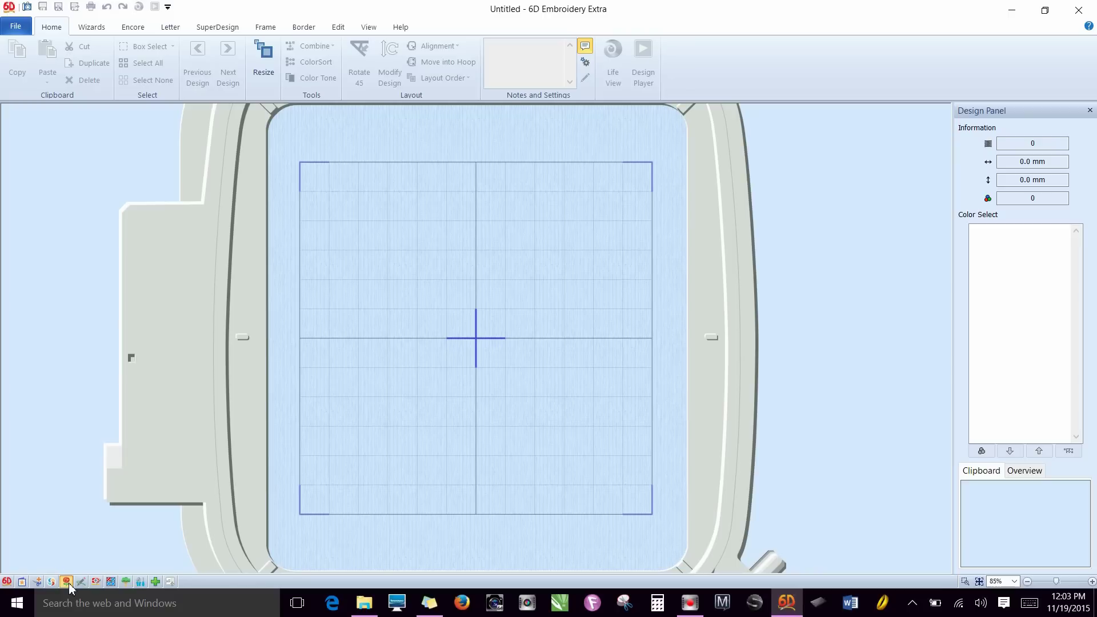
Step: Switch to 6D Design Creator and start an ExpressDesign Wizard design with Load a Picture into the Paint Window
left_click(67, 581)
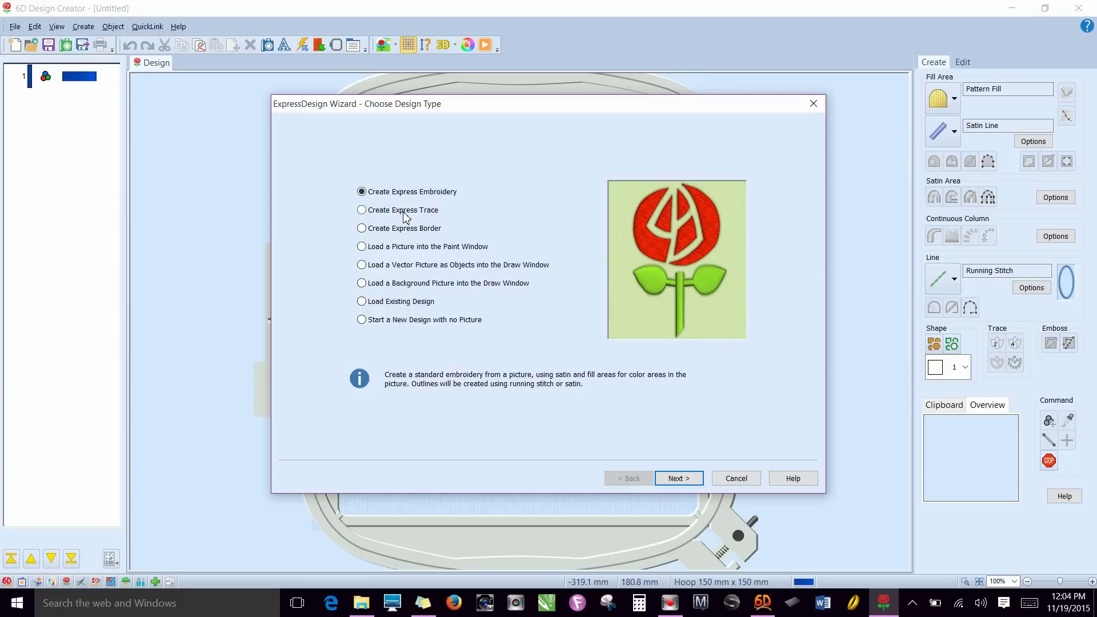
left_click(362, 211)
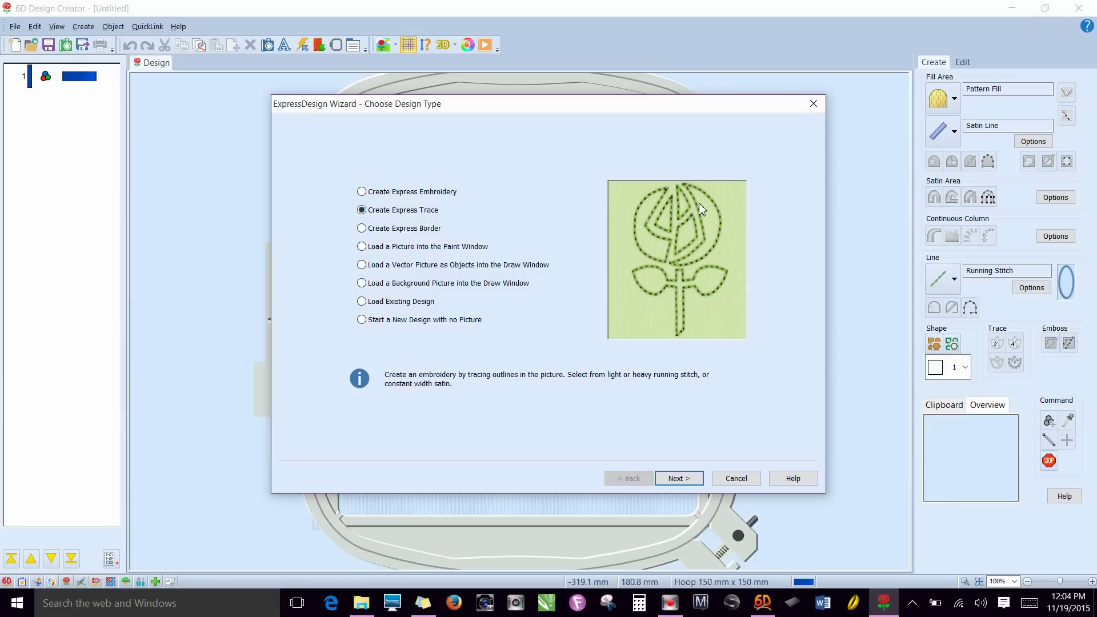
left_click(361, 229)
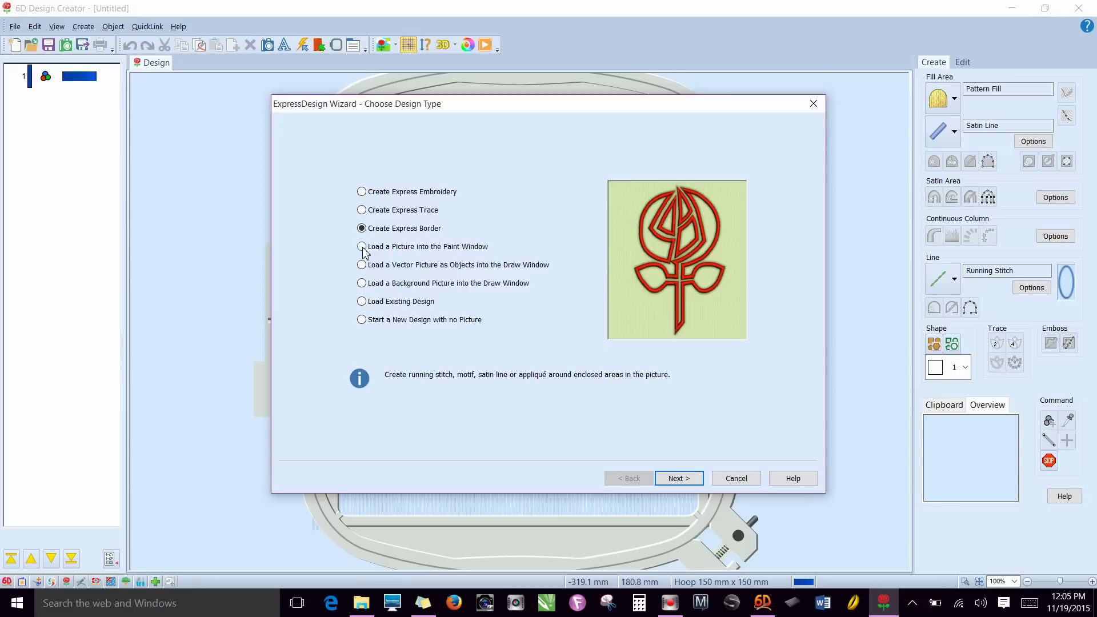
left_click(362, 247)
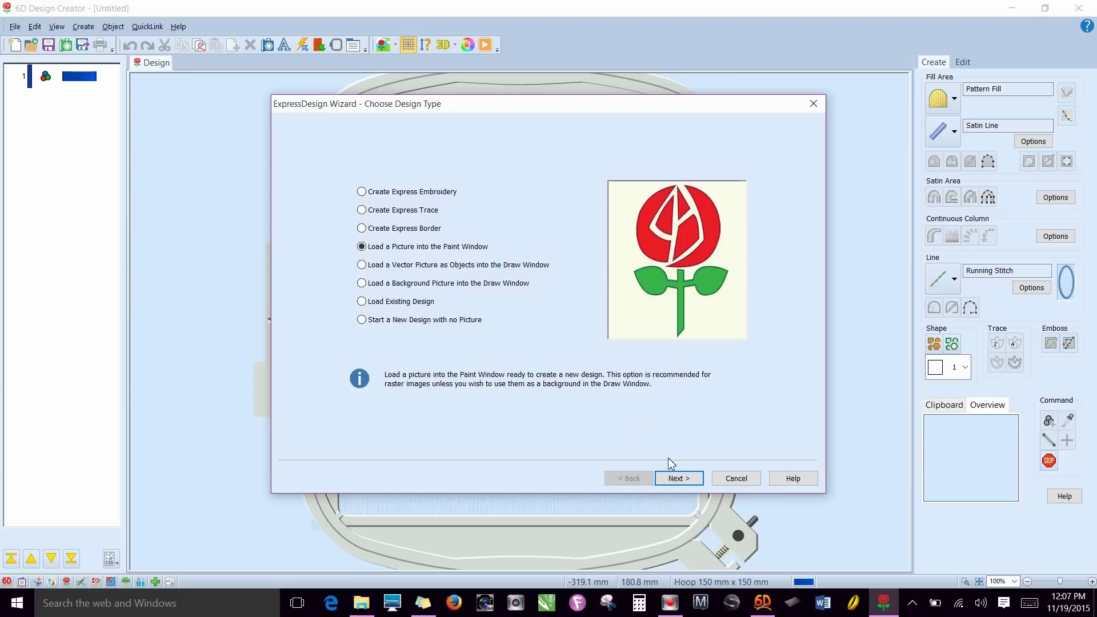
left_click(676, 480)
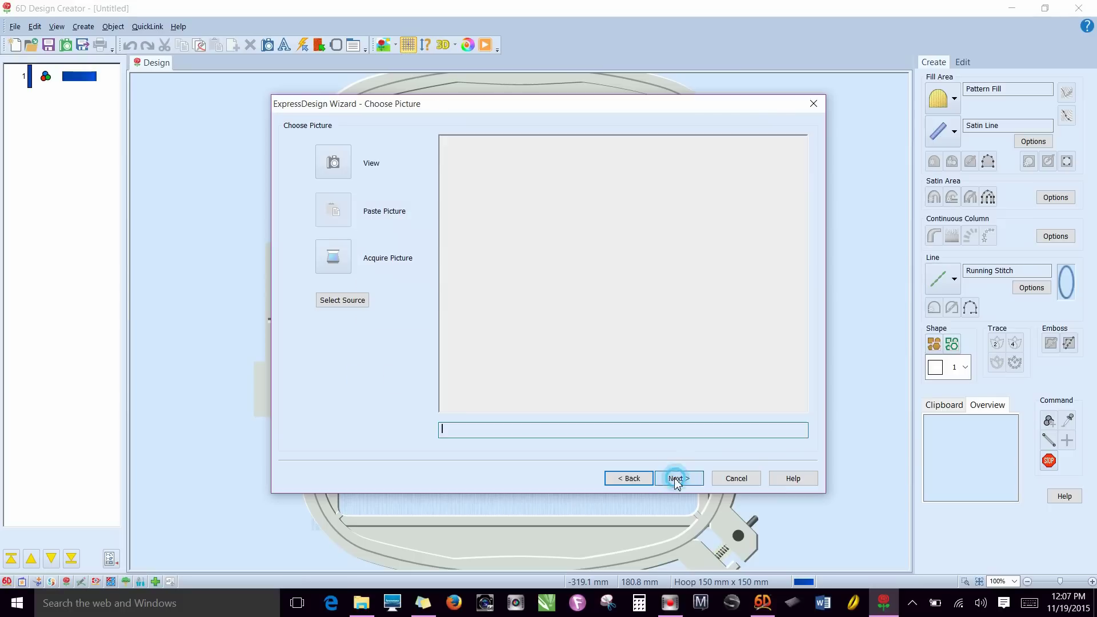
Step: Load hm2.jpg from the customer's folder in FBC Custom Digitizing as the source picture and continue to rotation
left_click(323, 171)
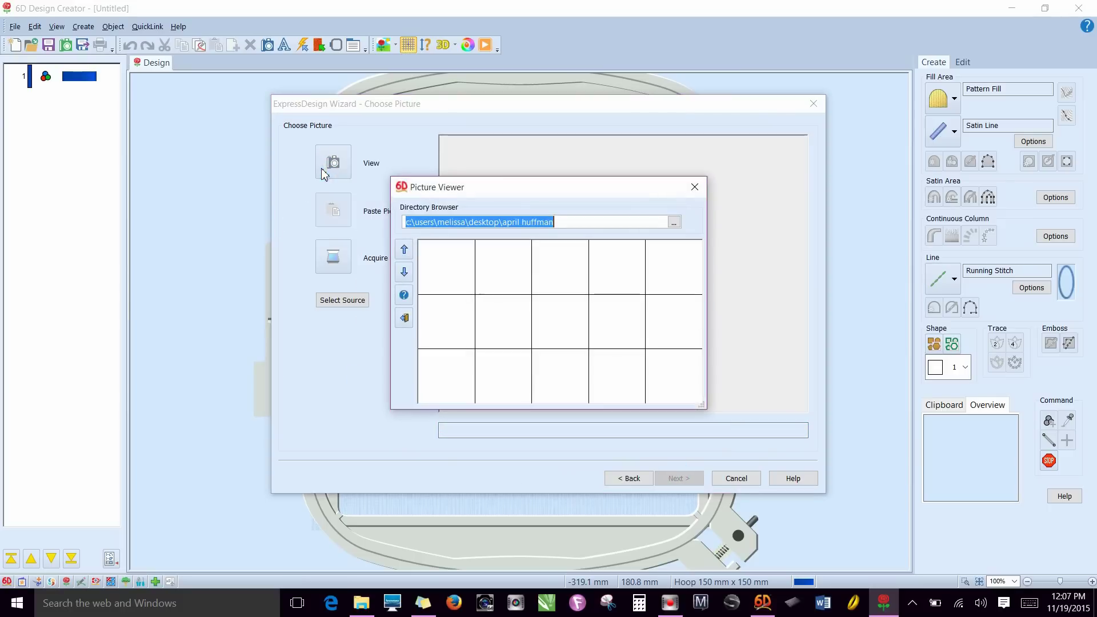
left_click(672, 222)
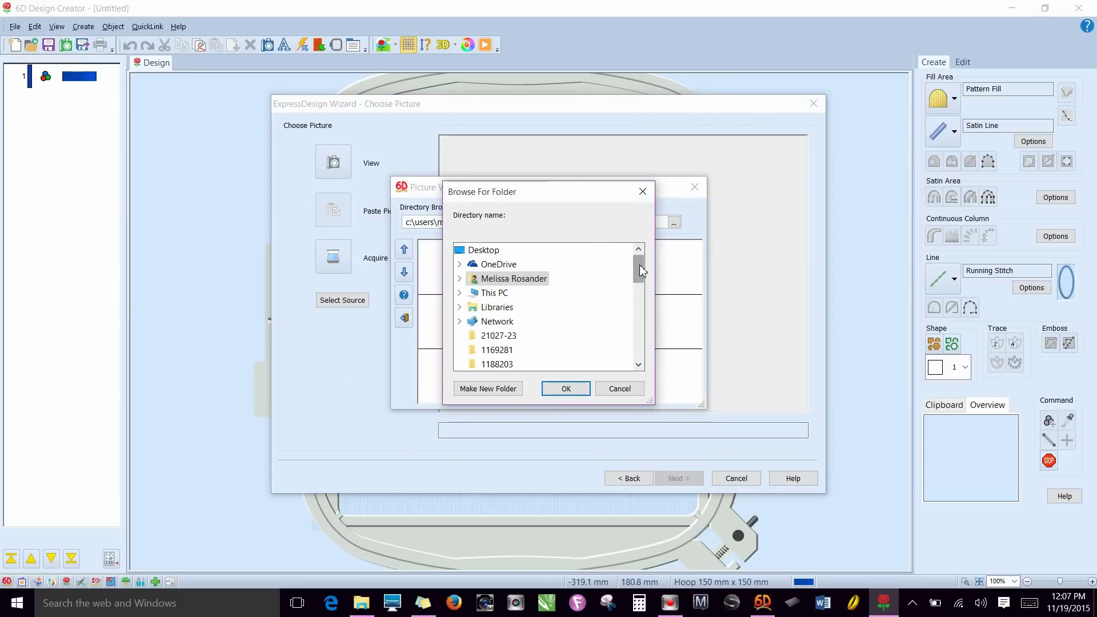
left_click_drag(639, 265, 640, 269)
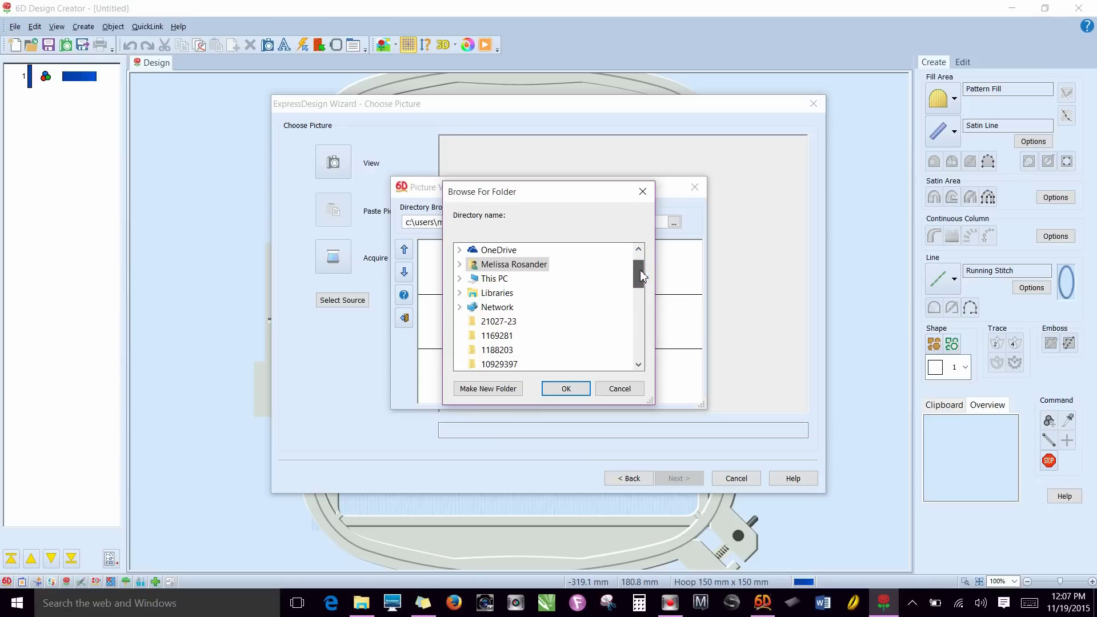
left_click_drag(571, 198, 567, 251)
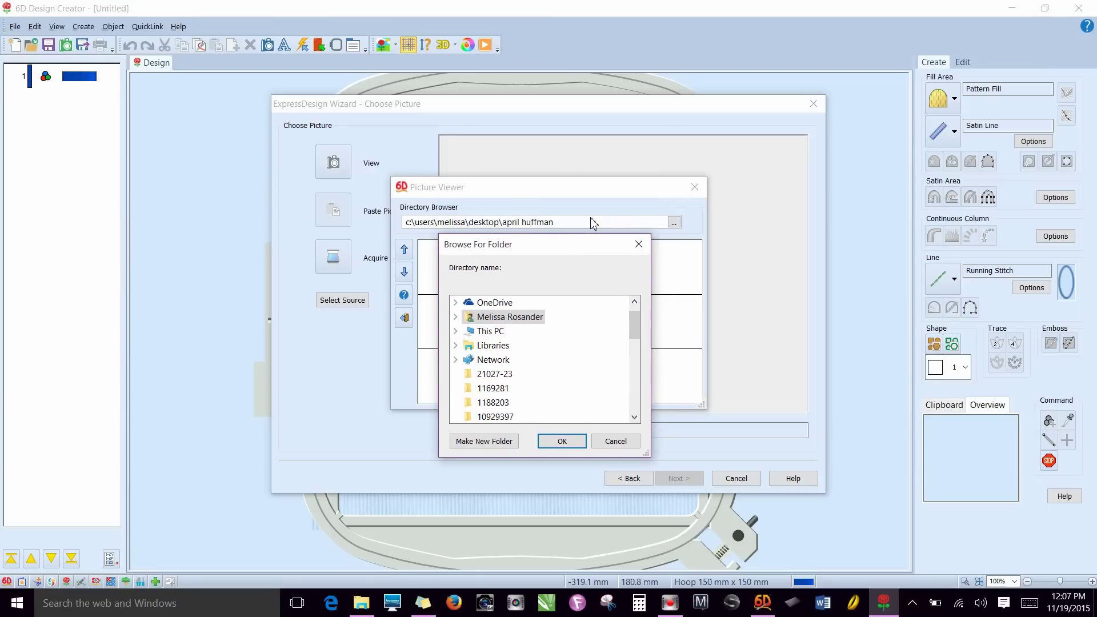
left_click_drag(638, 324, 637, 376)
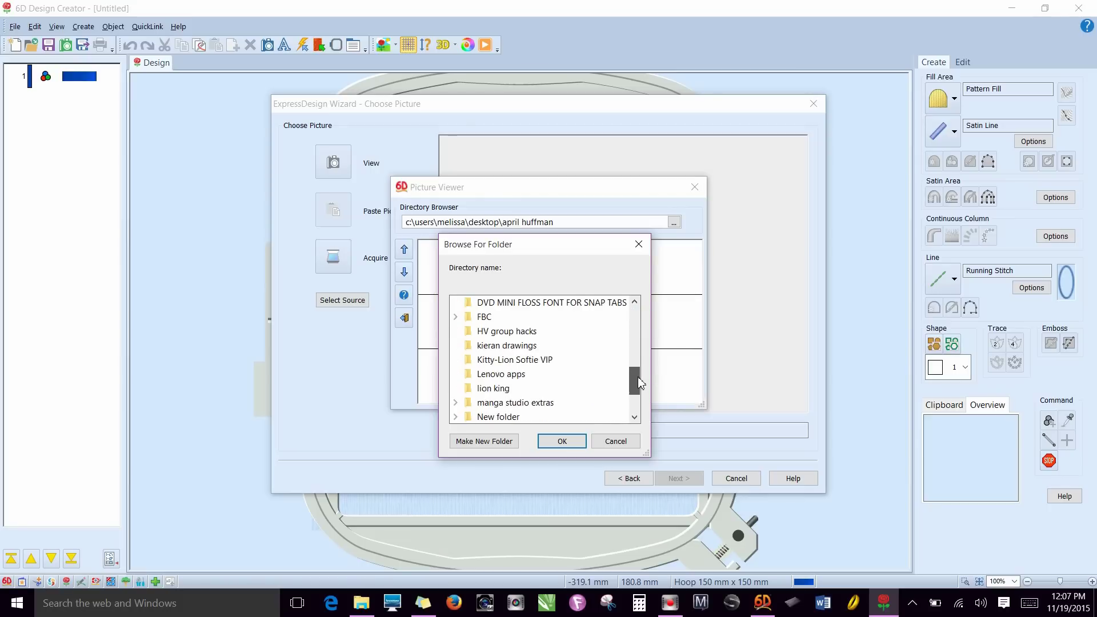
double_click(483, 319)
double_click(481, 323)
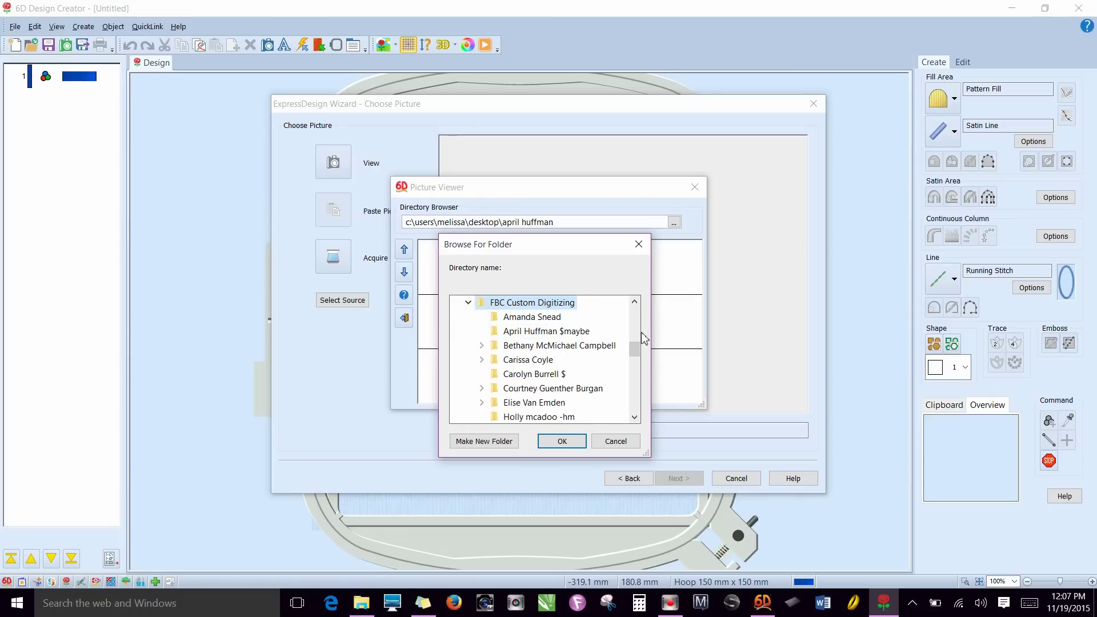
mouse_move(633, 357)
left_mouse_down()
mouse_move(637, 378)
mouse_move(631, 366)
left_mouse_up()
left_click(540, 332)
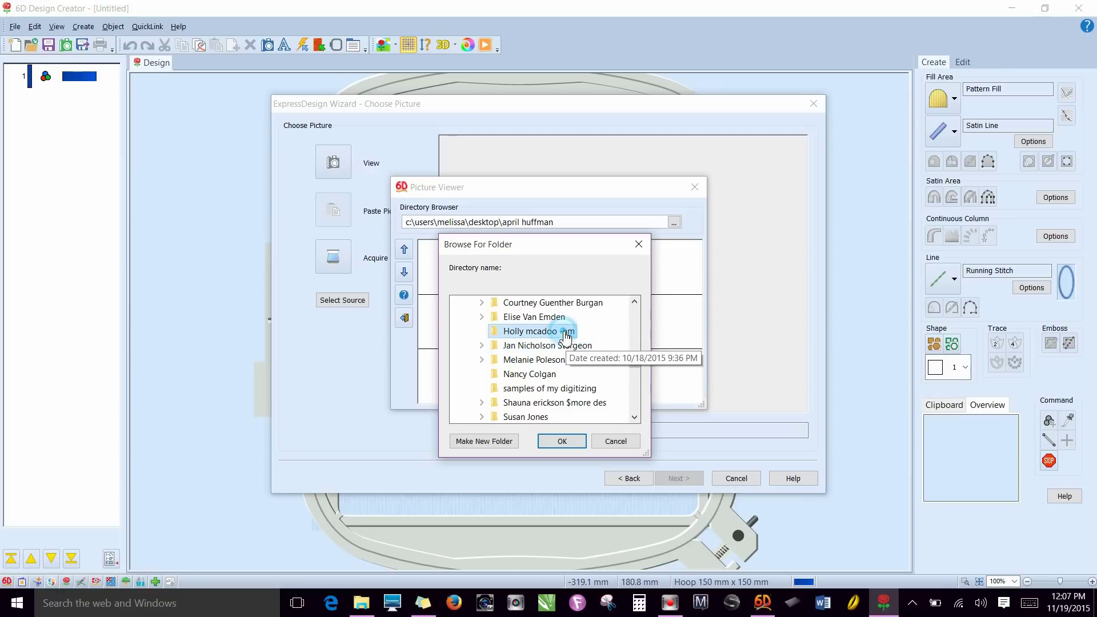
left_click(562, 441)
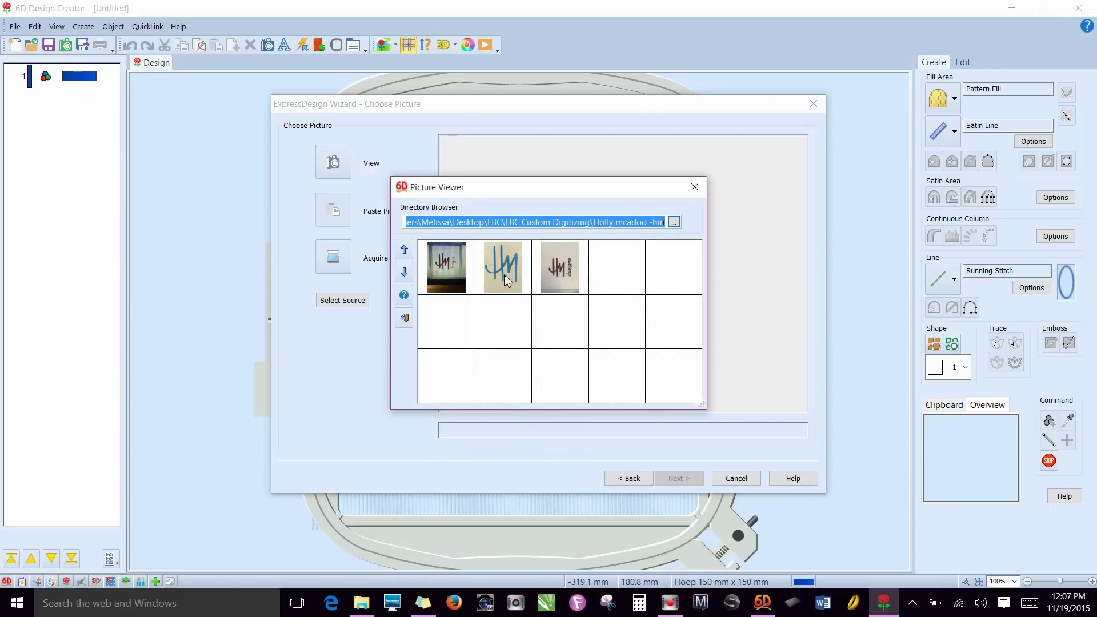
double_click(503, 274)
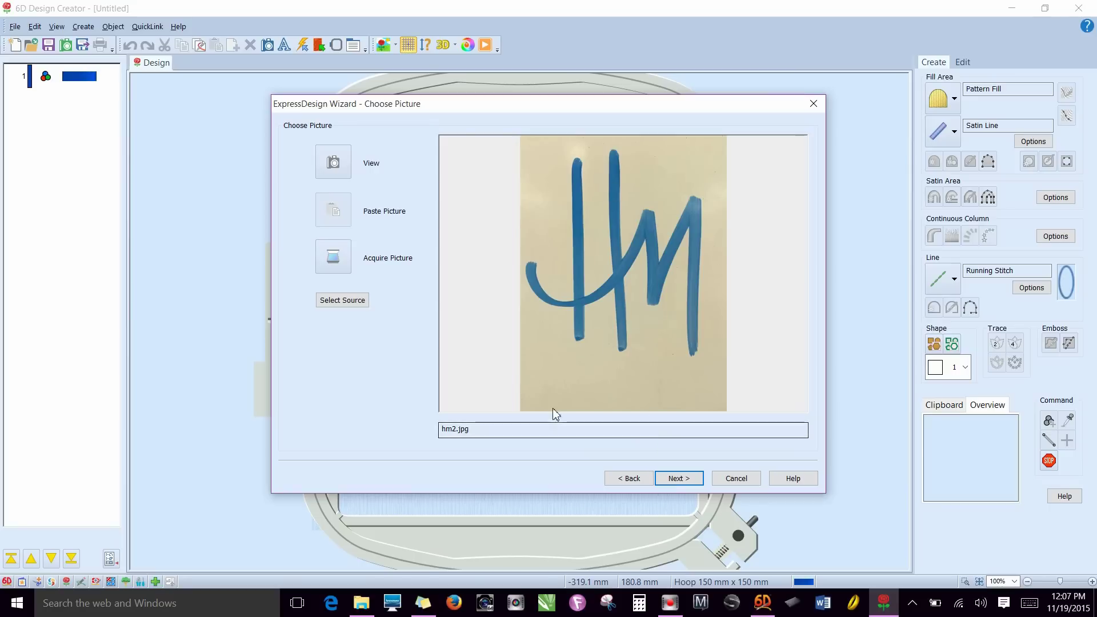
left_click(675, 477)
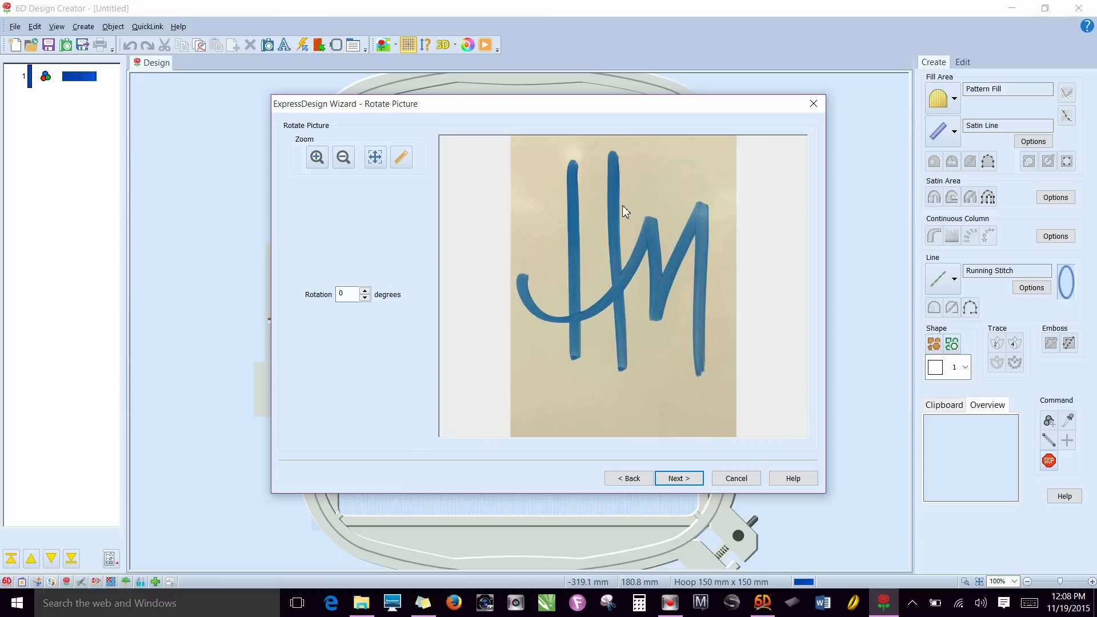
Step: Try rotating the picture a few degrees clockwise, and return the rotation to 0 degrees
left_click(364, 290)
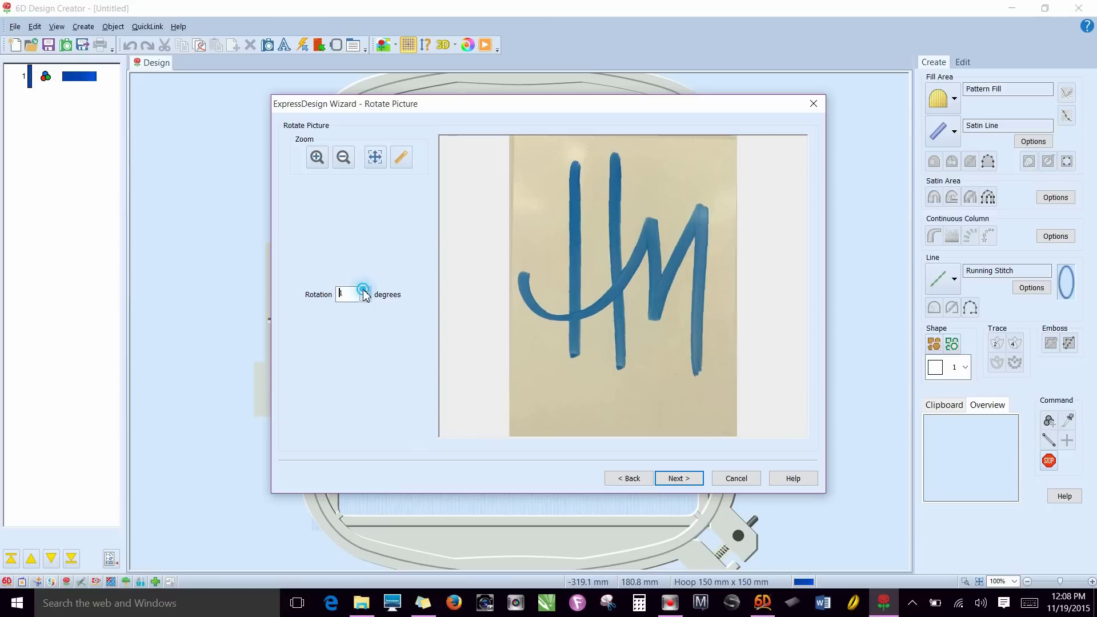
left_click(365, 290)
left_click(364, 290)
left_click(364, 290)
left_click(365, 290)
left_click(364, 290)
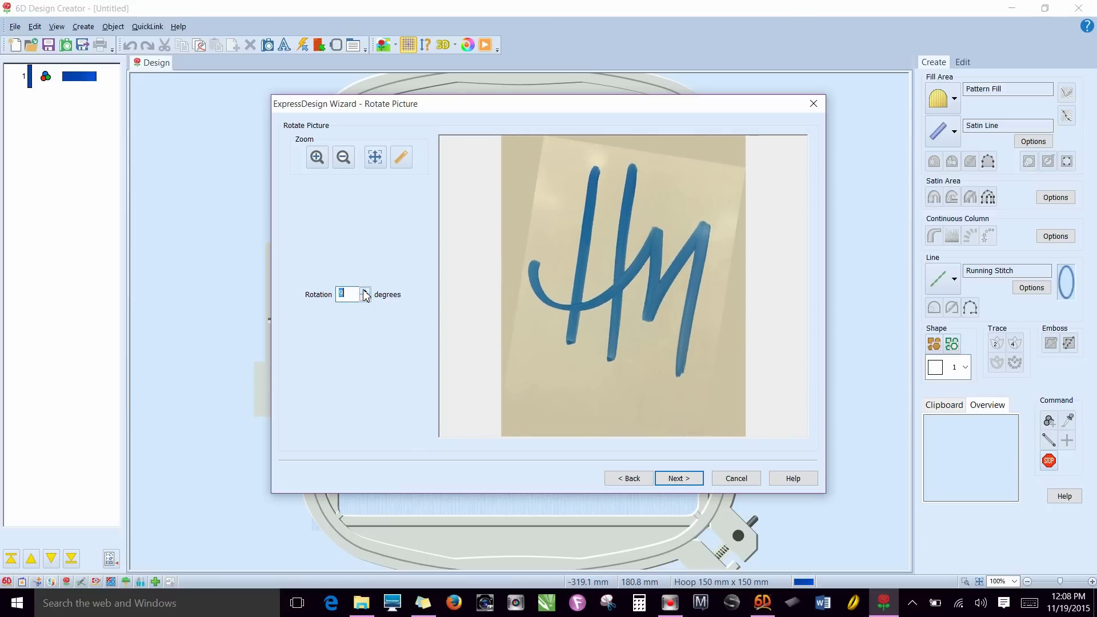
double_click(348, 294)
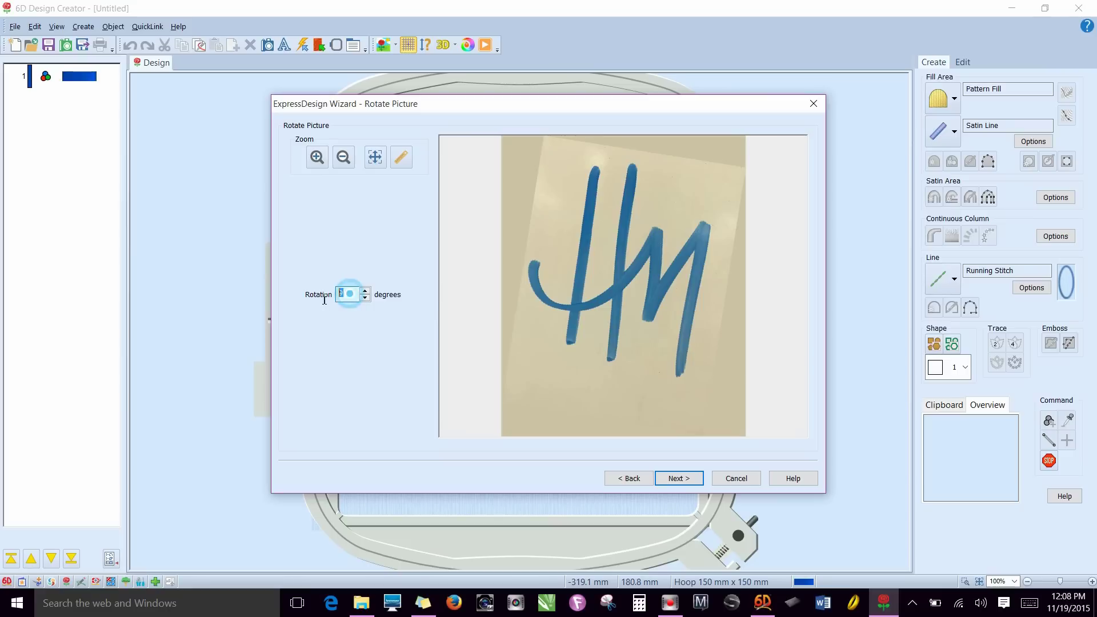
type("0")
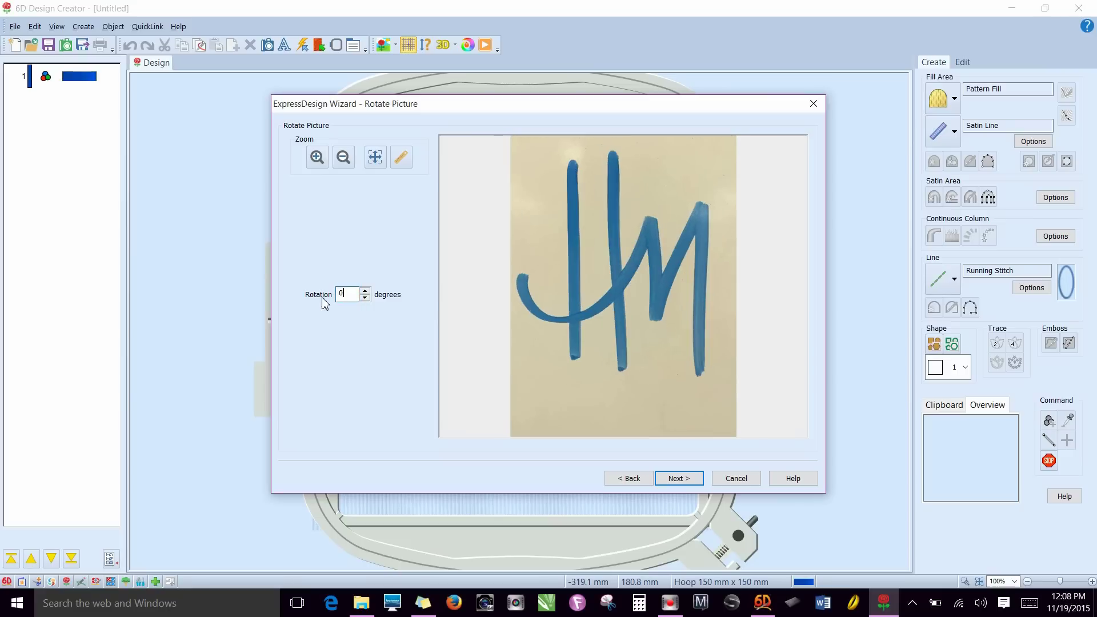
Step: Crop the picture closer around the blue HM lettering, cutting away the empty background below and beside it
left_click(678, 478)
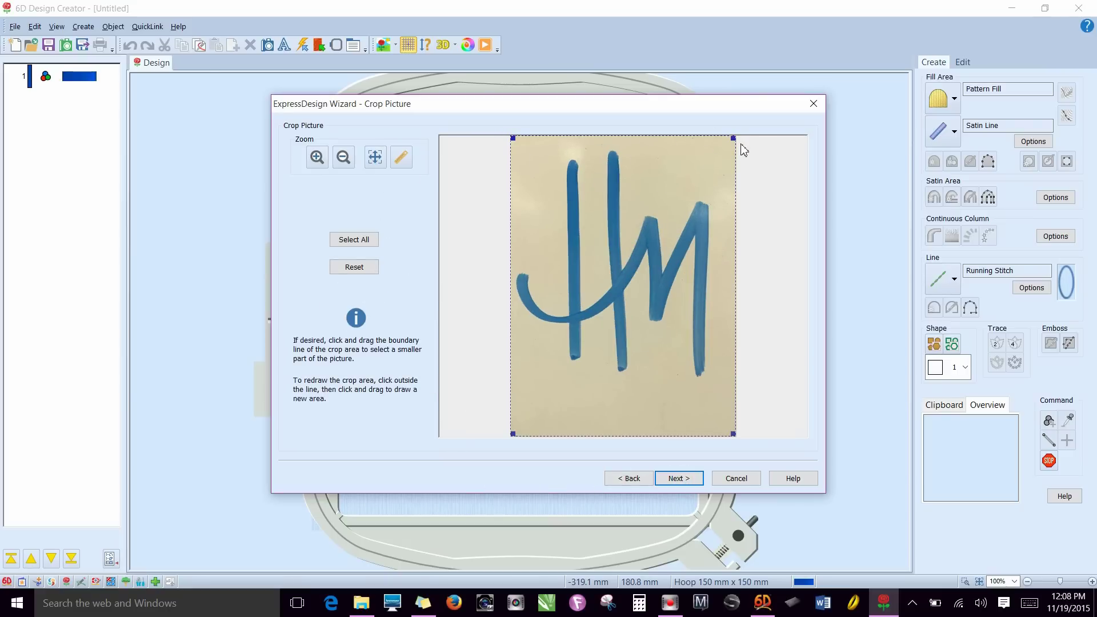
left_click_drag(729, 139, 732, 142)
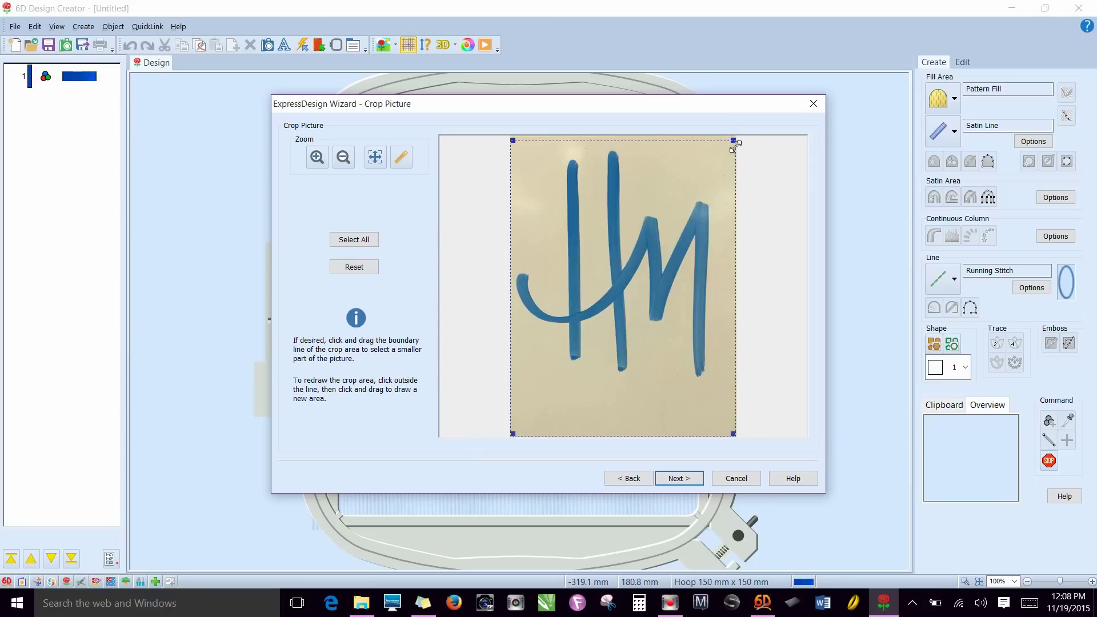
left_click_drag(731, 434, 713, 386)
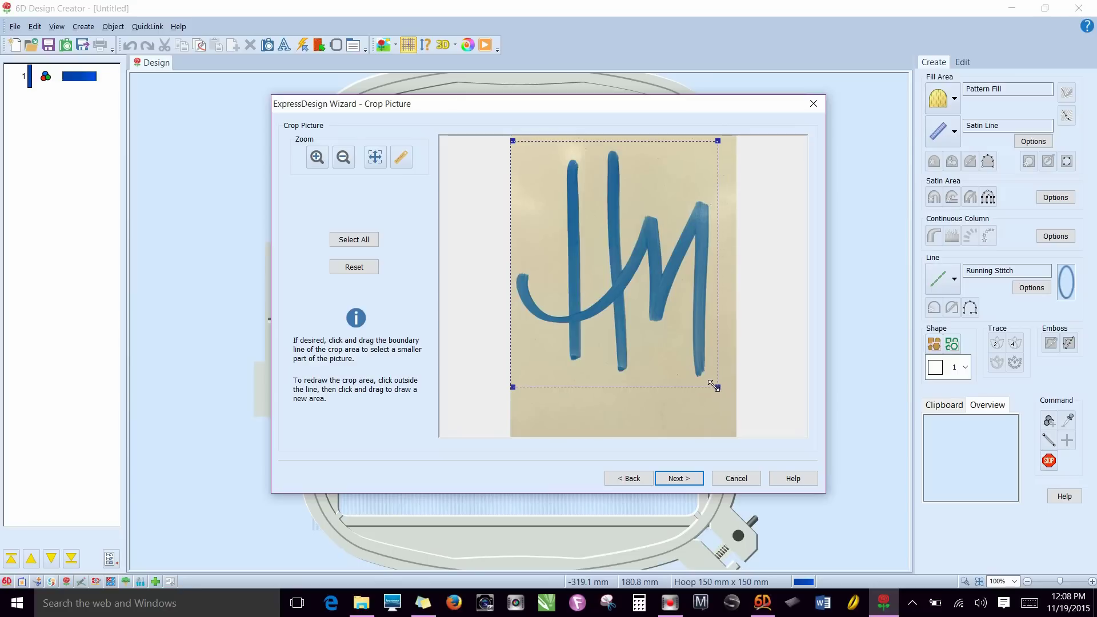
left_click(680, 479)
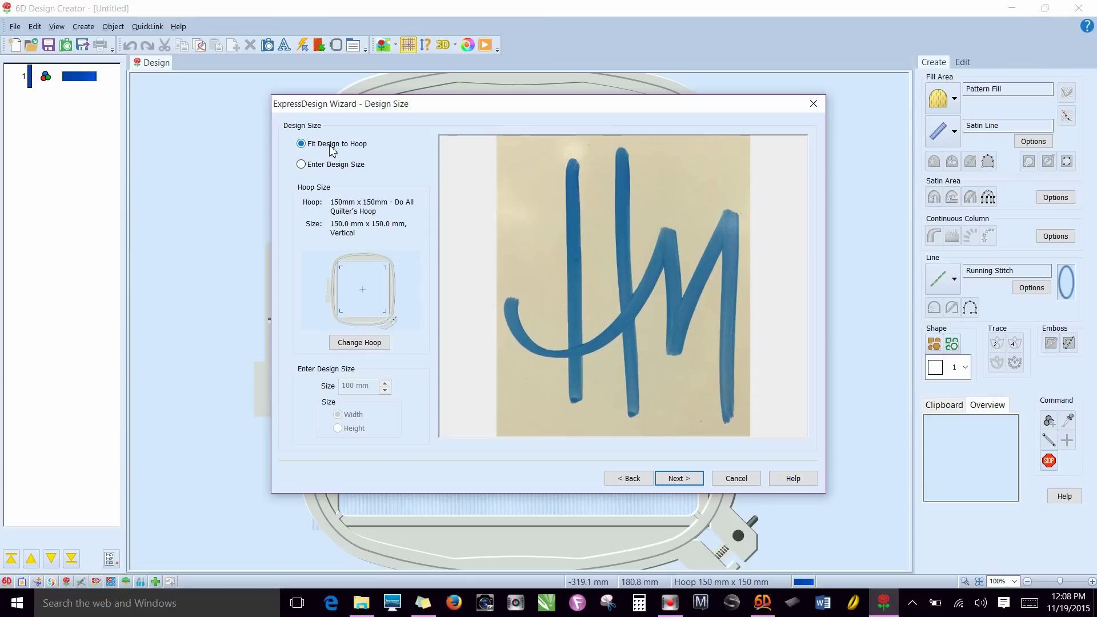
left_click(302, 165)
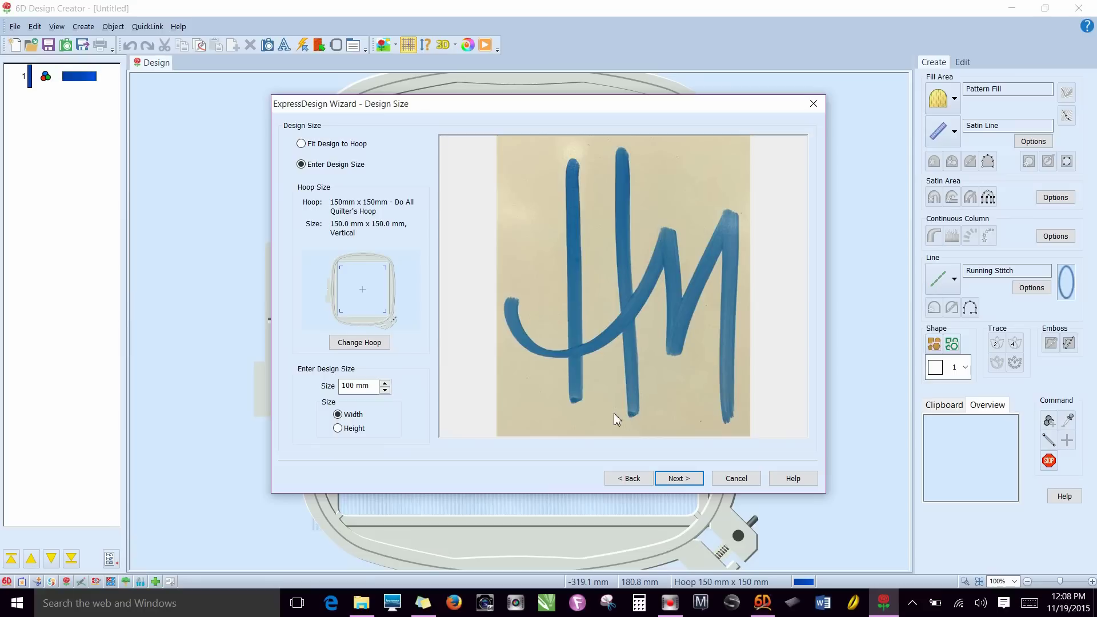
mouse_move(352, 386)
left_click(299, 145)
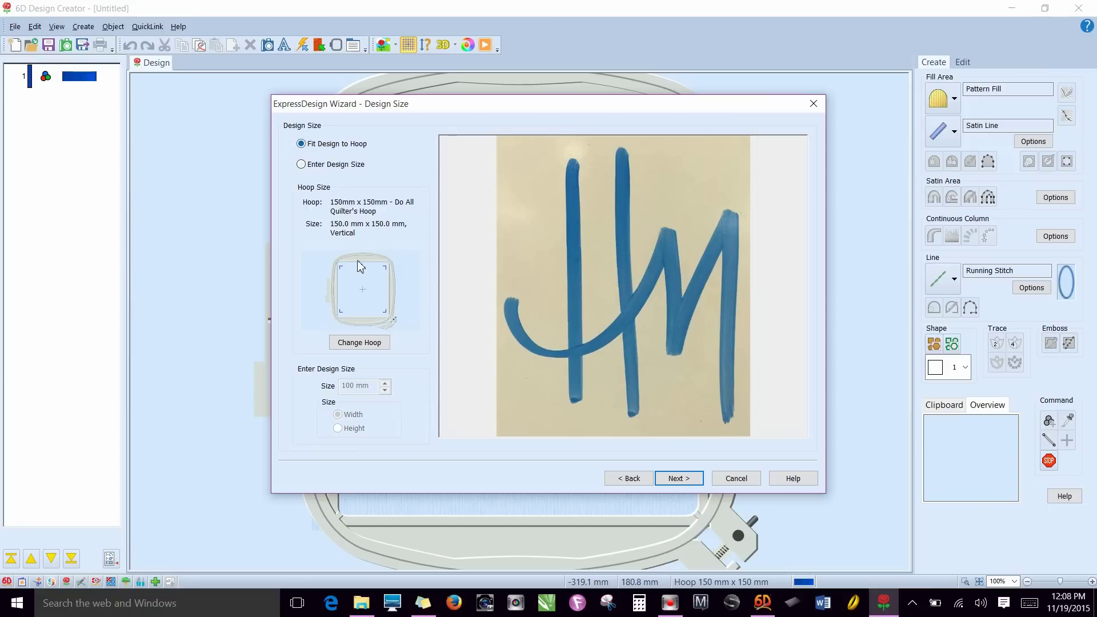
Step: Change the hoop to 100mm x 100mm - Standard Hoop with the design fitted to it, and continue to color reduction
left_click(371, 344)
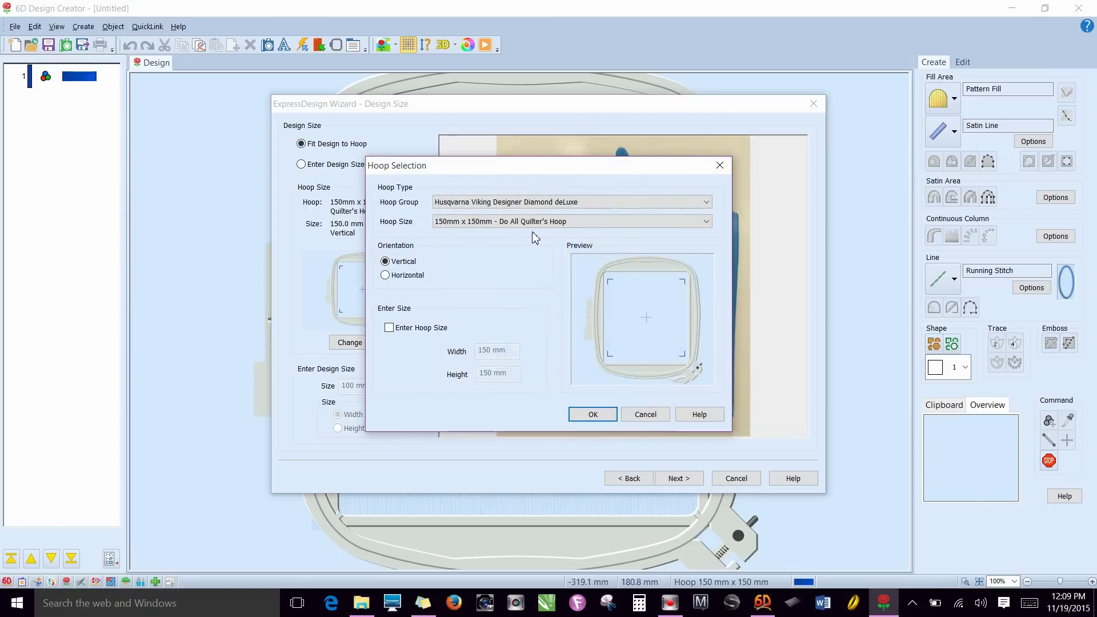
left_click(533, 222)
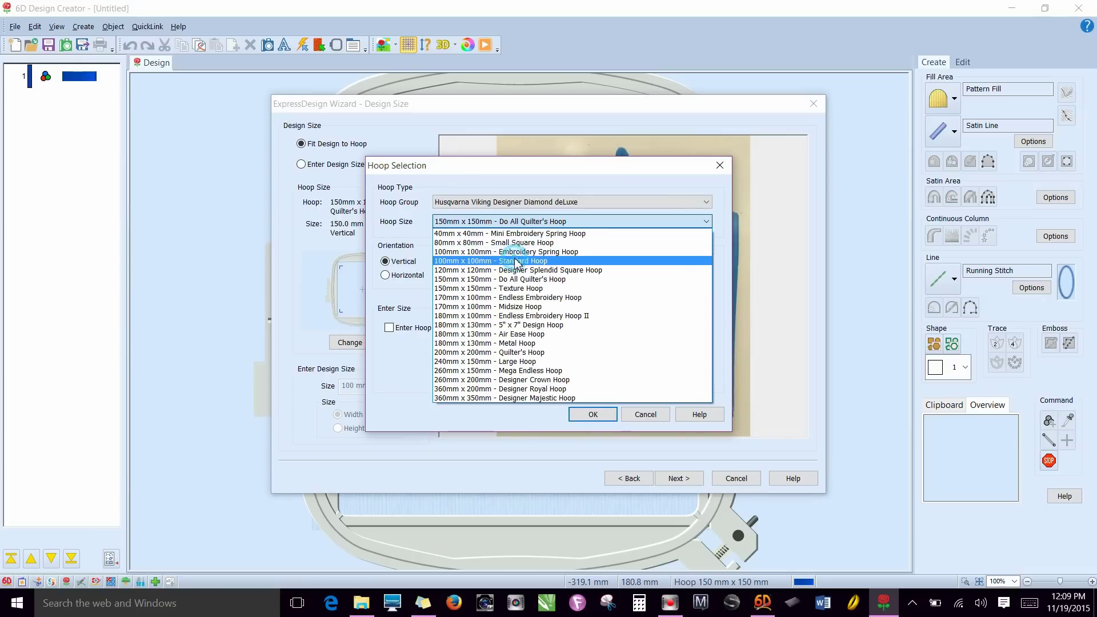
left_click(517, 261)
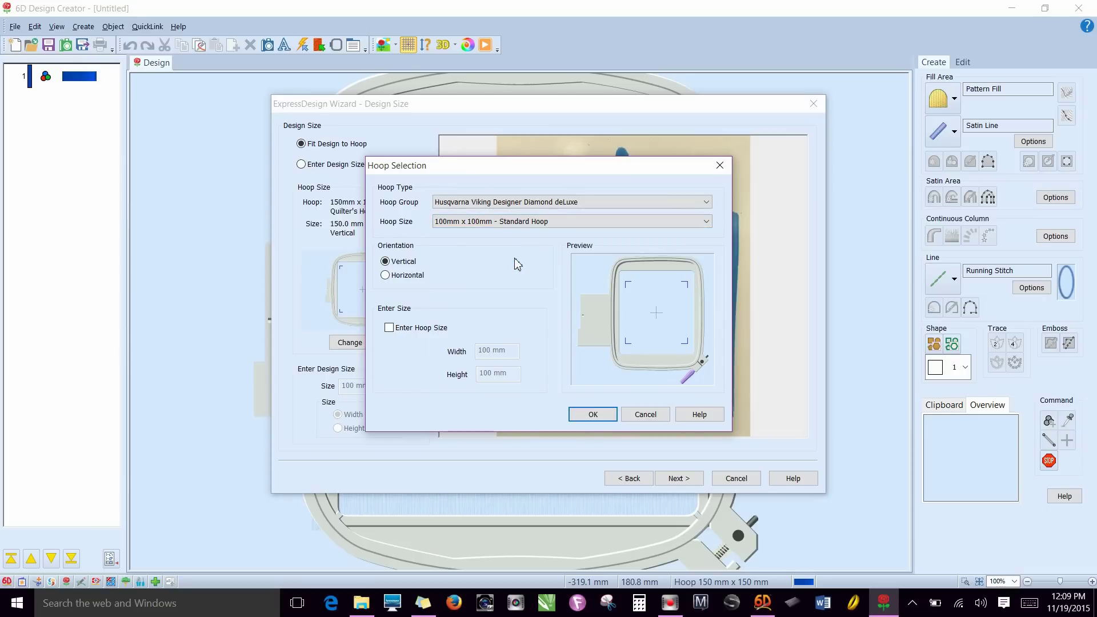
left_click(592, 414)
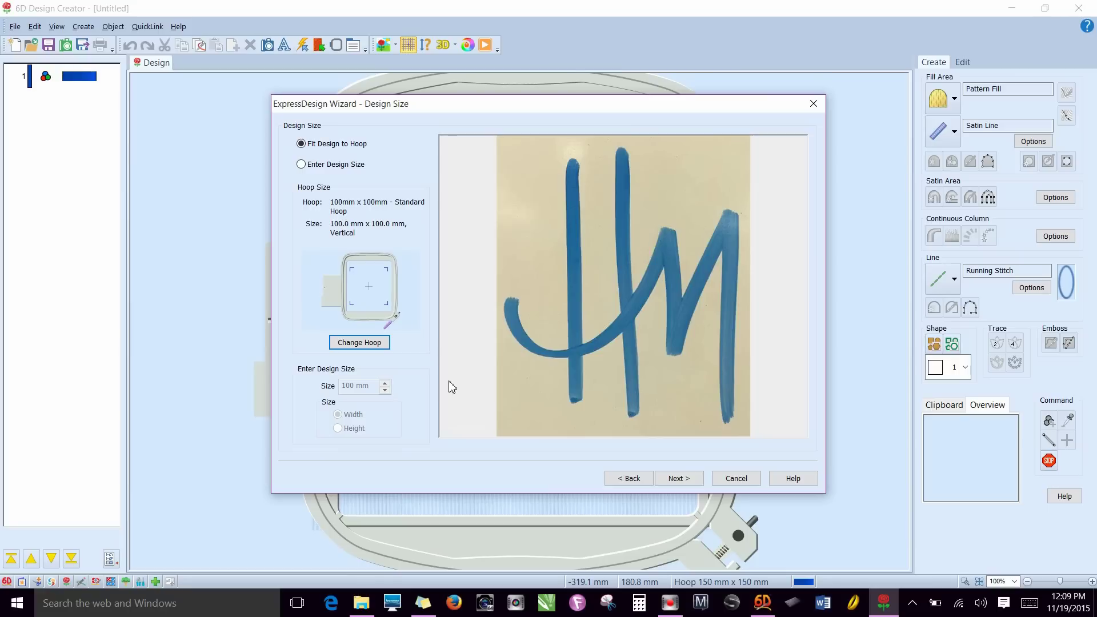
left_click(678, 479)
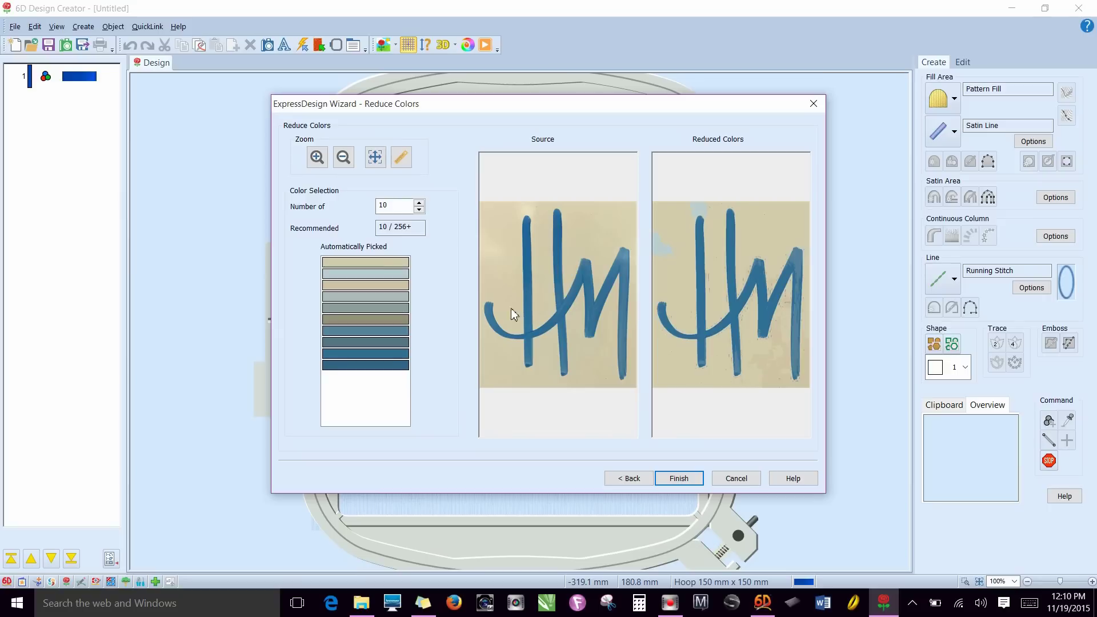
Step: Try setting the picture's number of colors to 20
left_click(394, 207)
double_click(394, 207)
type("20")
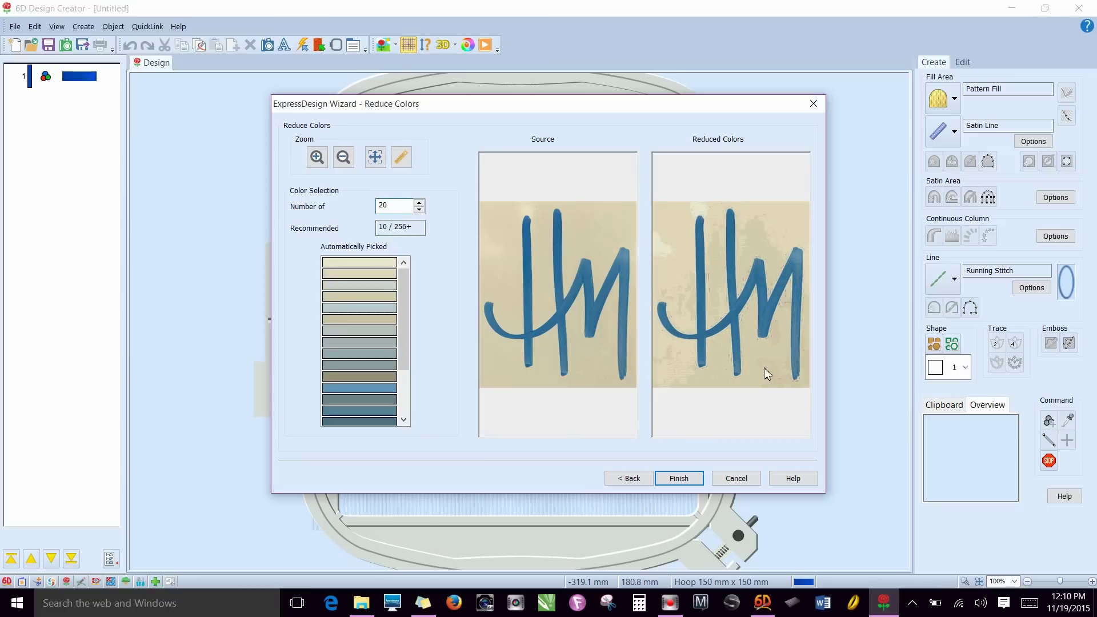
Step: Reduce the picture to 2 colors and finish the wizard to load it for painting
double_click(394, 205)
type("5")
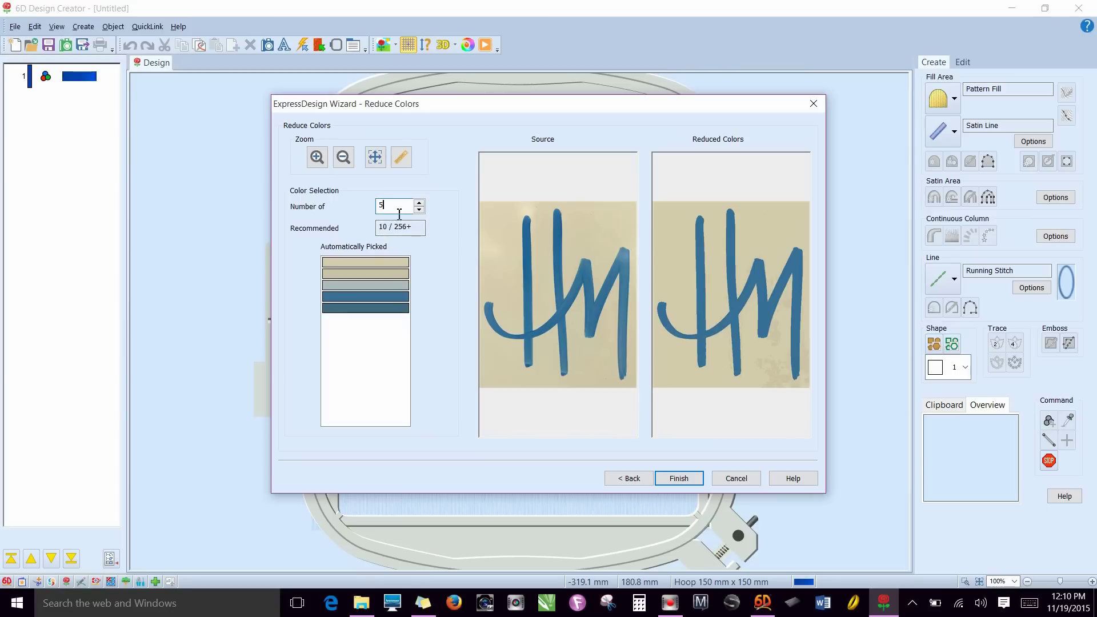
left_click(419, 209)
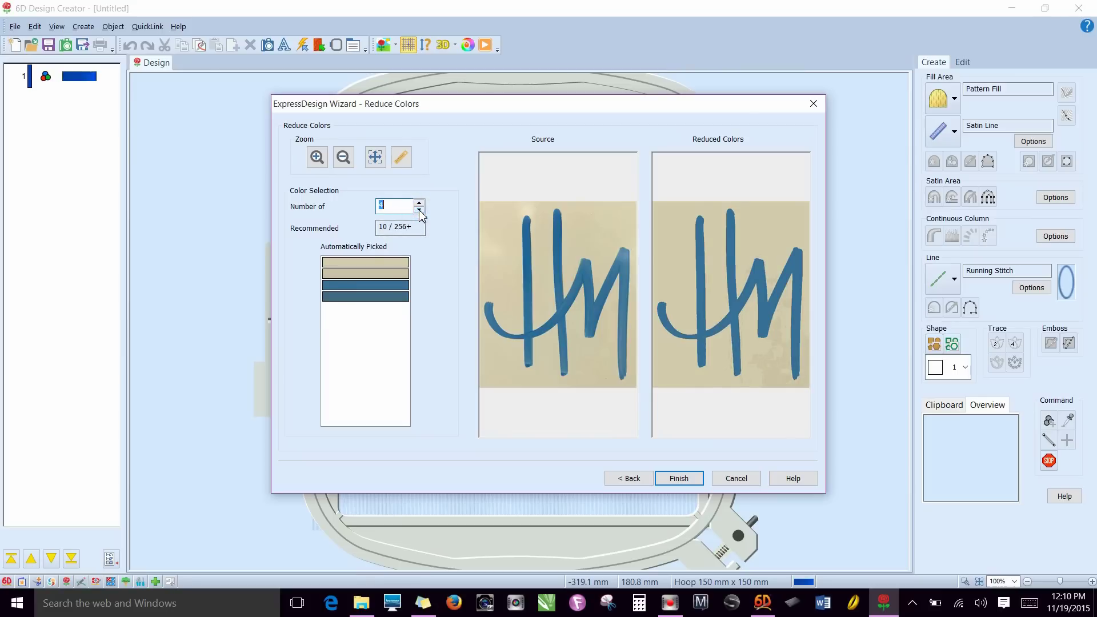
left_click(419, 209)
left_click(419, 209)
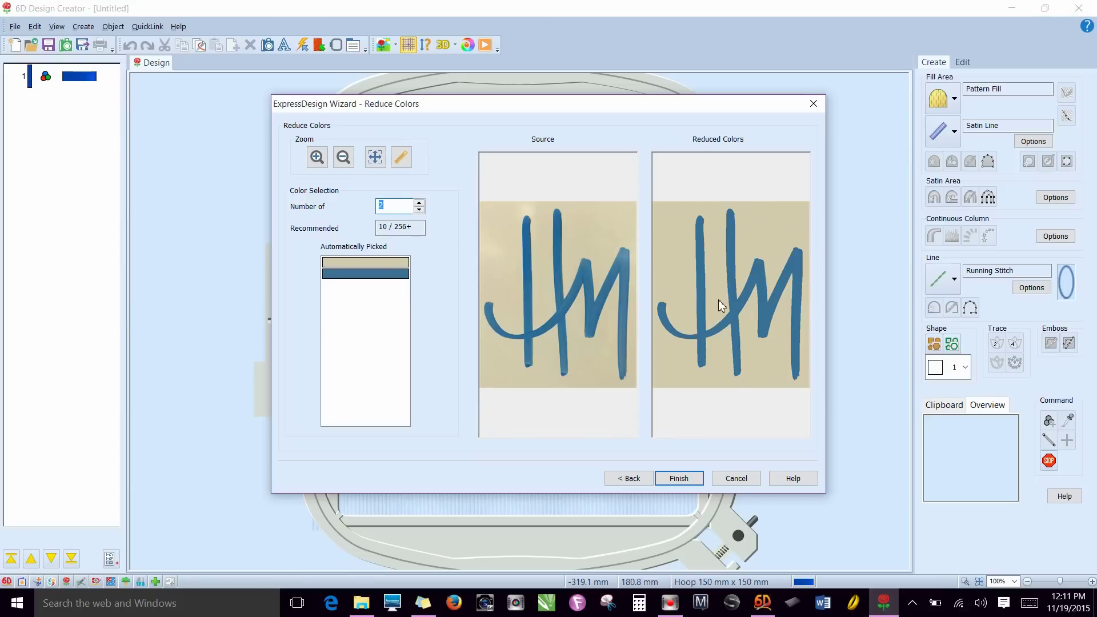
left_click(679, 479)
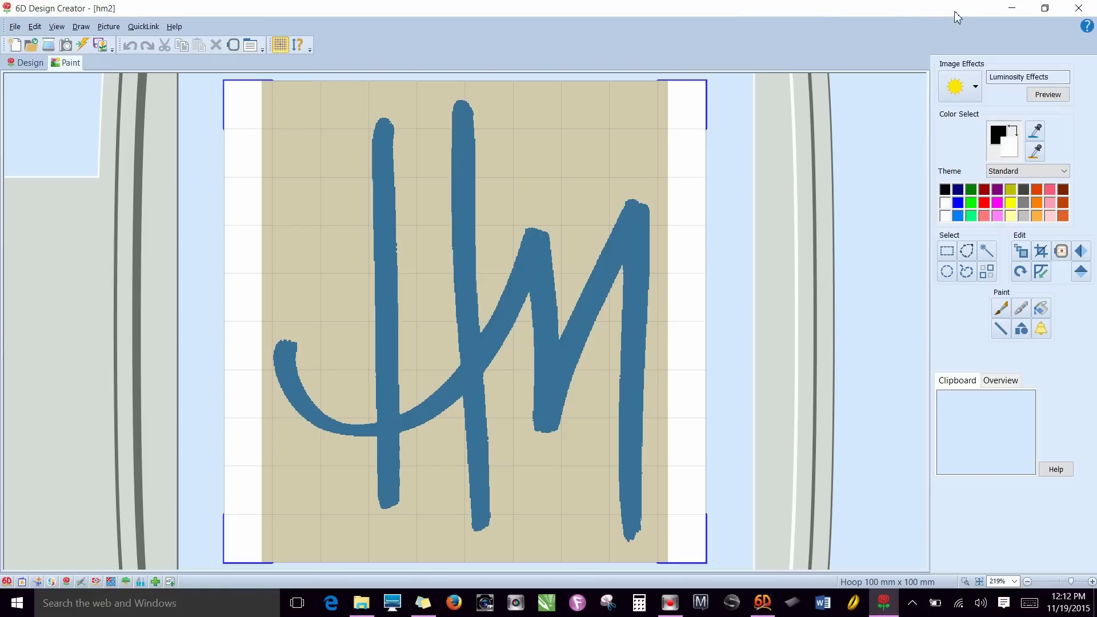
Step: Switch from painting to the design view and check the current hoop selection without changing it
left_click(26, 63)
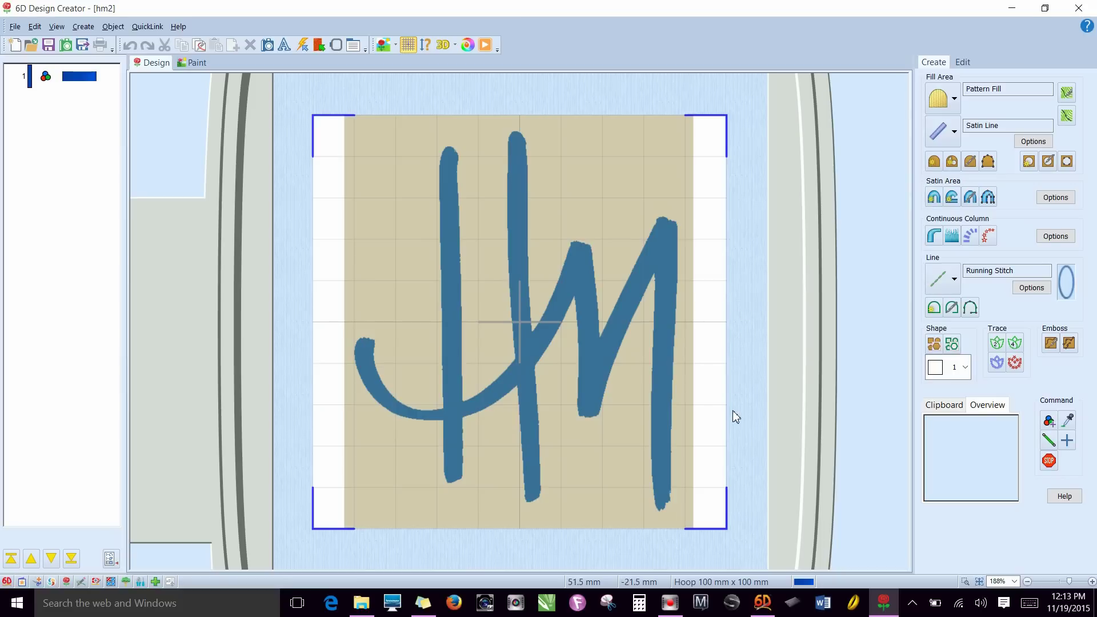
left_click(334, 42)
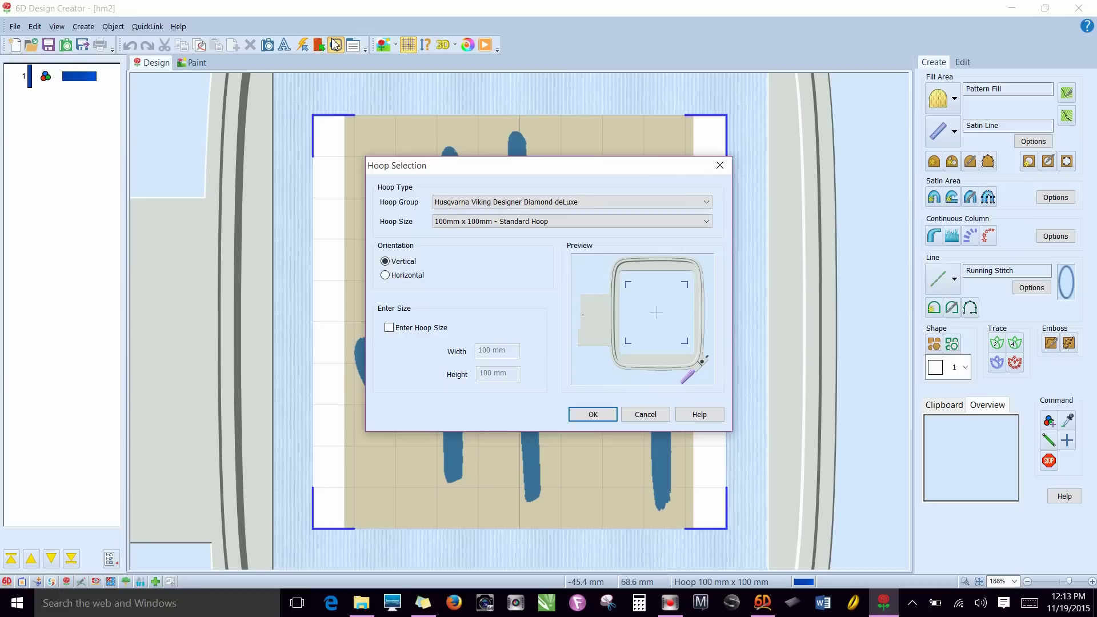
left_click(719, 165)
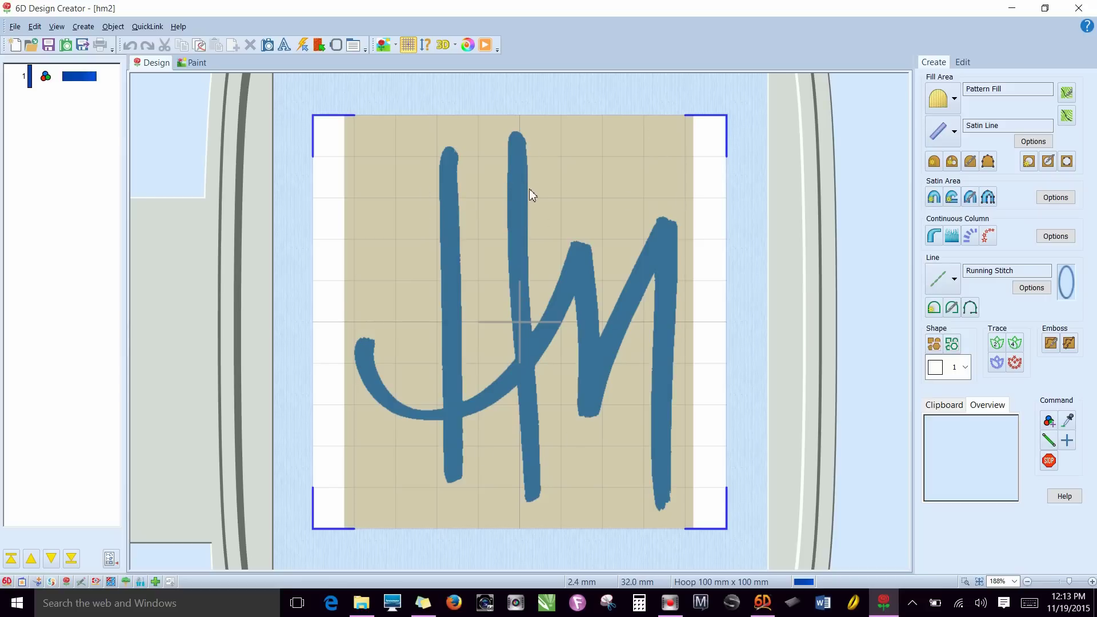
Step: Cycle the background picture's display through faded and off, ending with it fully on
left_click(383, 46)
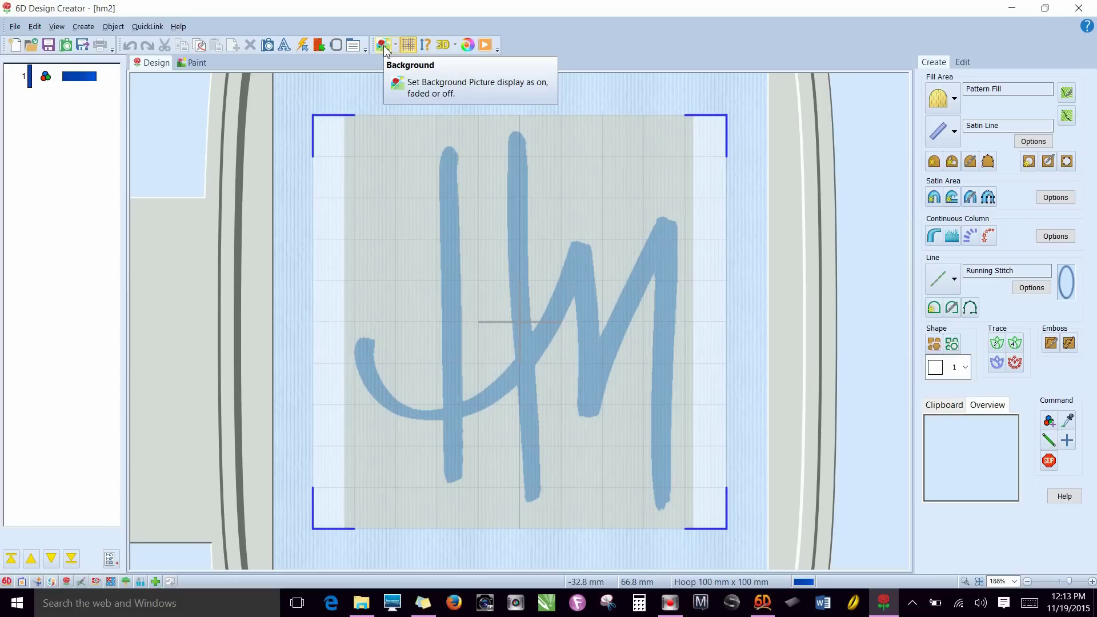
left_click(383, 46)
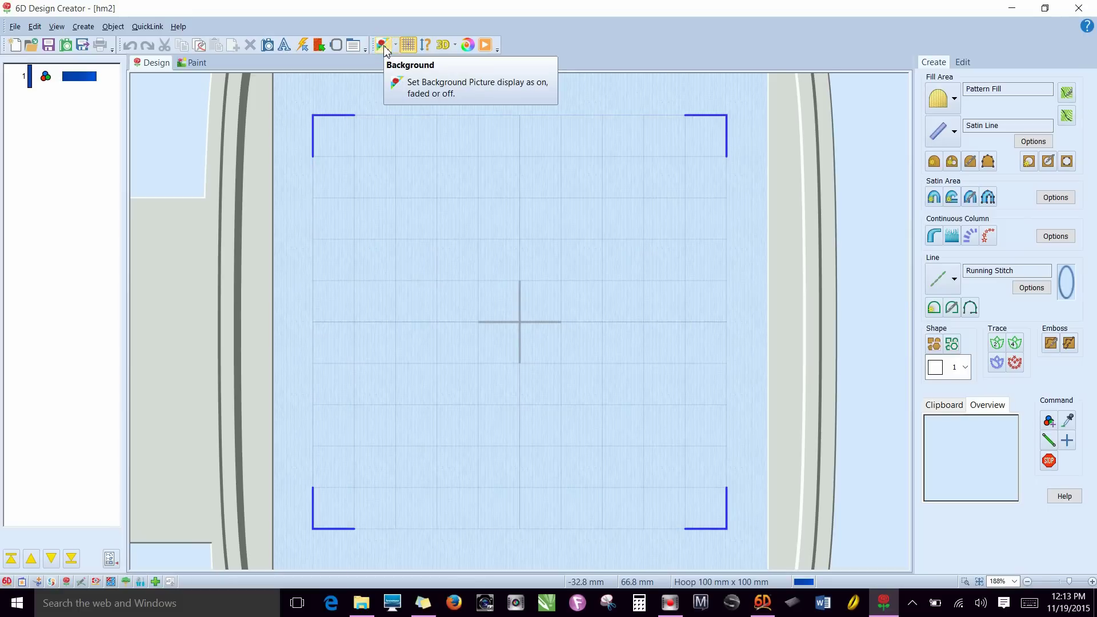
left_click(383, 46)
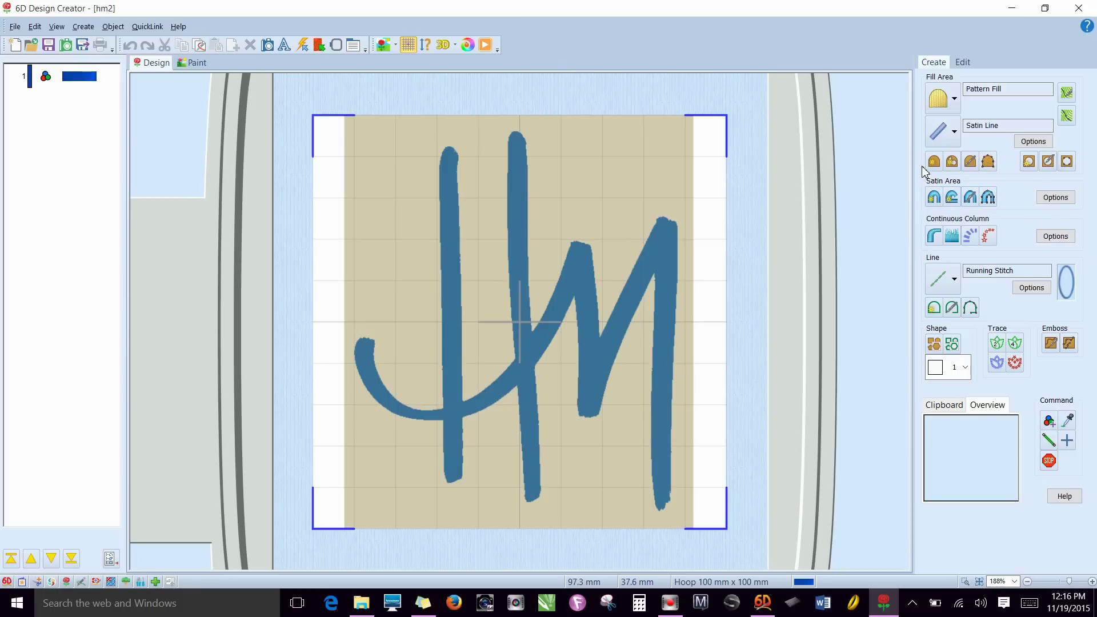
Step: Examine the fill types available for areas and the line types available for their borders
left_click(955, 102)
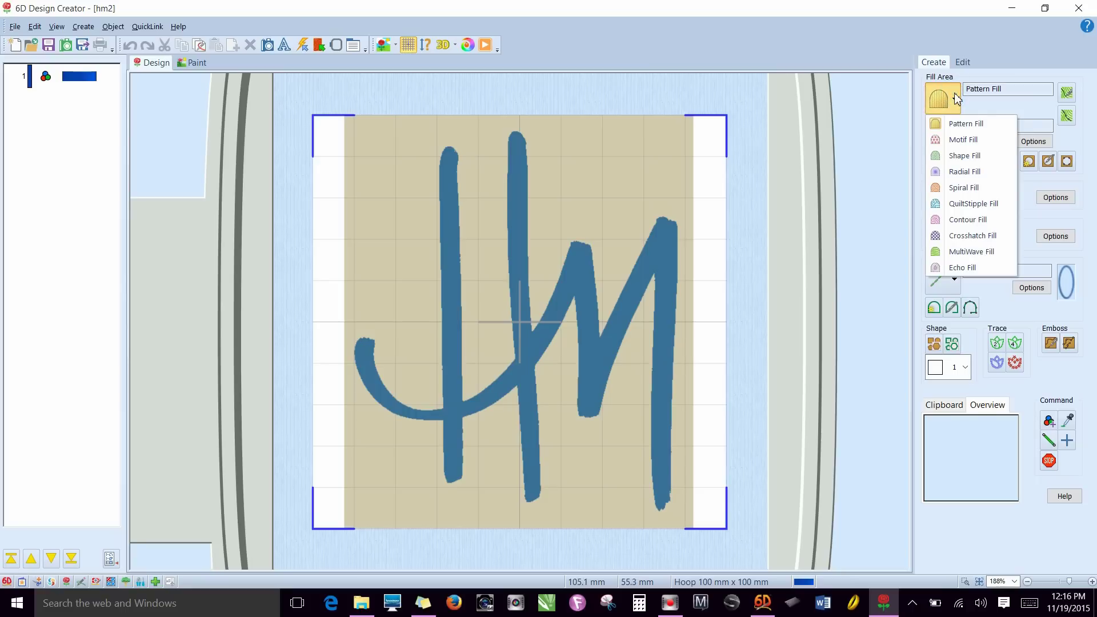
left_click(975, 109)
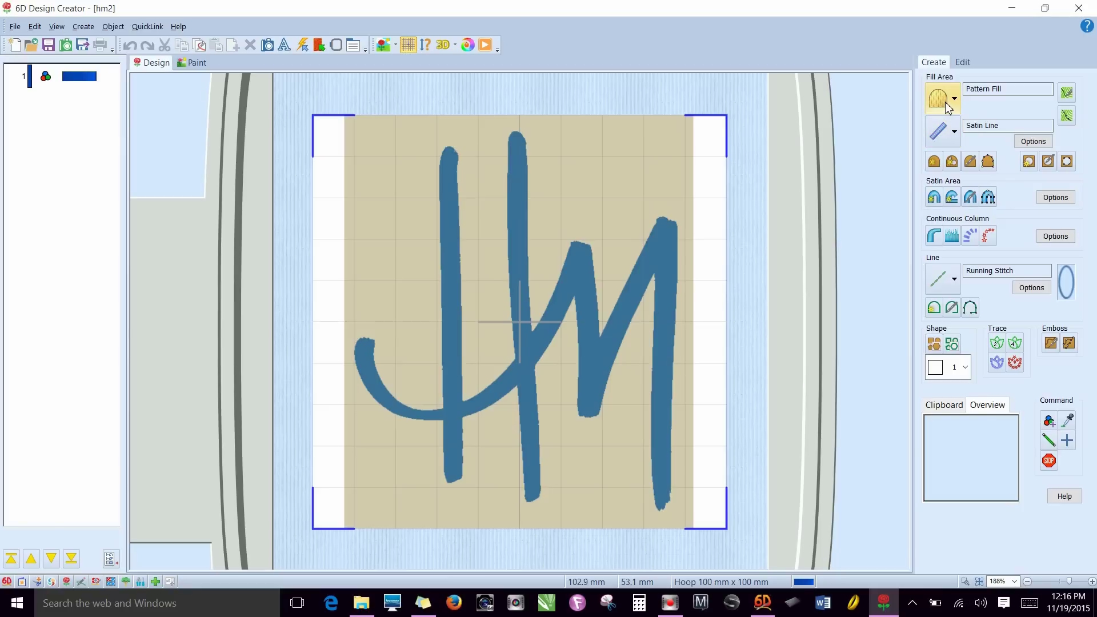
left_click(953, 135)
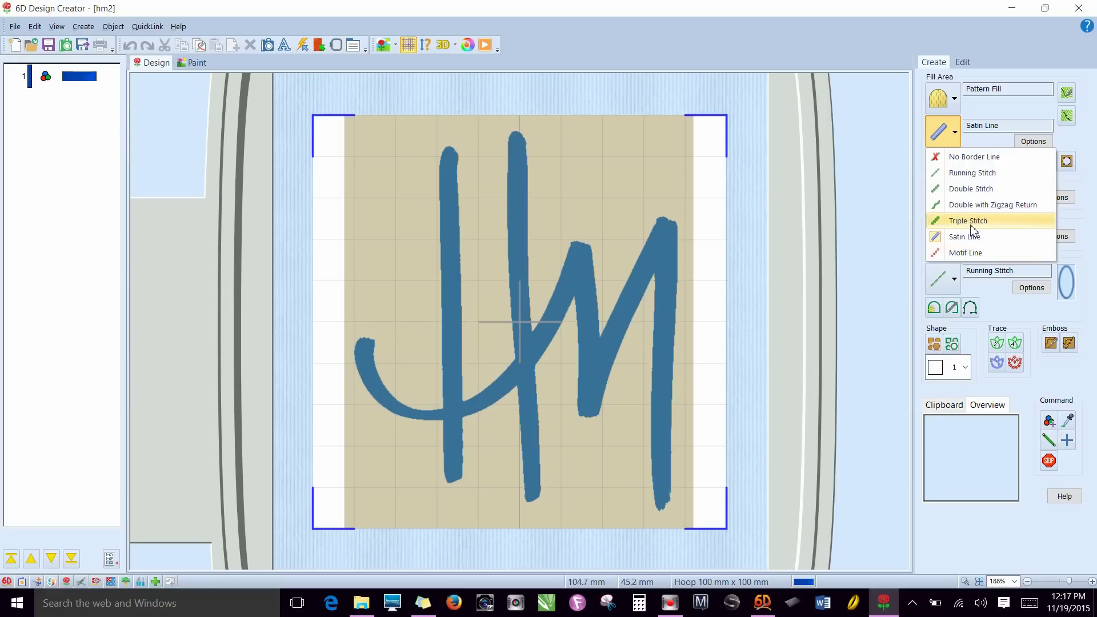
left_click(981, 139)
left_click(937, 103)
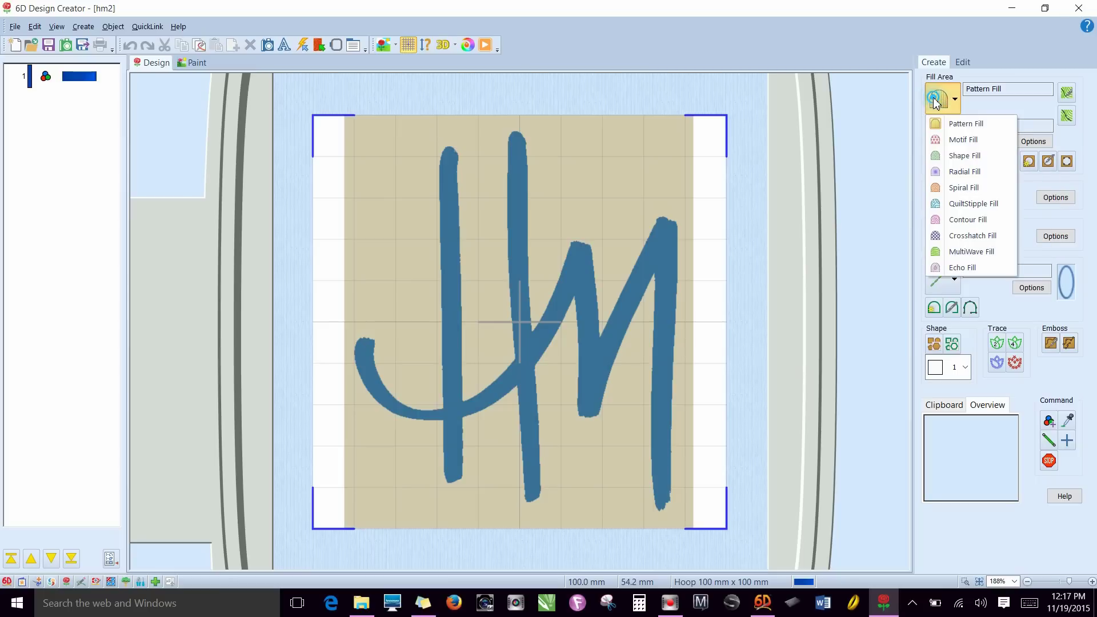
left_click(972, 106)
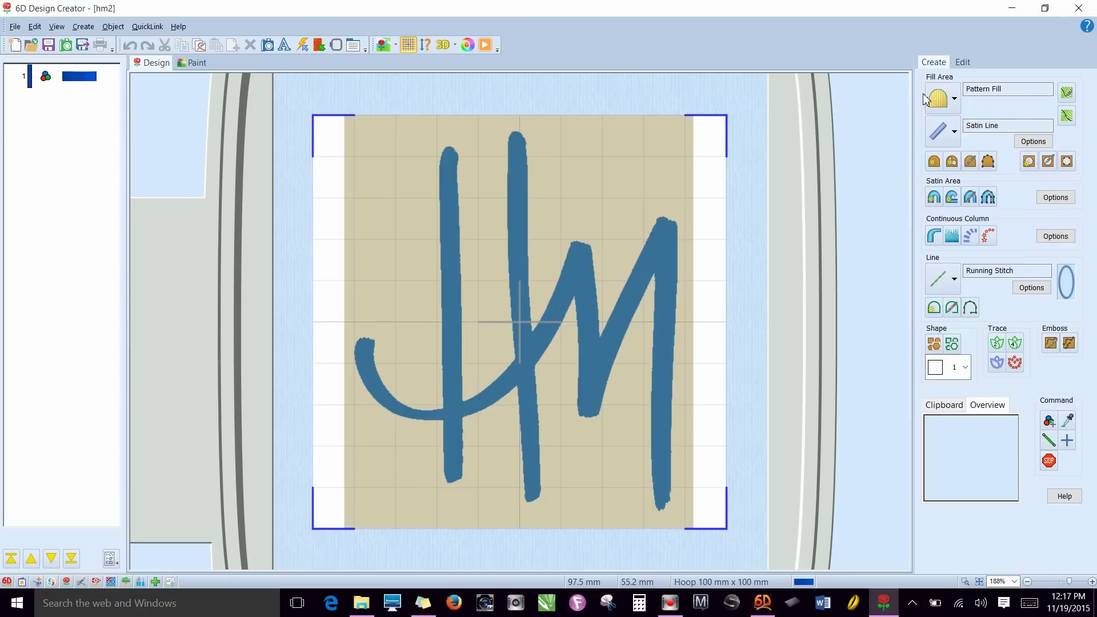
left_click(953, 105)
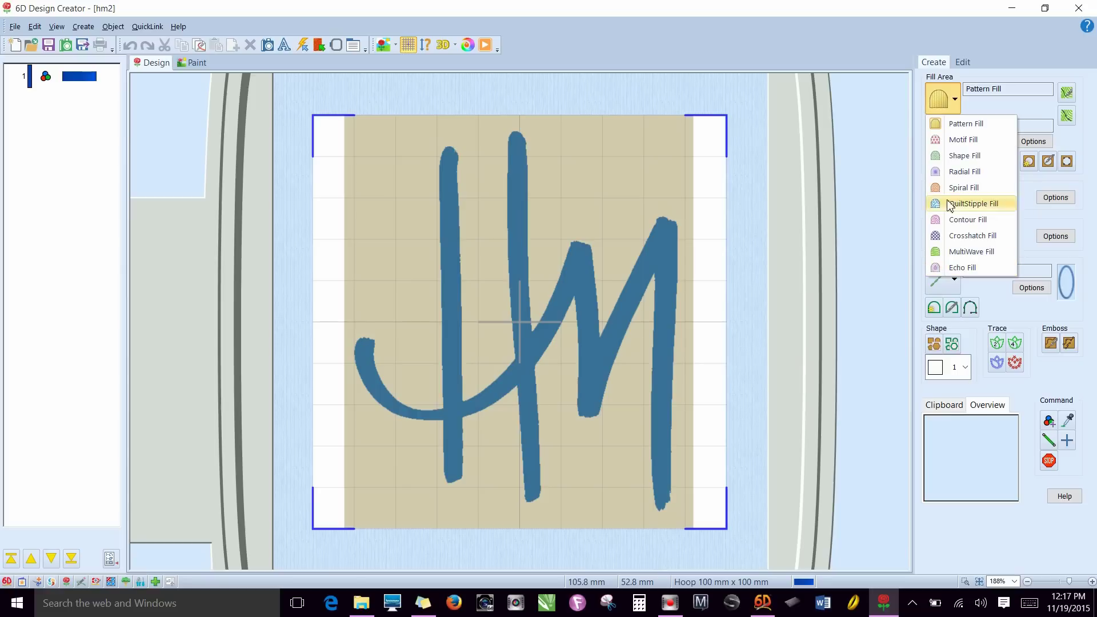
left_click(976, 107)
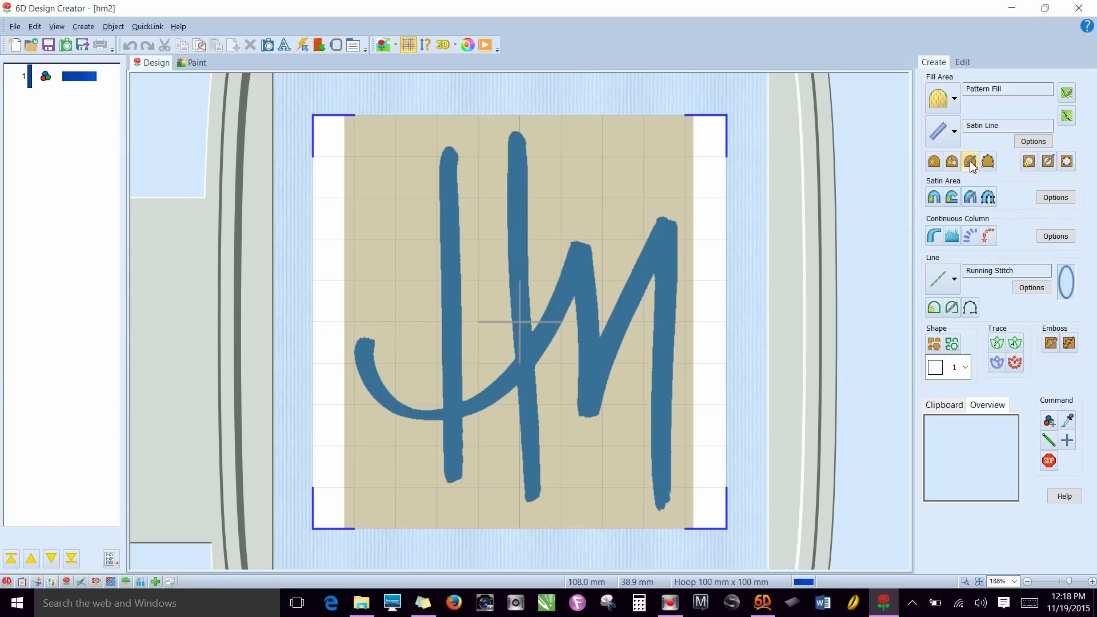
Step: Start a QuickStitch Fill on the blue HM lettering and try a color tolerance of 85
left_click(934, 162)
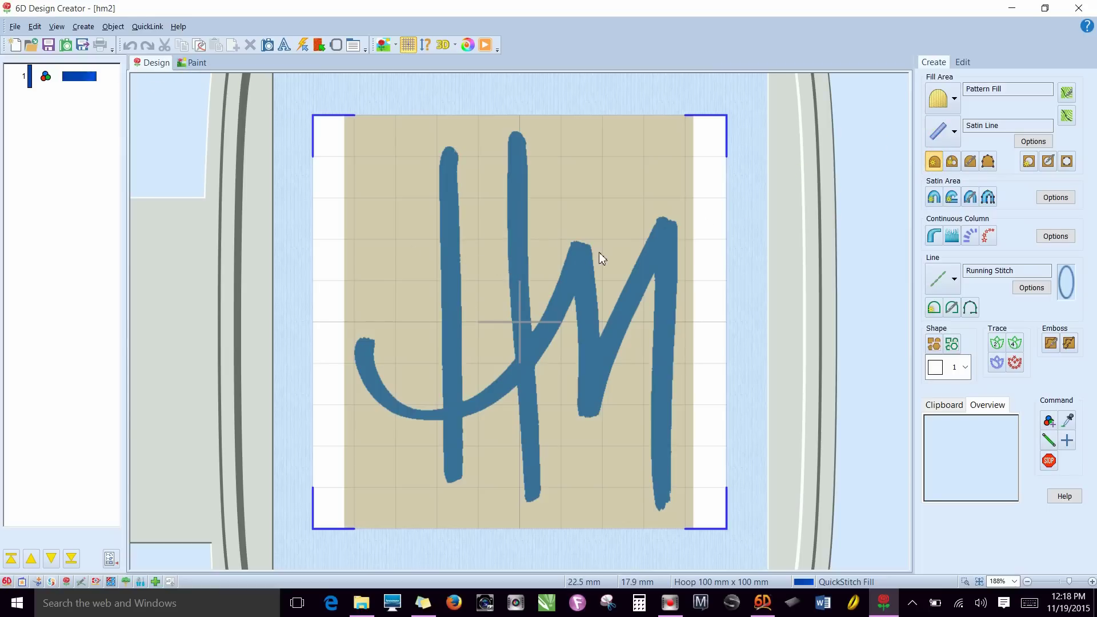
left_click(517, 269)
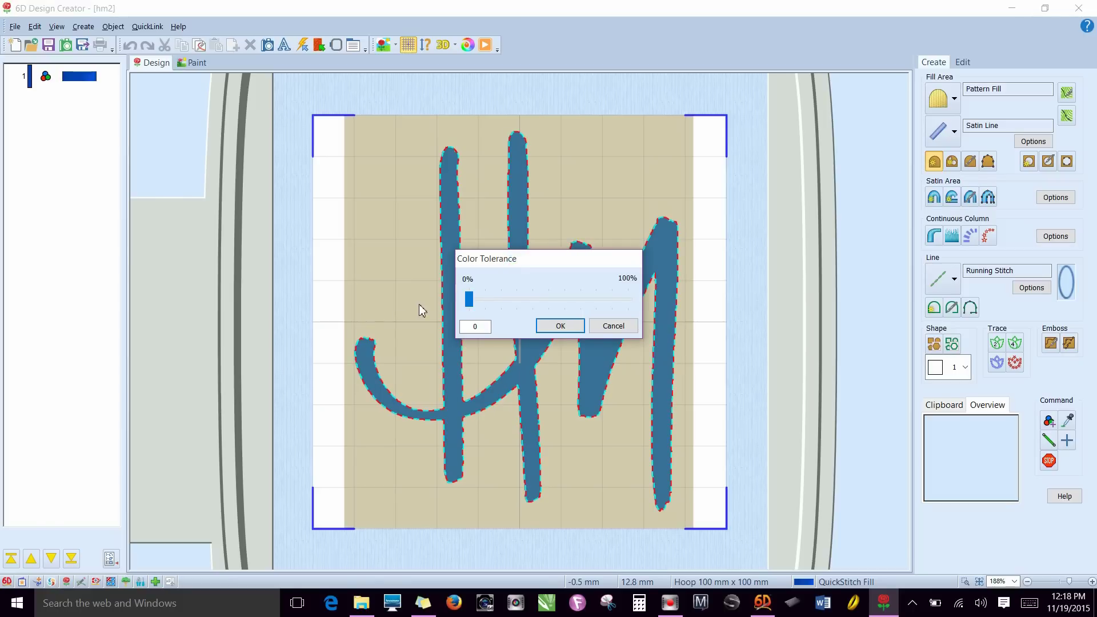
left_click_drag(483, 261, 740, 217)
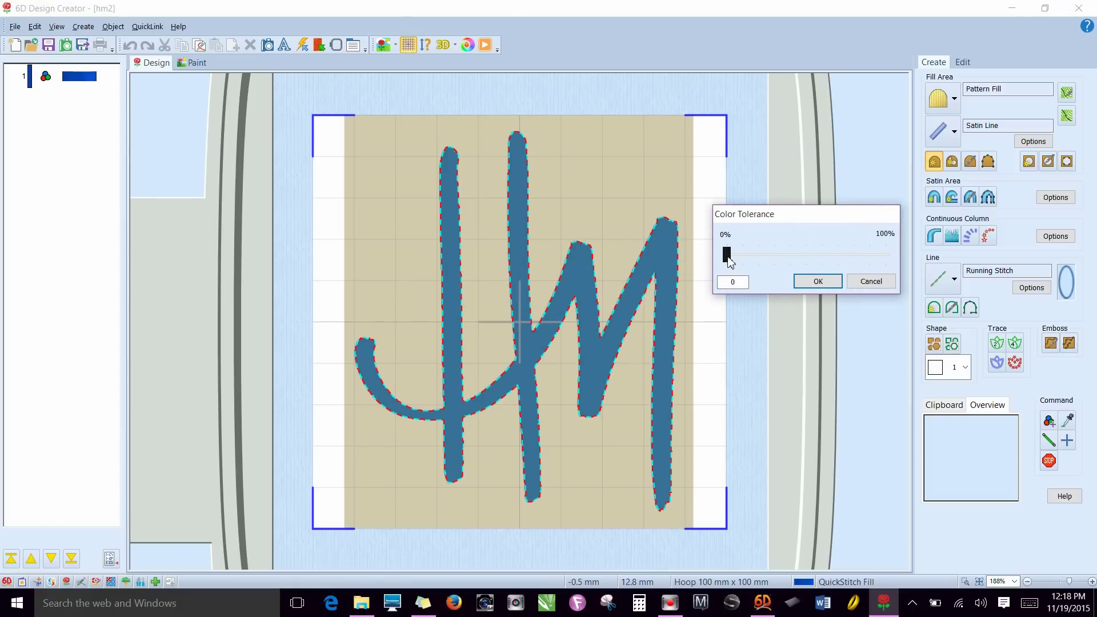
left_click_drag(729, 262, 862, 258)
left_click(863, 257)
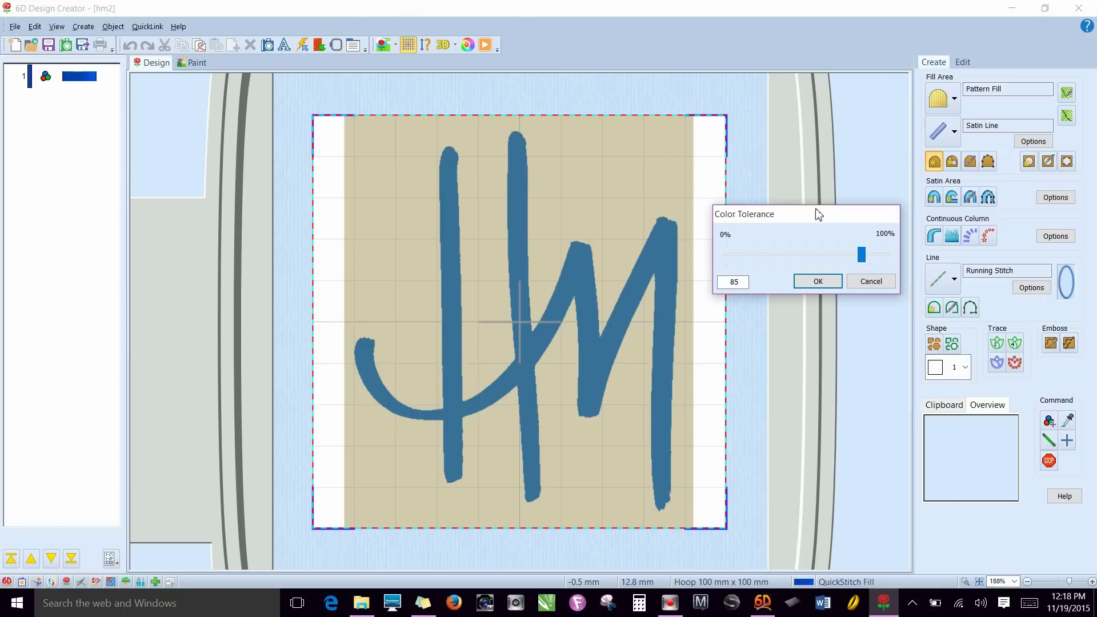
Step: Lower the color tolerance to the bottom of its range and create the HM pattern fill with a satin border
mouse_move(861, 256)
left_mouse_down()
mouse_move(750, 257)
mouse_move(750, 269)
mouse_move(731, 267)
left_mouse_up()
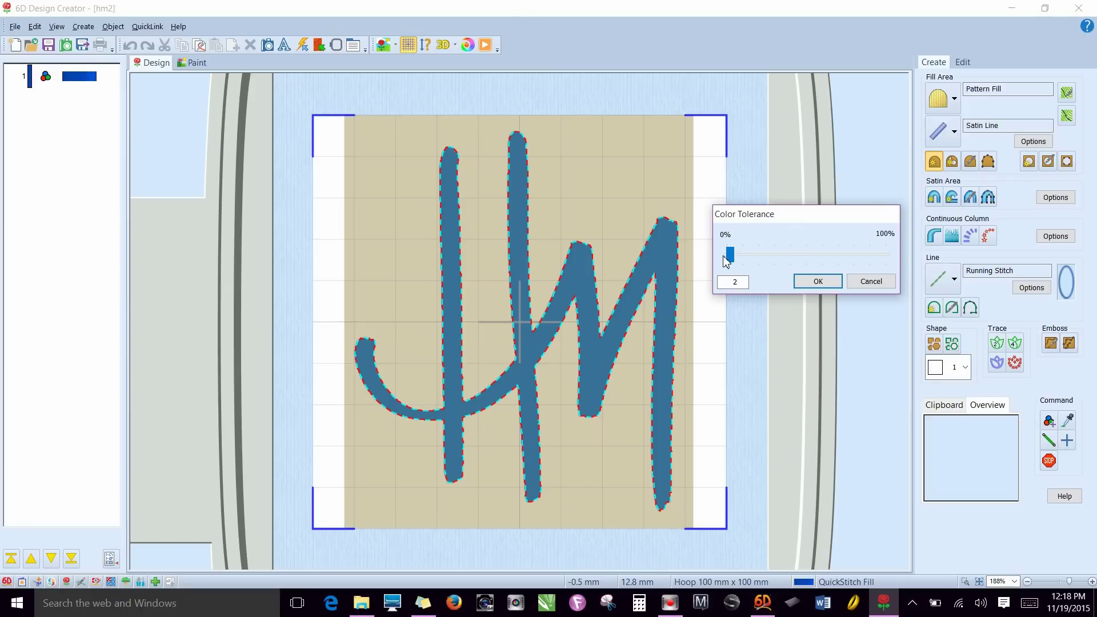
left_click_drag(729, 257, 723, 259)
left_click(818, 282)
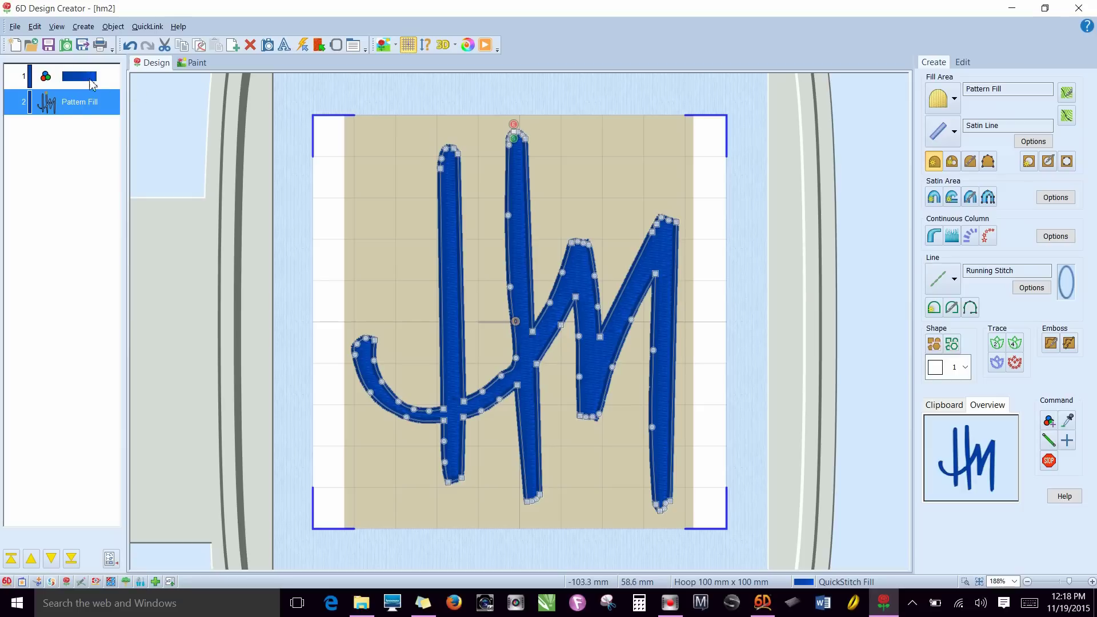
Step: Select the HM Pattern Fill object and open its properties, with the dialog clear of the design
left_click(262, 141)
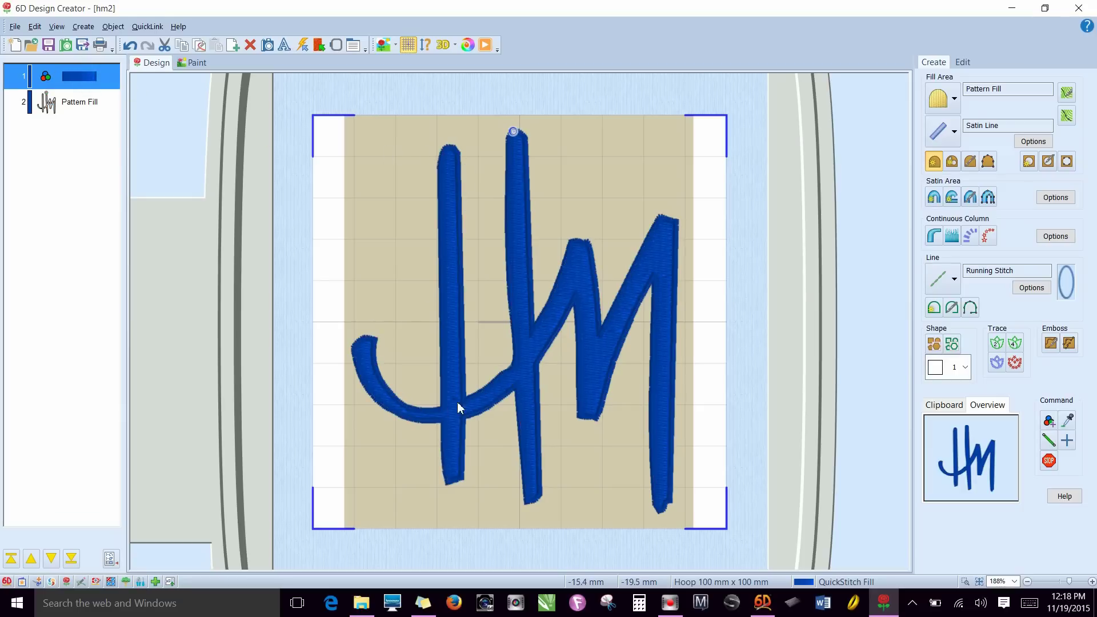
left_click(80, 109)
right_click(81, 107)
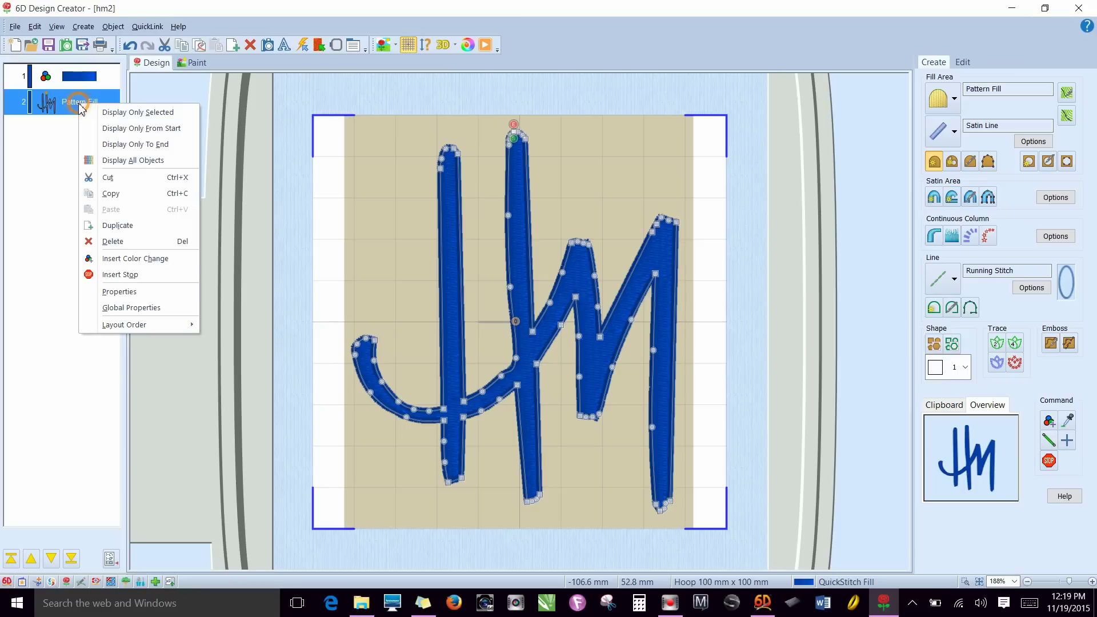
left_click(49, 108)
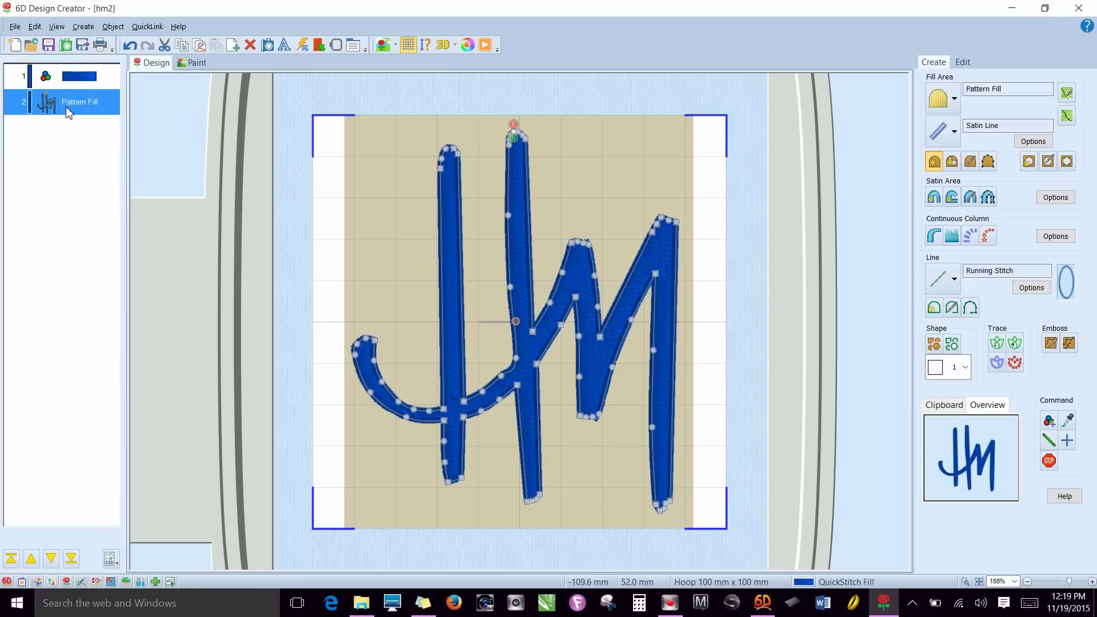
right_click(95, 112)
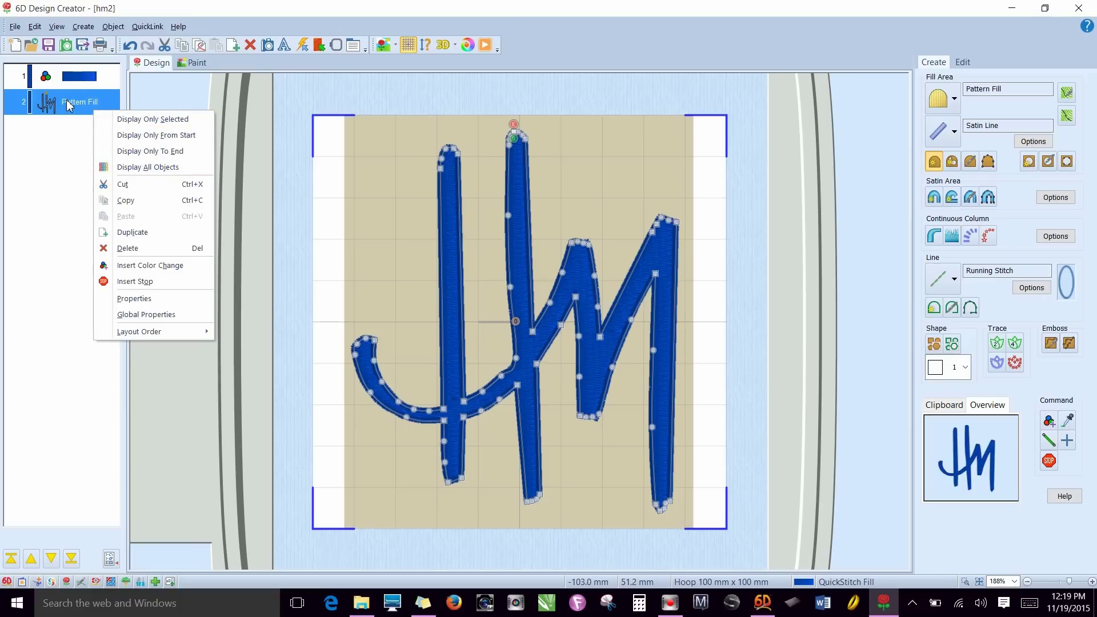
left_click(151, 298)
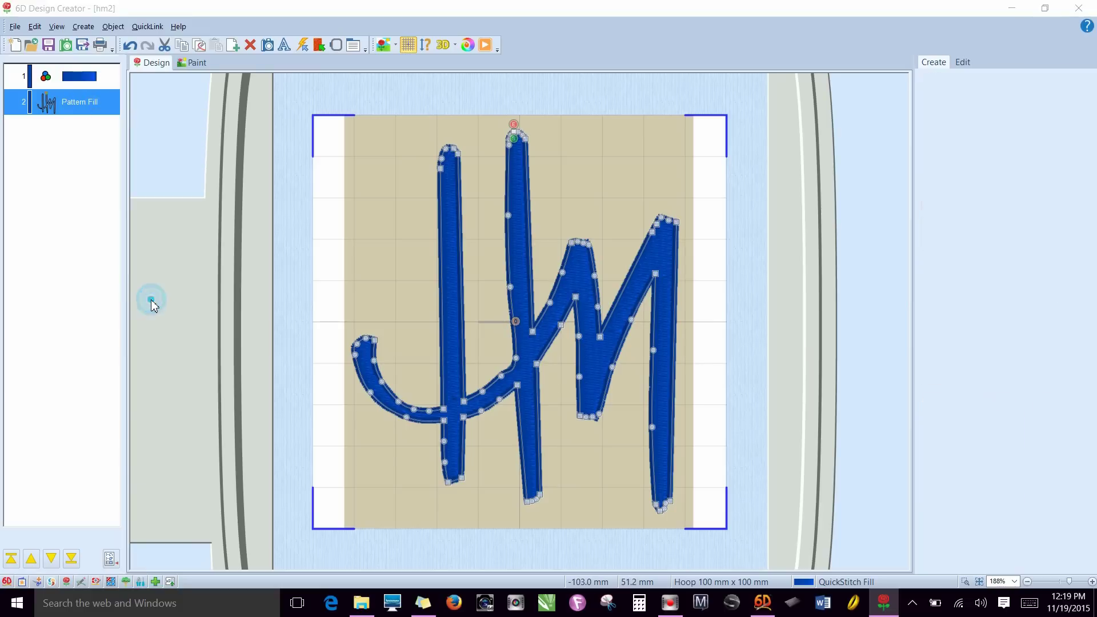
left_click_drag(522, 153, 866, 174)
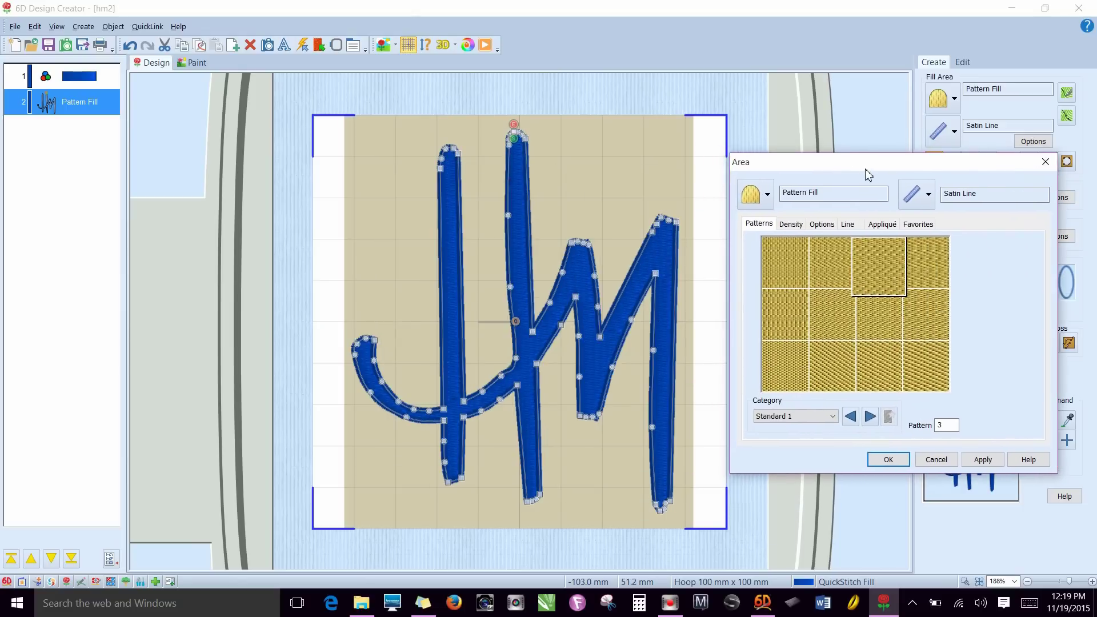
Step: Try Spiral Fill as the fill type of the HM area
left_click(765, 195)
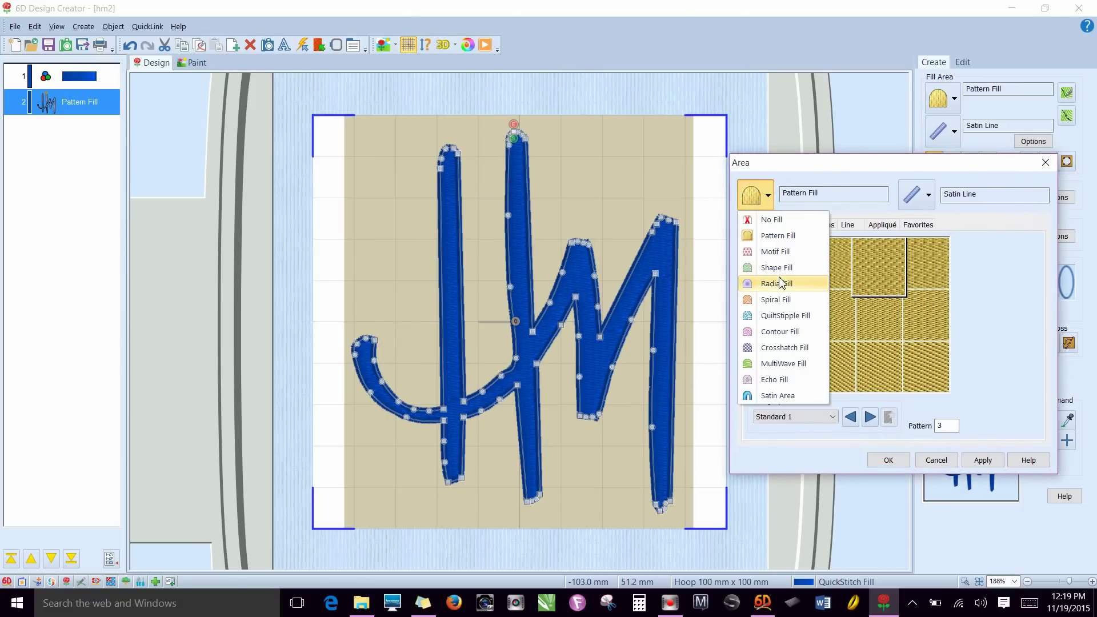
left_click(777, 299)
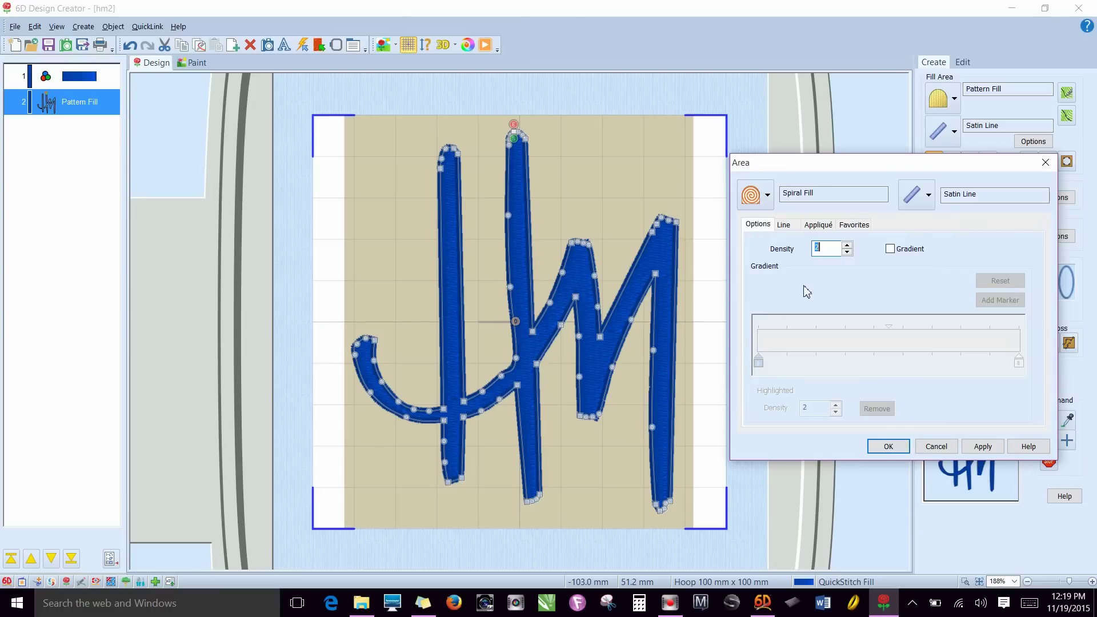
left_click(981, 445)
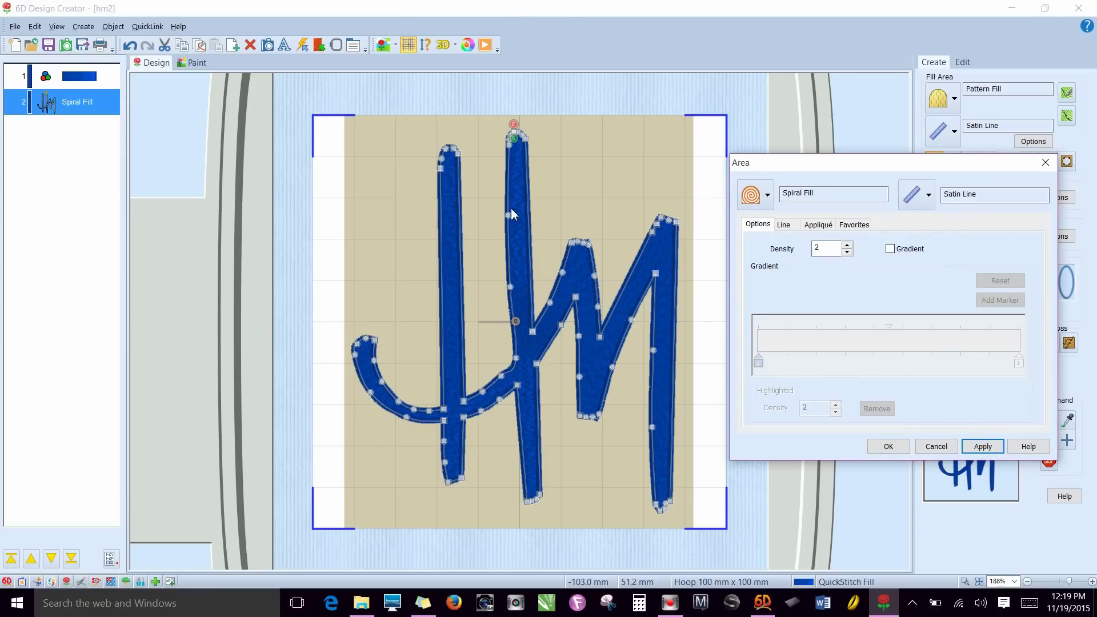
Step: Change the HM area's fill type to Satin Area, keeping the Satin Line border, and accept the properties
left_click(767, 206)
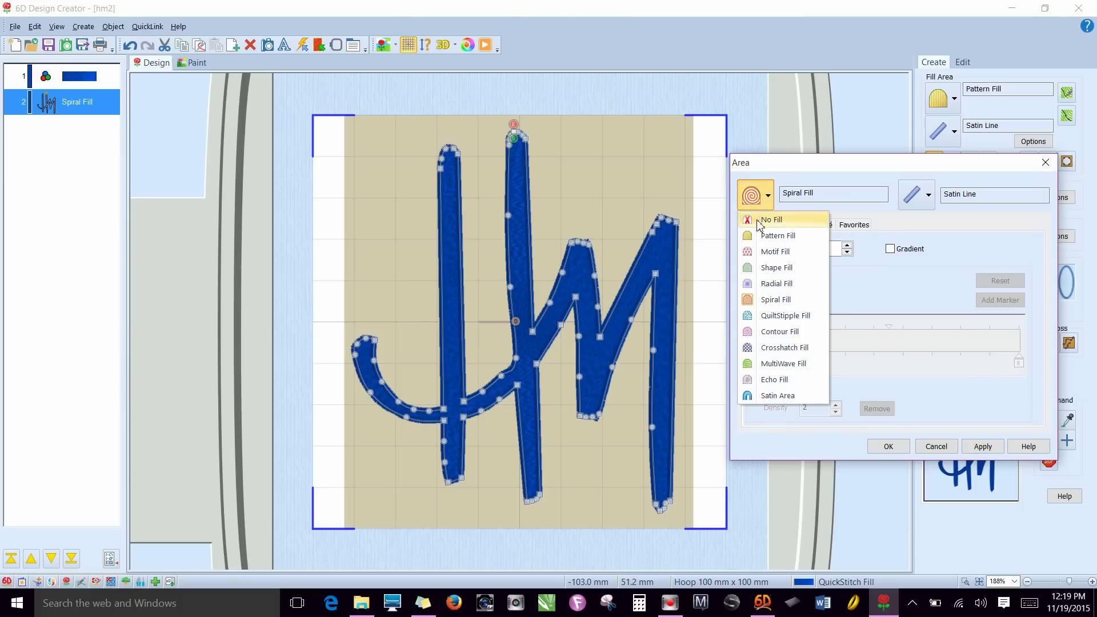
left_click(783, 394)
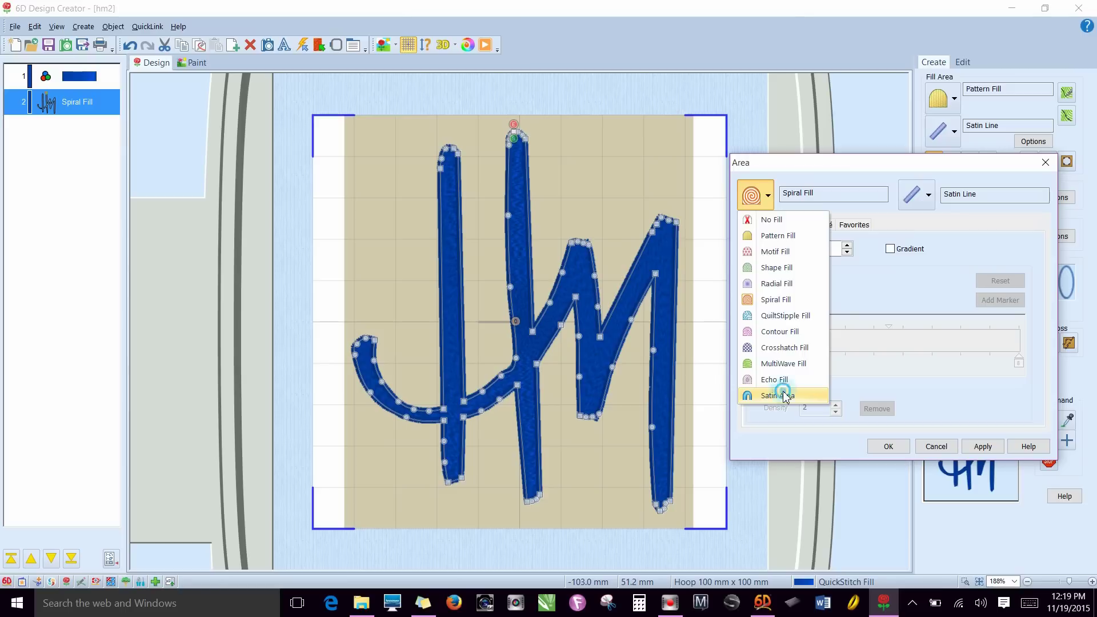
left_click(983, 428)
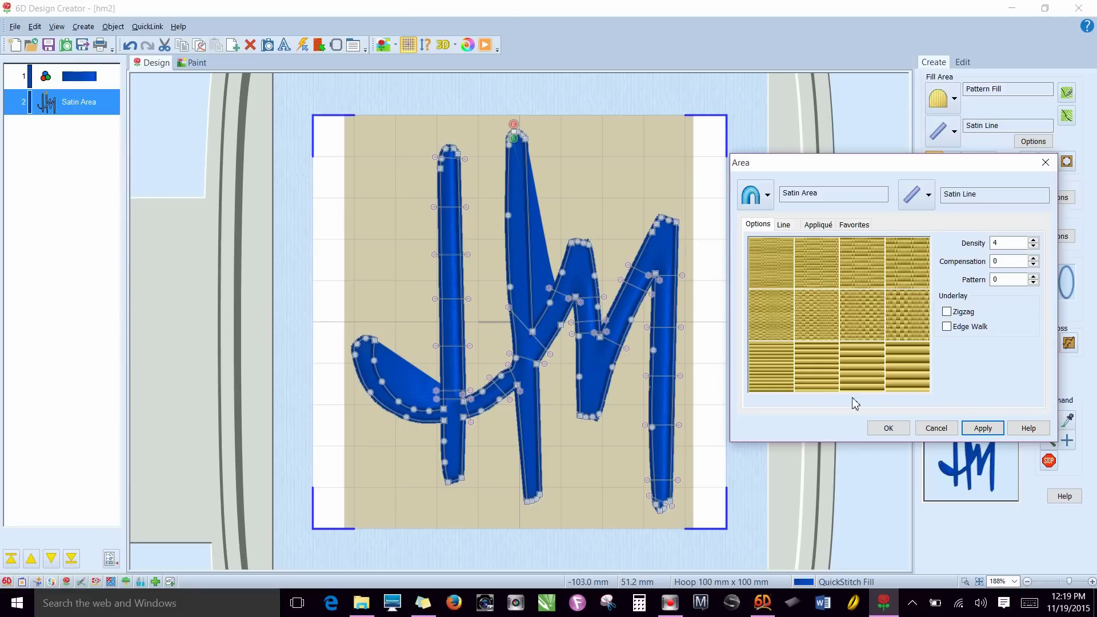
left_click(889, 430)
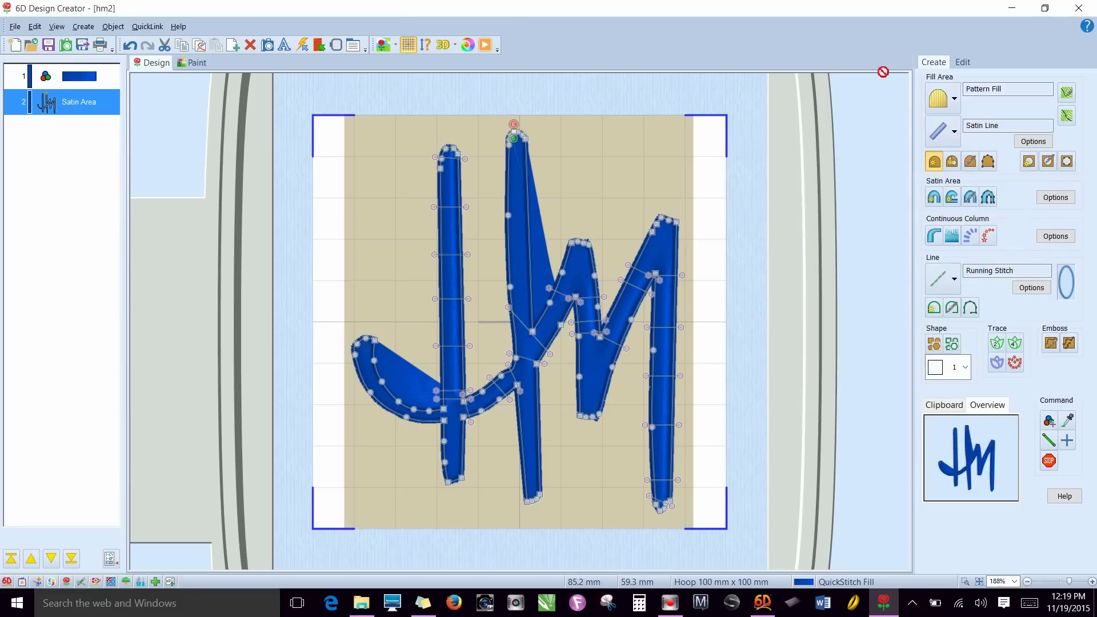
Step: Start editing the satin area's points and tilt the stitch angle line just above the junction of the H and M
left_click(962, 61)
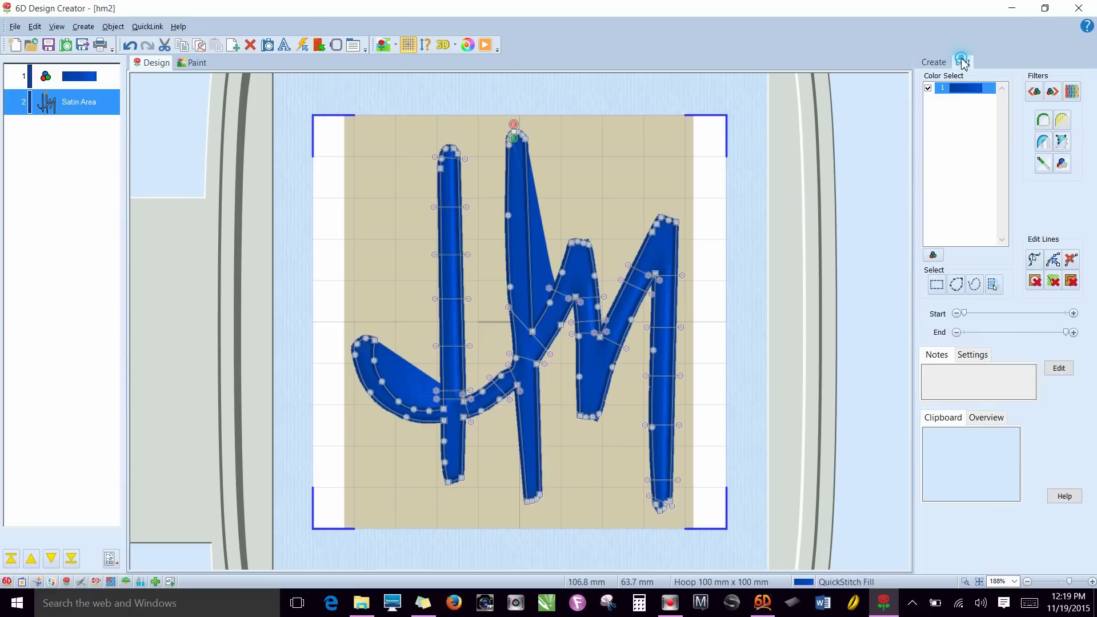
left_click(1034, 258)
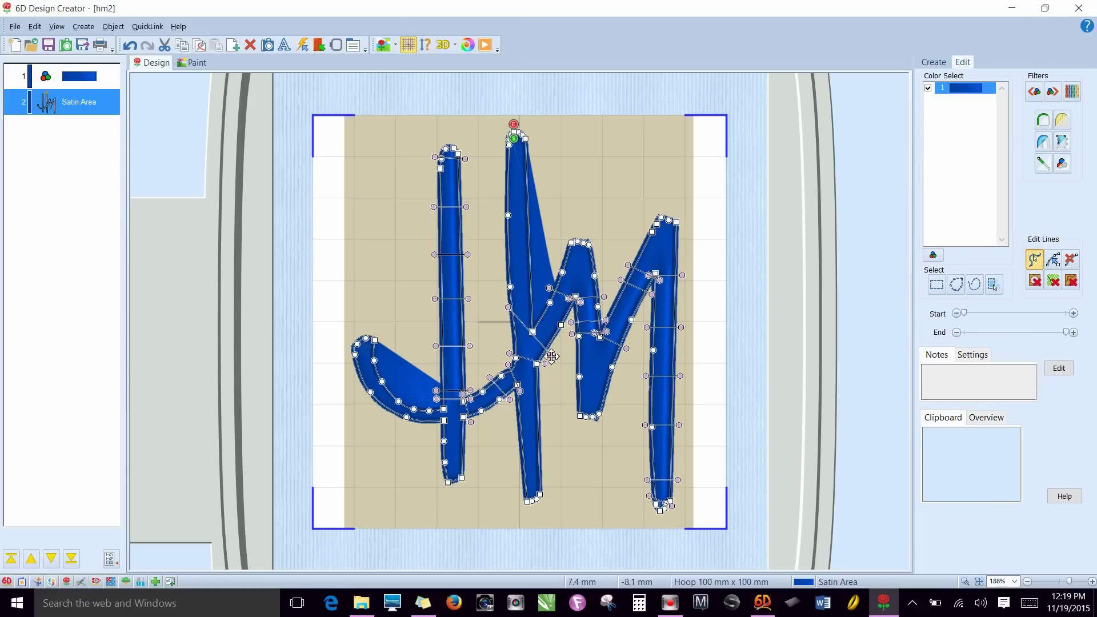
left_click(550, 355)
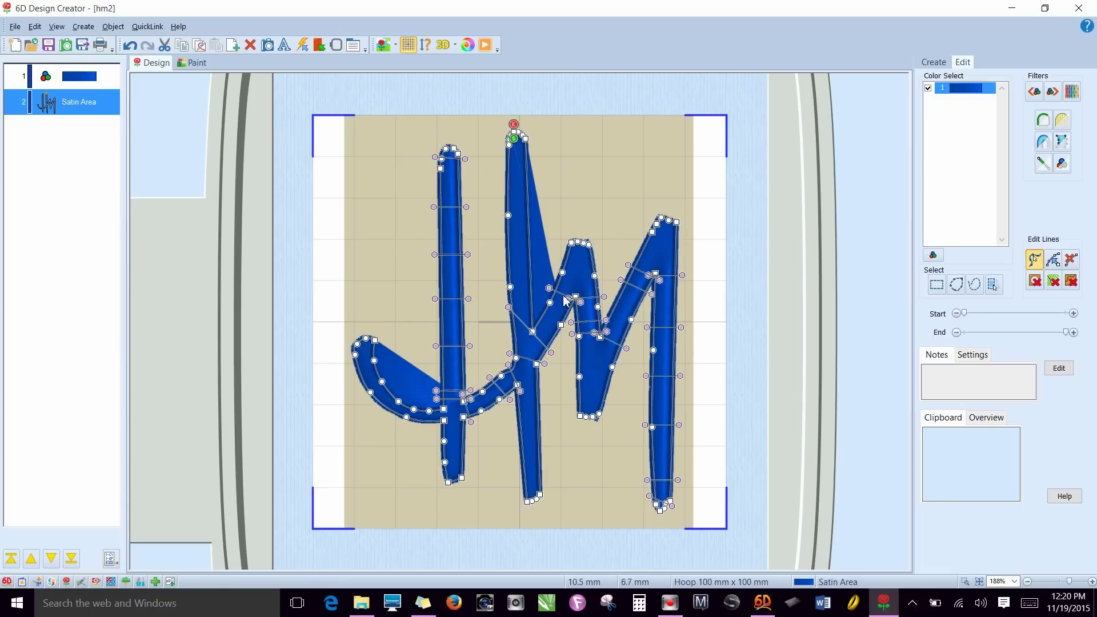
left_click_drag(510, 309, 509, 326)
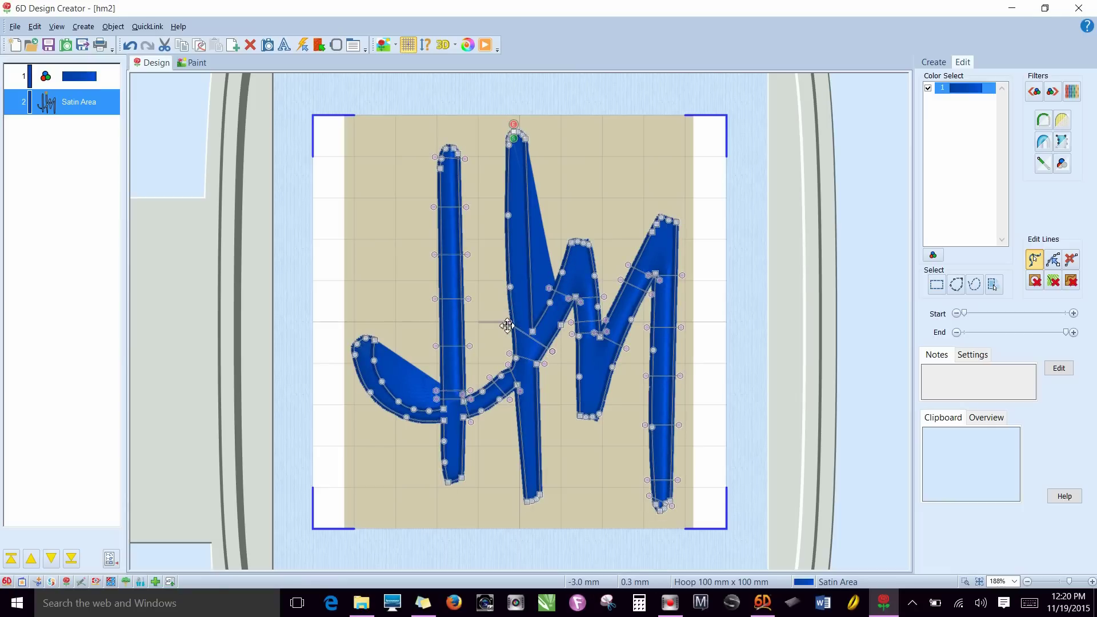
left_click_drag(544, 364, 554, 347)
left_click(538, 280)
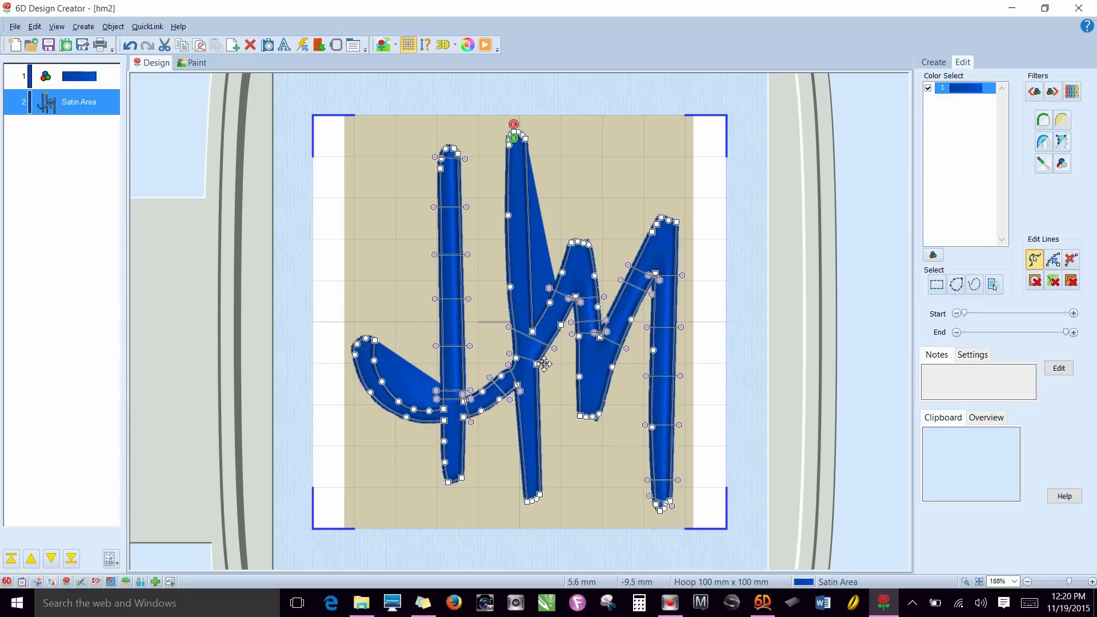
Step: Reposition both ends of the stitch angle lines around the H and M junction so they run nearly horizontally across the stroke
left_click_drag(544, 363, 543, 365)
left_click(517, 387)
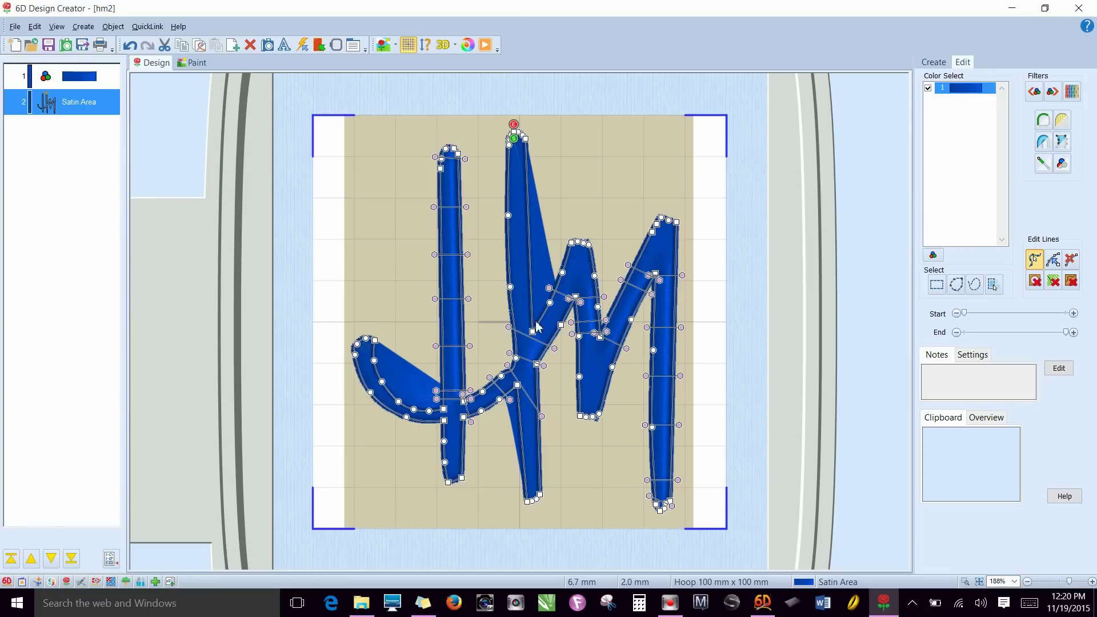
mouse_move(510, 329)
left_mouse_down()
mouse_move(532, 348)
mouse_move(556, 343)
left_mouse_up()
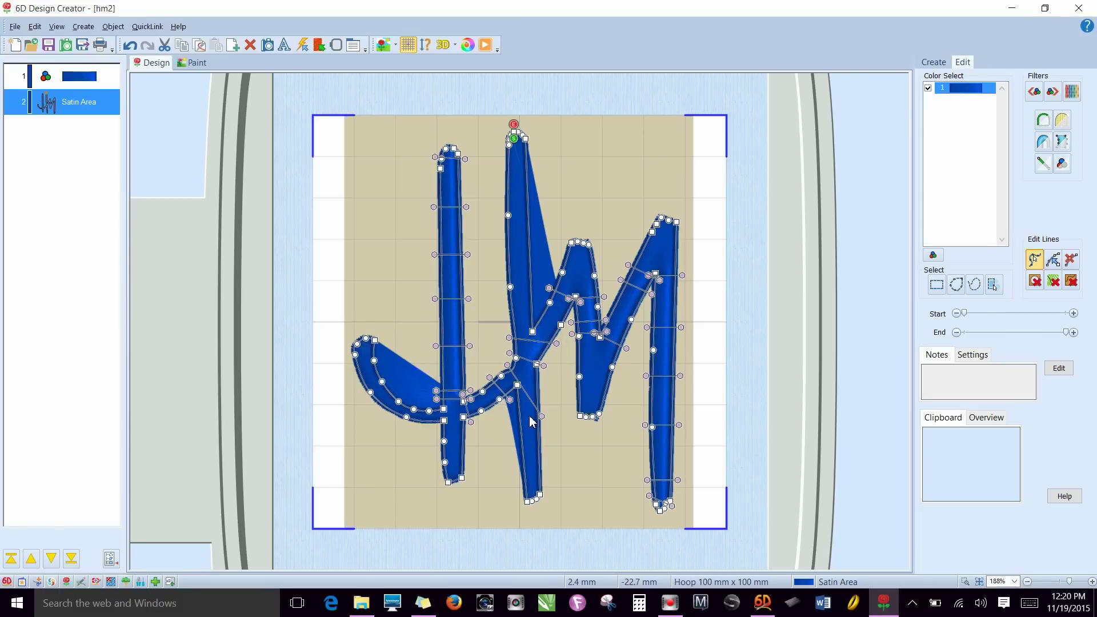
mouse_move(531, 403)
left_mouse_down()
mouse_move(543, 407)
mouse_move(558, 367)
mouse_move(515, 380)
left_mouse_up()
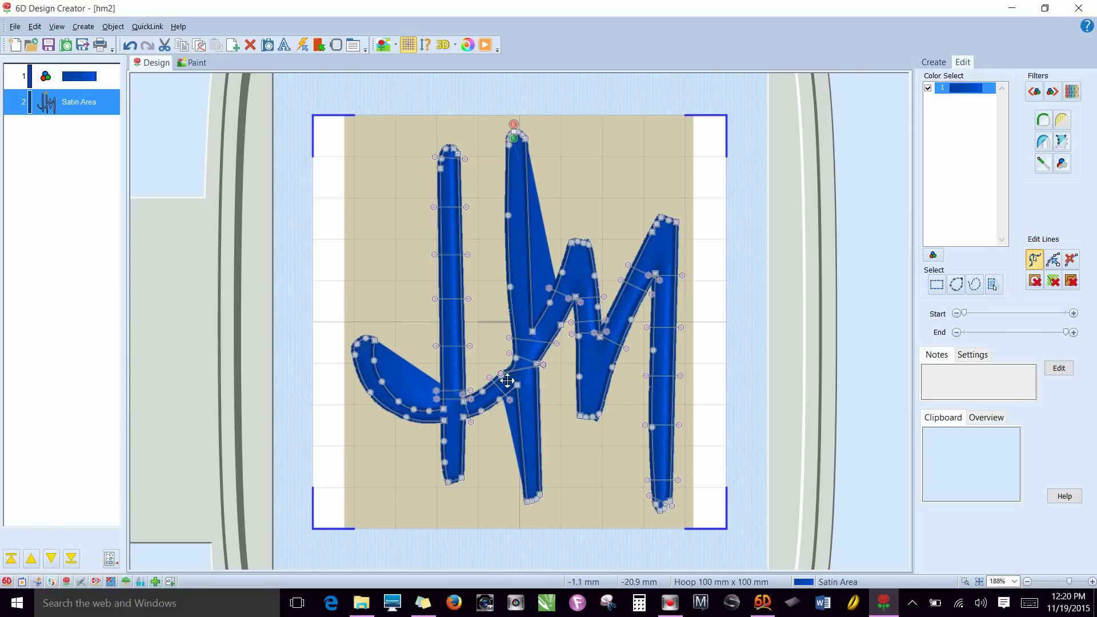
left_click_drag(507, 380, 514, 366)
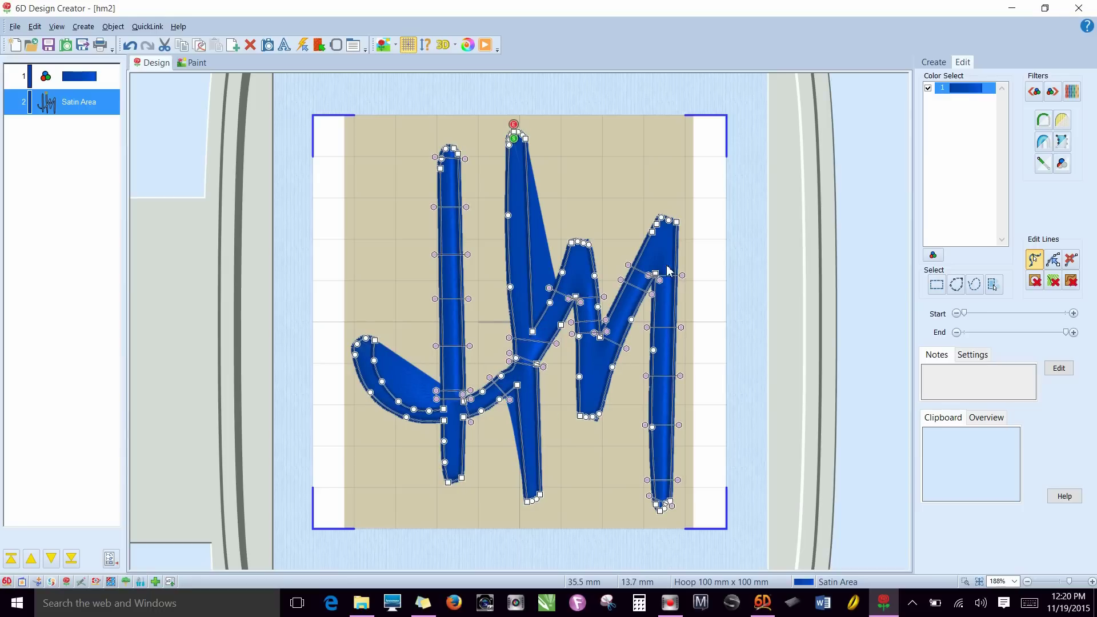
Step: Open the Satin Area object's properties clear of the design and change its fill type to Motif Fill
right_click(101, 109)
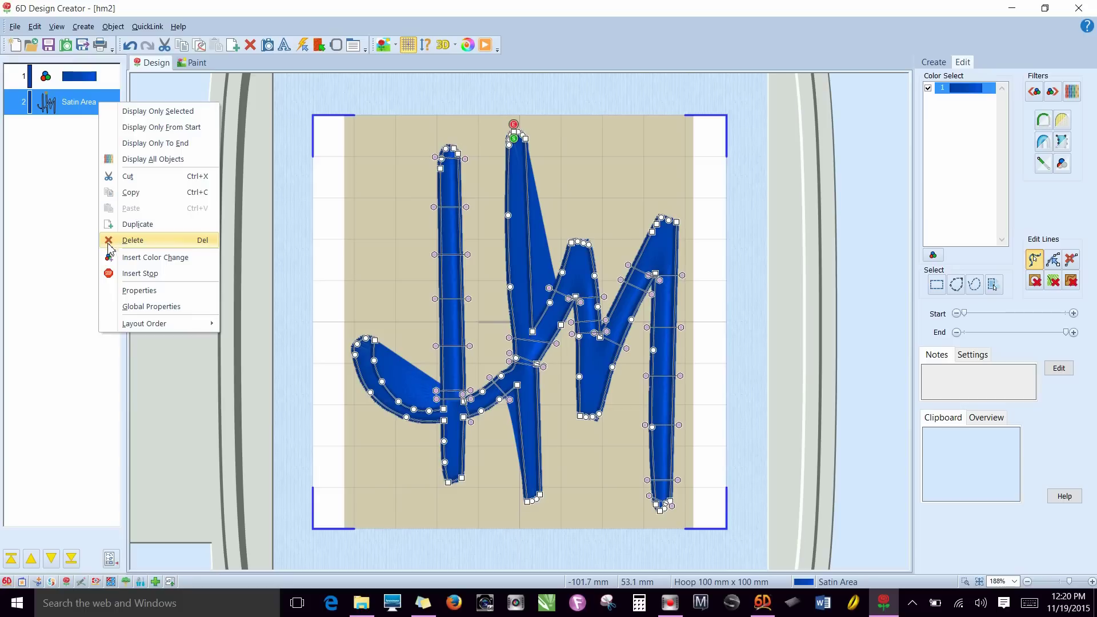
left_click(143, 290)
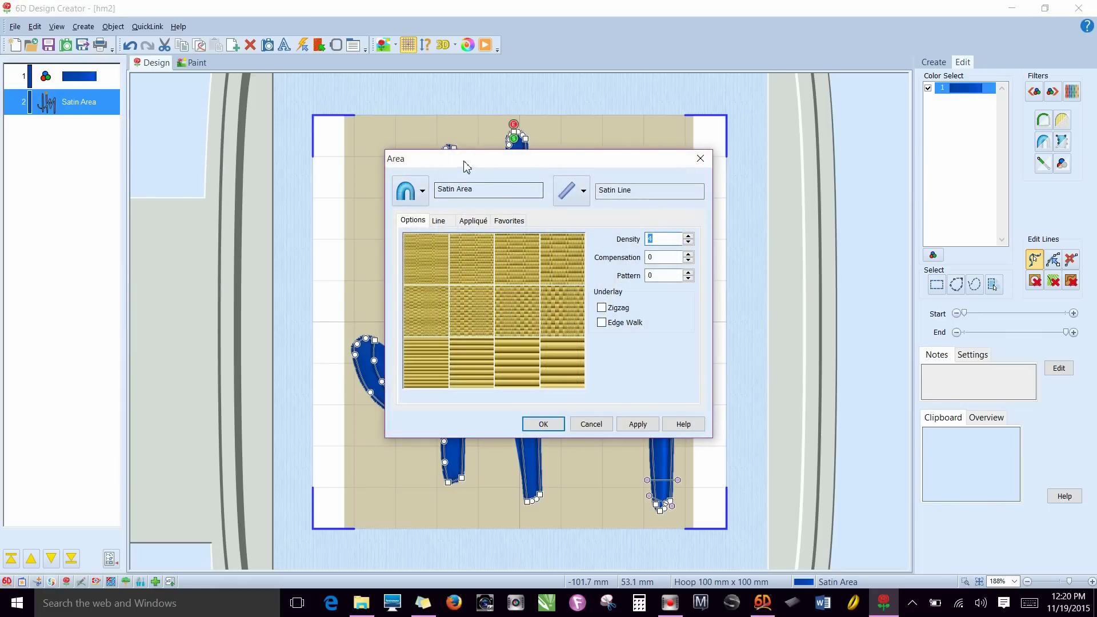
left_click_drag(466, 164, 787, 175)
left_click(737, 204)
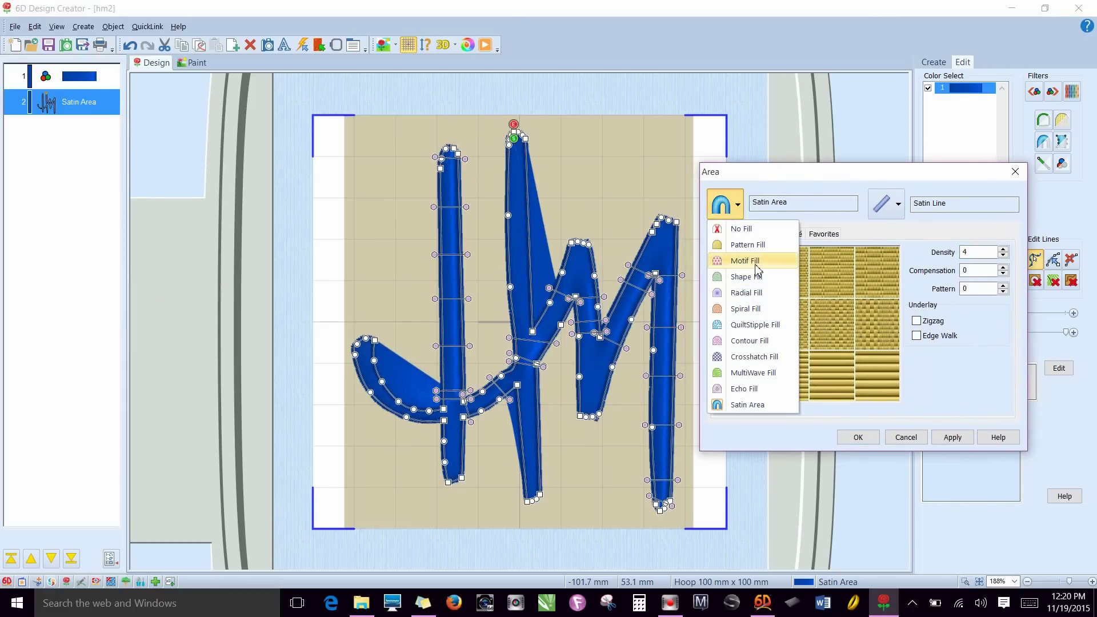
left_click(746, 261)
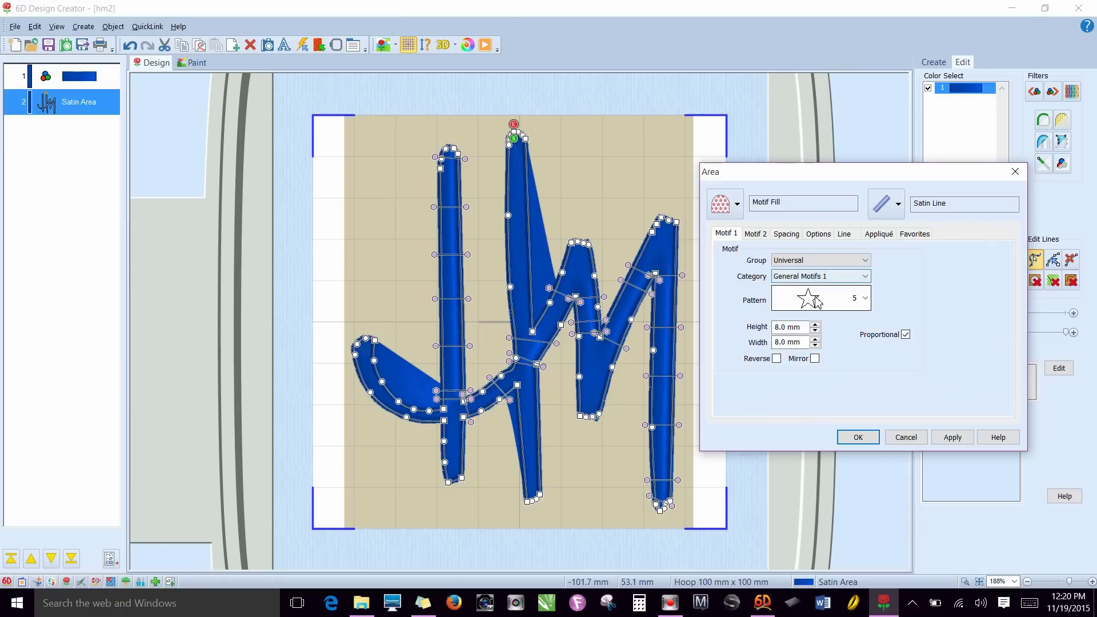
Step: Choose heart pattern 6 from the Universal group's General Motifs 1 category as Motif 1 and apply it to the HM area
left_click(838, 278)
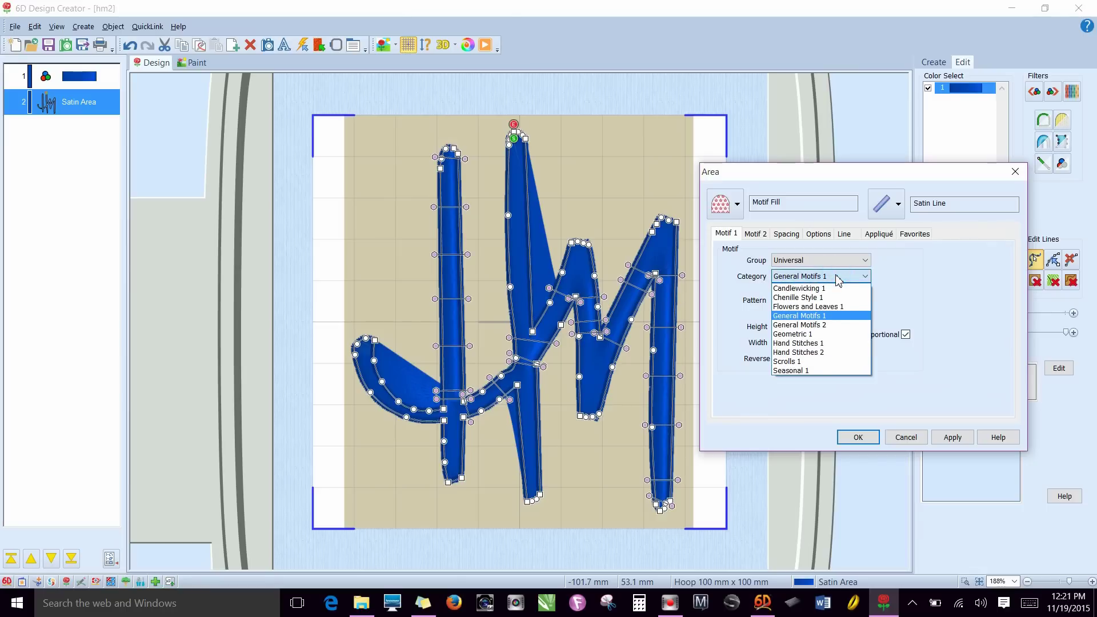
left_click(886, 277)
left_click(849, 260)
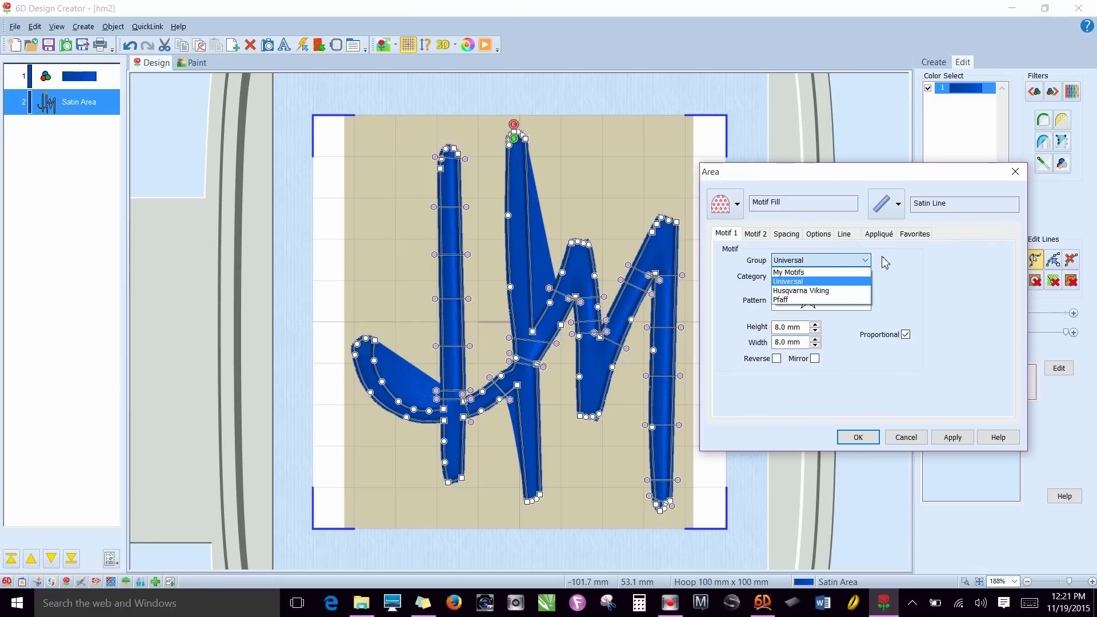
left_click(885, 262)
left_click(865, 297)
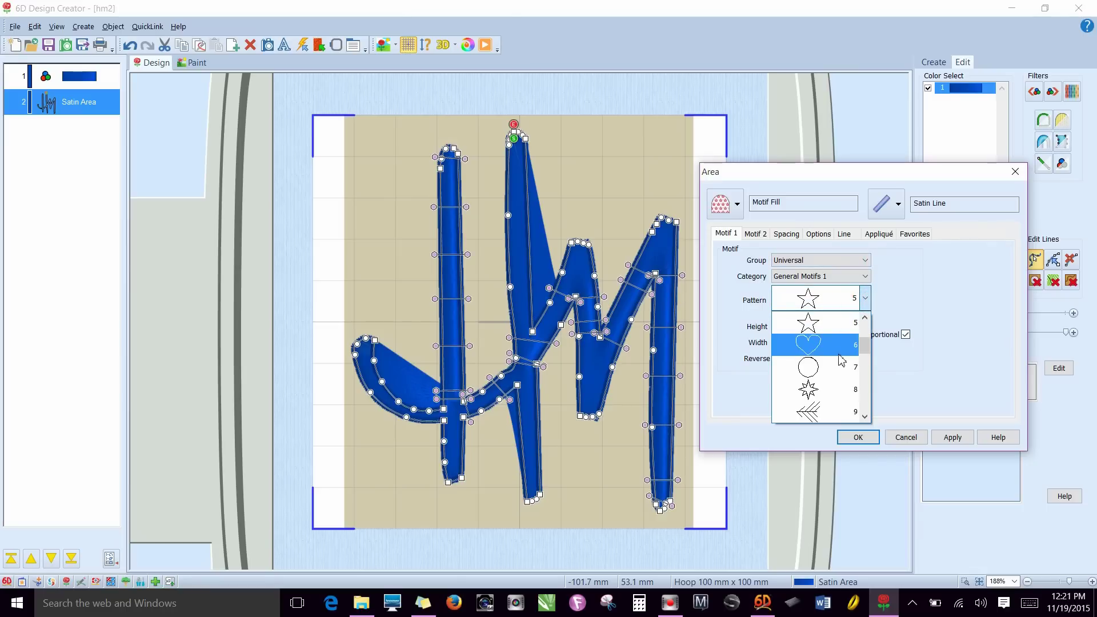
left_click(838, 355)
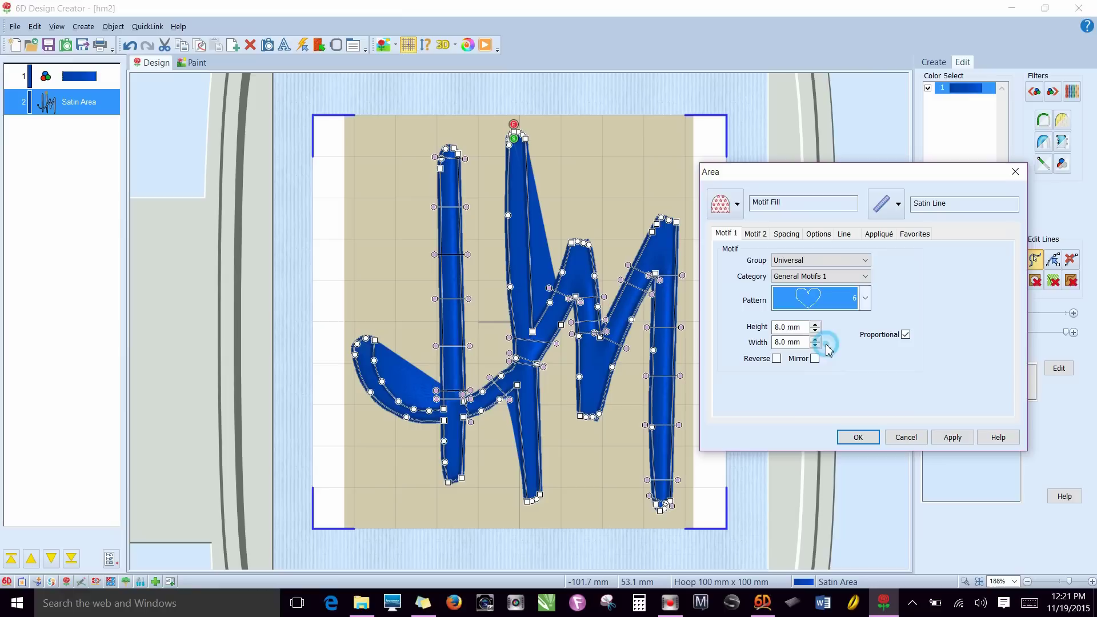
left_click(951, 439)
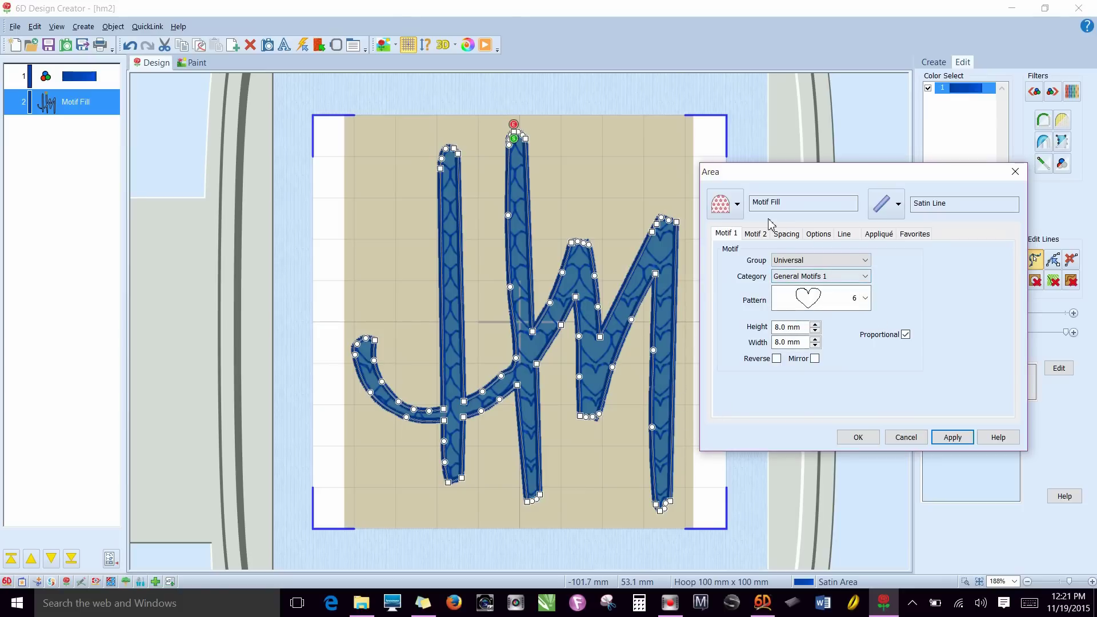
Step: Examine the available fill types and the motif fill's second motif, spacing, angle and stitch length settings
left_click(736, 204)
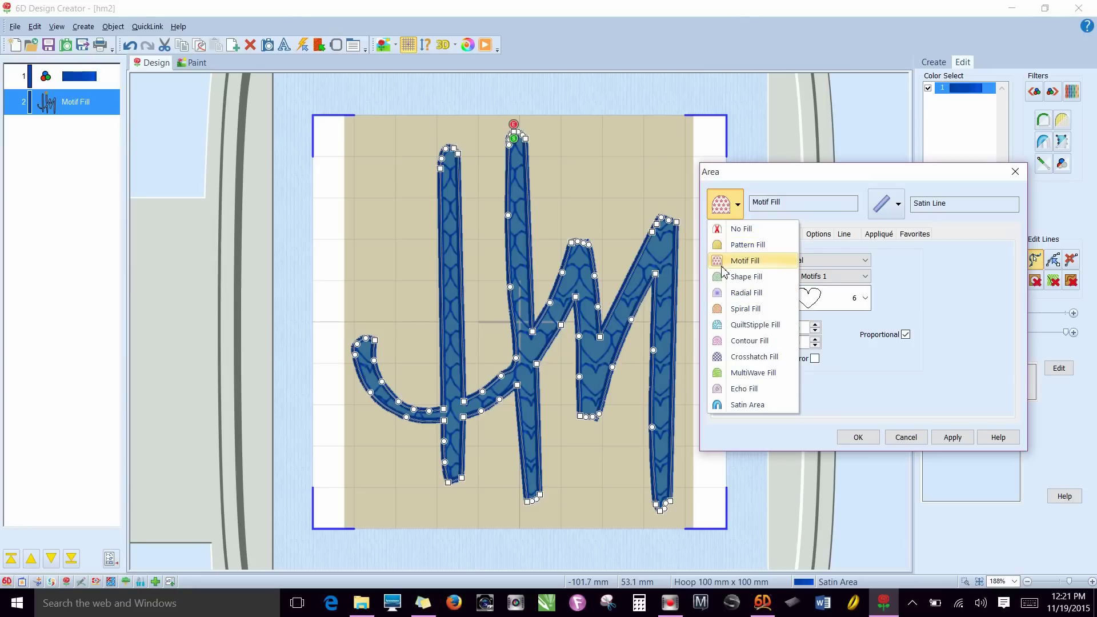
left_click(794, 260)
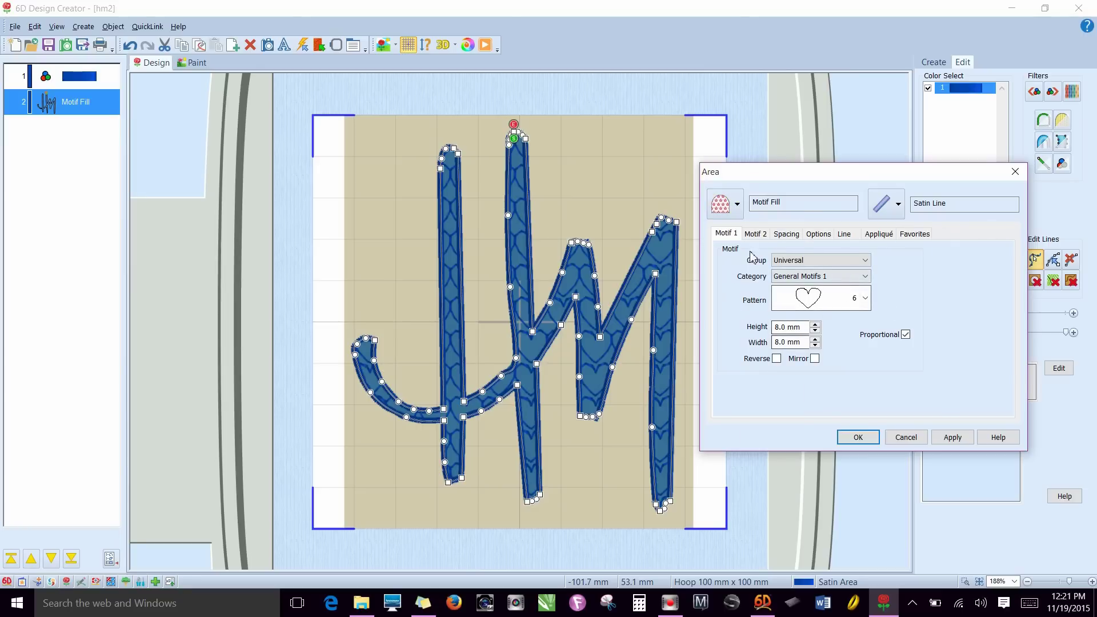
left_click(756, 235)
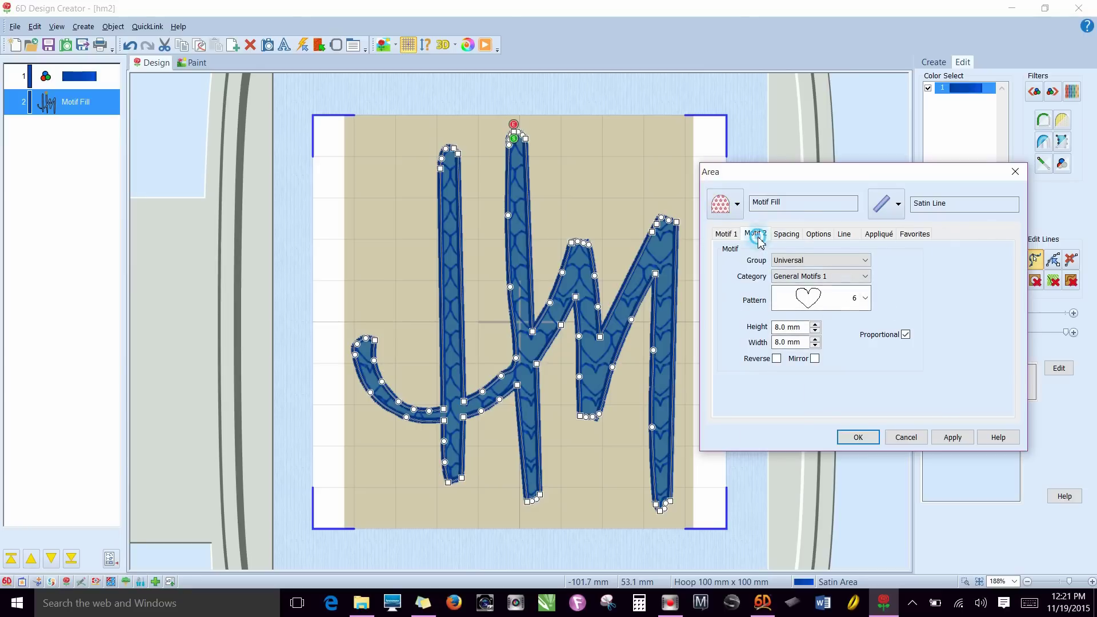
left_click(789, 234)
left_click(814, 234)
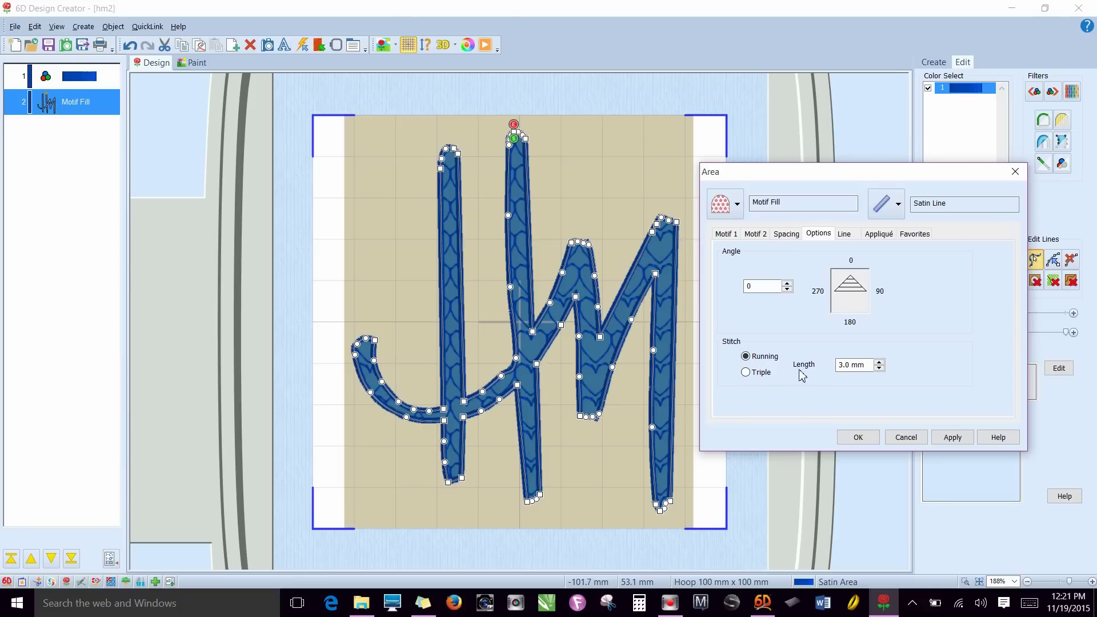
left_click(844, 367)
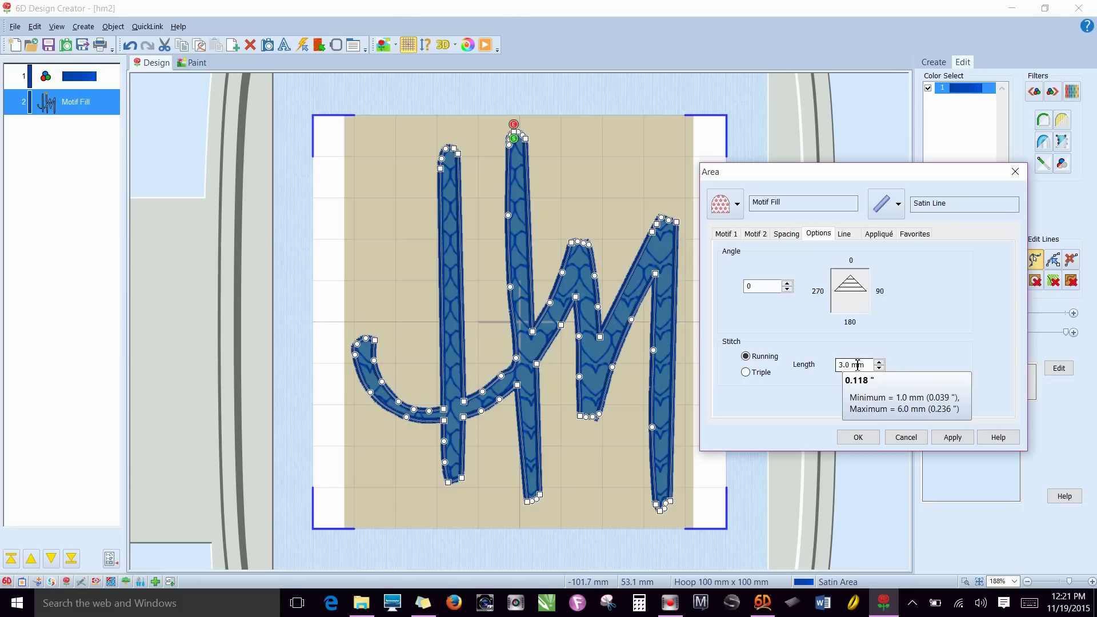
Step: Set the Satin Line border width to 2.0 mm and apply it to the HM area
left_click(844, 236)
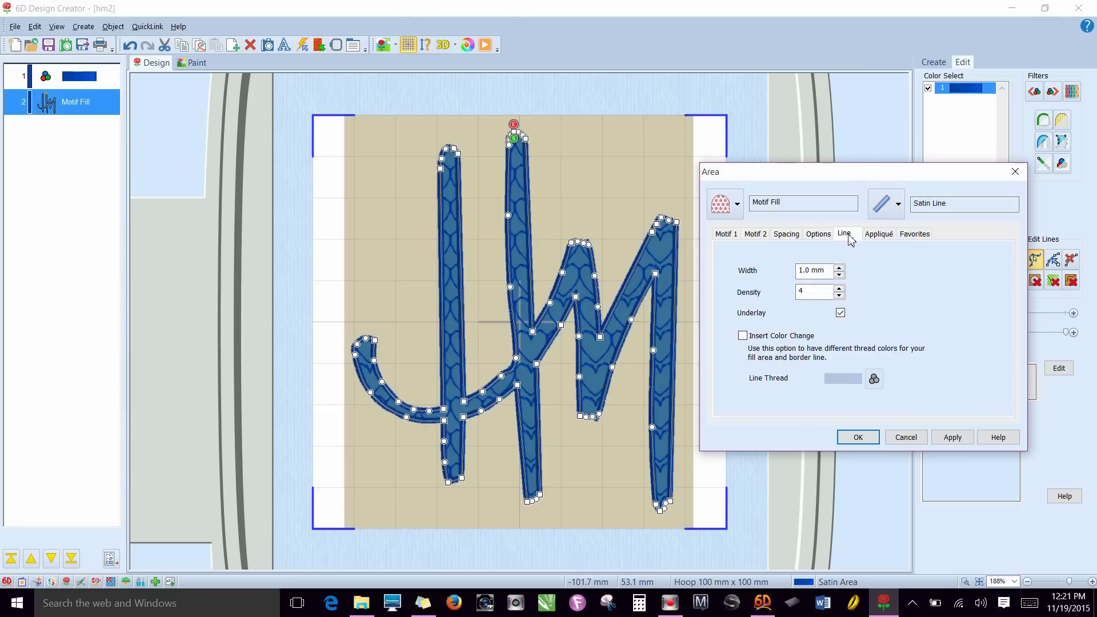
mouse_move(805, 275)
double_click(804, 270)
type("2")
left_click(952, 438)
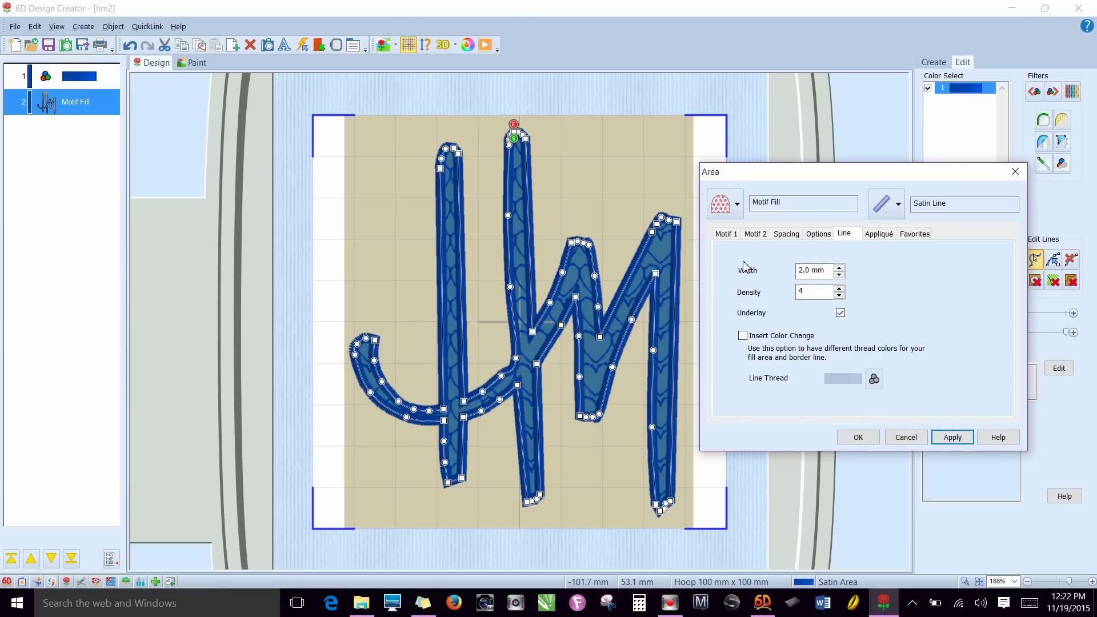
Step: Try No Border Line for the HM area and return the border to Satin Line
left_click(894, 206)
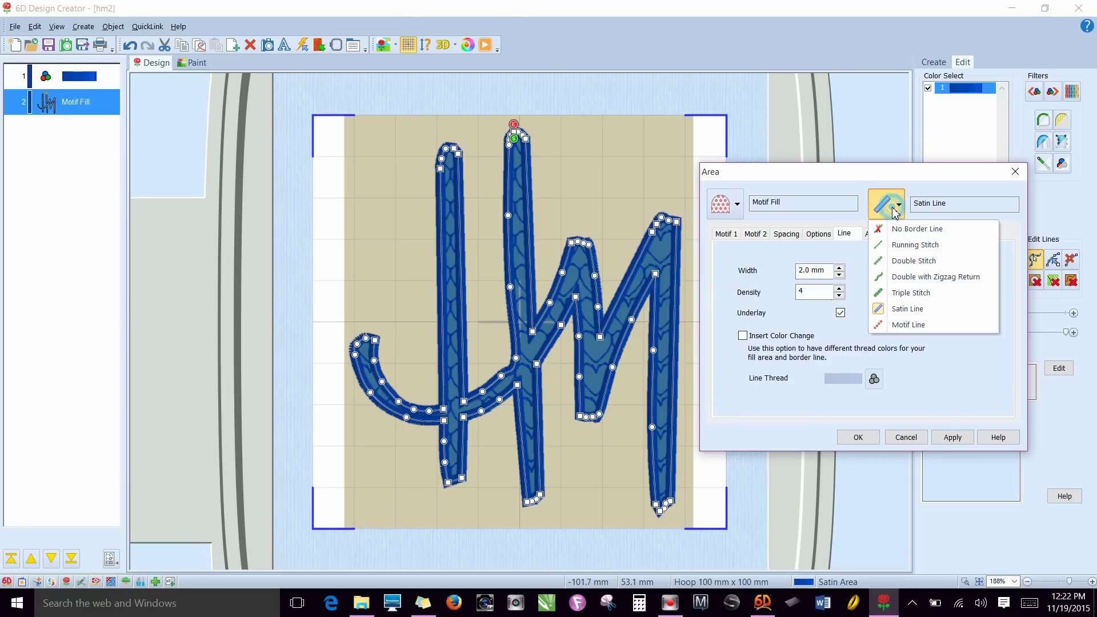
left_click(904, 230)
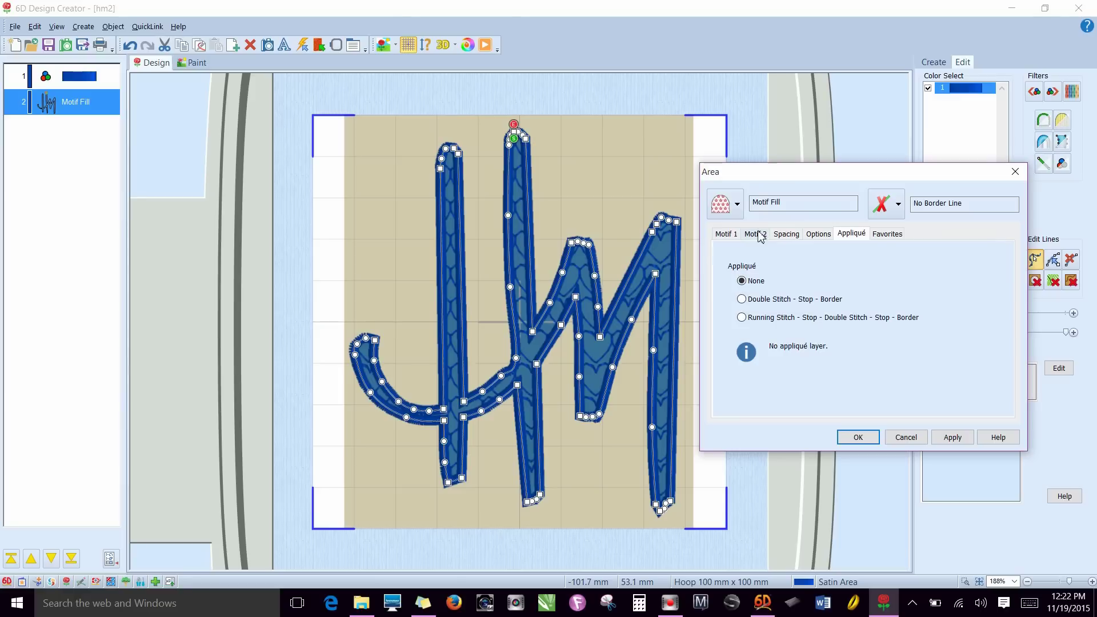
left_click(888, 204)
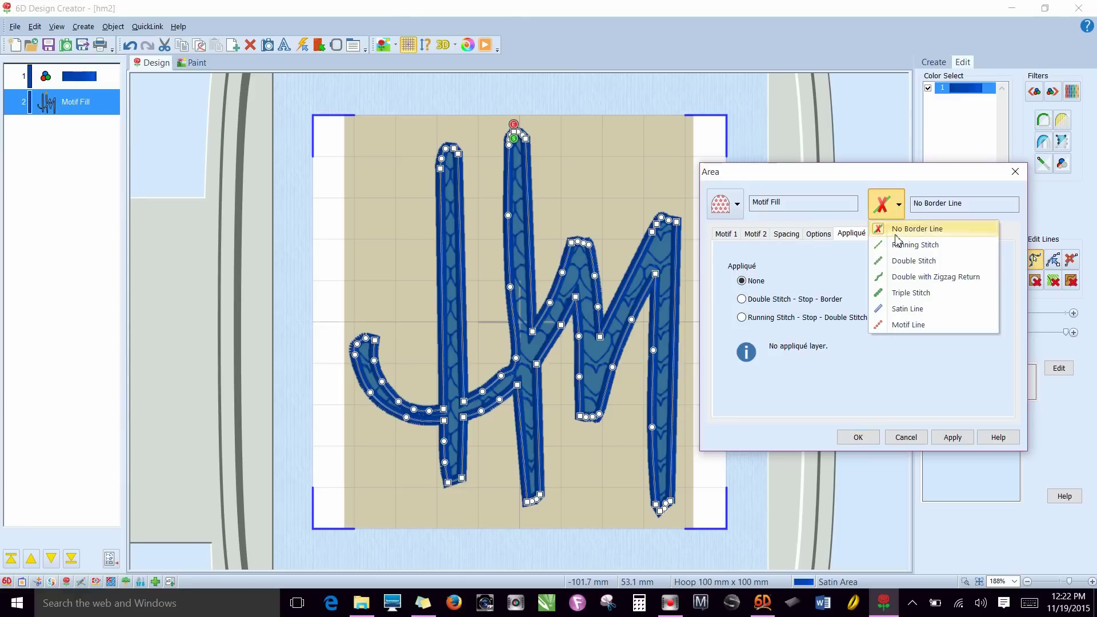
left_click(907, 309)
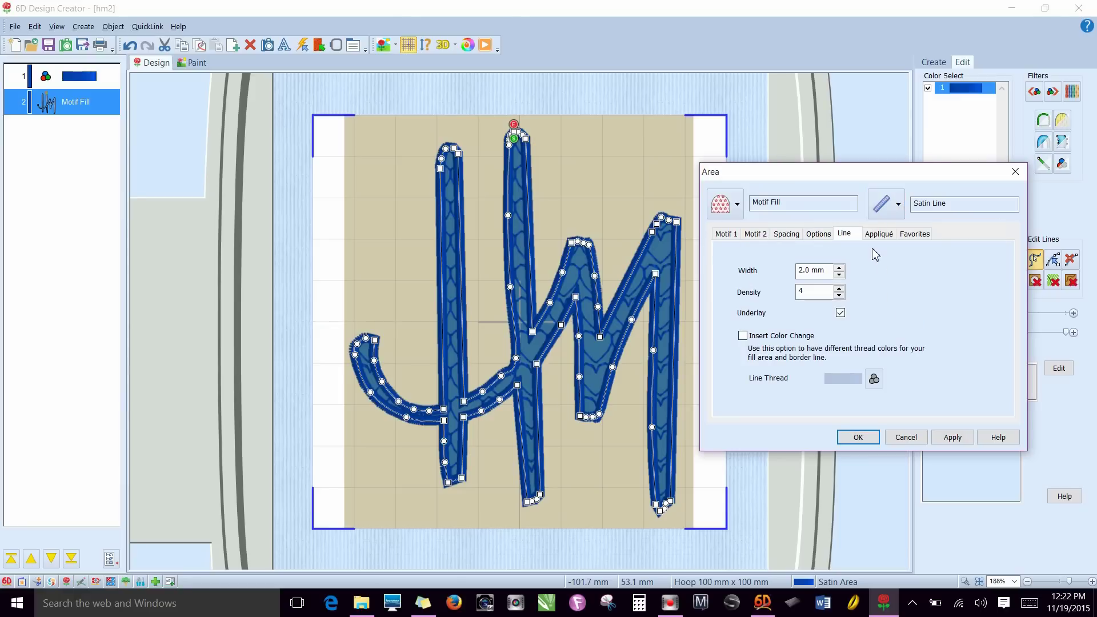
Step: Change the HM area's border line type to Triple Stitch
left_click(886, 206)
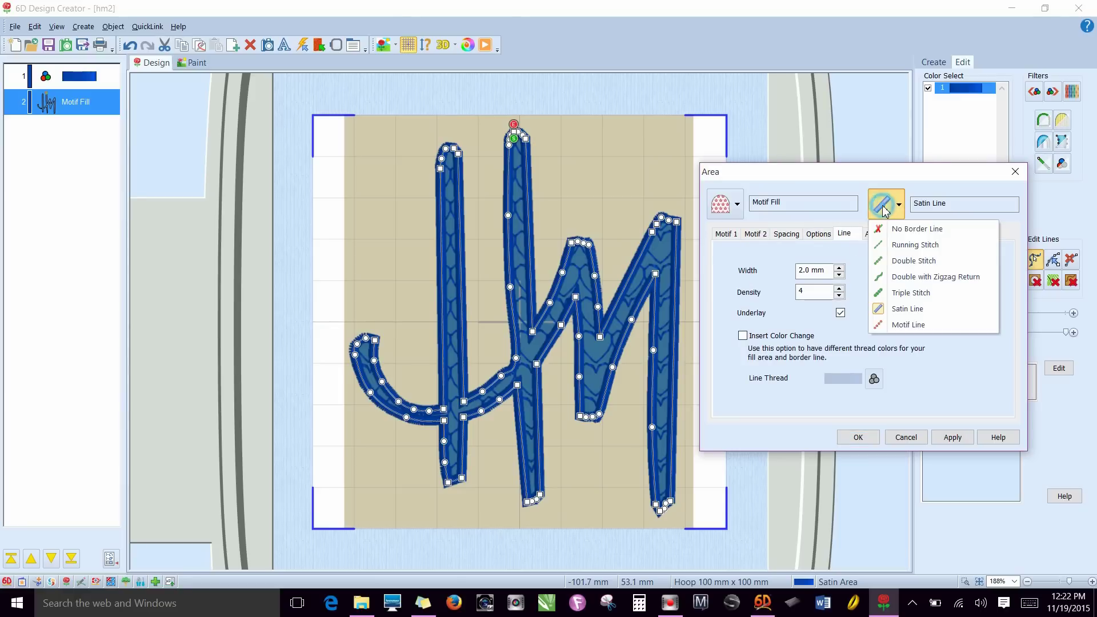
left_click(885, 293)
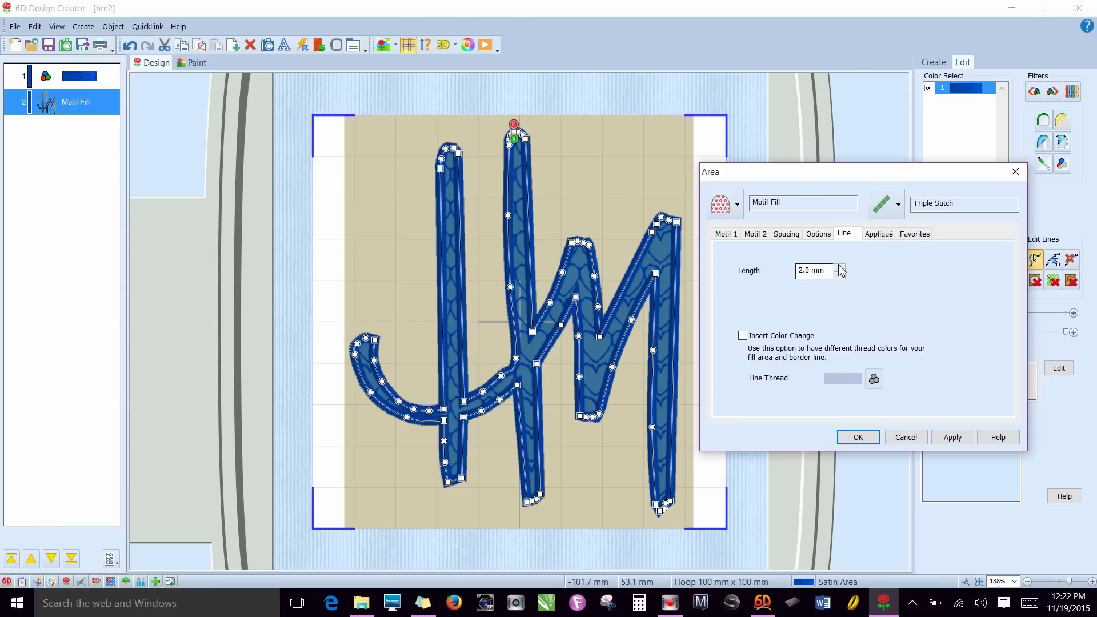
Step: Try the Running Stitch - Stop - Double Stitch - Stop - Border appliqué option, return it to None, and view the favorites options
left_click(889, 238)
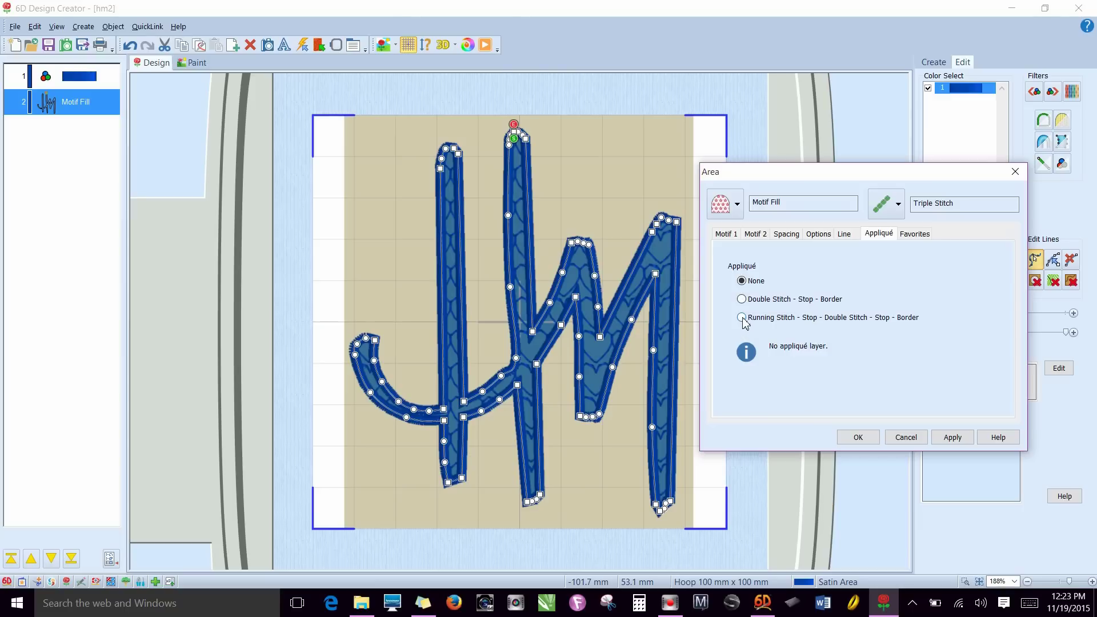
left_click(742, 318)
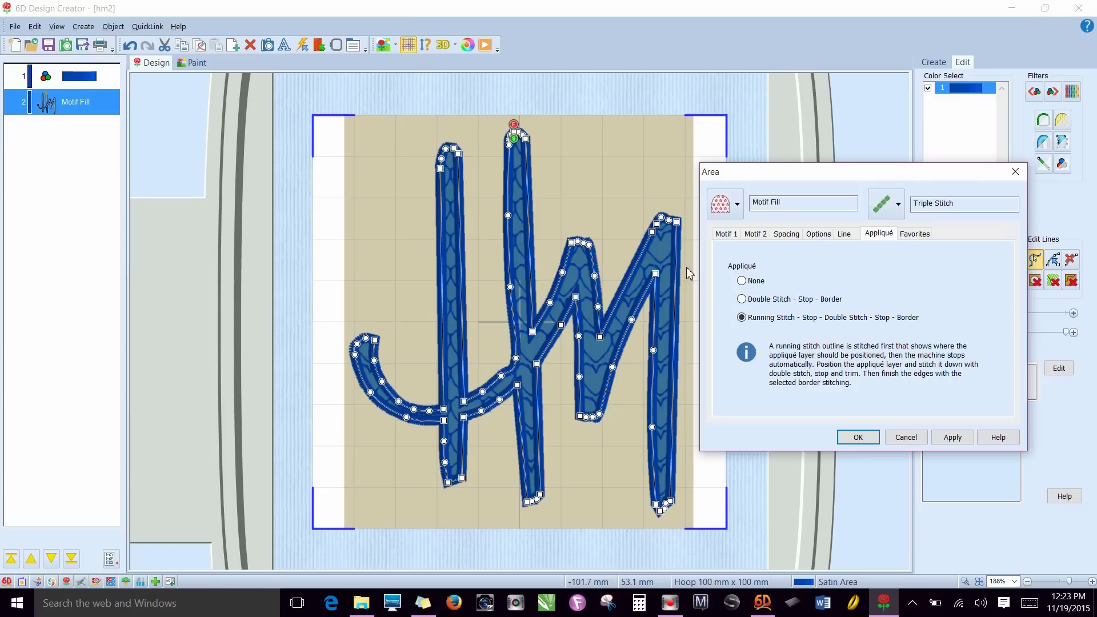
left_click(741, 281)
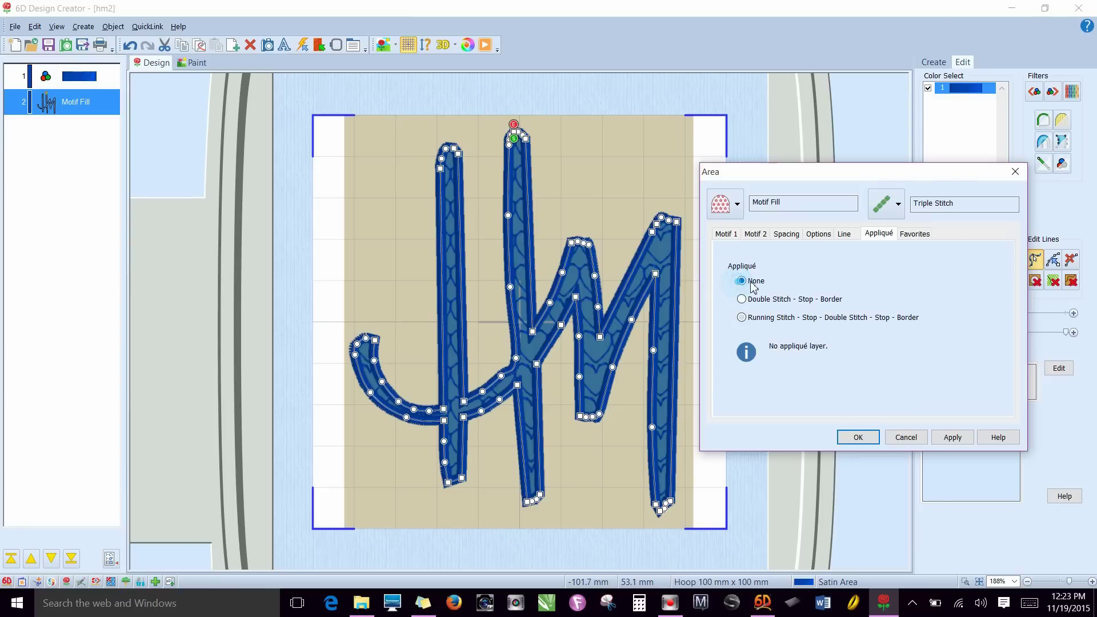
left_click(914, 234)
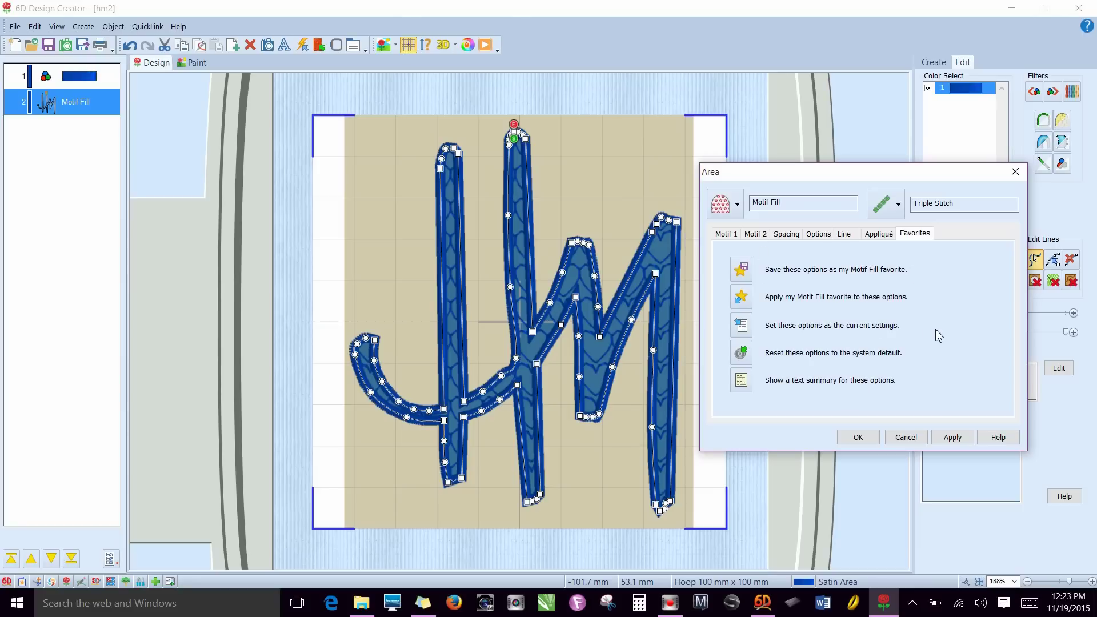
Step: Change the HM area's fill from Motif Fill to Pattern Fill with Standard 1 pattern 3 and apply it
left_click(726, 235)
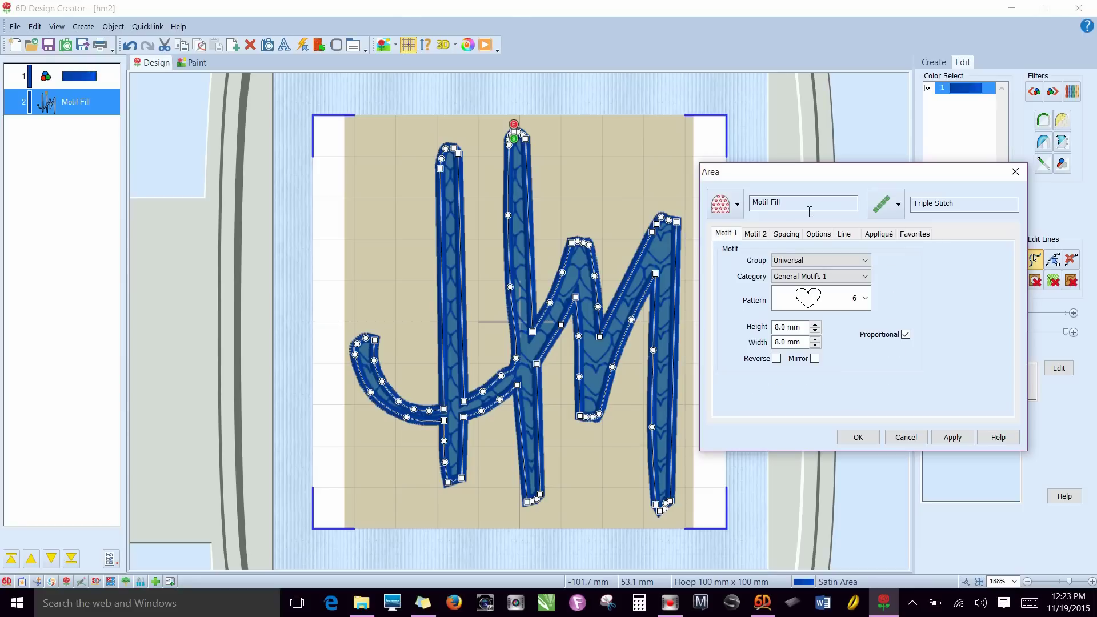
left_click(736, 207)
left_click(742, 244)
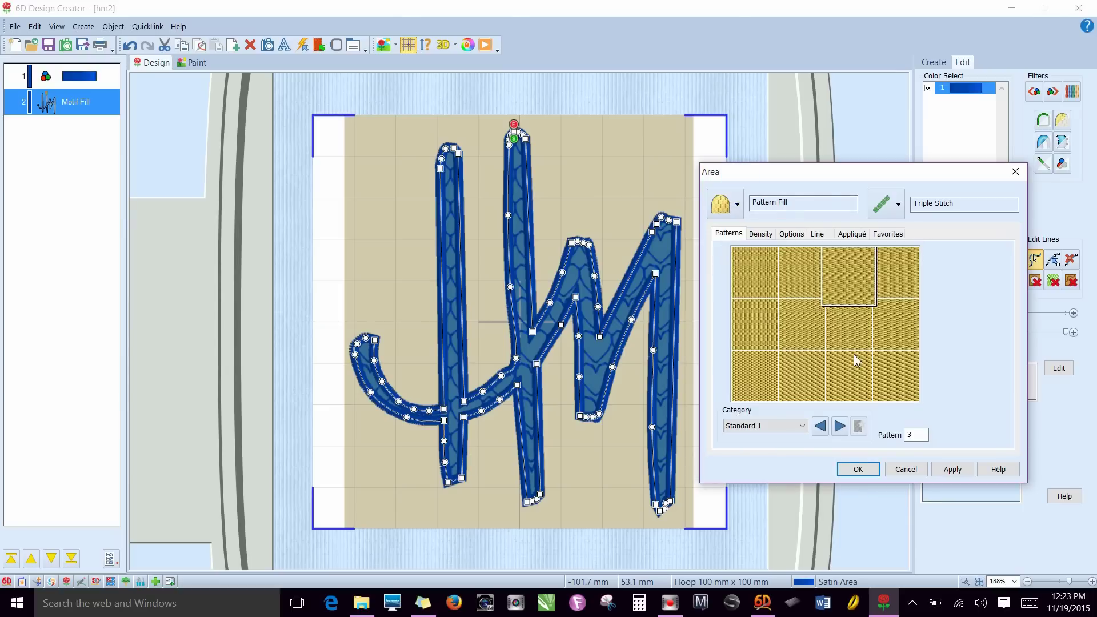
left_click(959, 470)
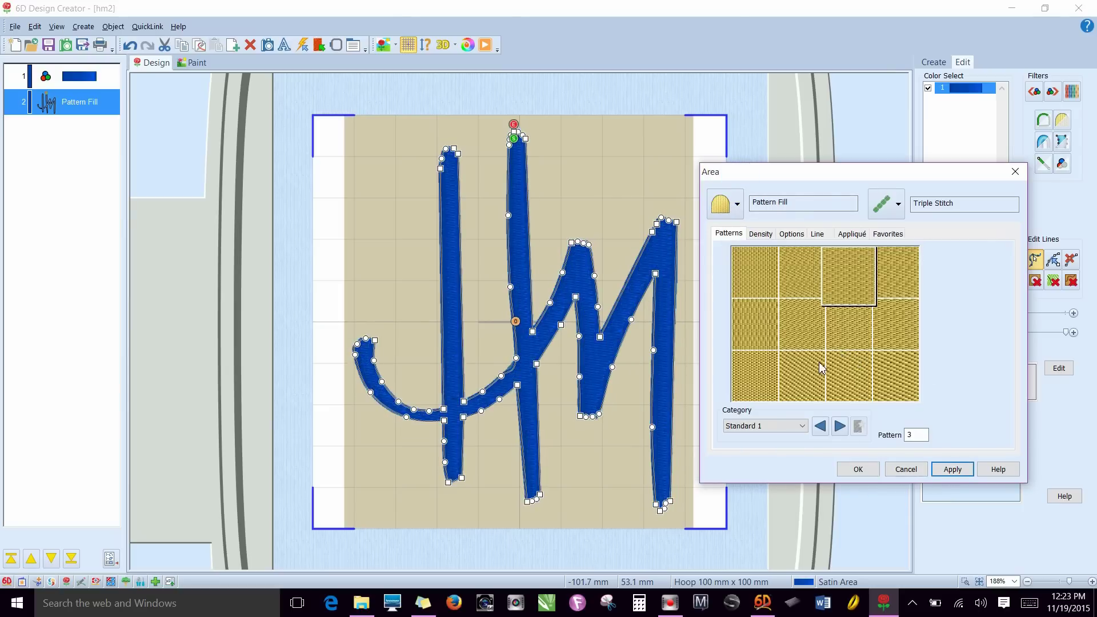
left_click(846, 469)
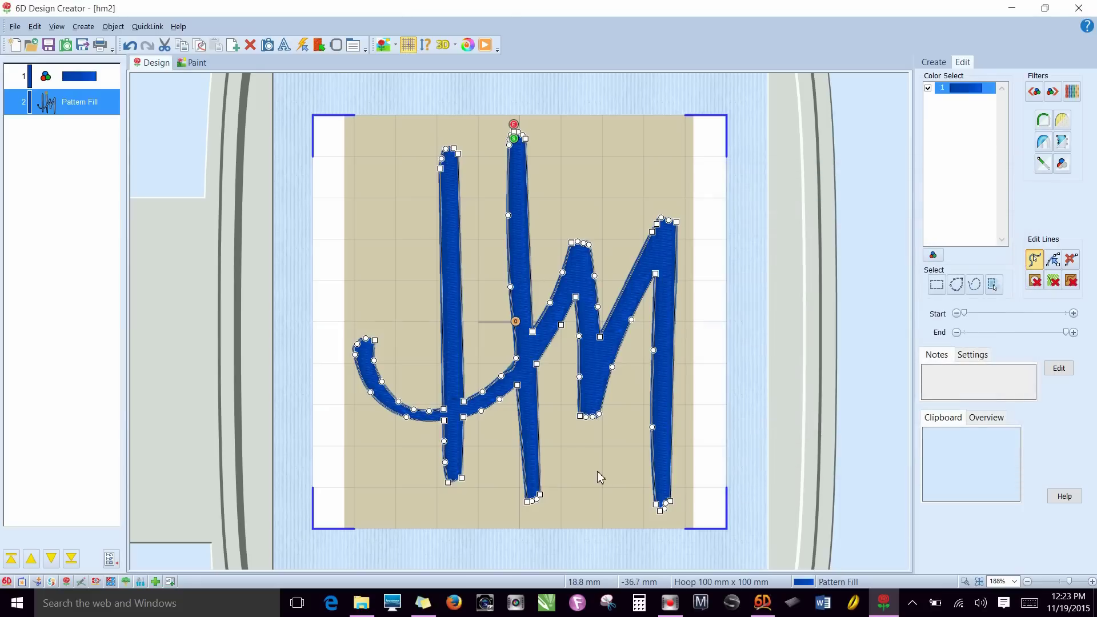
Step: Examine the HM design with and without its outline points, along with the available creation and editing tools
left_click(93, 83)
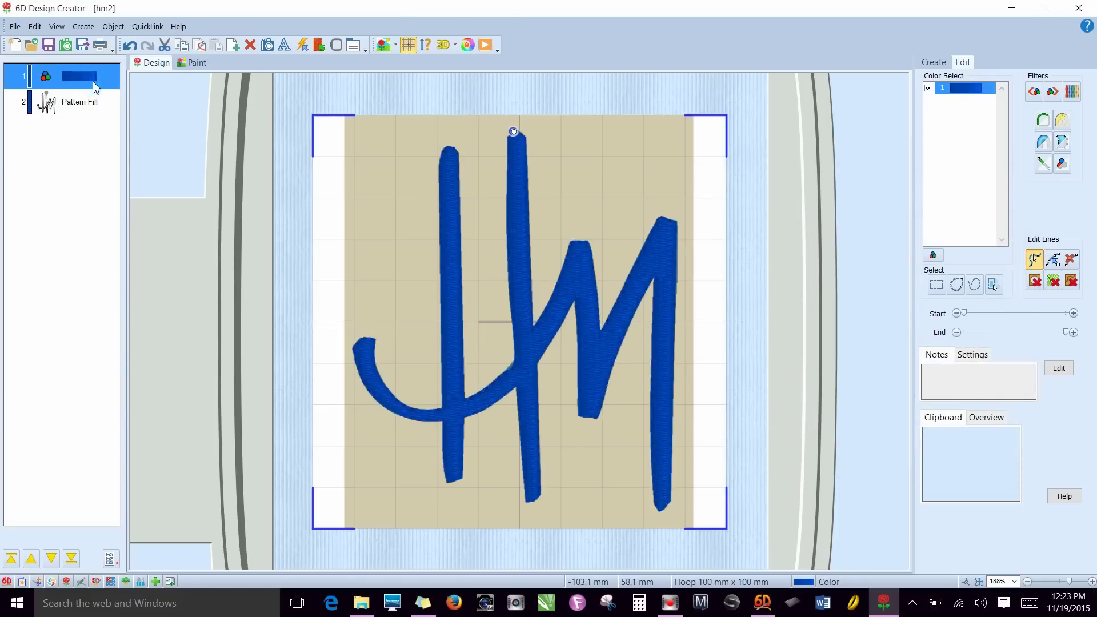
left_click(521, 382)
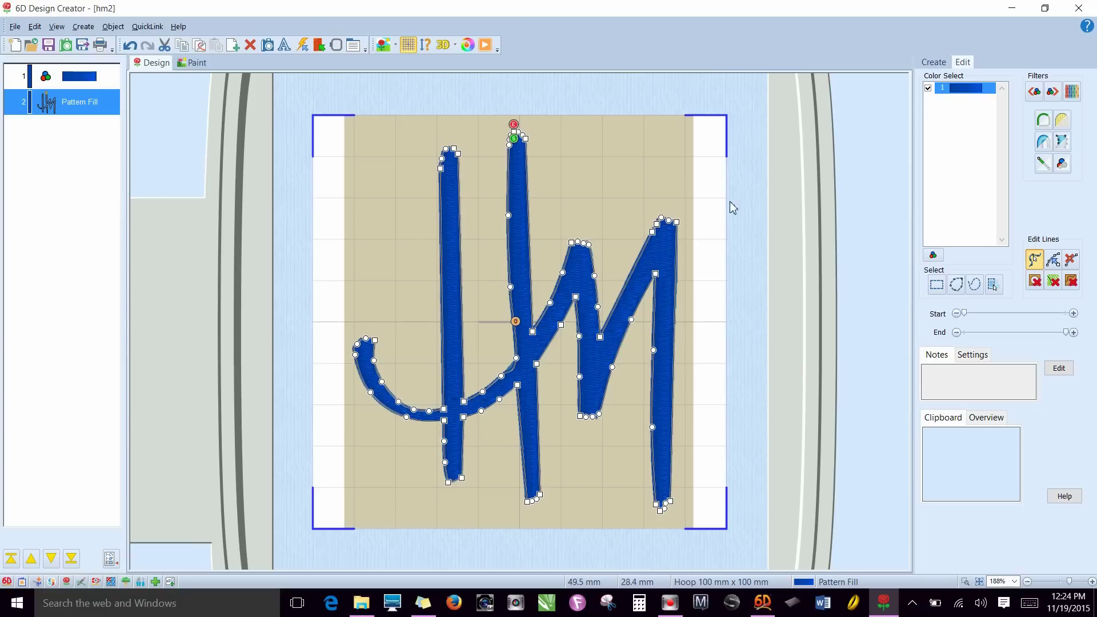
left_click(934, 62)
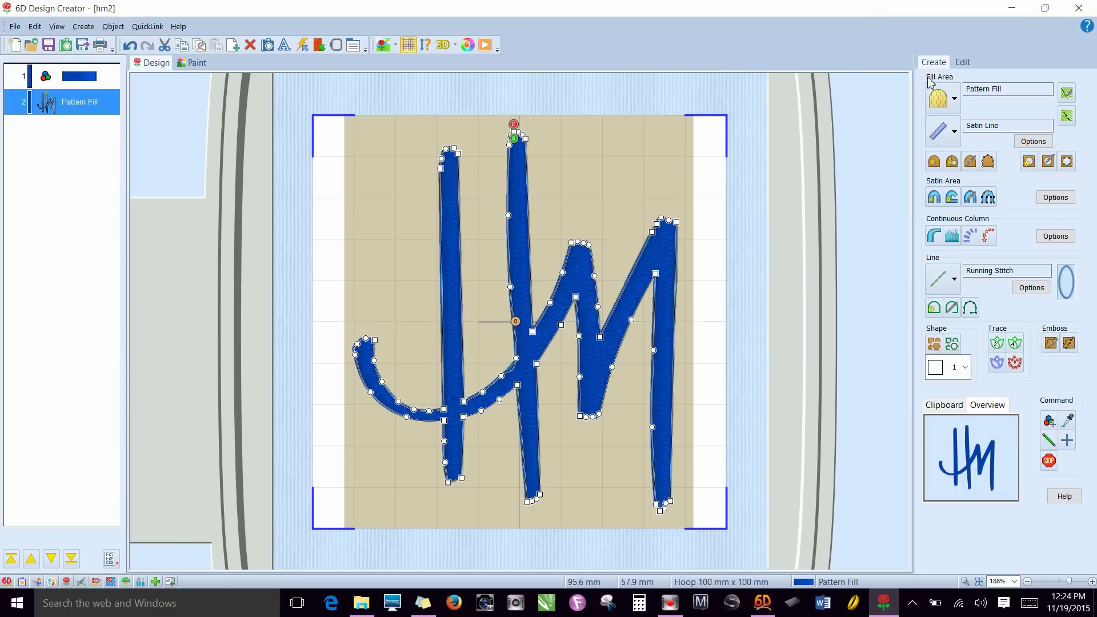
left_click(959, 66)
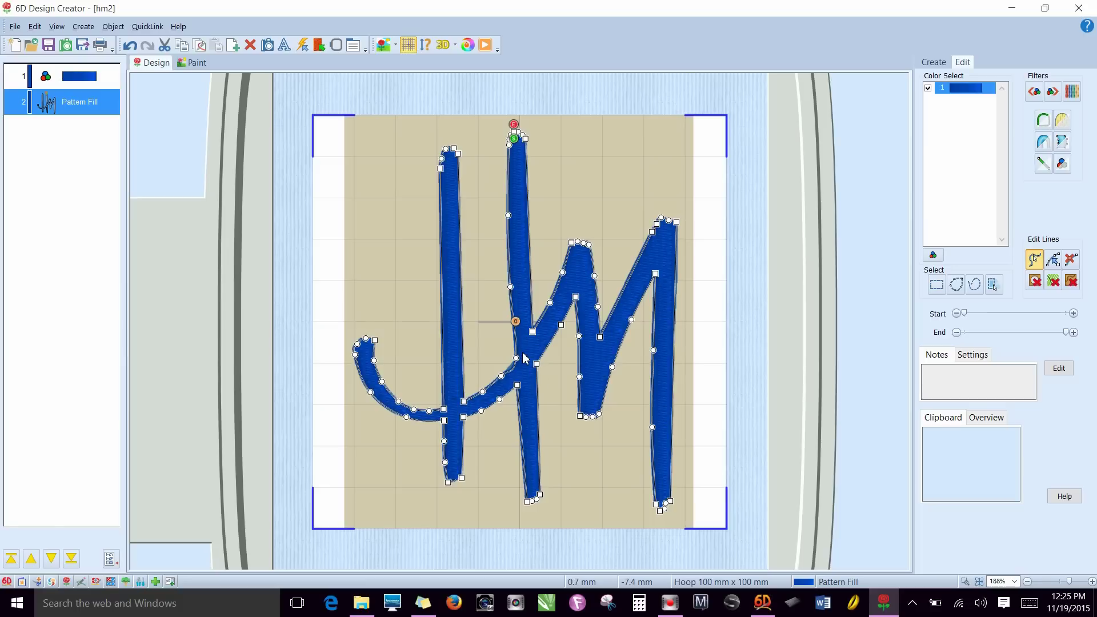
left_click(933, 62)
left_click(962, 61)
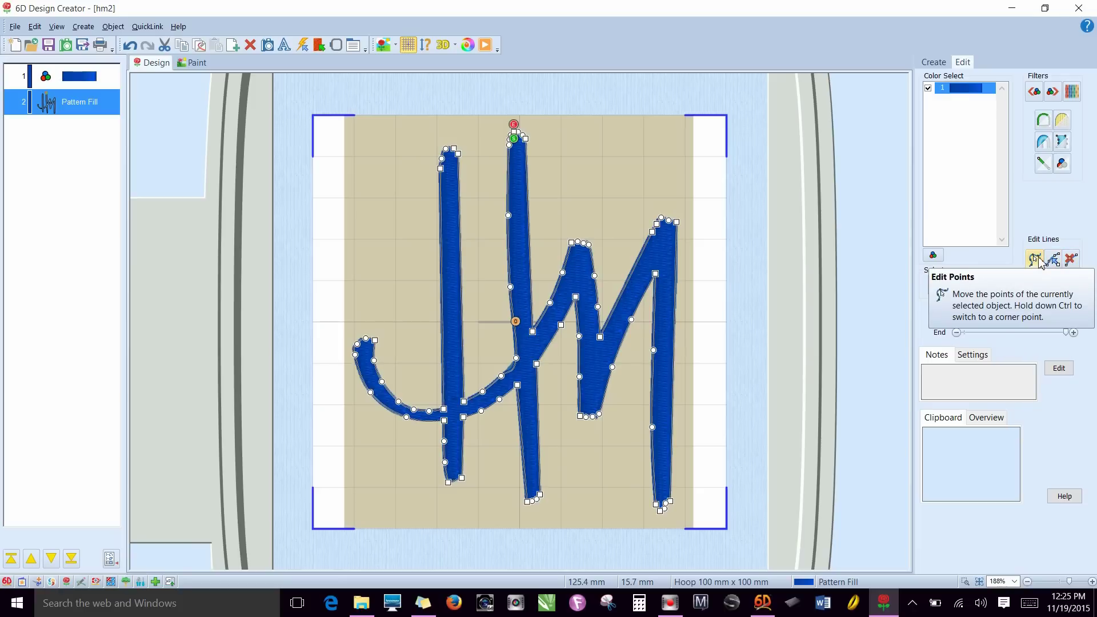
left_click(517, 359)
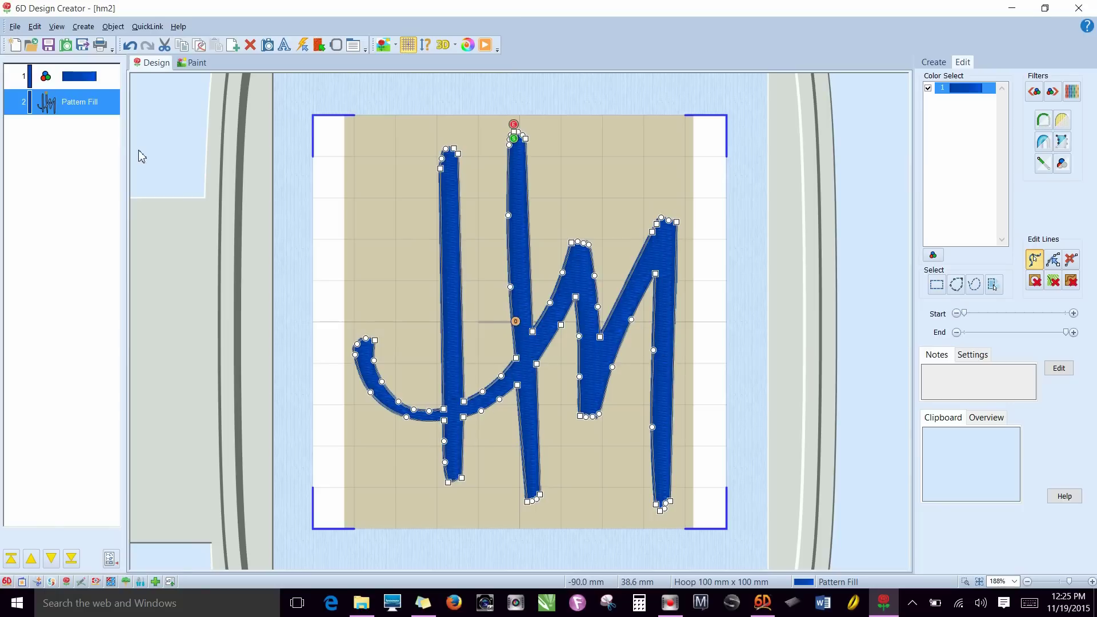
left_click(96, 85)
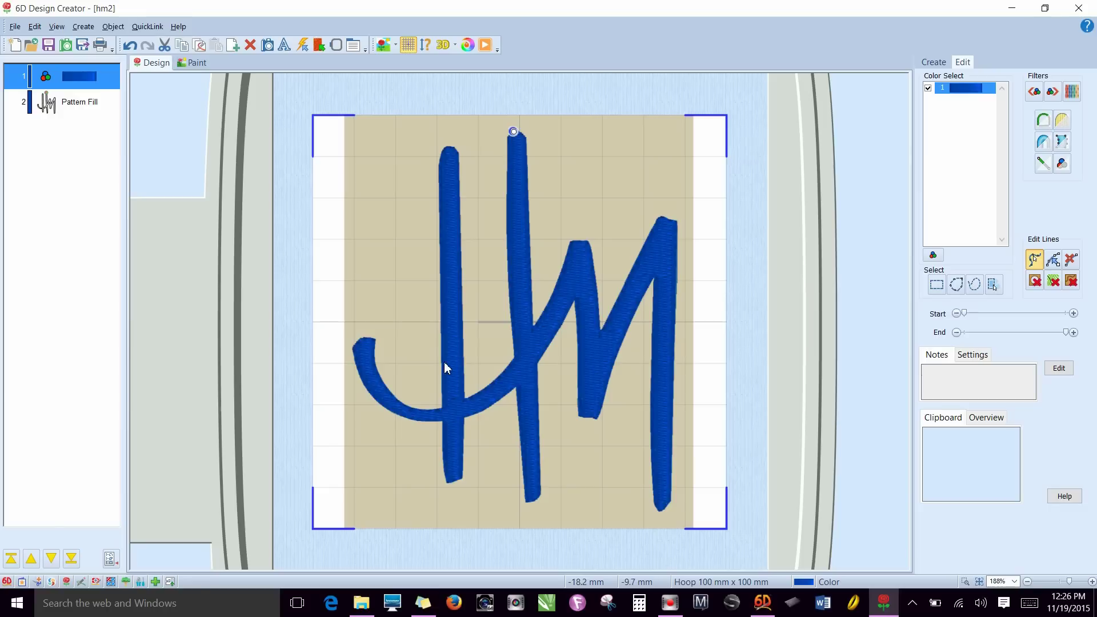
Step: Insert a color change for the HM area's Triple Stitch border and give the line a magenta thread
left_click(93, 109)
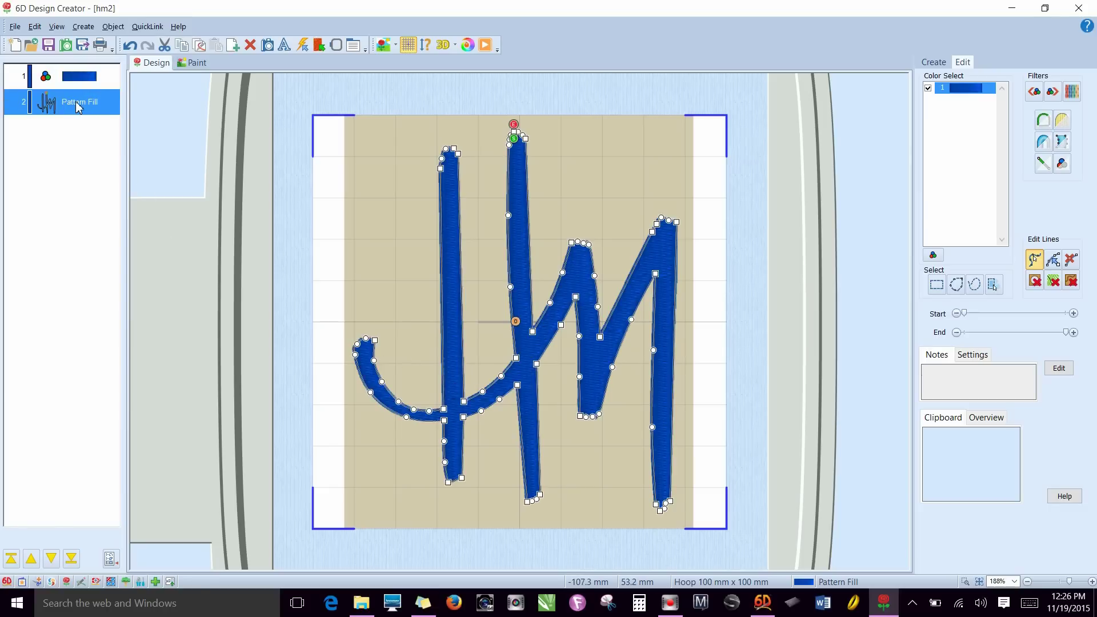
right_click(77, 103)
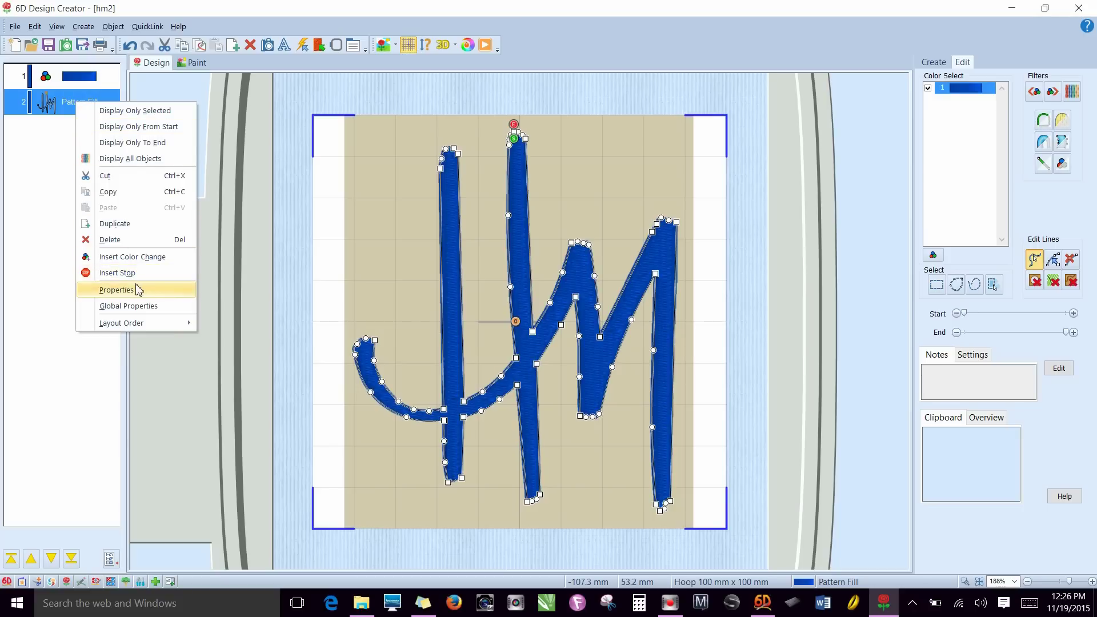
left_click(120, 290)
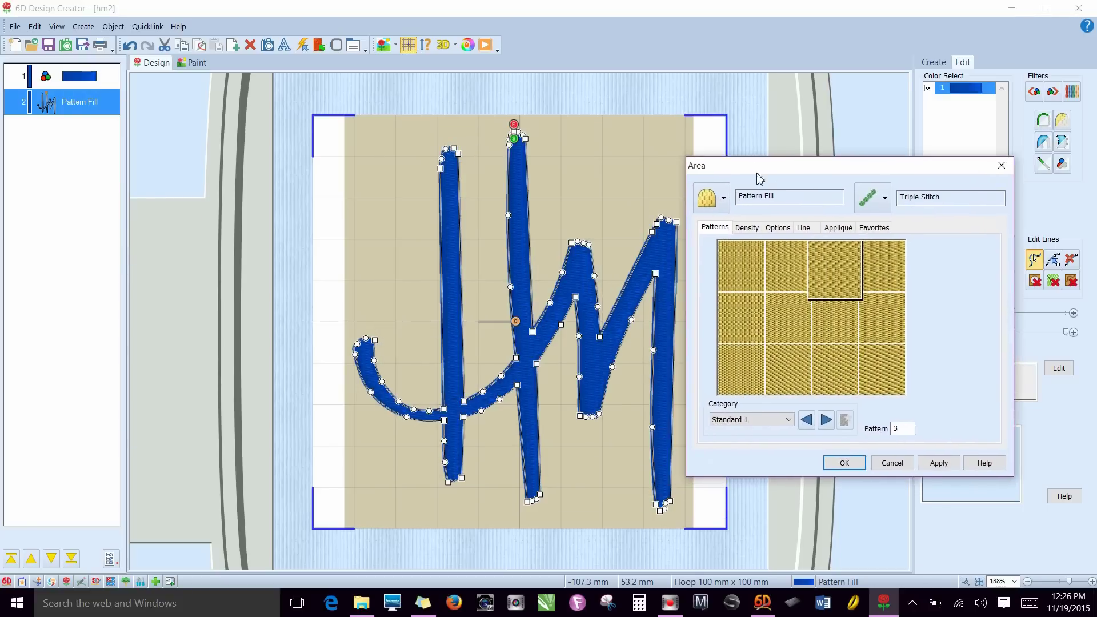
left_click(806, 231)
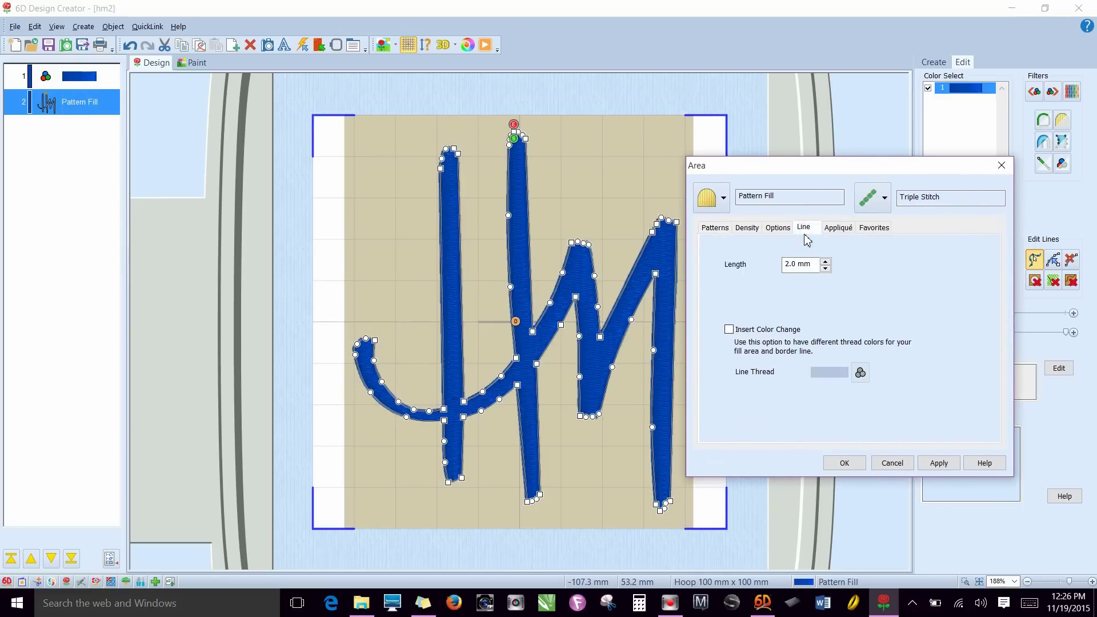
left_click(729, 330)
left_click(858, 377)
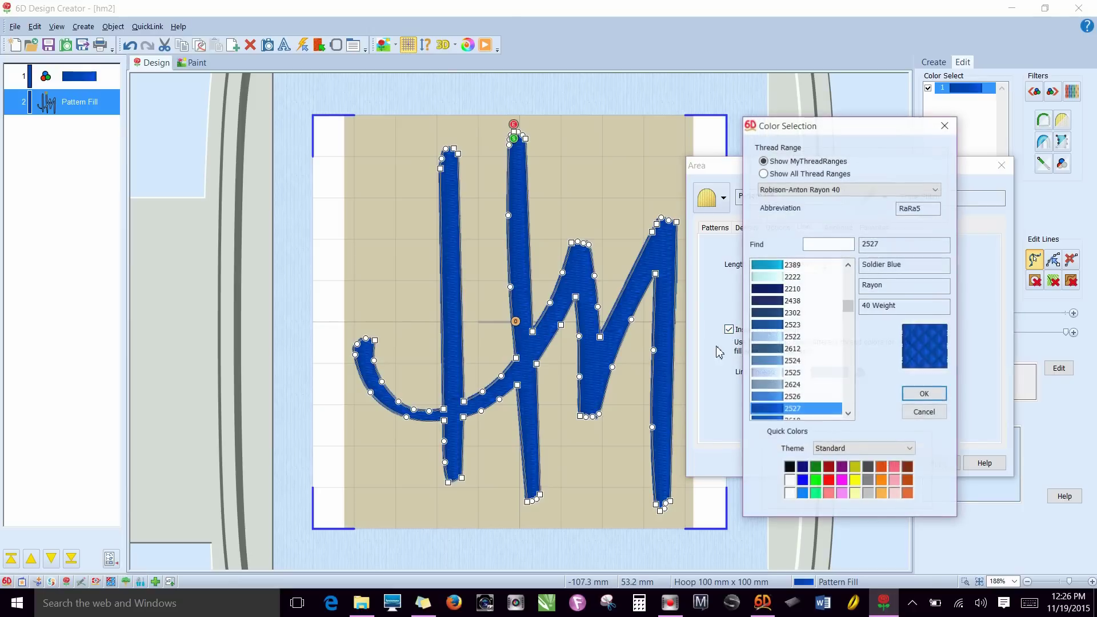
left_click(838, 490)
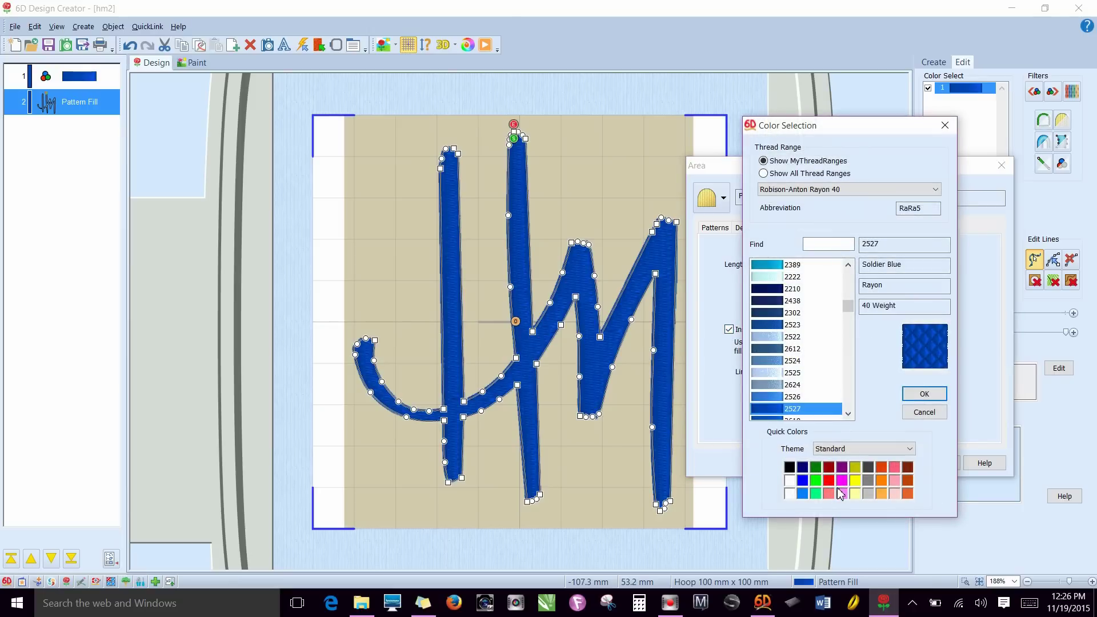
left_click(842, 490)
left_click(924, 394)
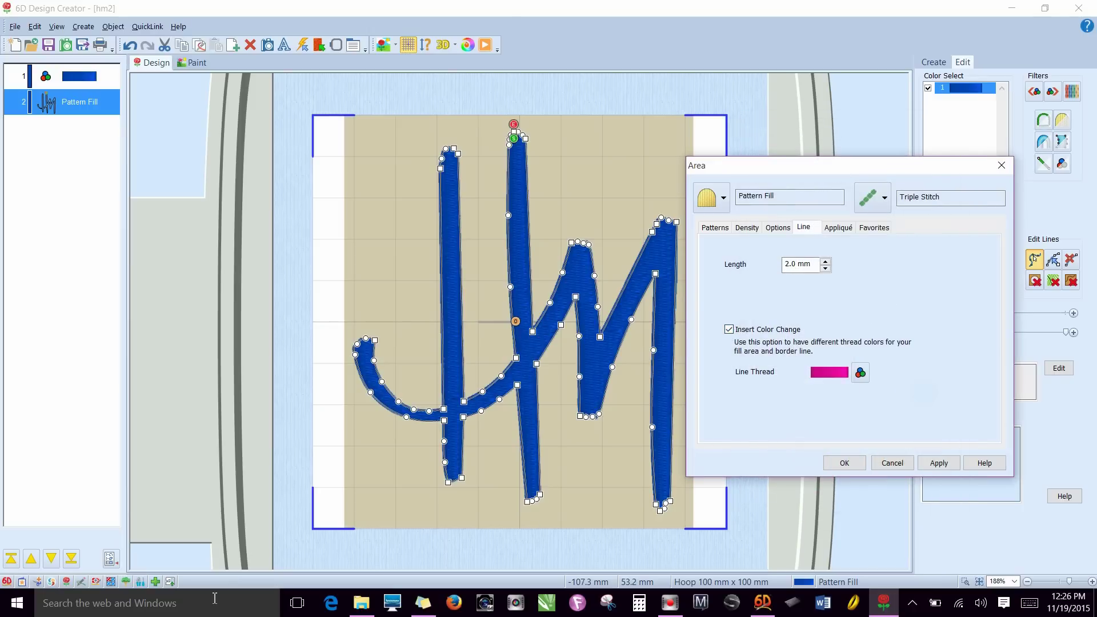
left_click(939, 462)
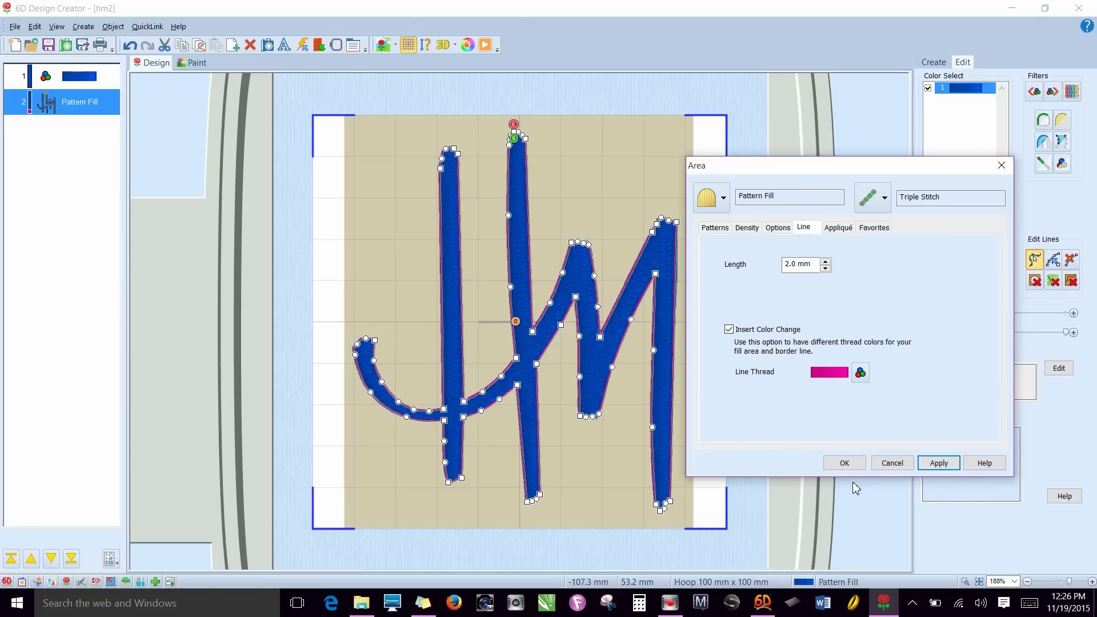
left_click(843, 466)
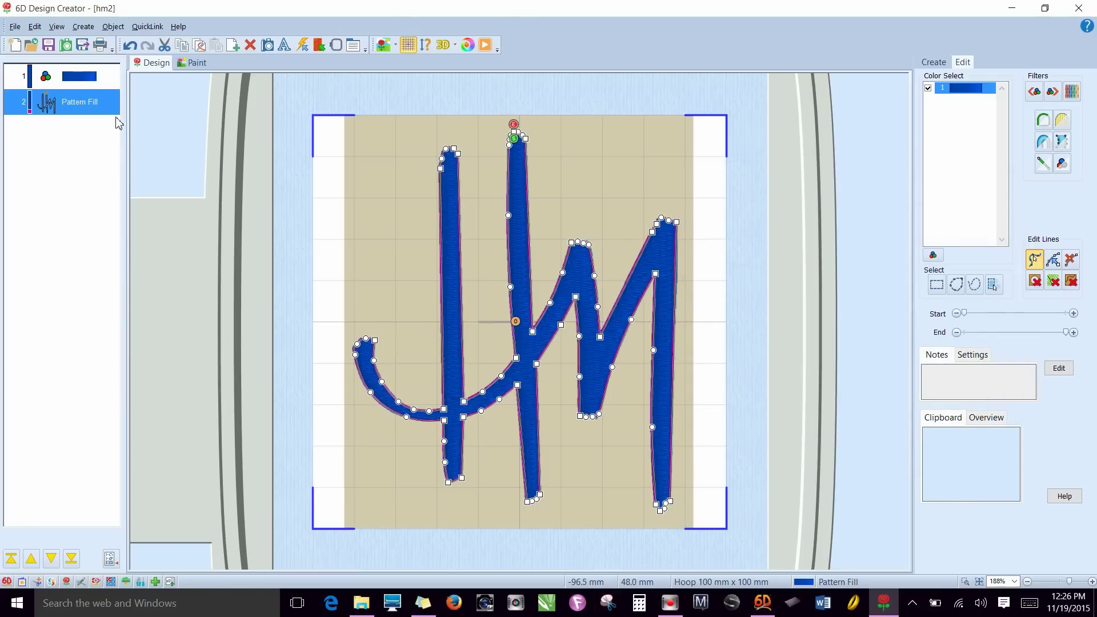
left_click(94, 84)
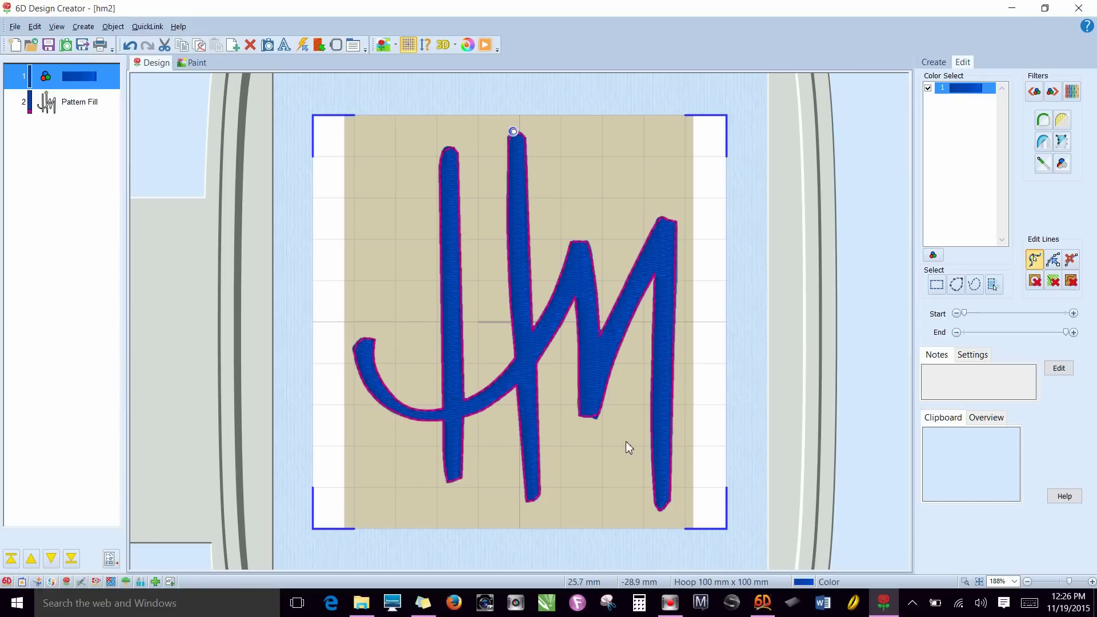
left_click(89, 112)
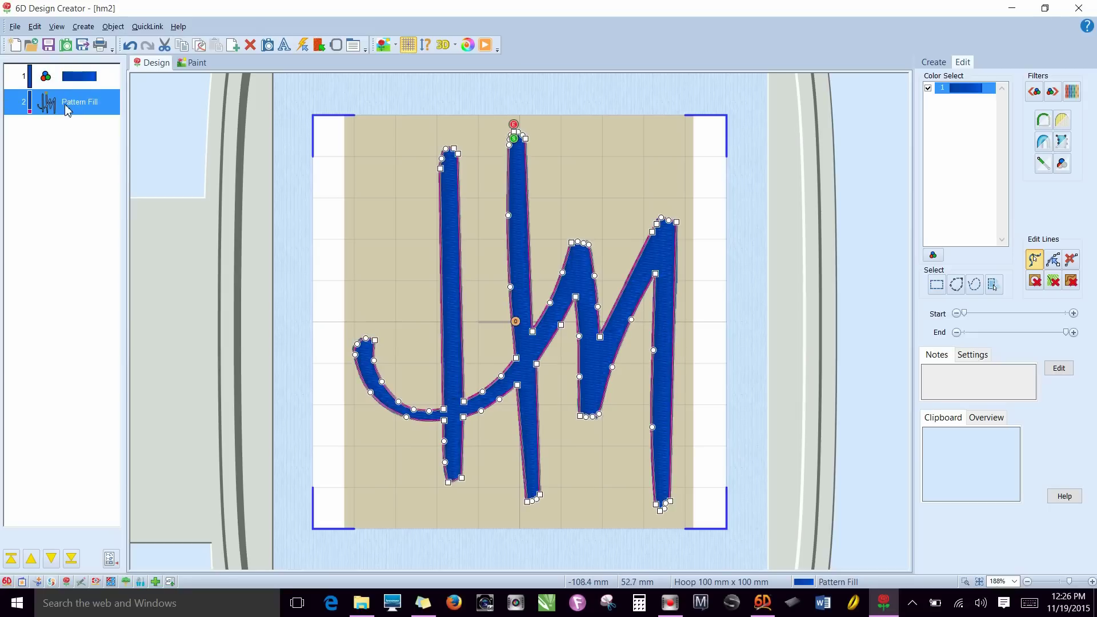
right_click(65, 105)
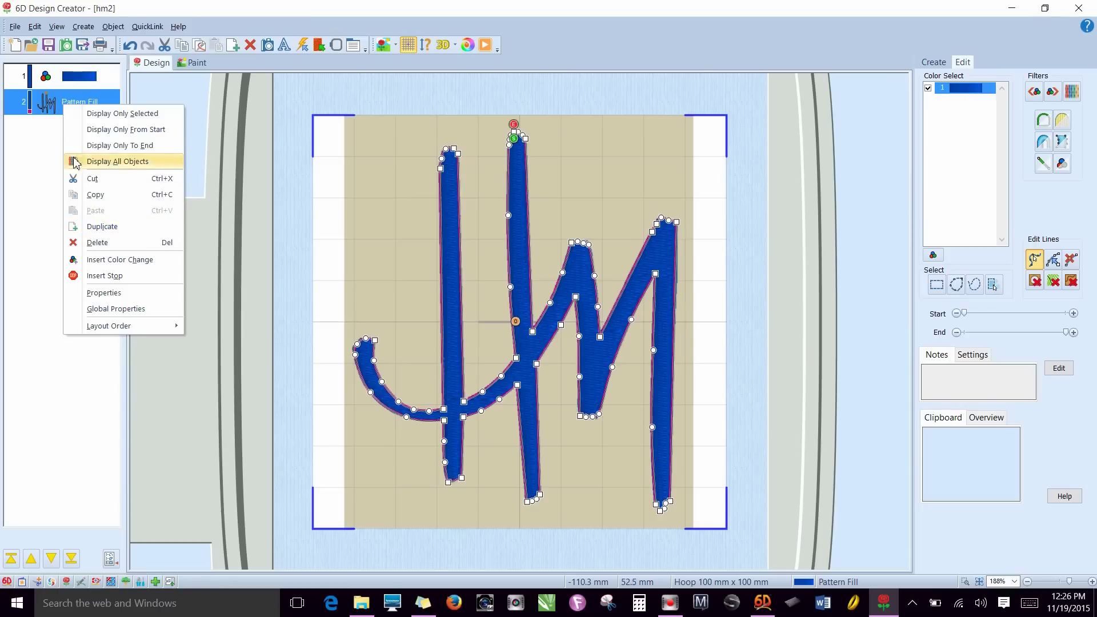
left_click(51, 113)
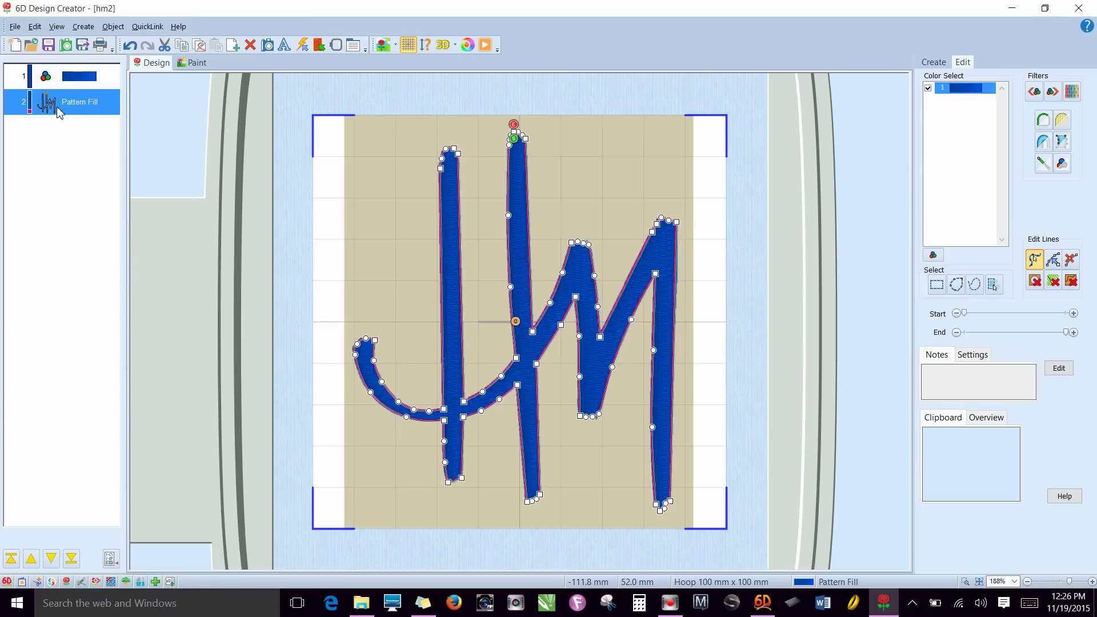
left_click(73, 85)
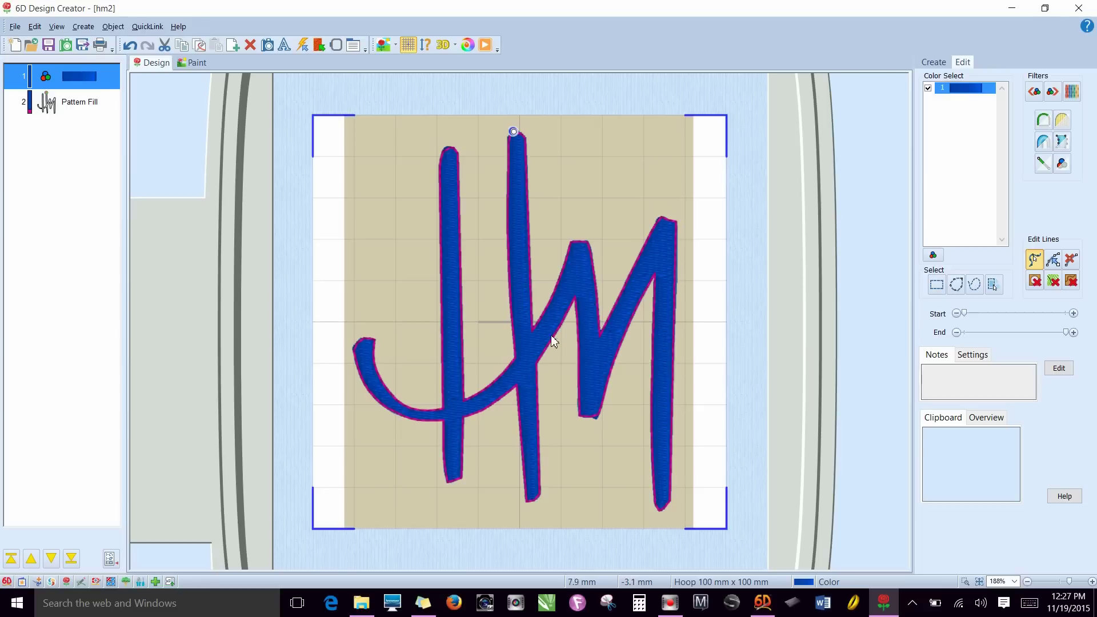
left_click(91, 109)
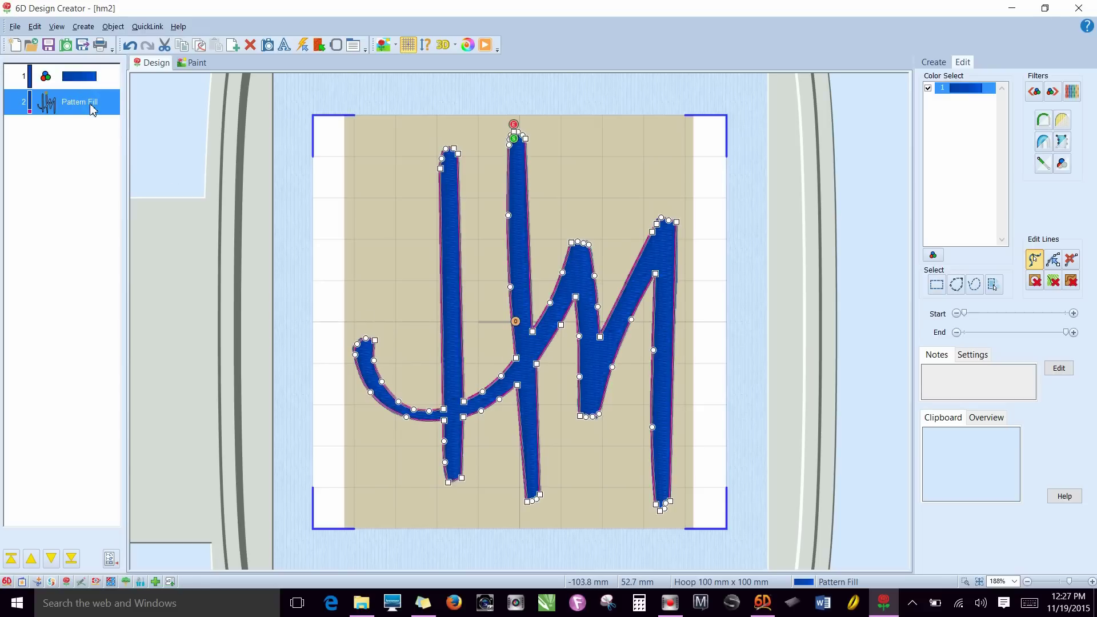
Step: Try Freehand Tablet Fill by drawing an irregular area over the upper right of the M and a small blob beside the H
left_click(922, 62)
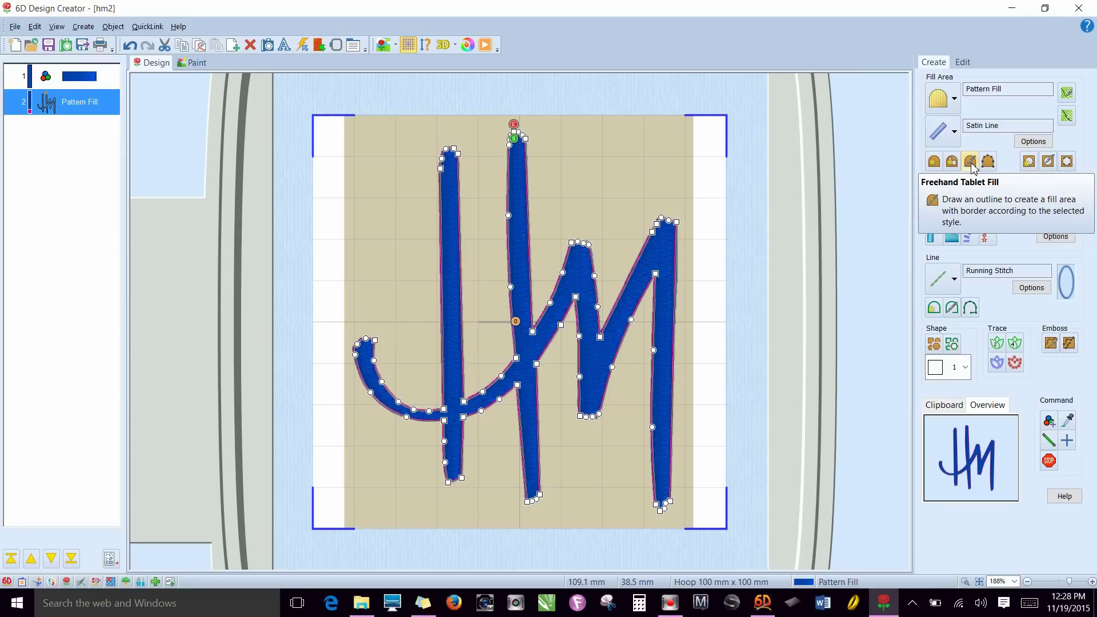
left_click(970, 163)
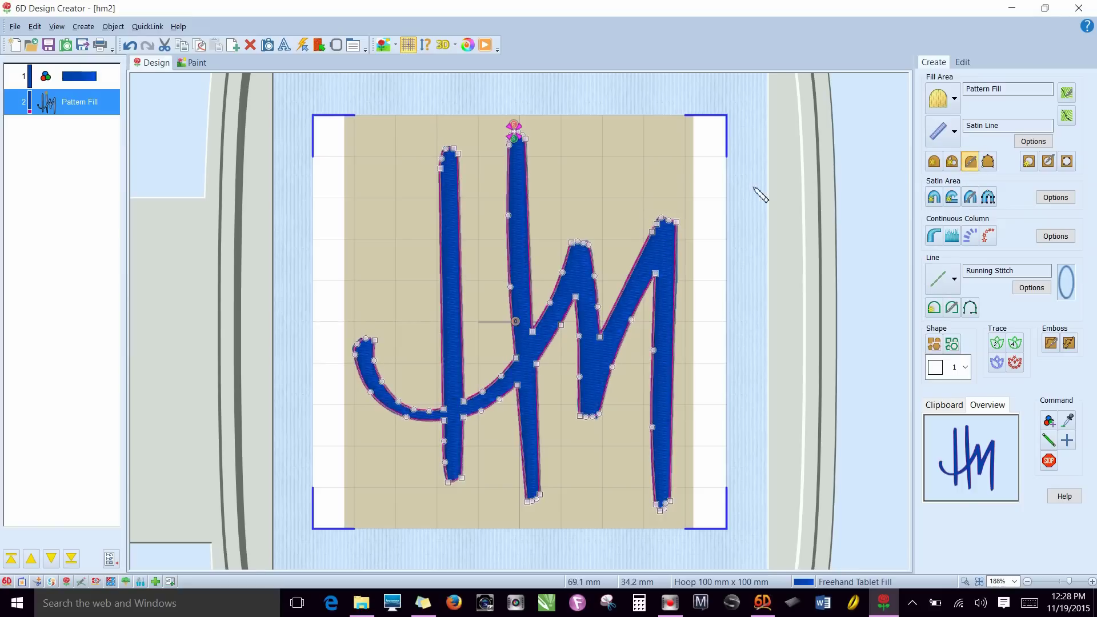
mouse_move(543, 190)
left_mouse_down()
mouse_move(558, 181)
mouse_move(574, 204)
mouse_move(694, 172)
mouse_move(757, 268)
mouse_move(698, 296)
mouse_move(733, 286)
left_mouse_up()
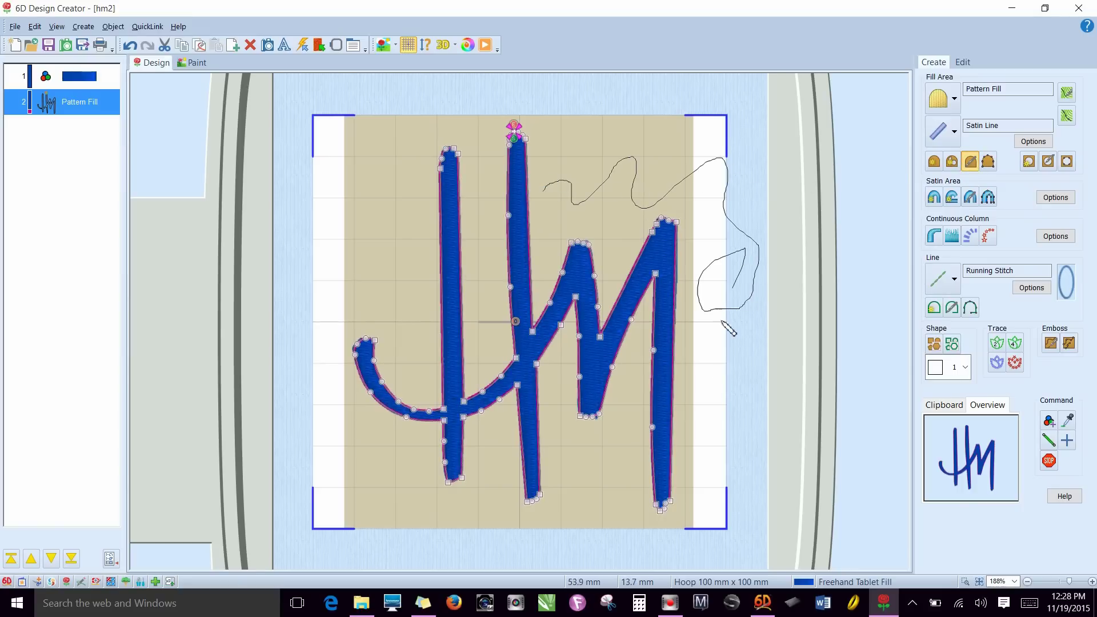
left_click_drag(735, 335, 732, 394)
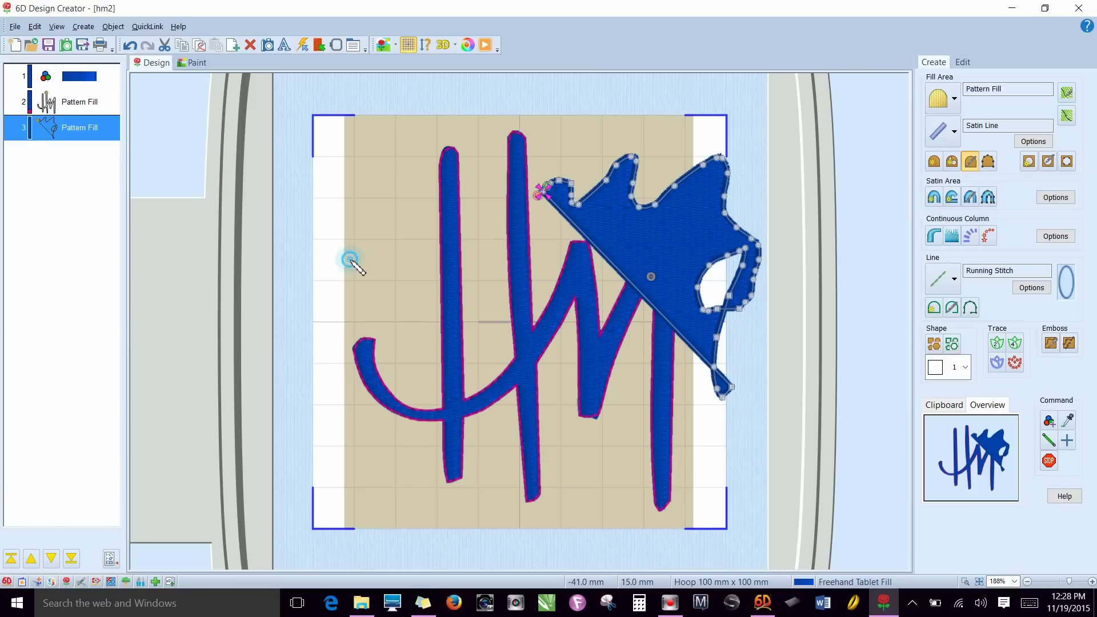
mouse_move(350, 260)
left_mouse_down()
mouse_move(358, 228)
mouse_move(394, 229)
mouse_move(400, 245)
mouse_move(388, 262)
mouse_move(419, 285)
mouse_move(392, 305)
mouse_move(378, 290)
mouse_move(351, 293)
mouse_move(350, 258)
left_mouse_up()
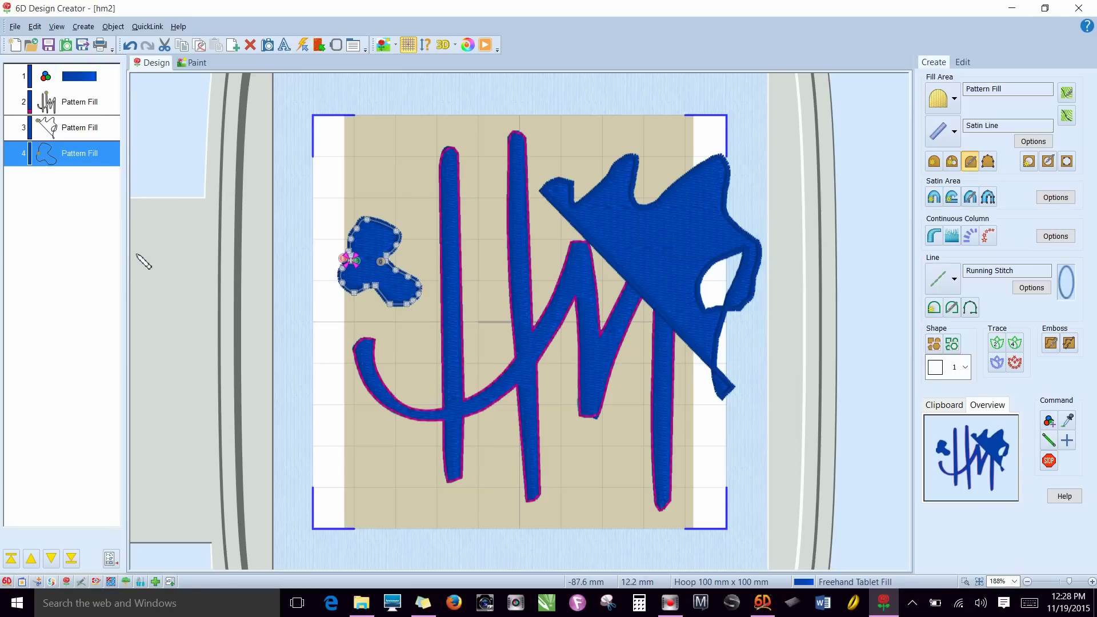
Step: Delete both freehand pattern fill areas, leaving only the HM area in the design
key("Delete")
left_click(90, 136)
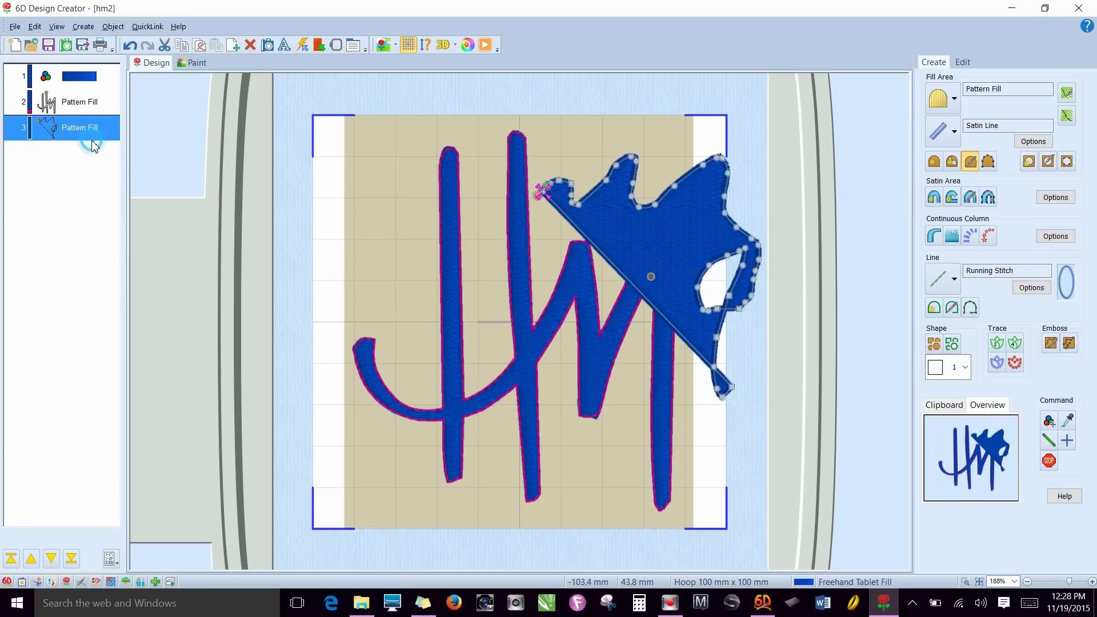
key("Delete")
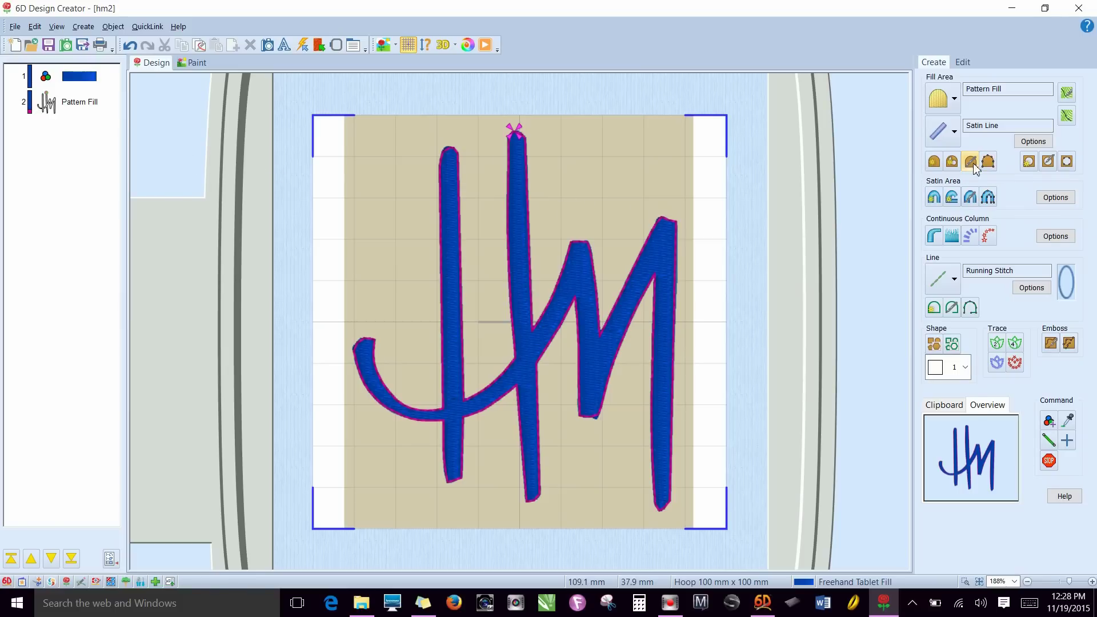
Step: Use Freehand Point Fill to draw an irregular closed area with a deep U-shaped notch above the M
left_click(992, 166)
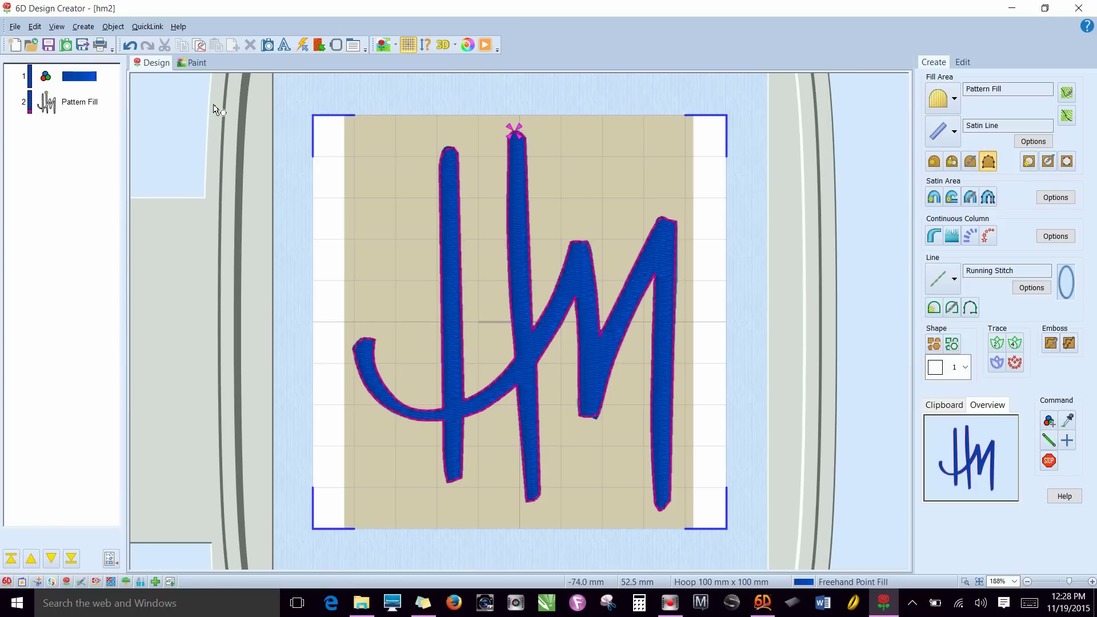
left_click(89, 108)
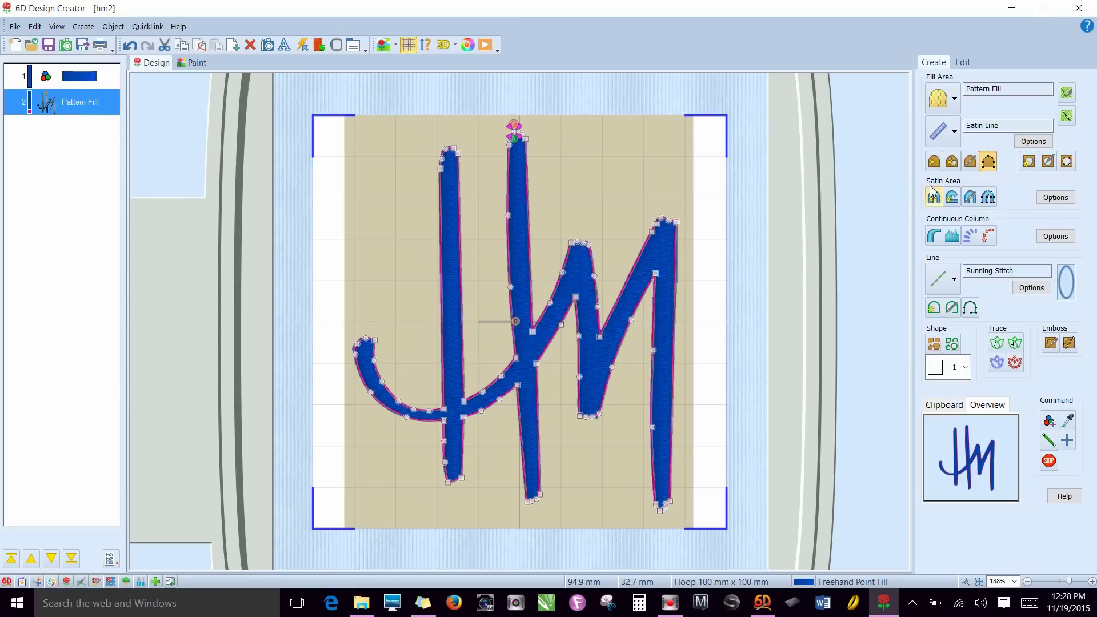
left_click(550, 139)
left_click(560, 128)
left_click(570, 129)
left_click(576, 140)
left_click(574, 157)
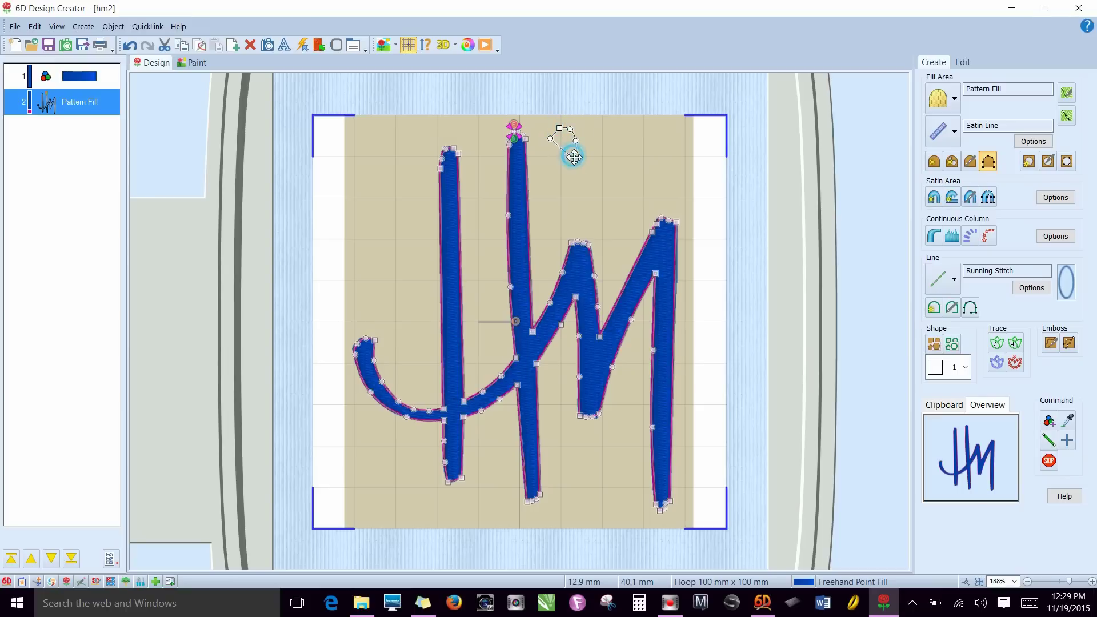
left_click(572, 179)
left_click(581, 196)
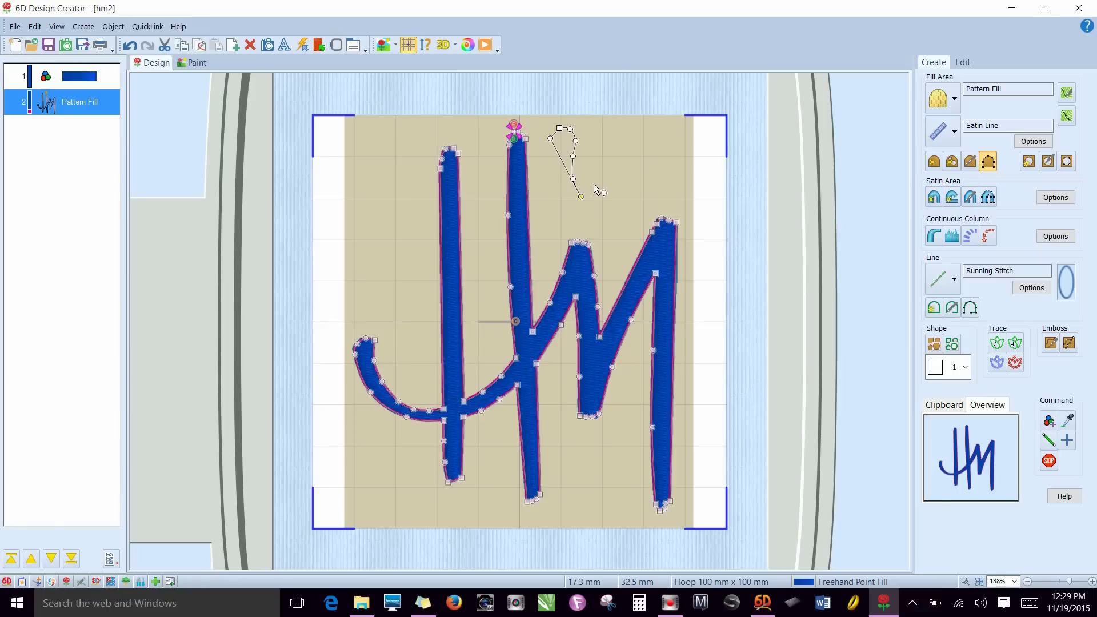
left_click(596, 177)
left_click(598, 151)
left_click(601, 130)
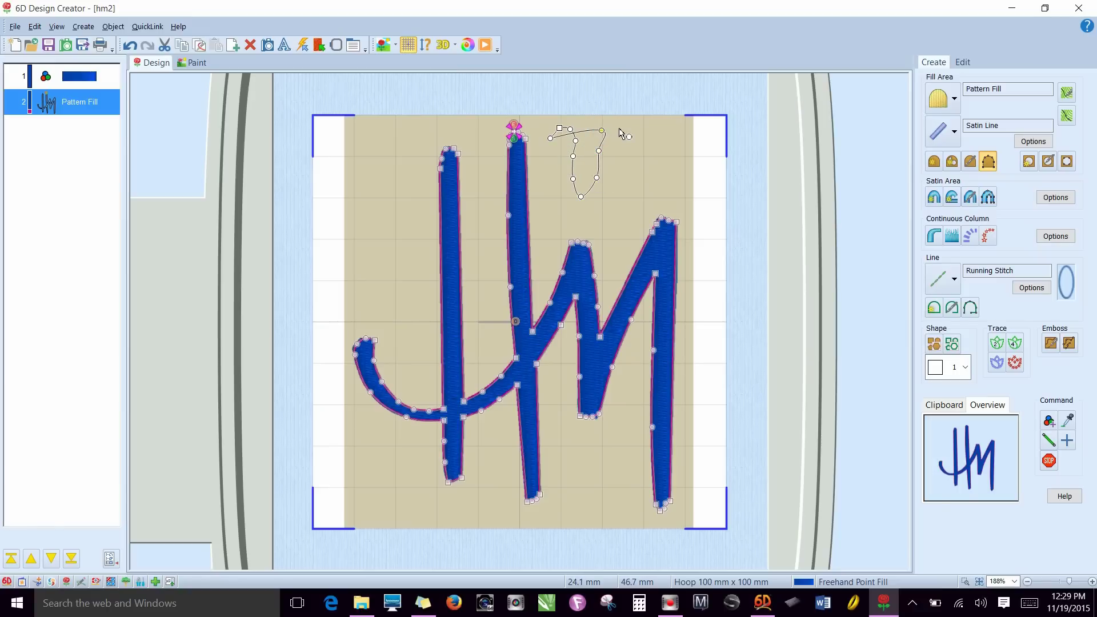
left_click(616, 129)
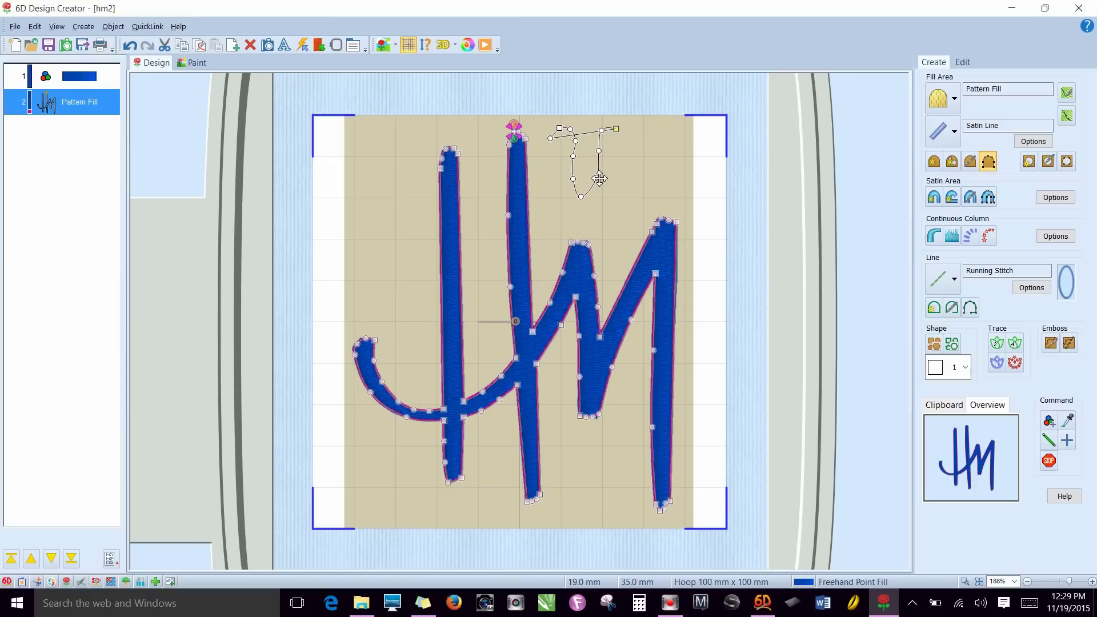
left_click(627, 141)
left_click(634, 157)
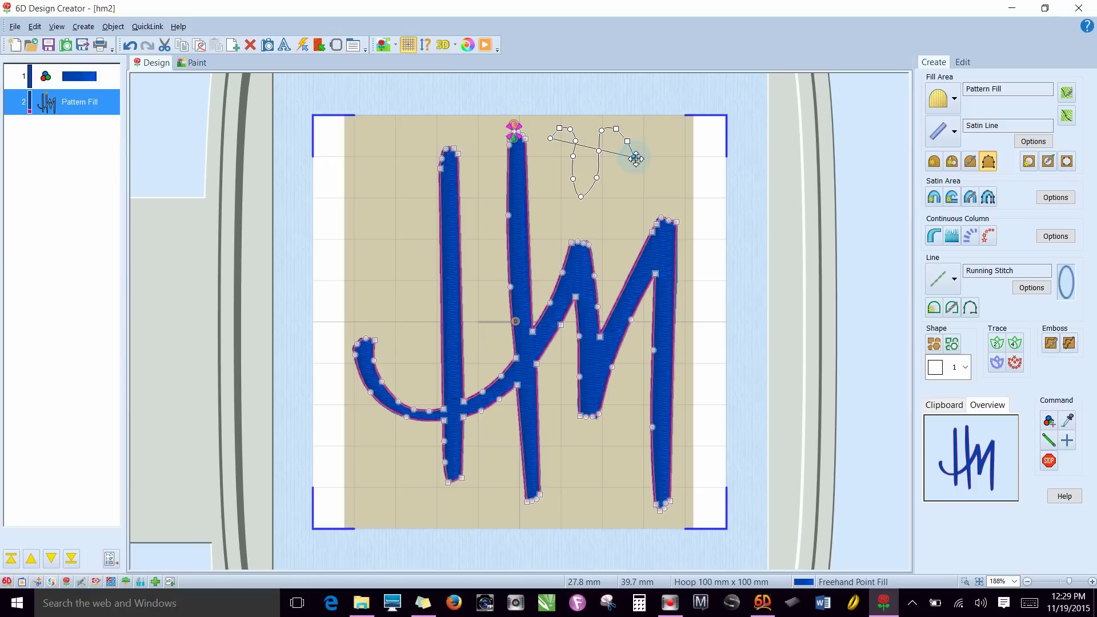
left_click(673, 173)
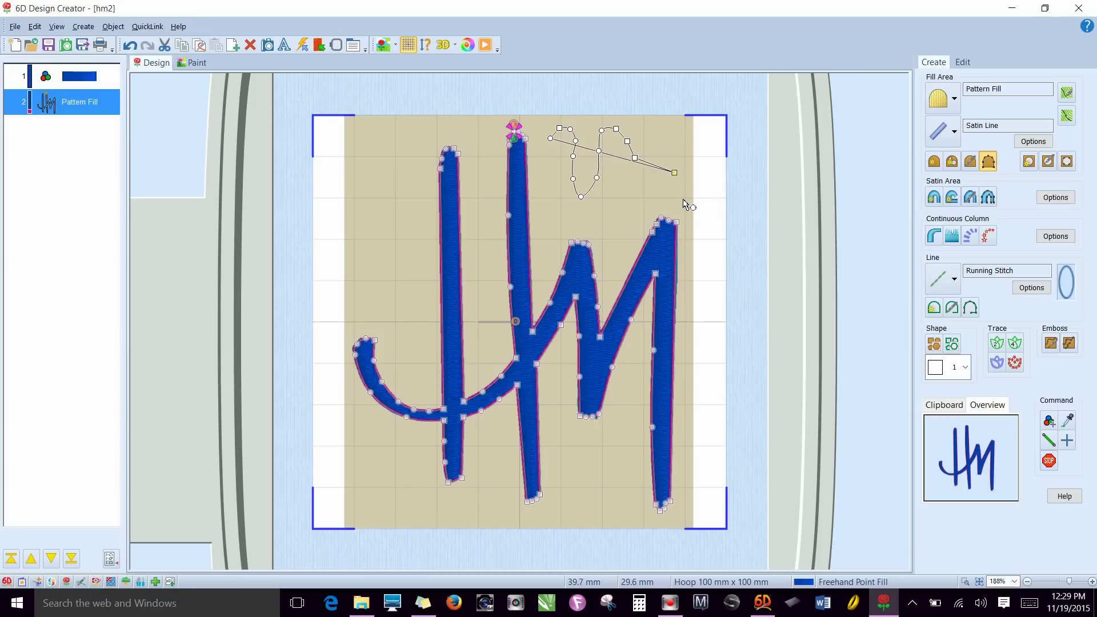
left_click(684, 199)
left_click(640, 209)
left_click(583, 226)
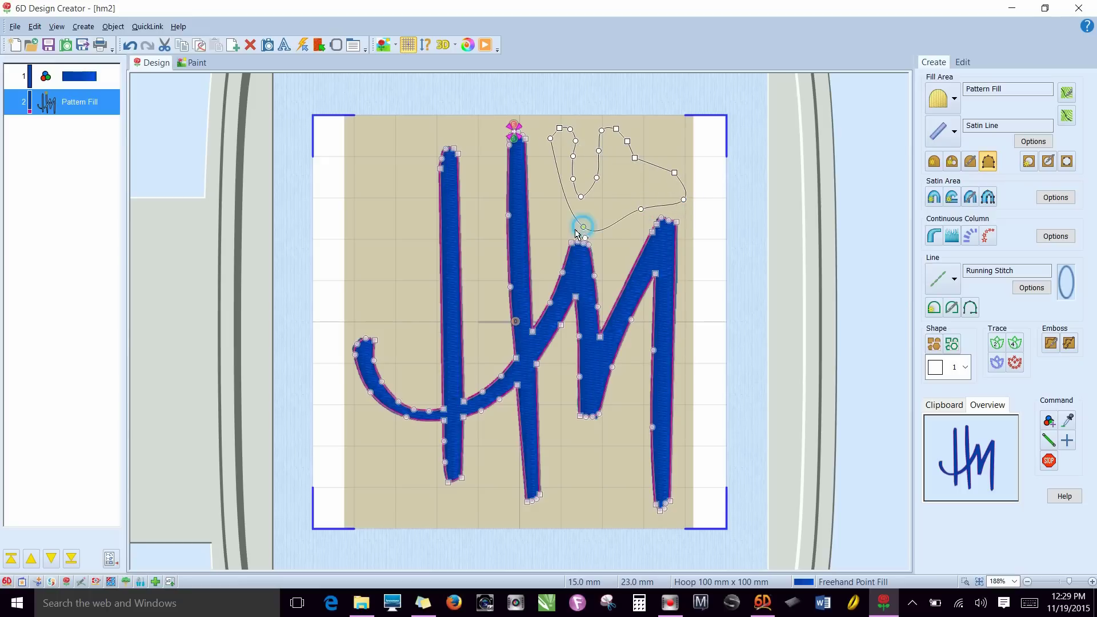
left_click(541, 195)
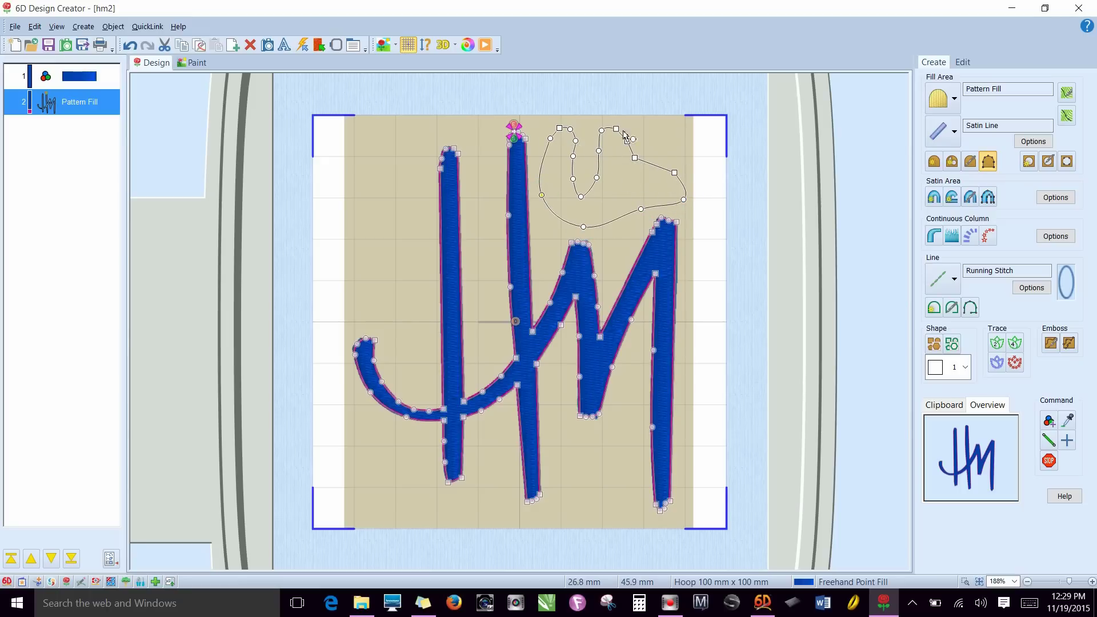
right_click(599, 177)
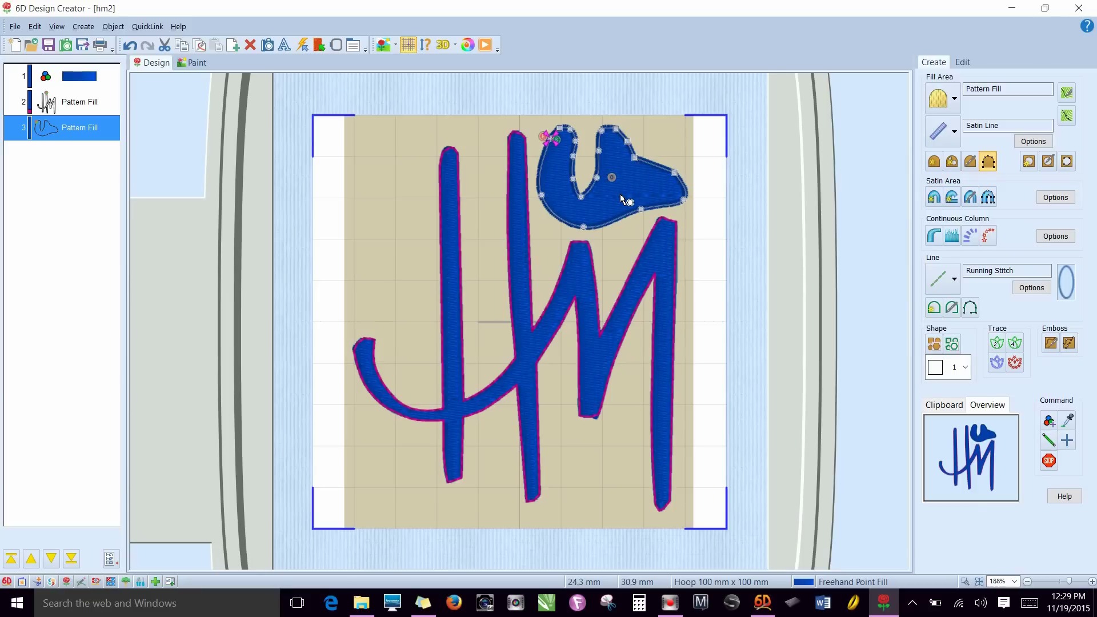
Step: Examine the outline points of the freehand area and the HM area, along with the line editing tools
left_click(964, 63)
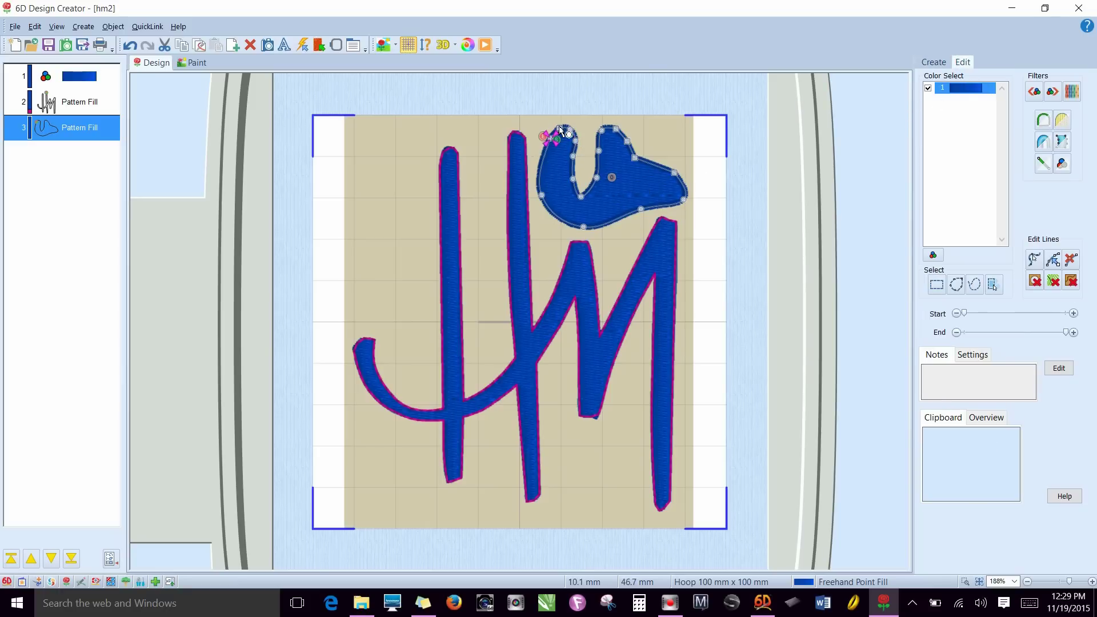
left_click(1034, 259)
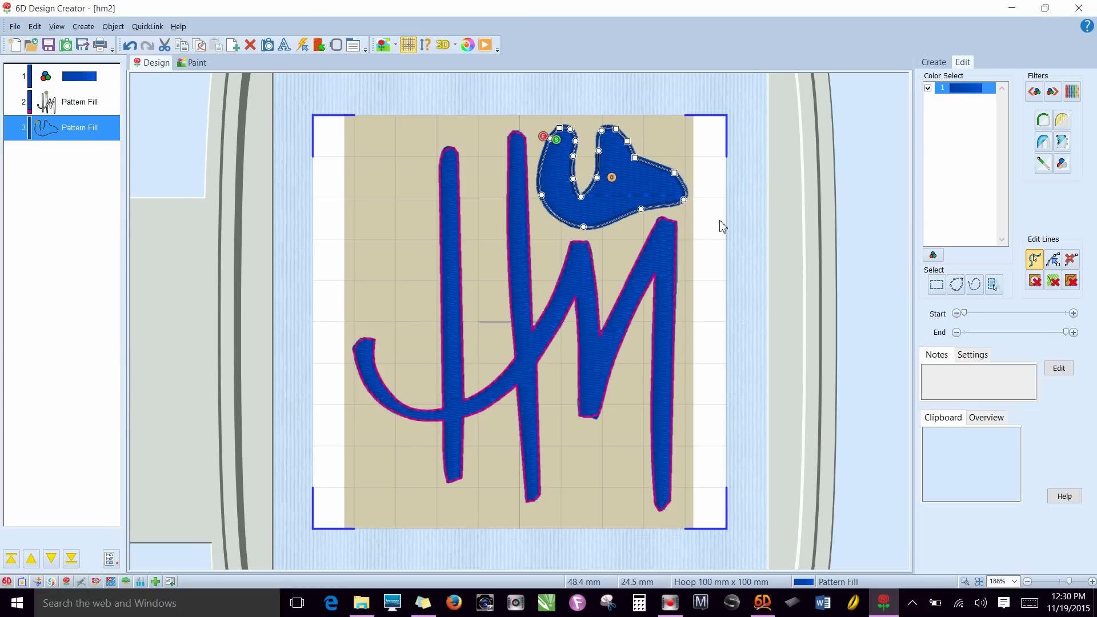
left_click(933, 61)
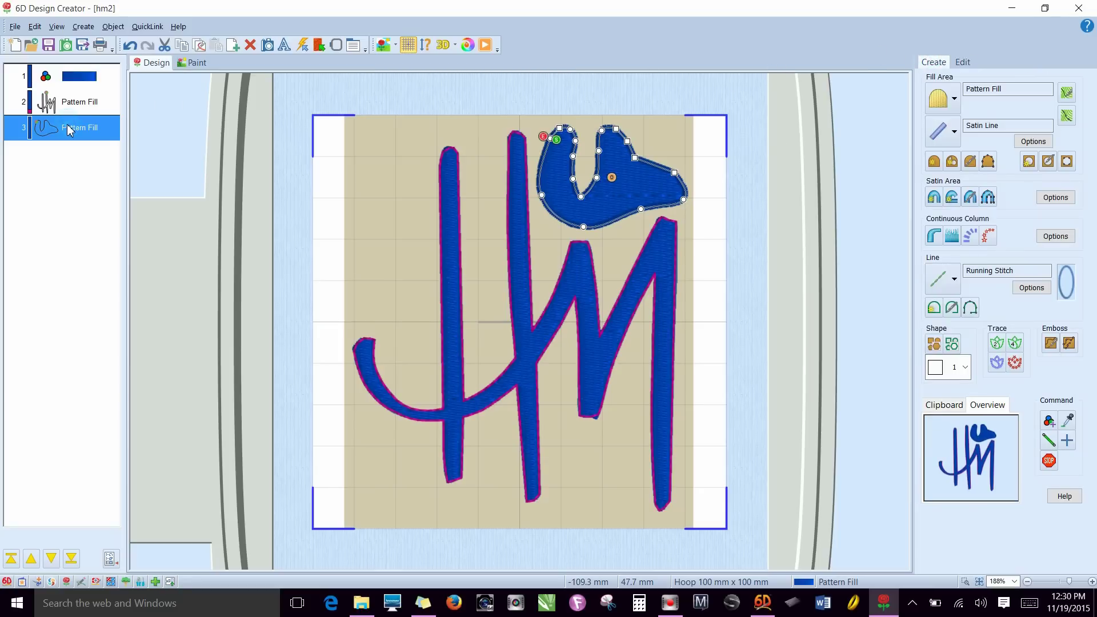
left_click(66, 109)
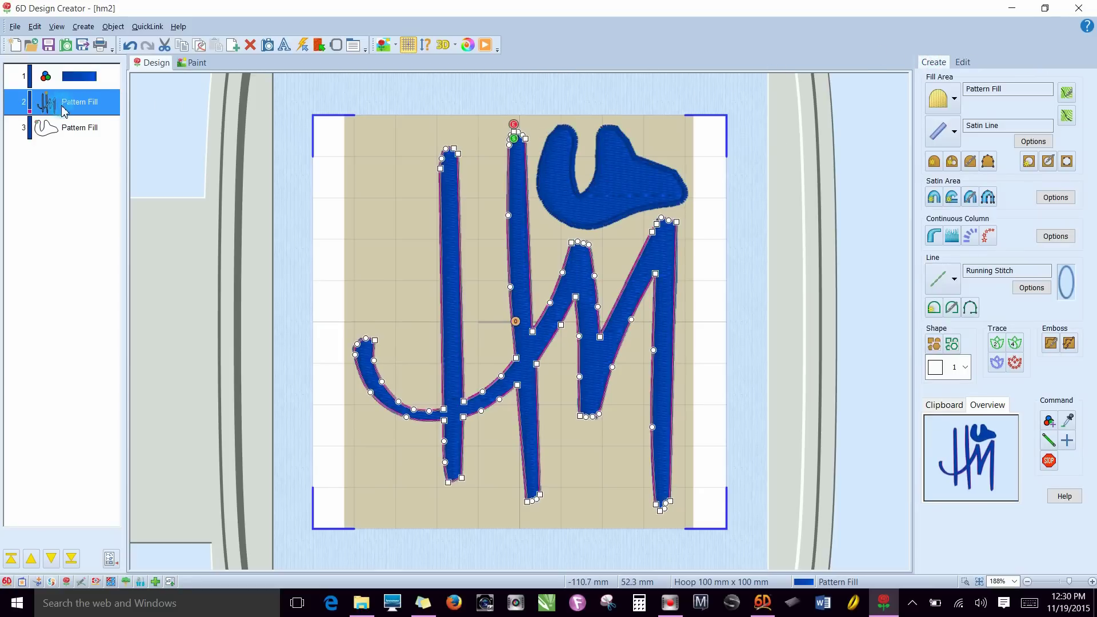
left_click(64, 125)
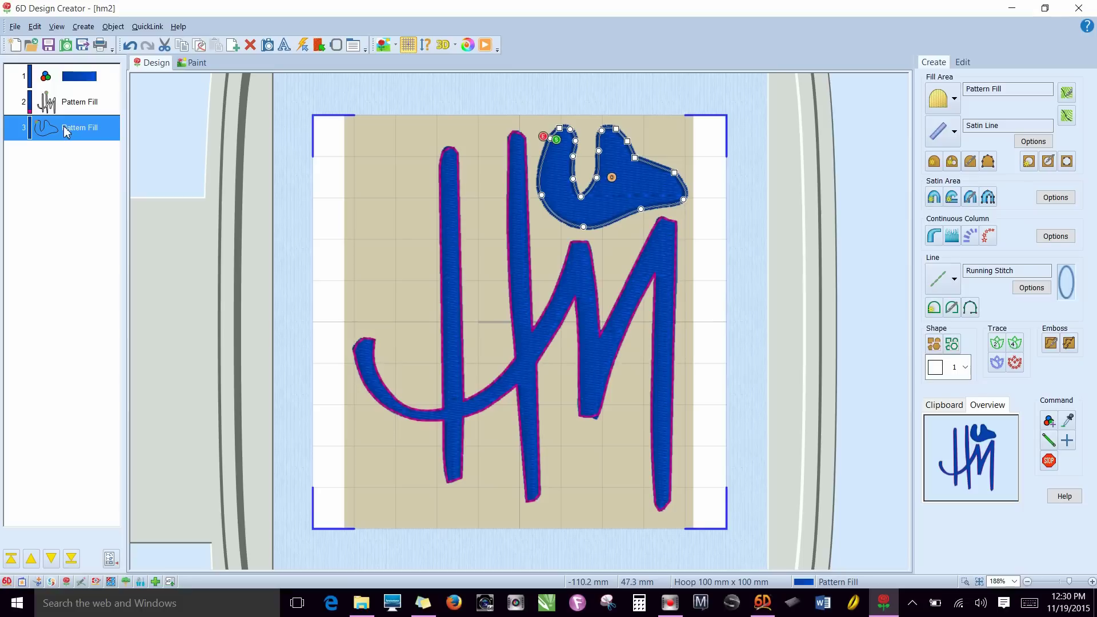
left_click(990, 166)
Step: Open the freehand area's properties and place the dialog clear of the design
right_click(92, 126)
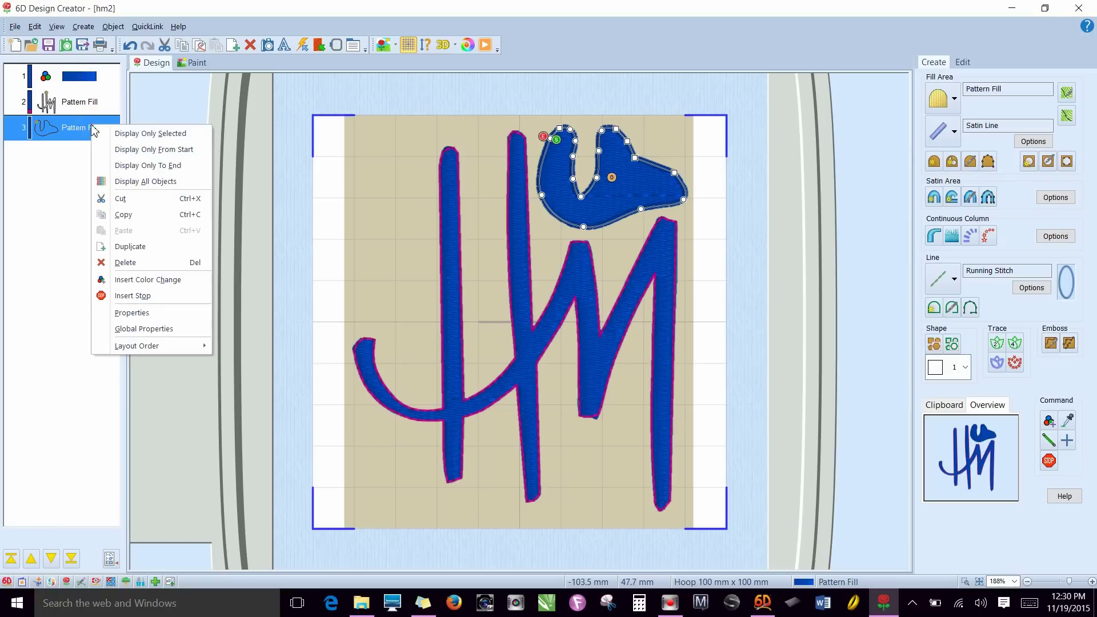
left_click(134, 313)
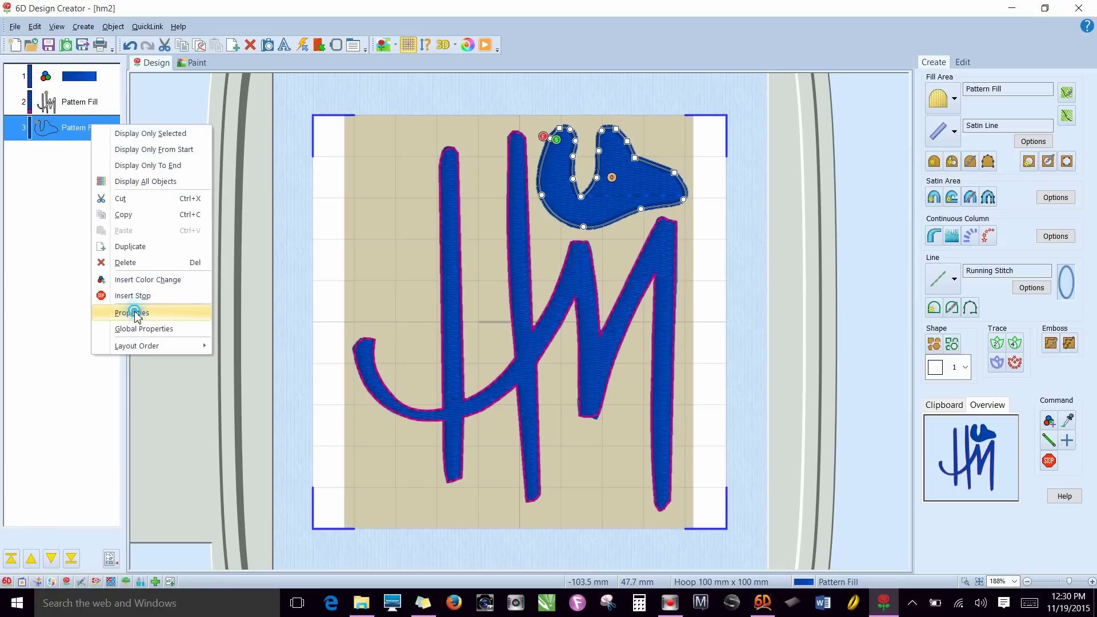
left_click_drag(534, 146, 878, 172)
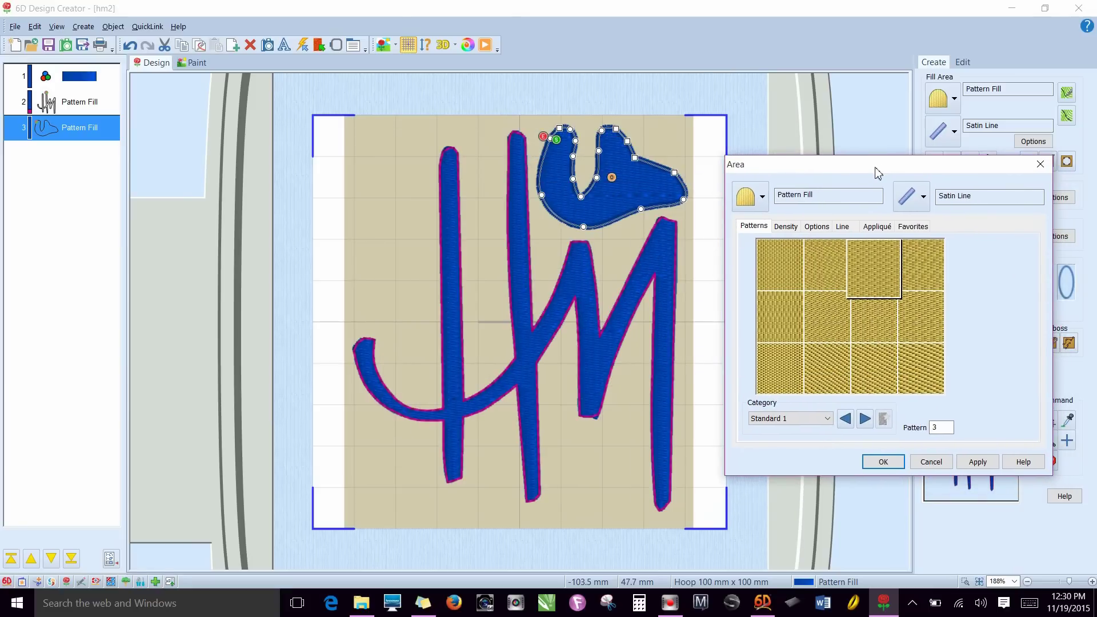
left_click_drag(878, 171, 892, 167)
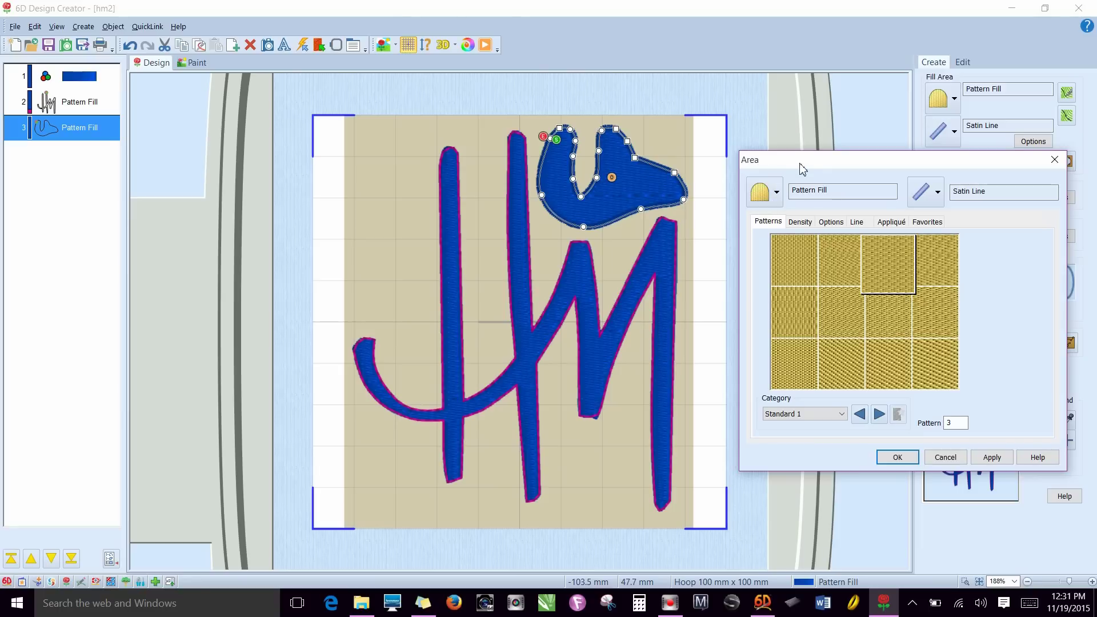
mouse_move(799, 161)
left_mouse_down()
mouse_move(815, 141)
mouse_move(798, 146)
left_mouse_up()
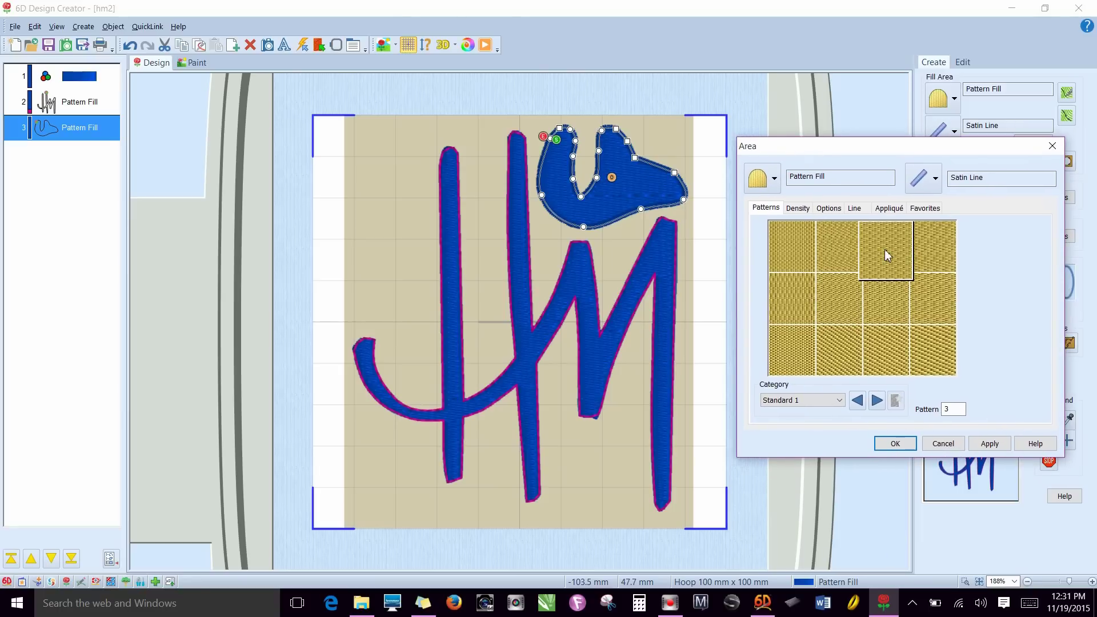
Step: Try pattern 11 from Standard 1 and pattern 212 from Squares 2 on the freehand area
left_click(887, 353)
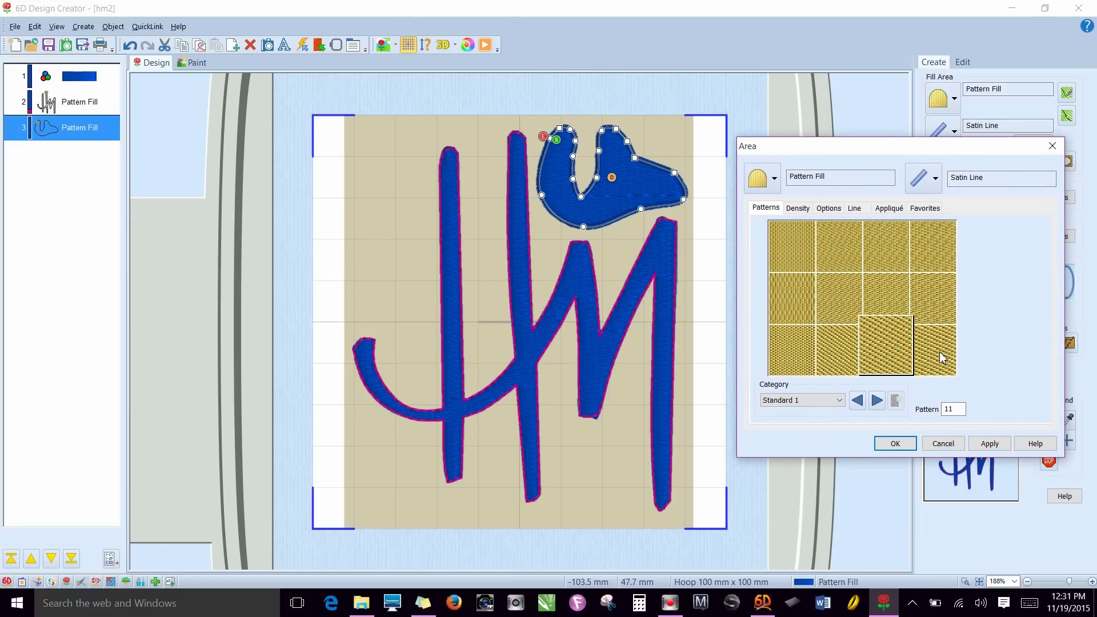
left_click(987, 444)
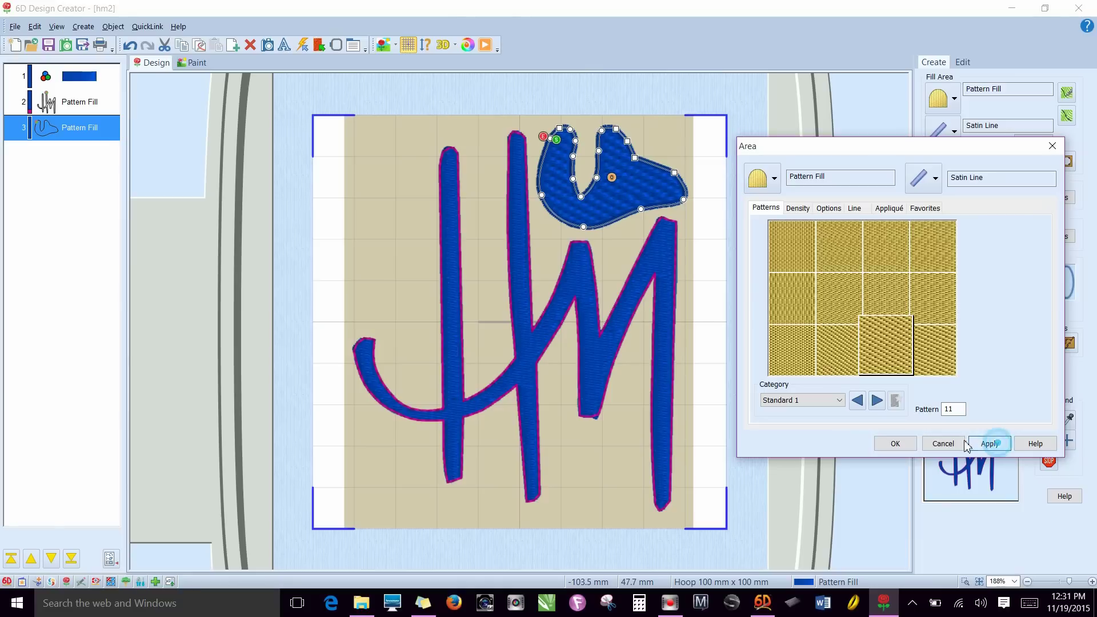
left_click(846, 403)
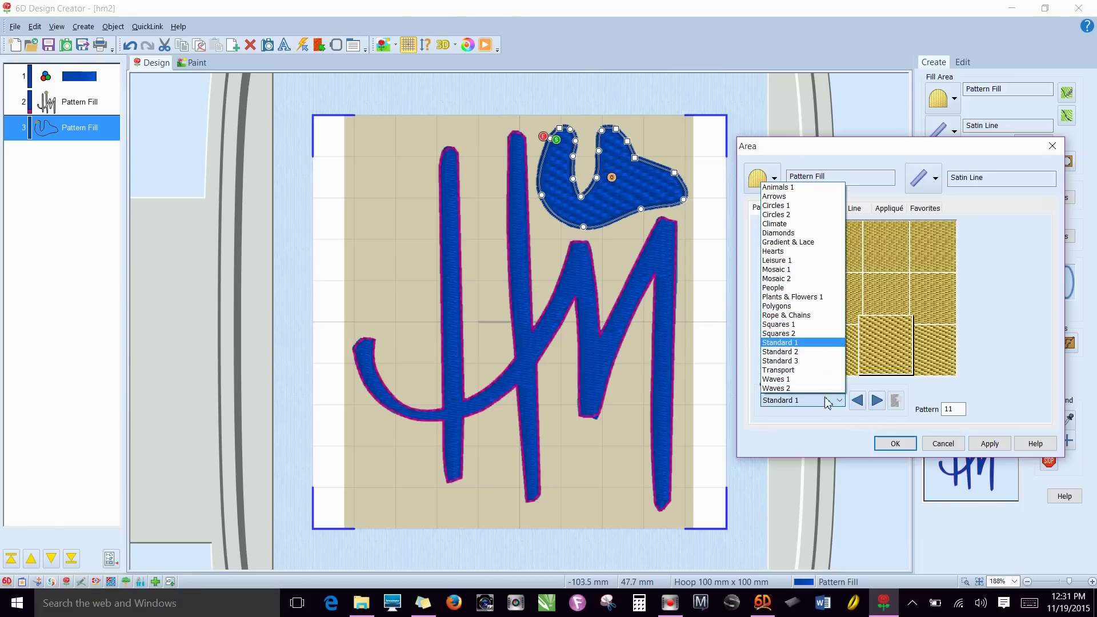
left_click(766, 327)
left_click(930, 298)
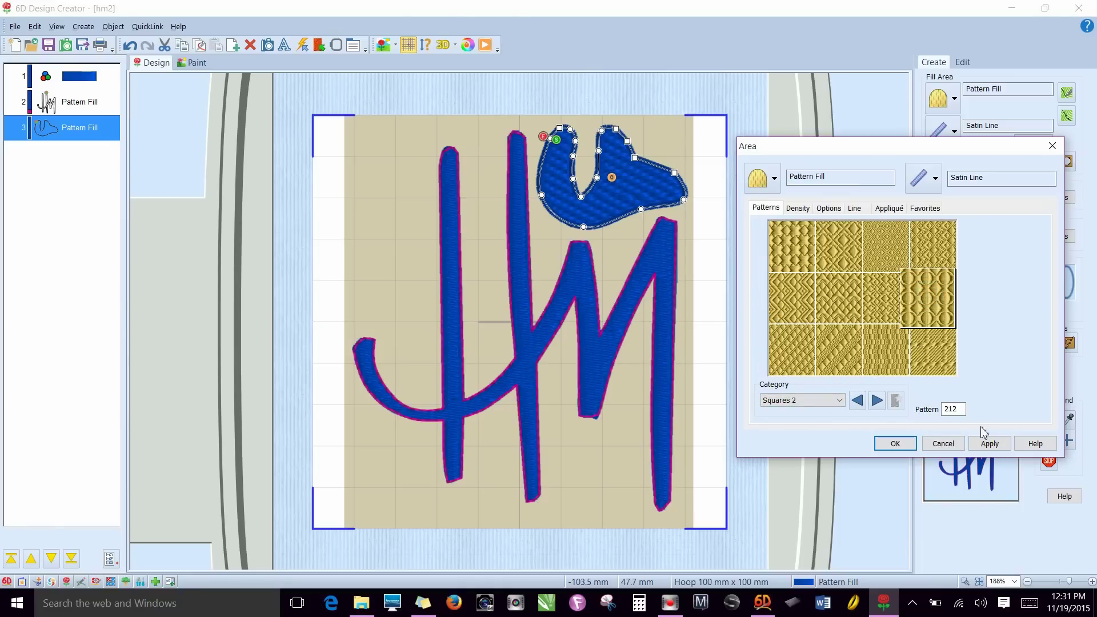
left_click(988, 443)
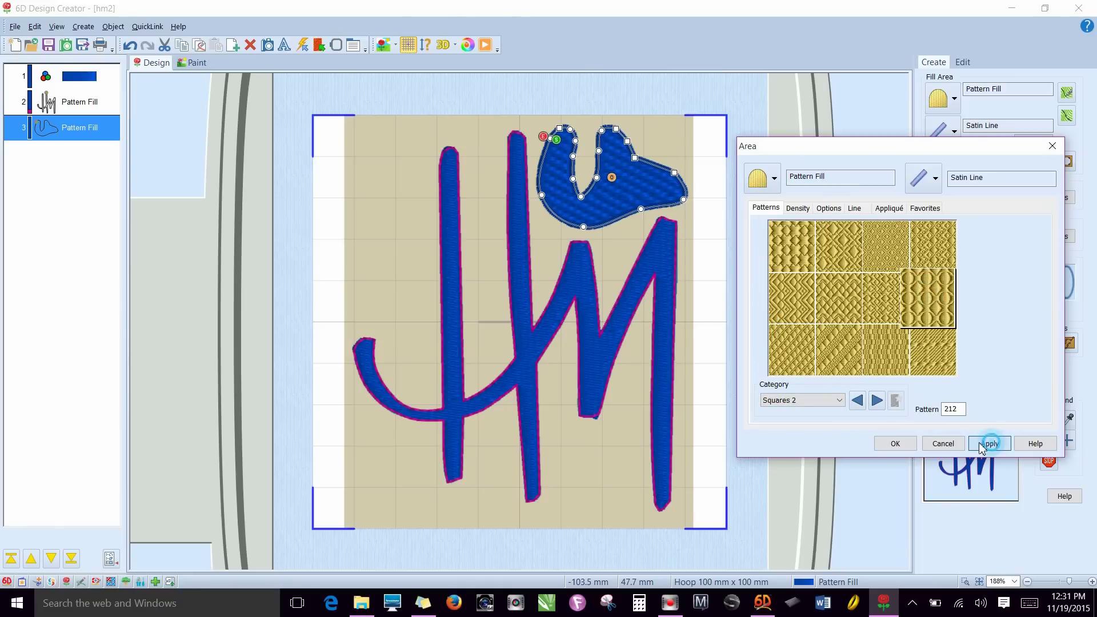
Step: Apply pattern 229 from the Waves 1 category to the freehand area
left_click(839, 400)
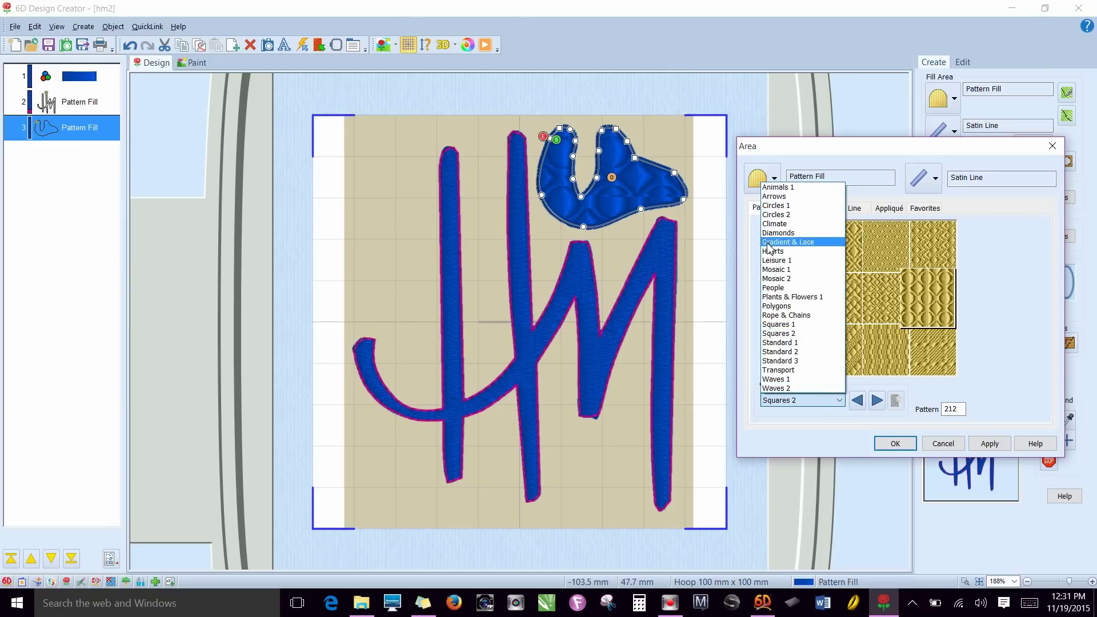
left_click(796, 379)
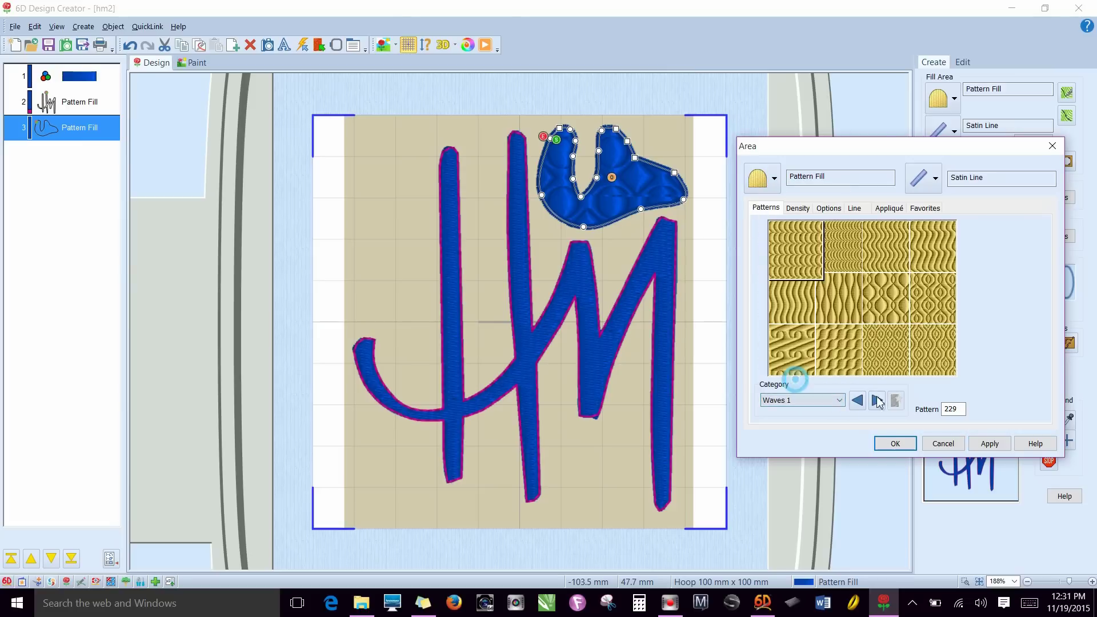
left_click(990, 444)
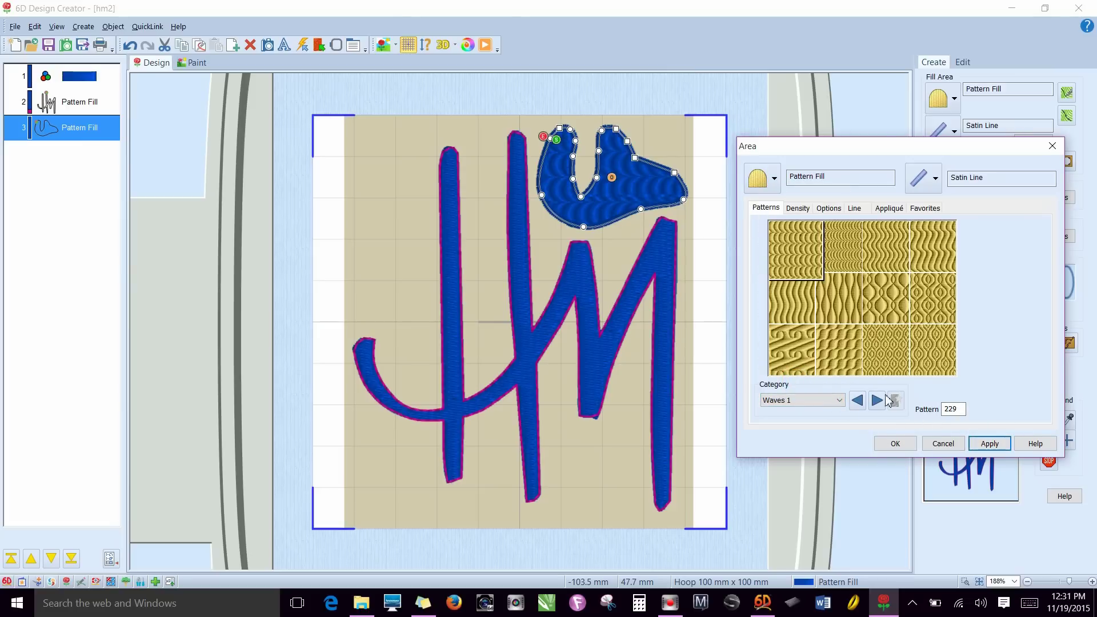
Step: Apply pattern 3 from the Standard 1 category to the freehand area
left_click(839, 400)
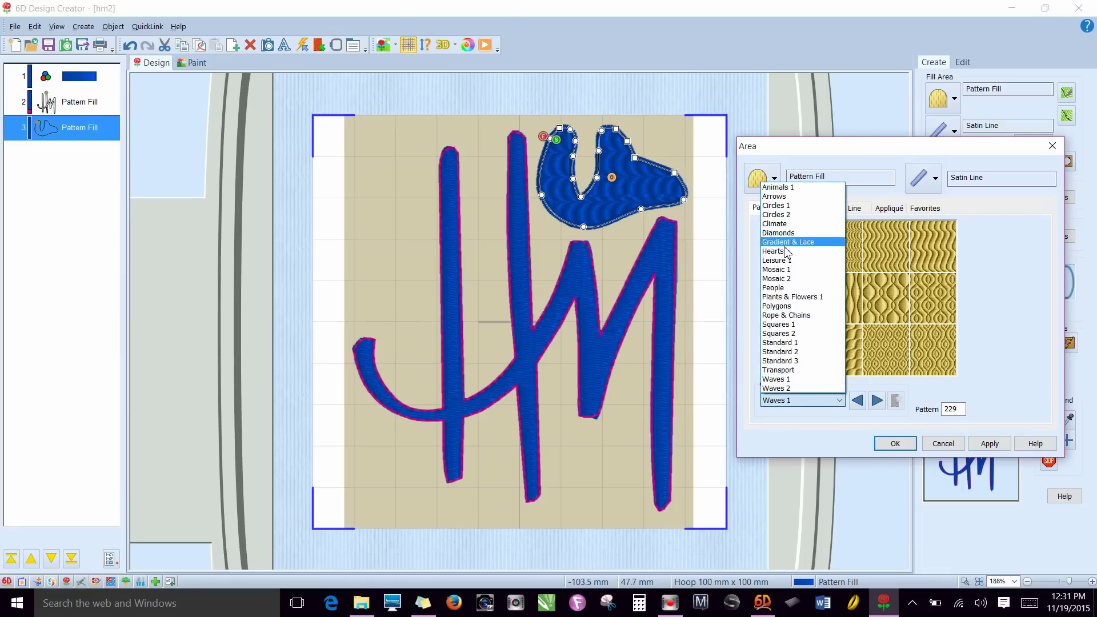
left_click(791, 342)
left_click(891, 263)
left_click(989, 444)
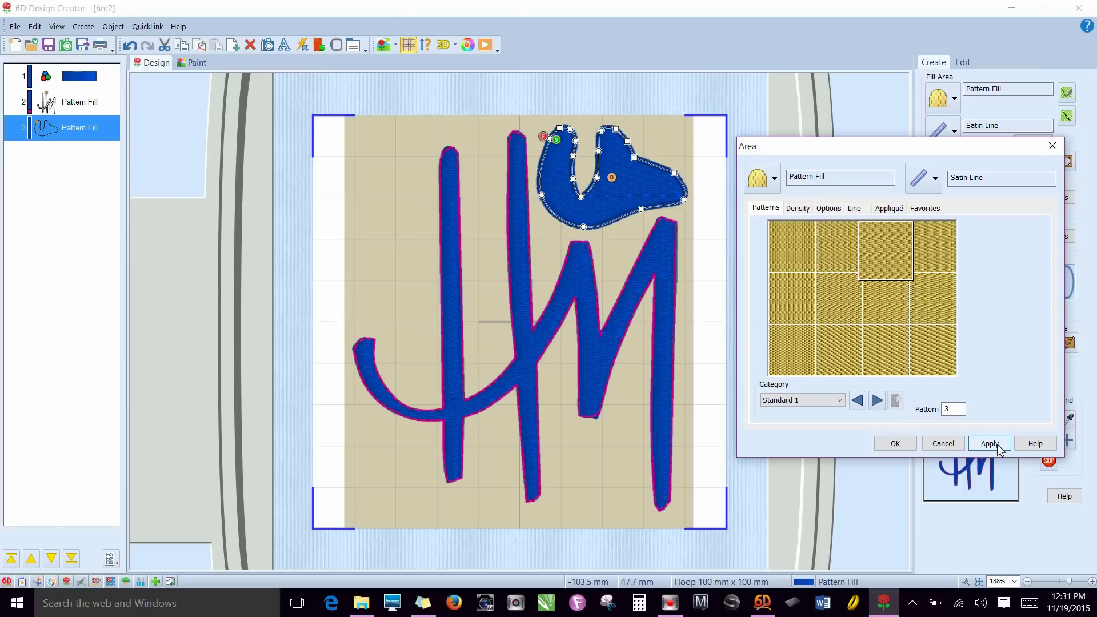
Step: Set the freehand area's fill to pattern 36 in the Standard 3 category and apply it
left_click(837, 401)
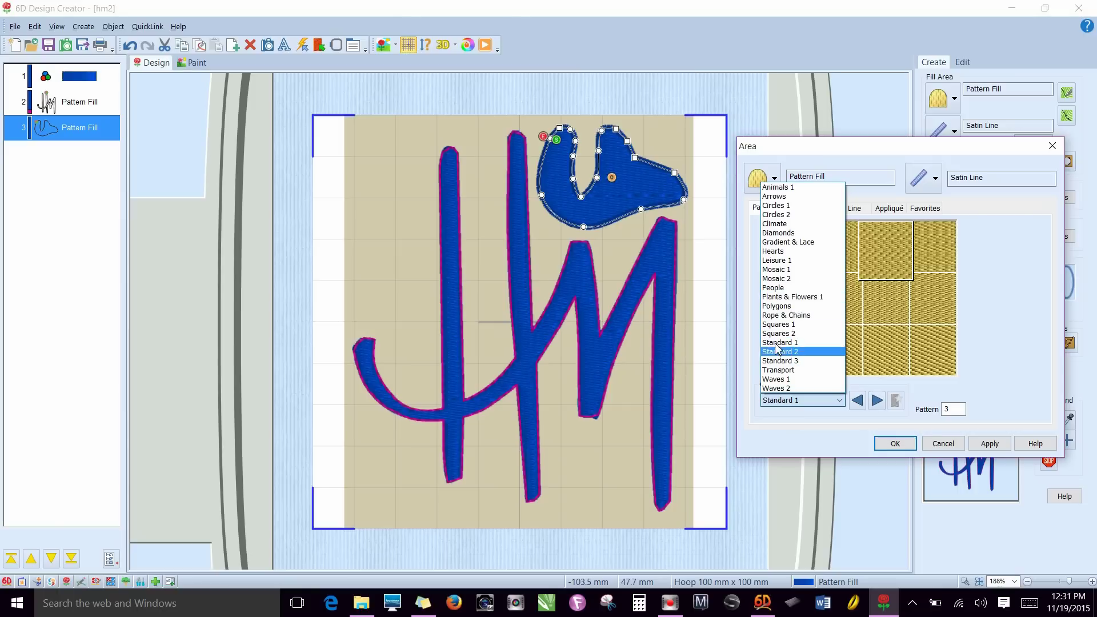
left_click(797, 420)
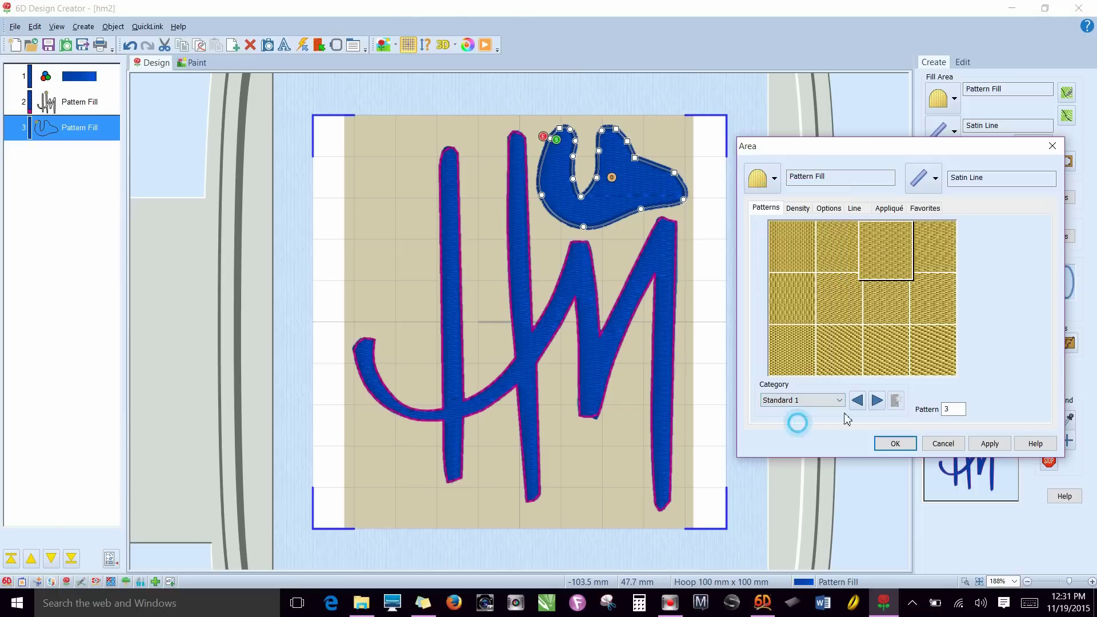
left_click(953, 410)
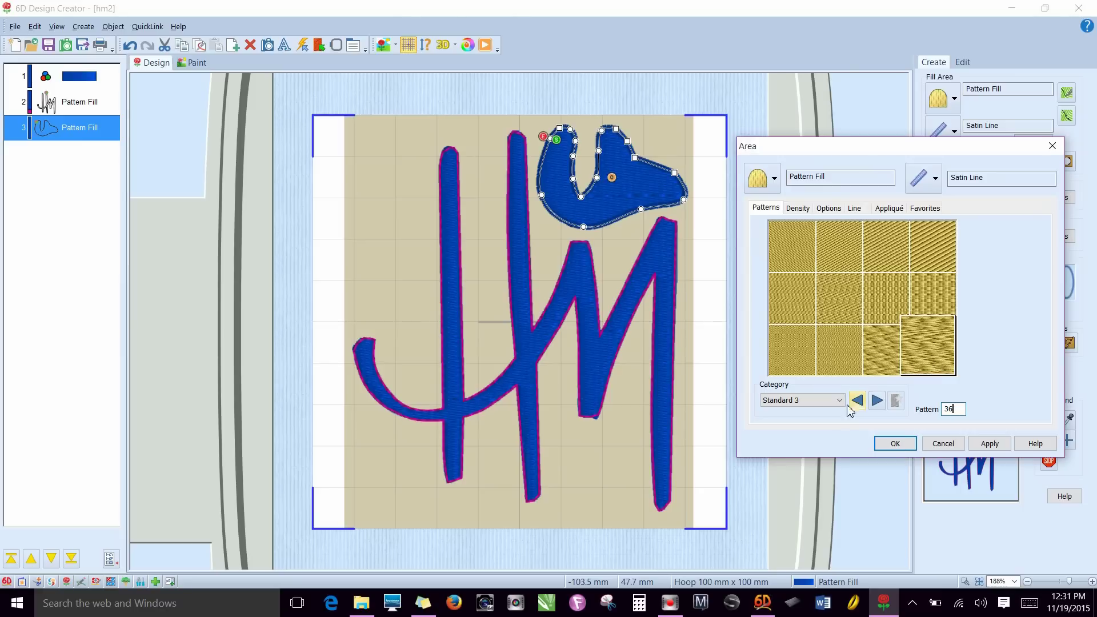
left_click(994, 449)
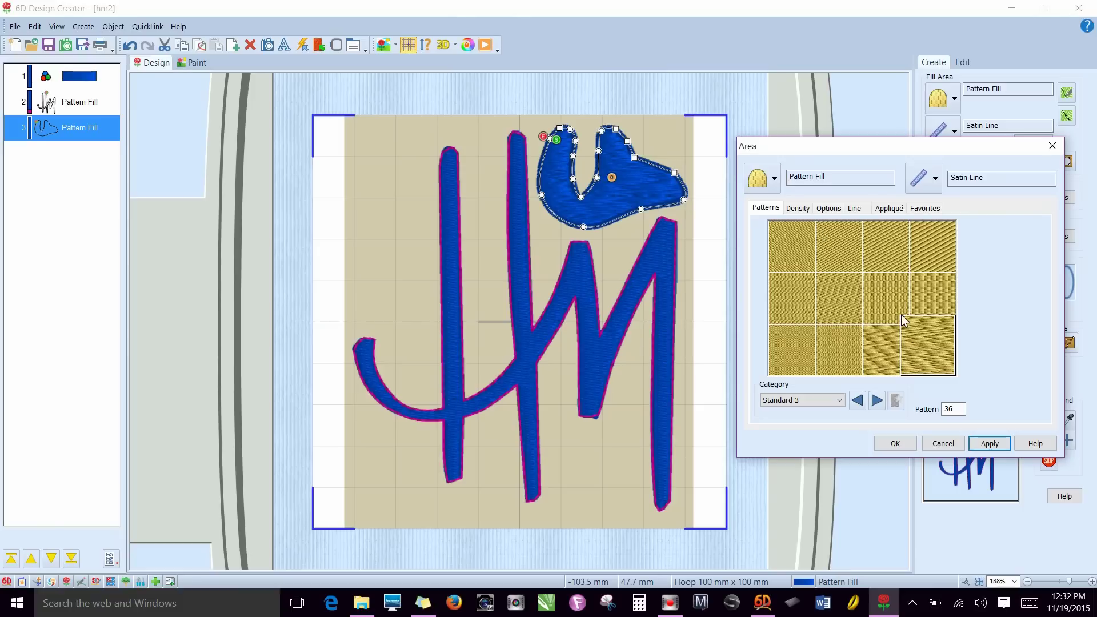
Step: Try pattern 35 from the Standard 3 category on the freehand area and switch back to pattern 36
left_click(884, 343)
left_click(989, 443)
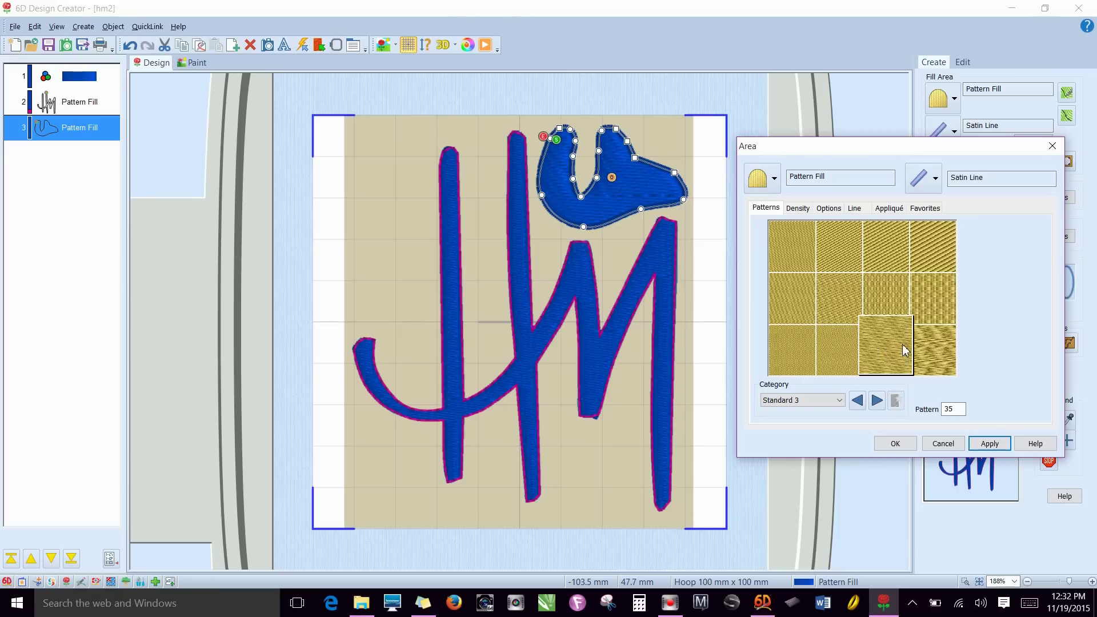
left_click(928, 345)
left_click(988, 443)
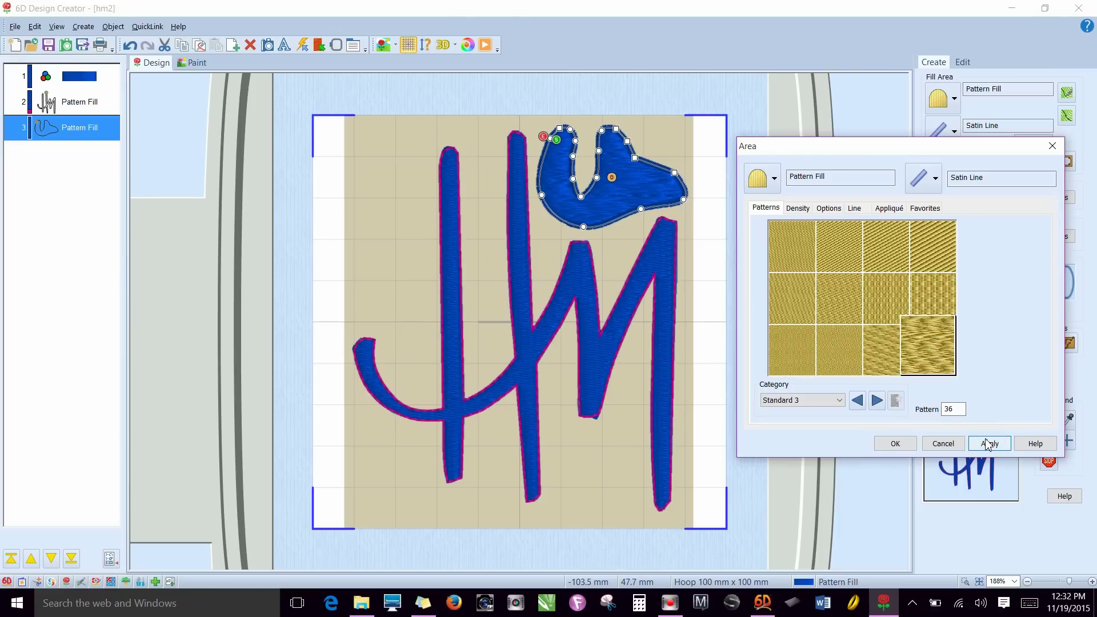
left_click(988, 445)
left_click(838, 400)
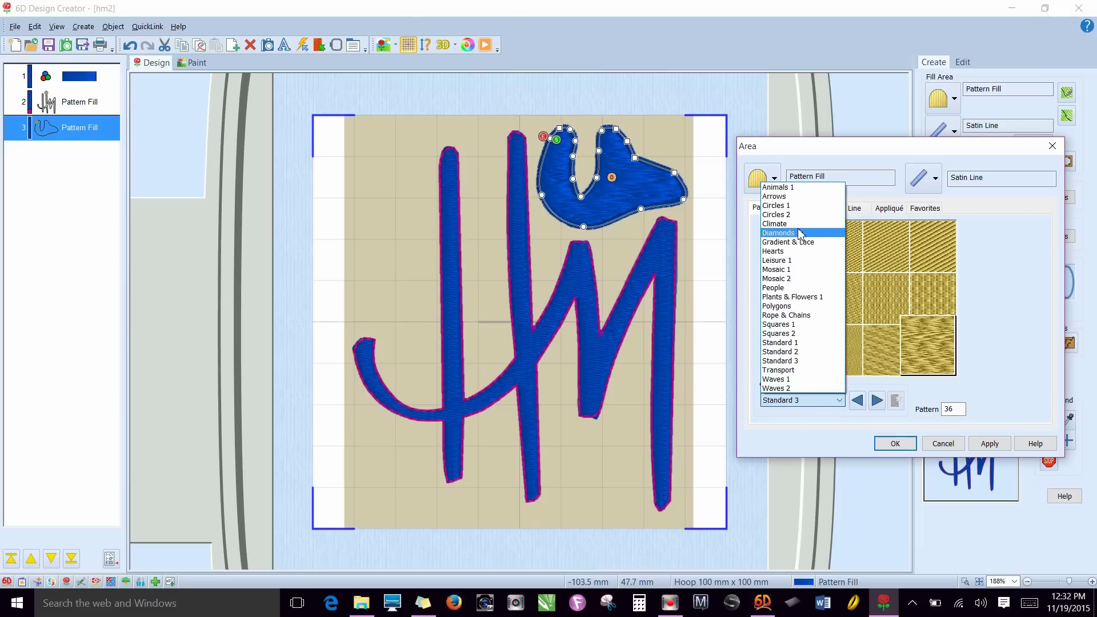
left_click(1015, 253)
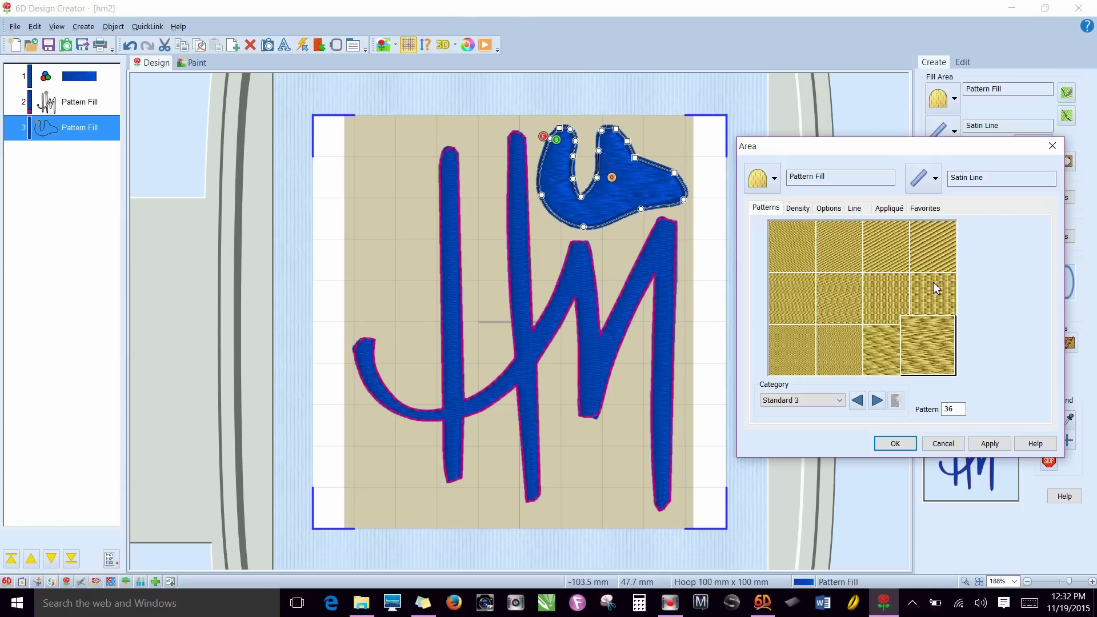
left_click(943, 444)
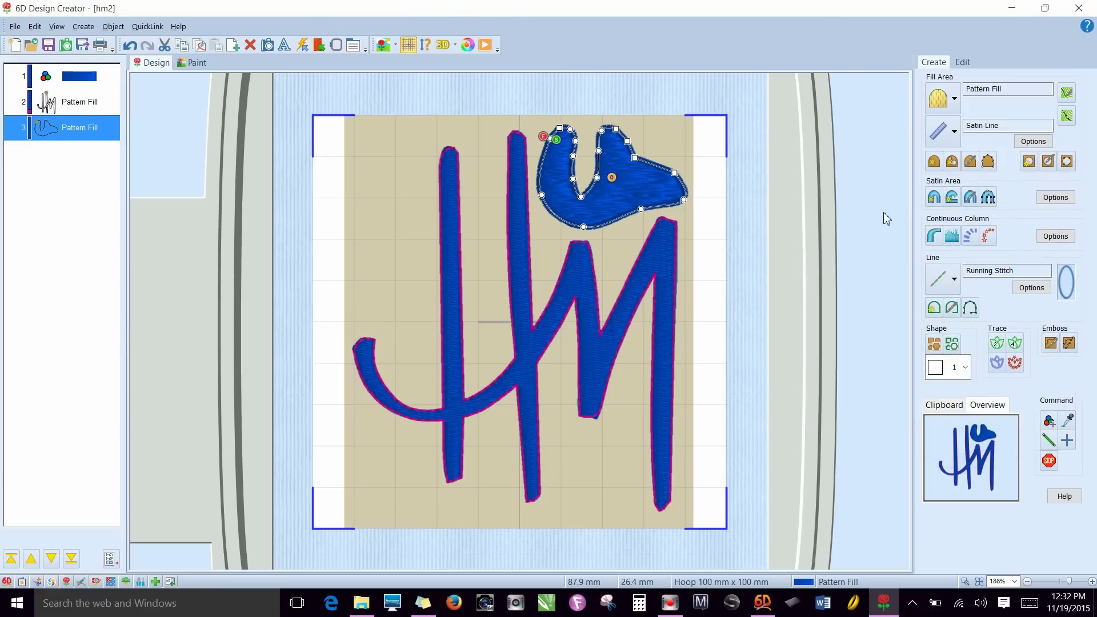
right_click(40, 127)
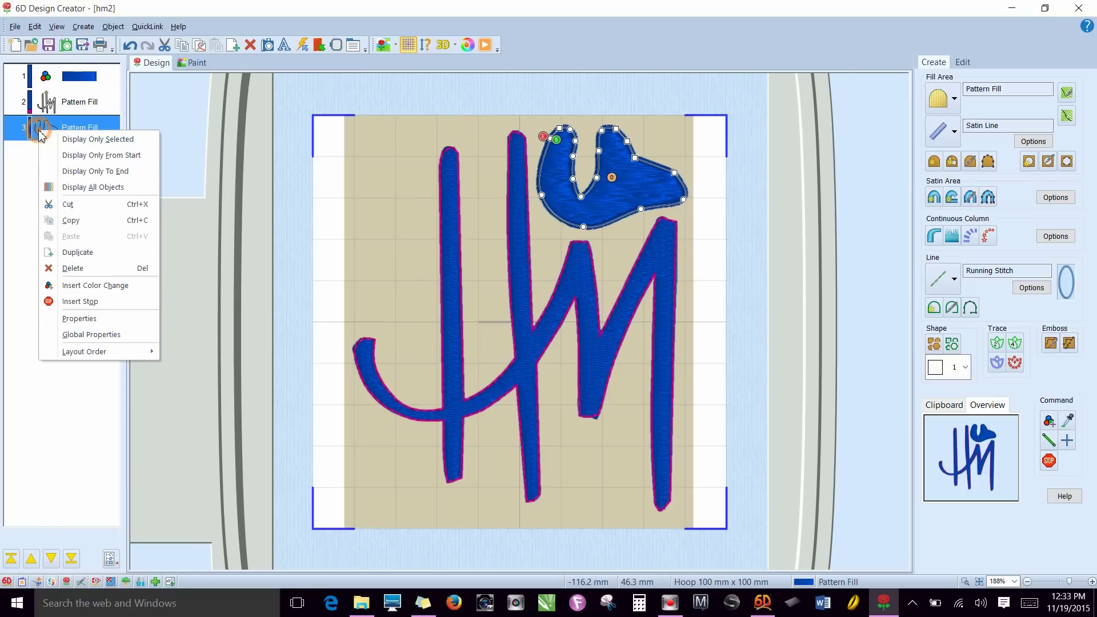
left_click(641, 59)
left_click(955, 100)
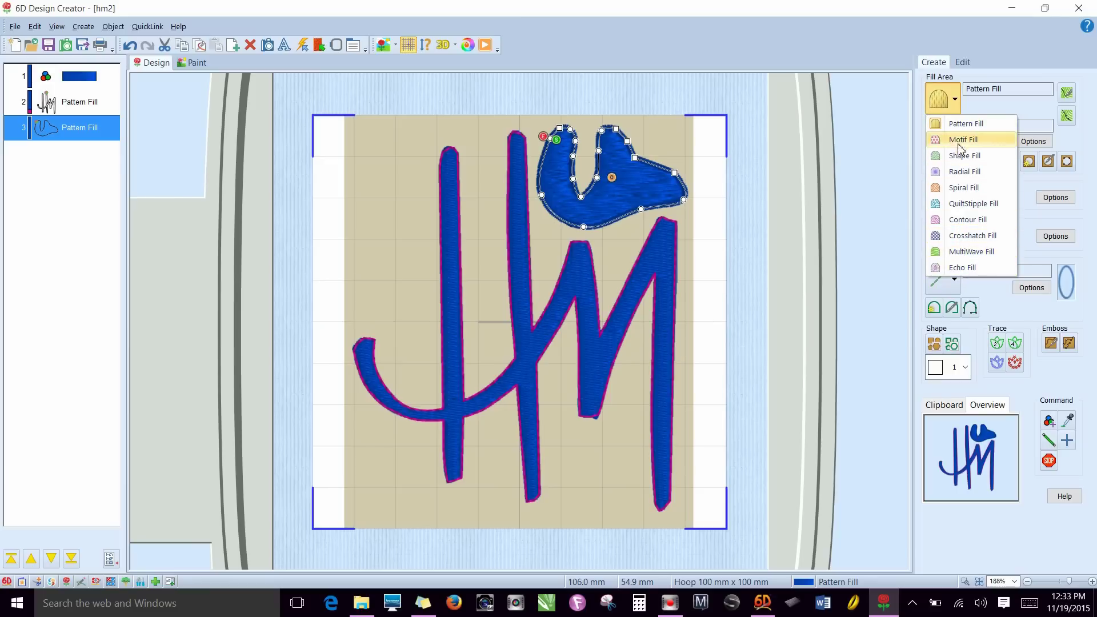
left_click(983, 108)
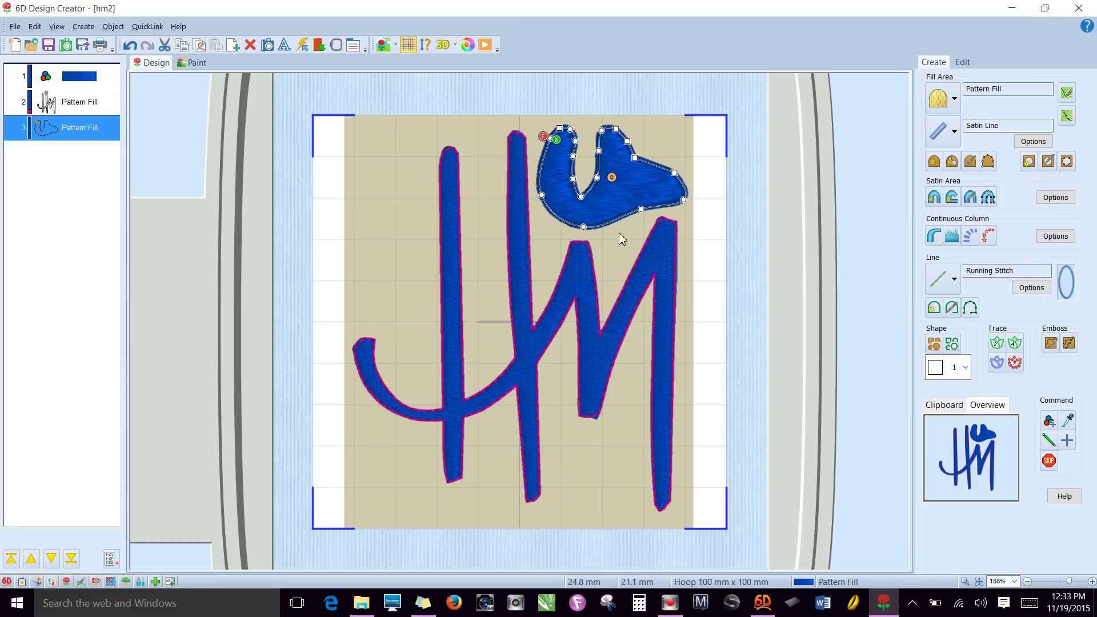
Step: Delete the freehand pattern fill area above the M from the design
left_click(97, 145)
right_click(98, 145)
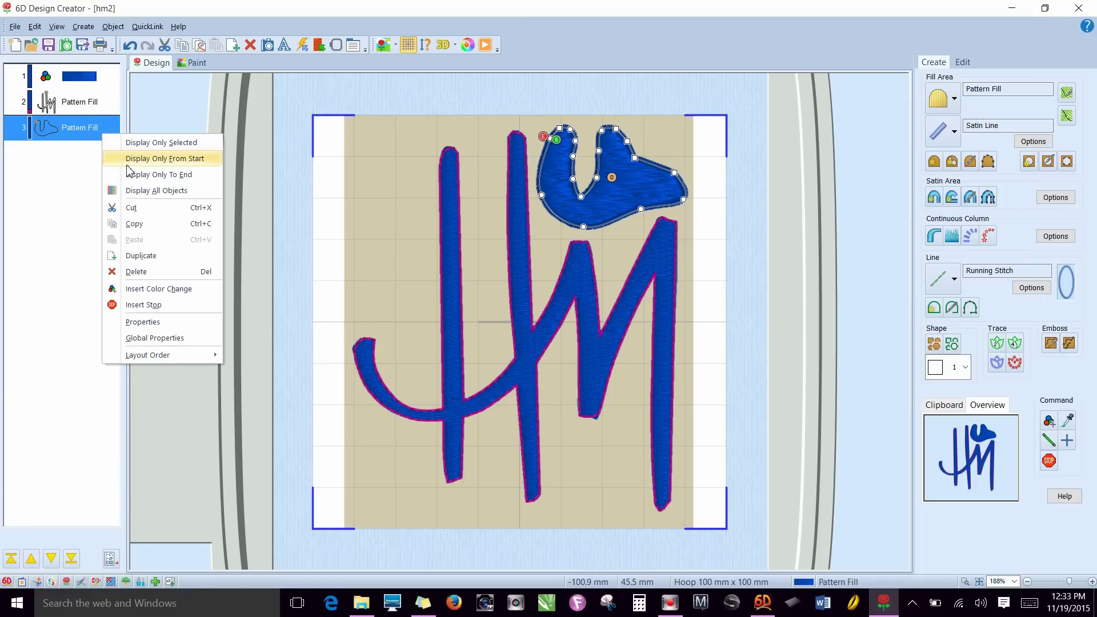
left_click(159, 266)
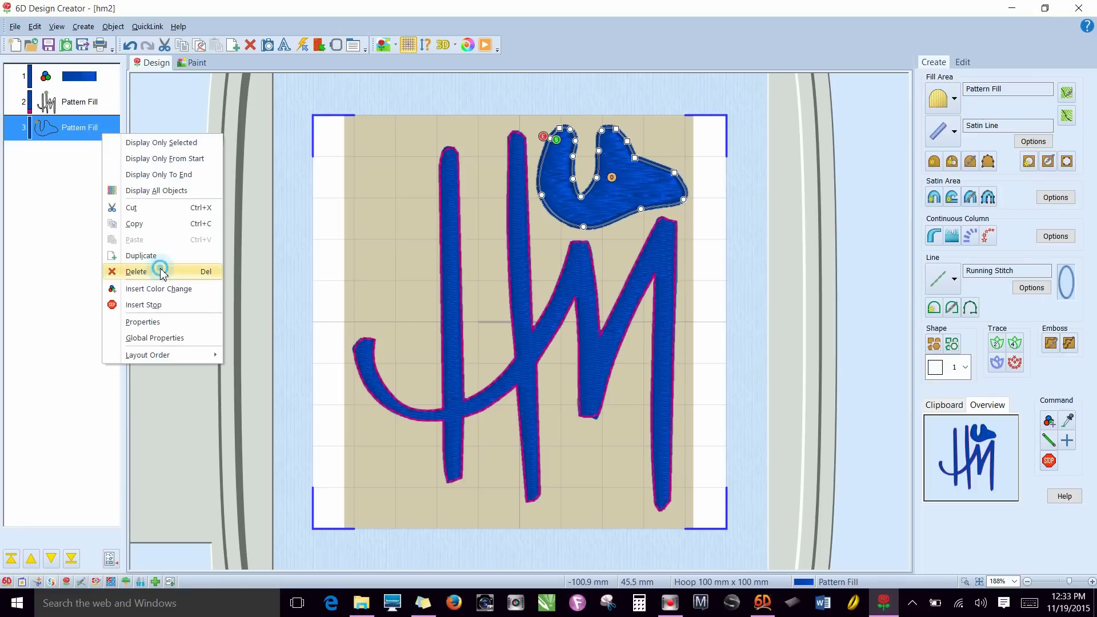
Step: Draw a closed, curved Freehand Point Satin Area about 27 mm wide in the empty space above the M
left_click(987, 197)
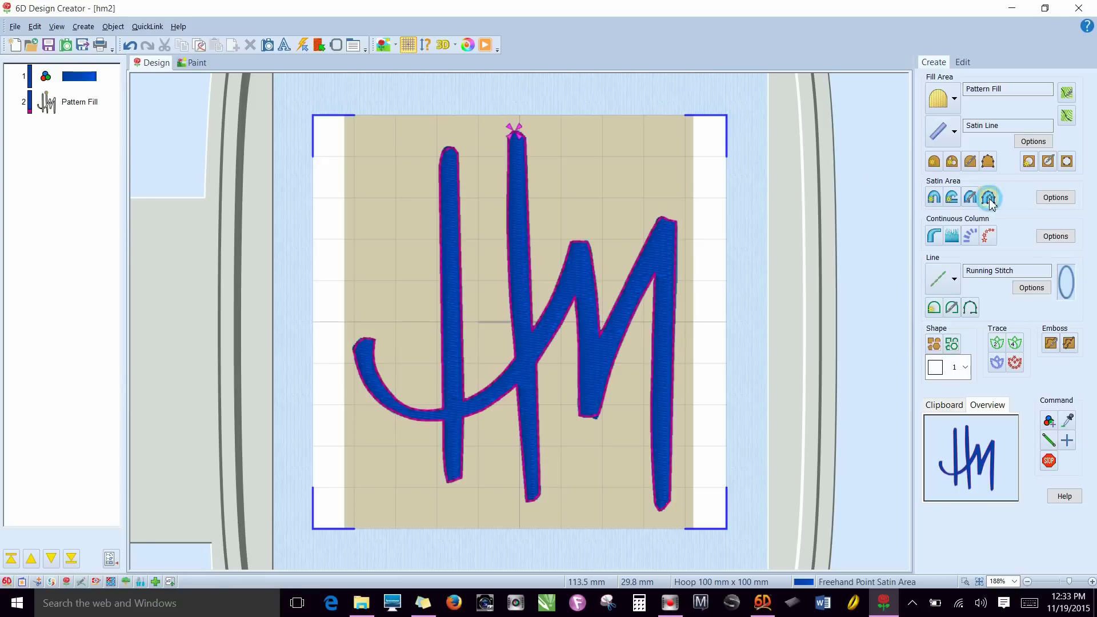
left_click(565, 144)
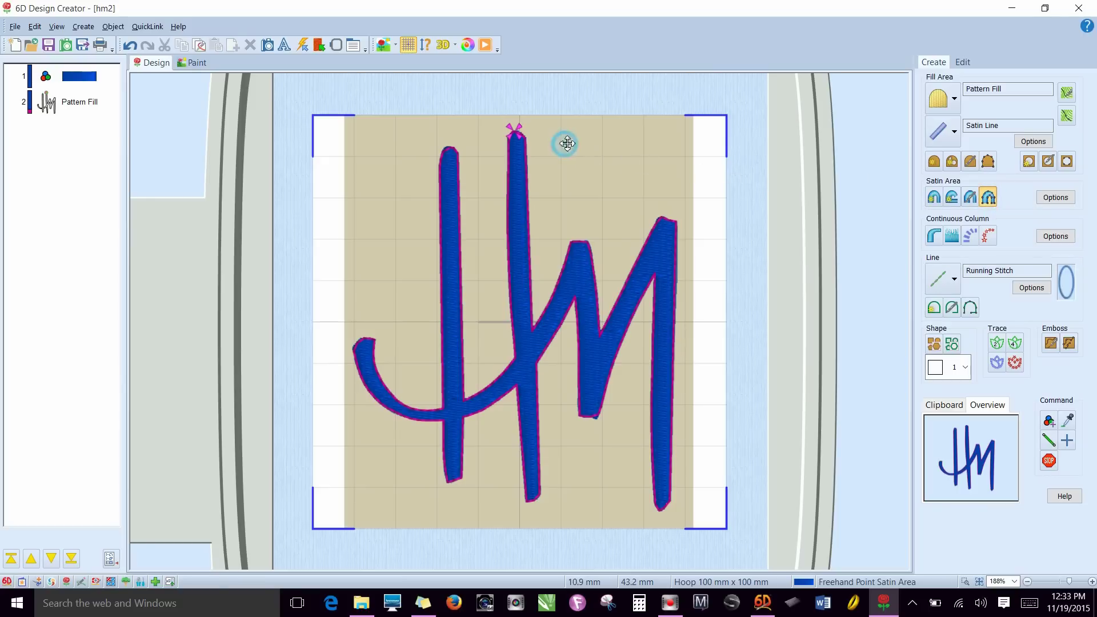
left_click(603, 131)
left_click(619, 141)
left_click(644, 160)
left_click(669, 150)
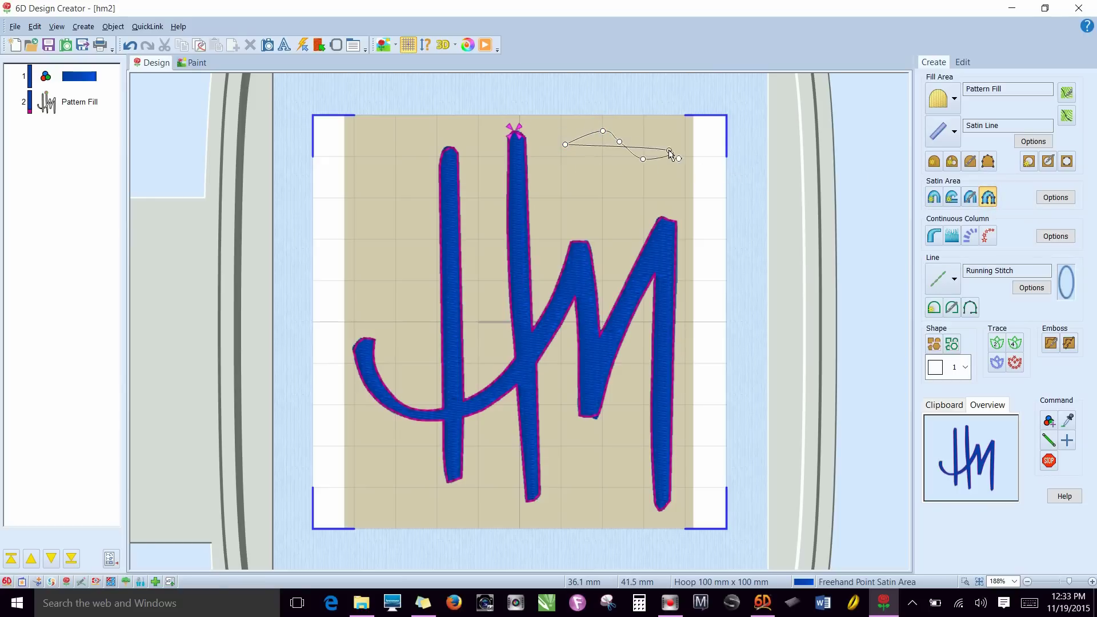
left_click(673, 187)
left_click(627, 204)
left_click(590, 199)
left_click(580, 189)
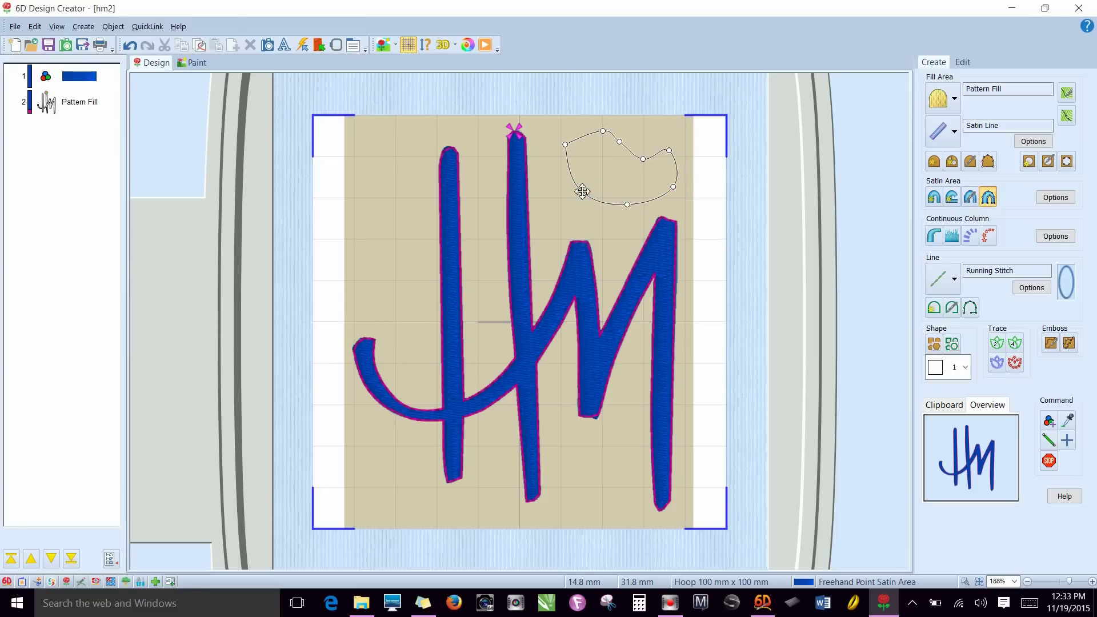
right_click(580, 189)
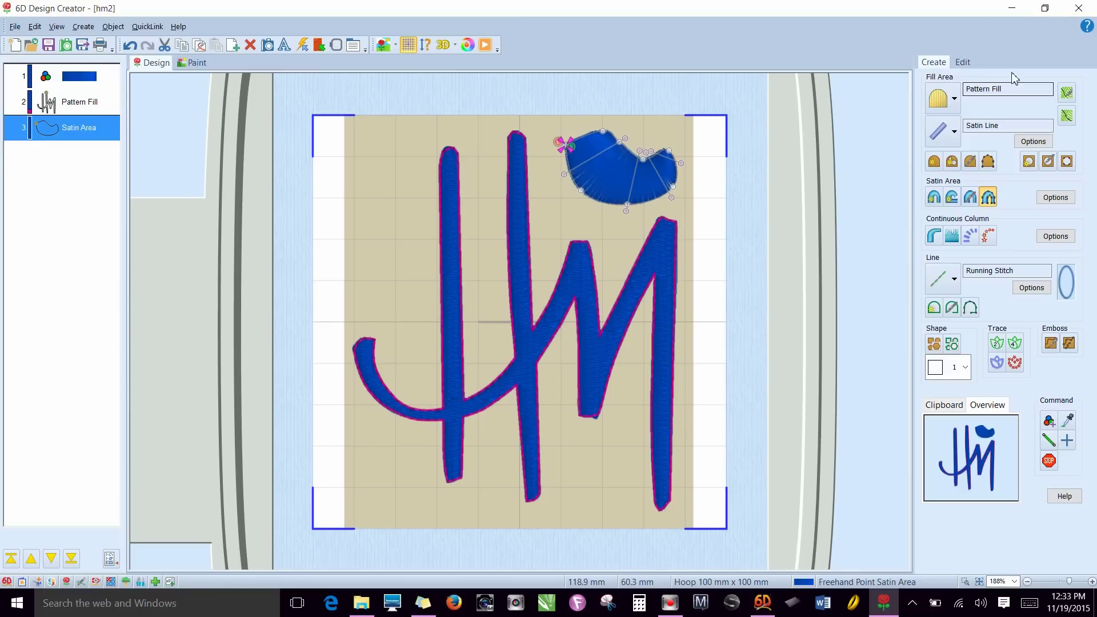
Step: Reshape the satin area by moving its lower outline node outward and adjusting the stitch direction line at its right end
left_click(971, 62)
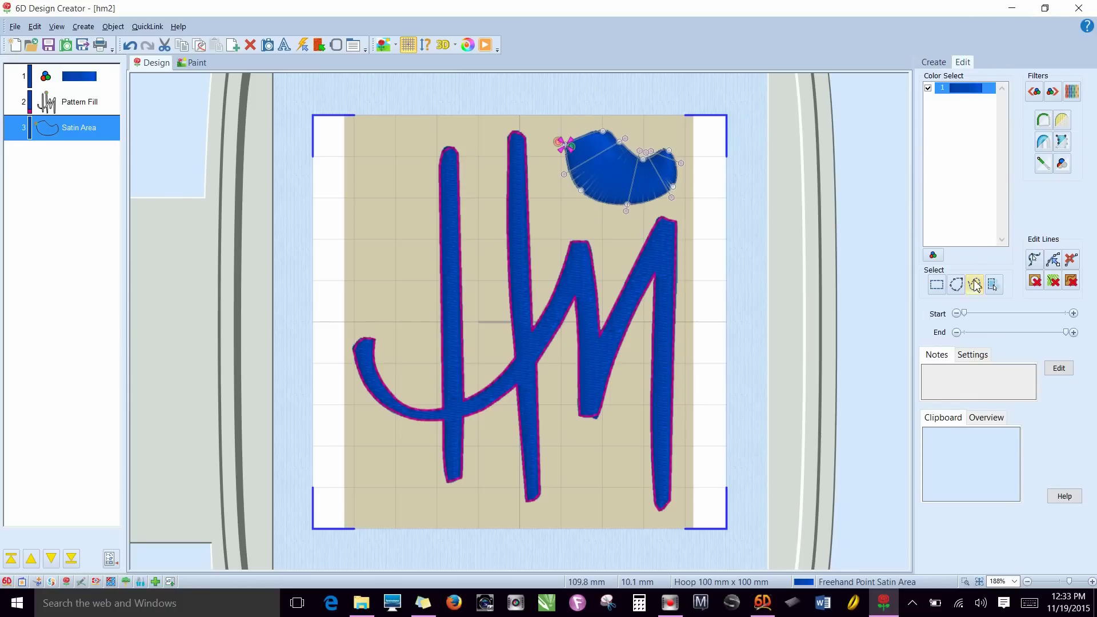
left_click(1029, 266)
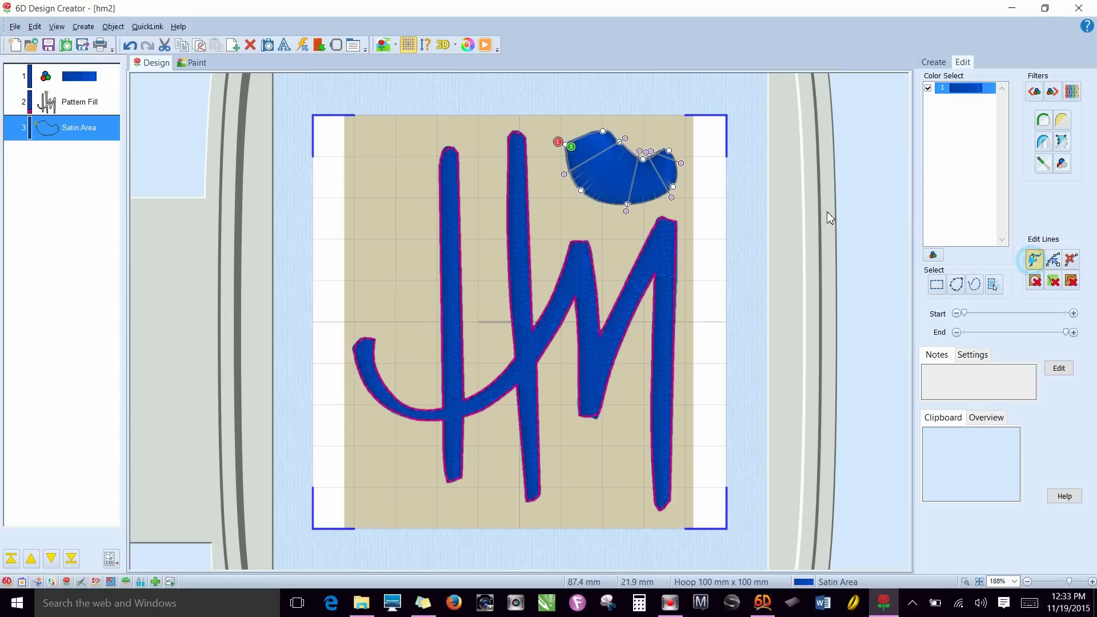
left_click_drag(627, 208, 614, 226)
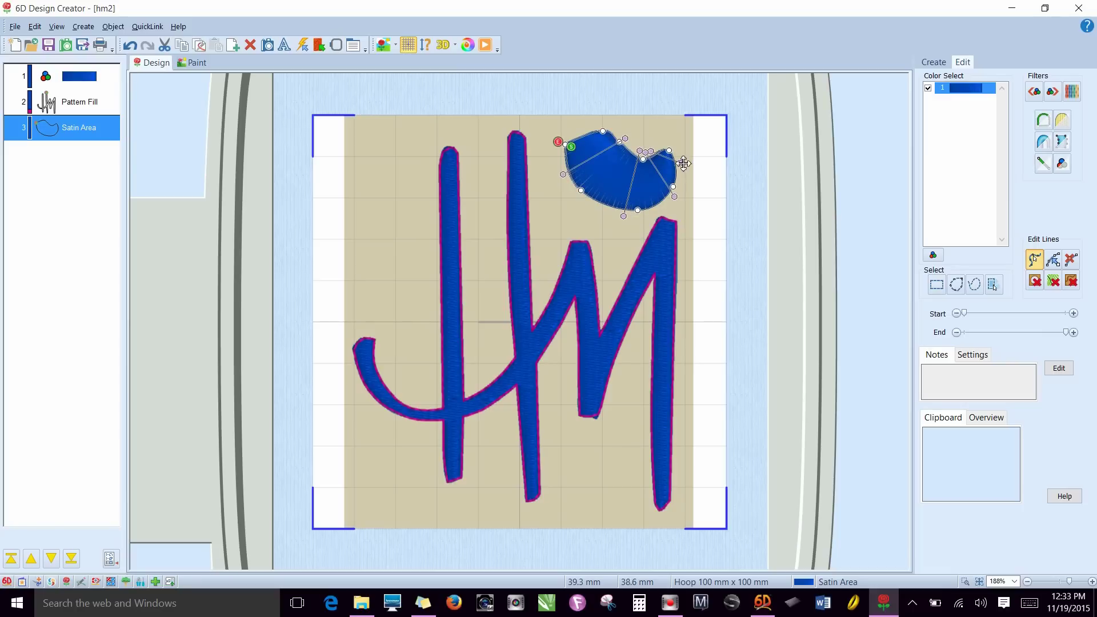
left_click(683, 166)
left_click_drag(683, 166, 680, 171)
left_click(933, 62)
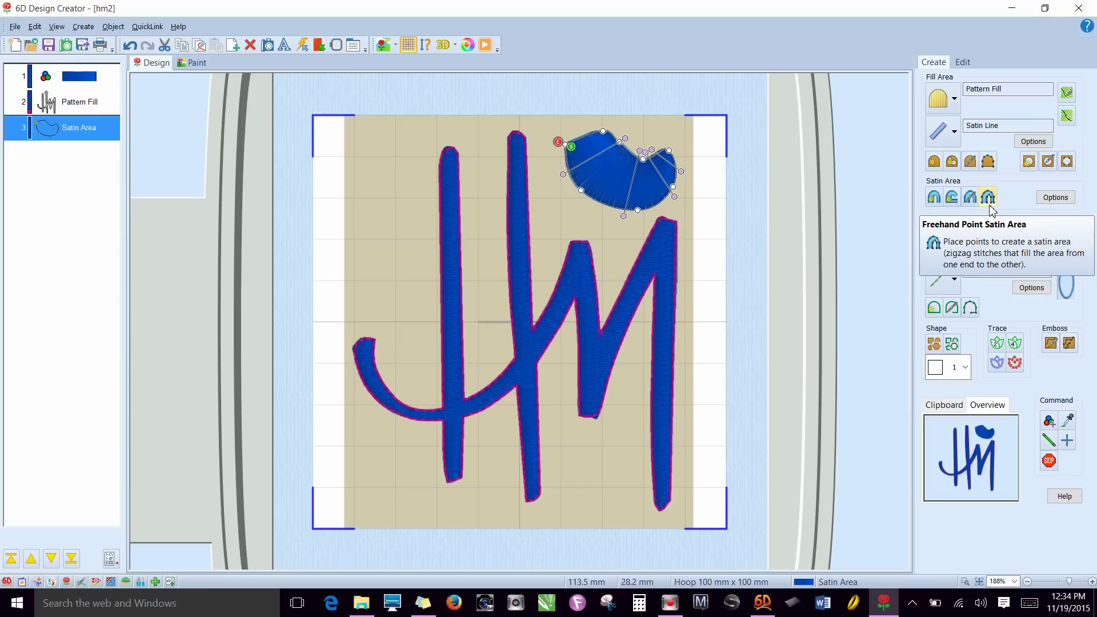
Step: Try a Running Stitch border line on the satin area
right_click(79, 130)
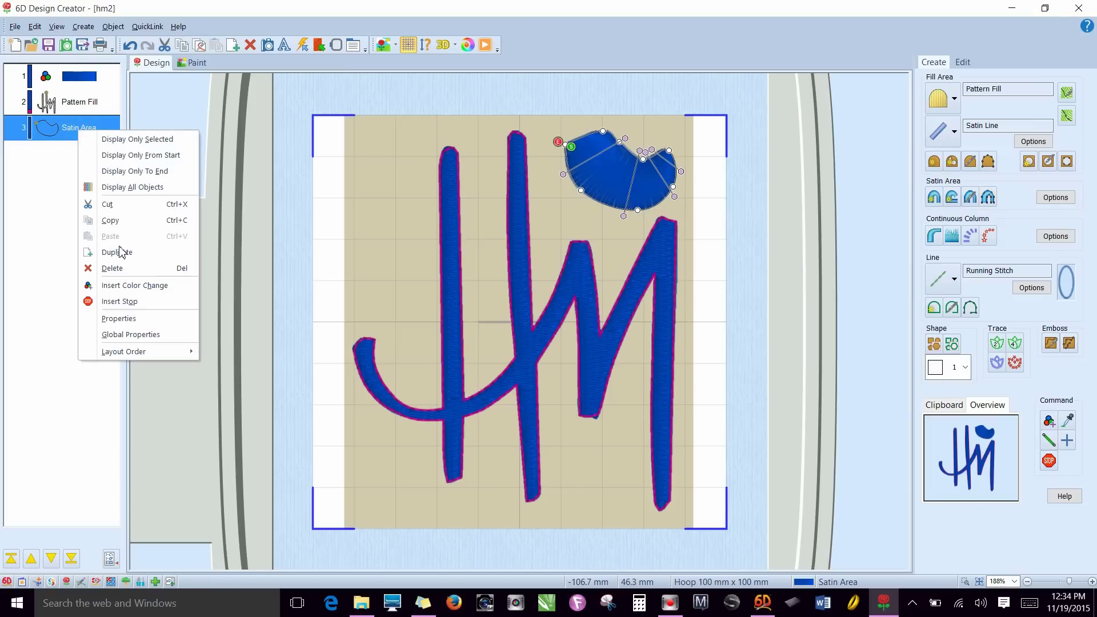
left_click(119, 318)
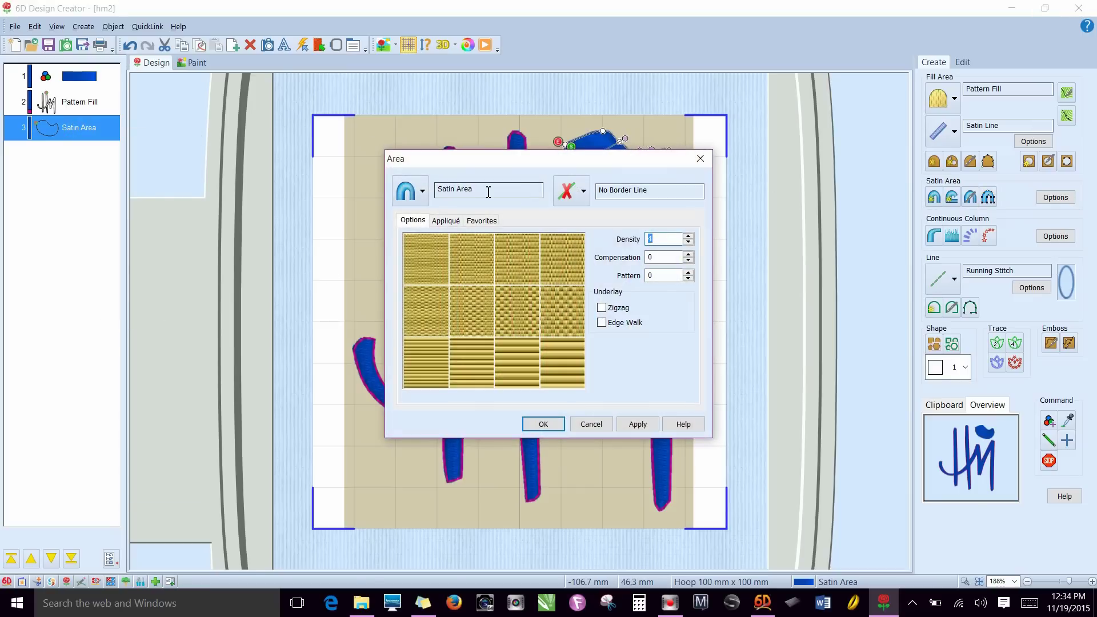
left_click_drag(559, 164, 790, 224)
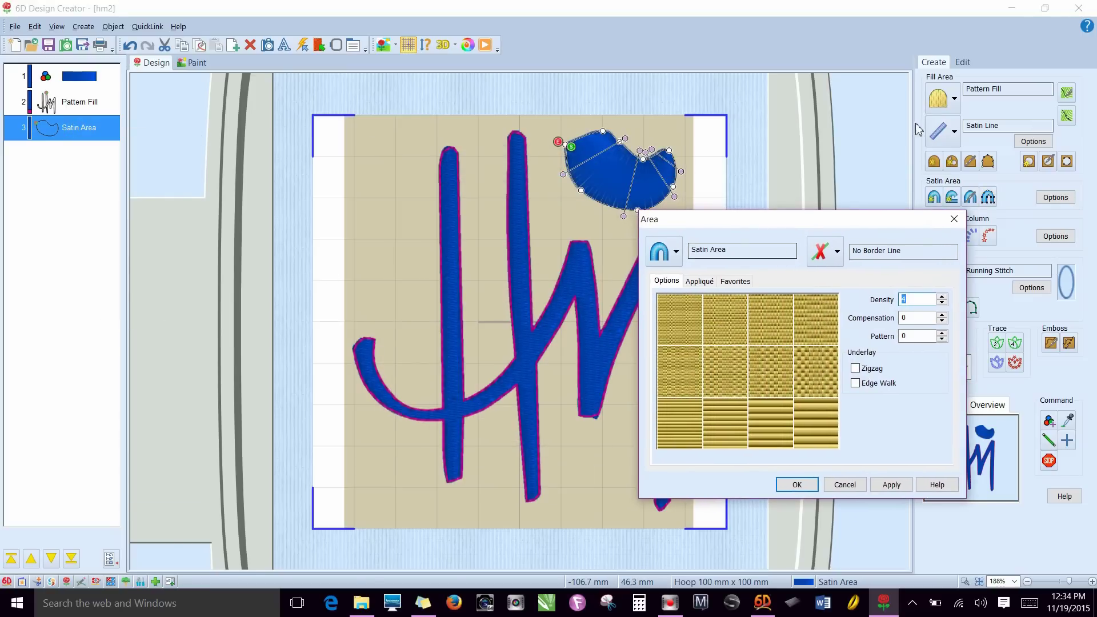
left_click(837, 252)
left_click(845, 291)
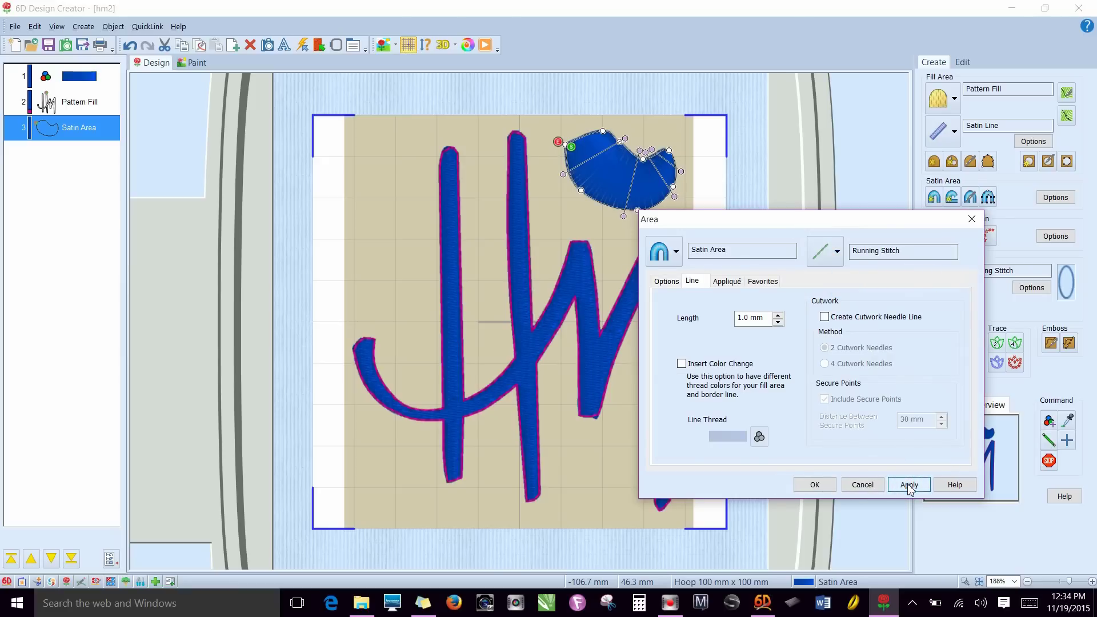
Step: Change the satin area's border line to Satin Line and accept the area properties
left_click(827, 254)
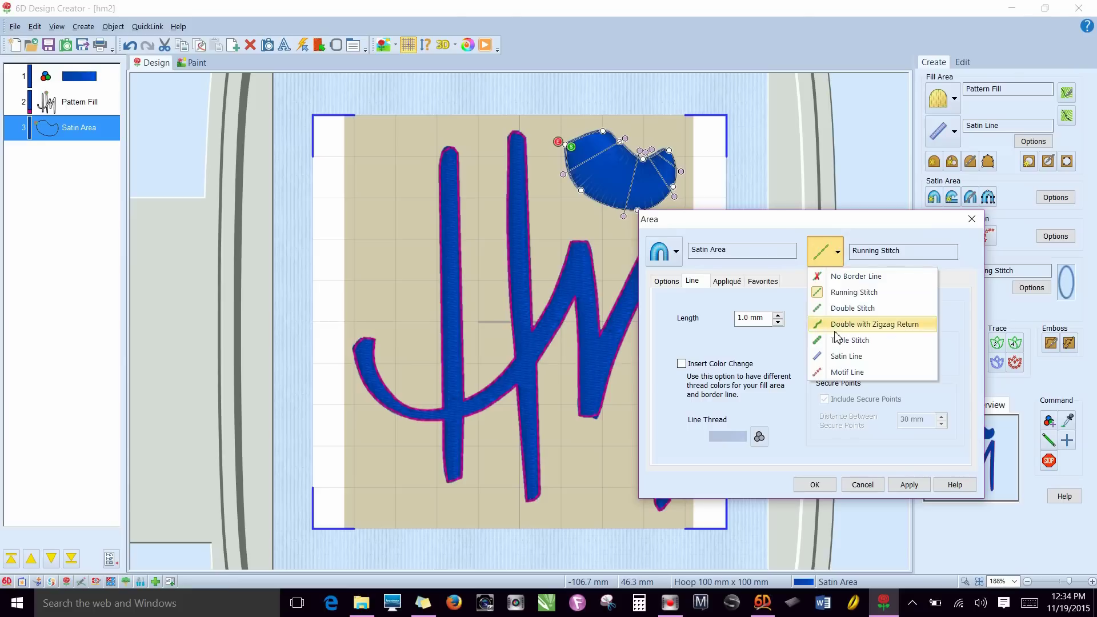
left_click(849, 356)
left_click(889, 485)
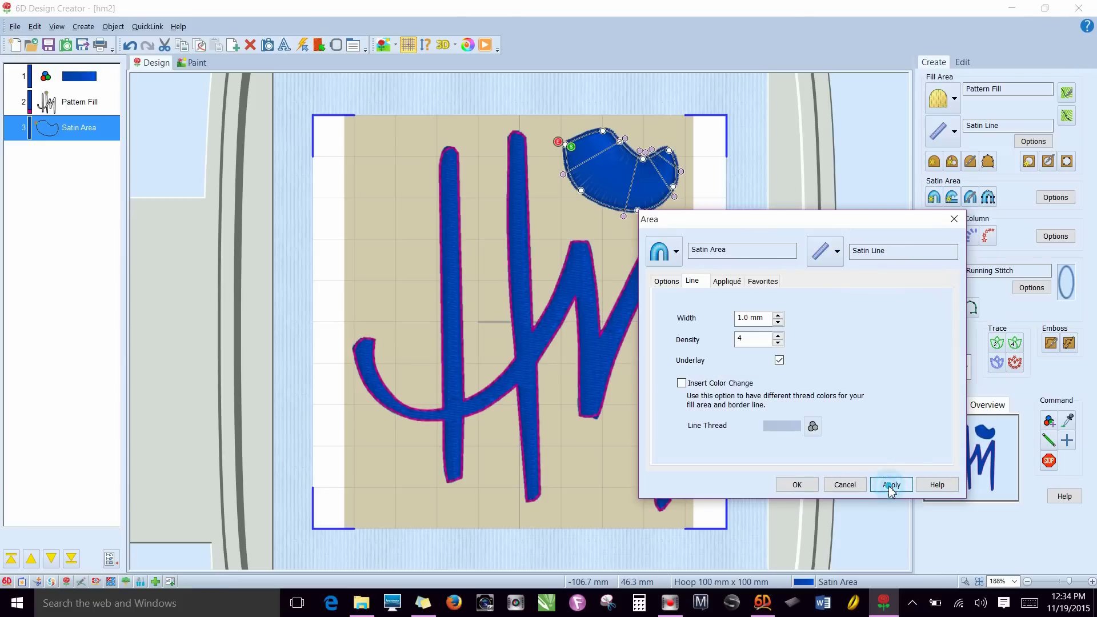
left_click(795, 486)
left_click(49, 109)
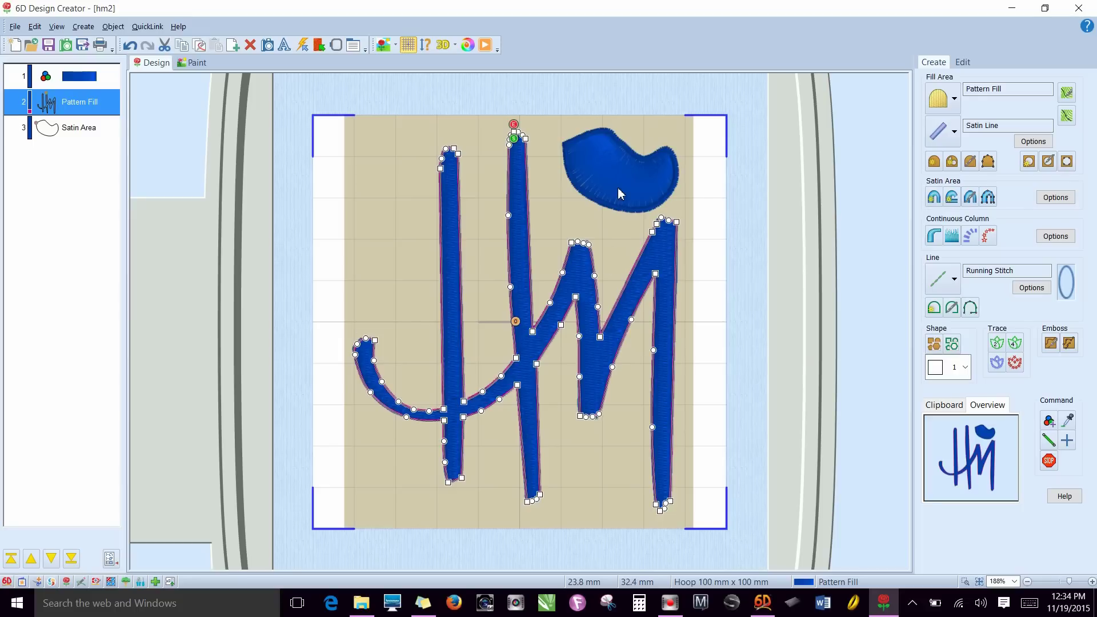
left_click(989, 200)
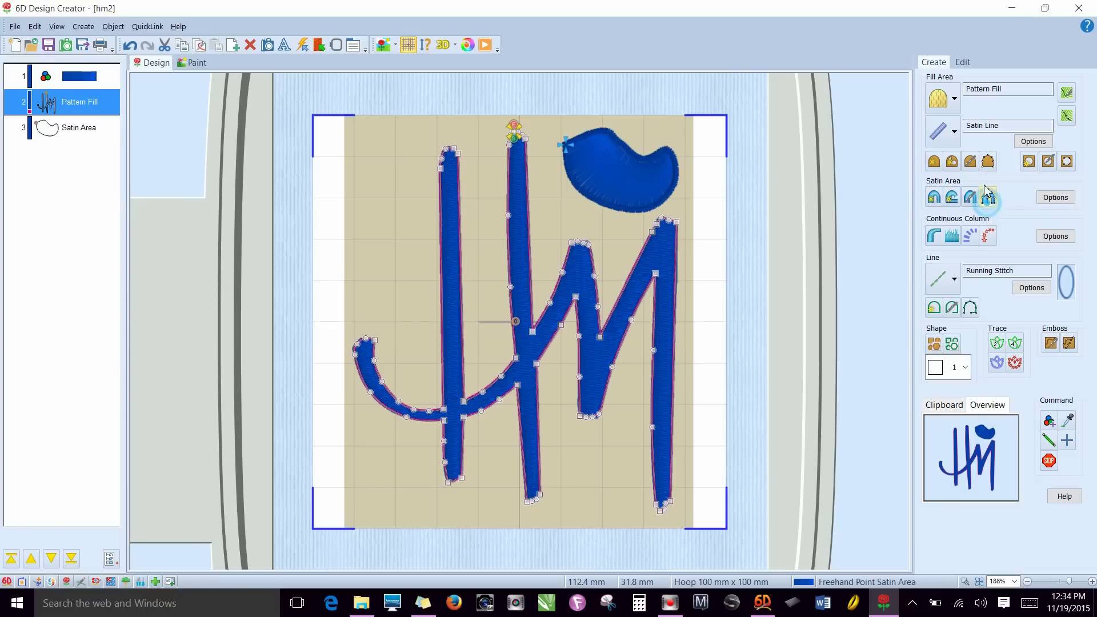
left_click(976, 164)
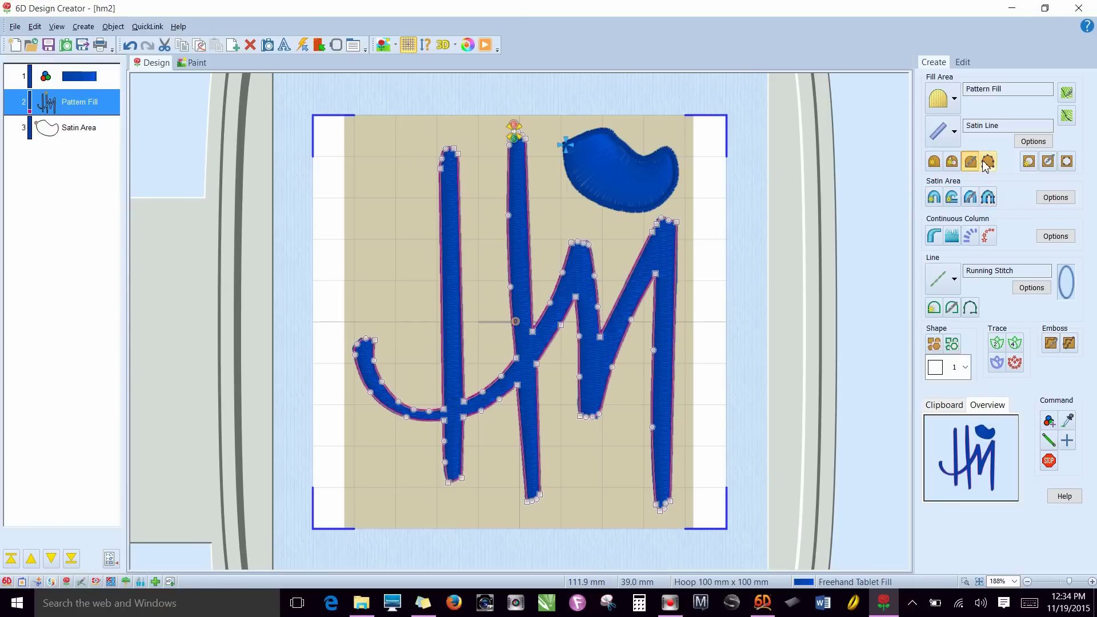
left_click(934, 198)
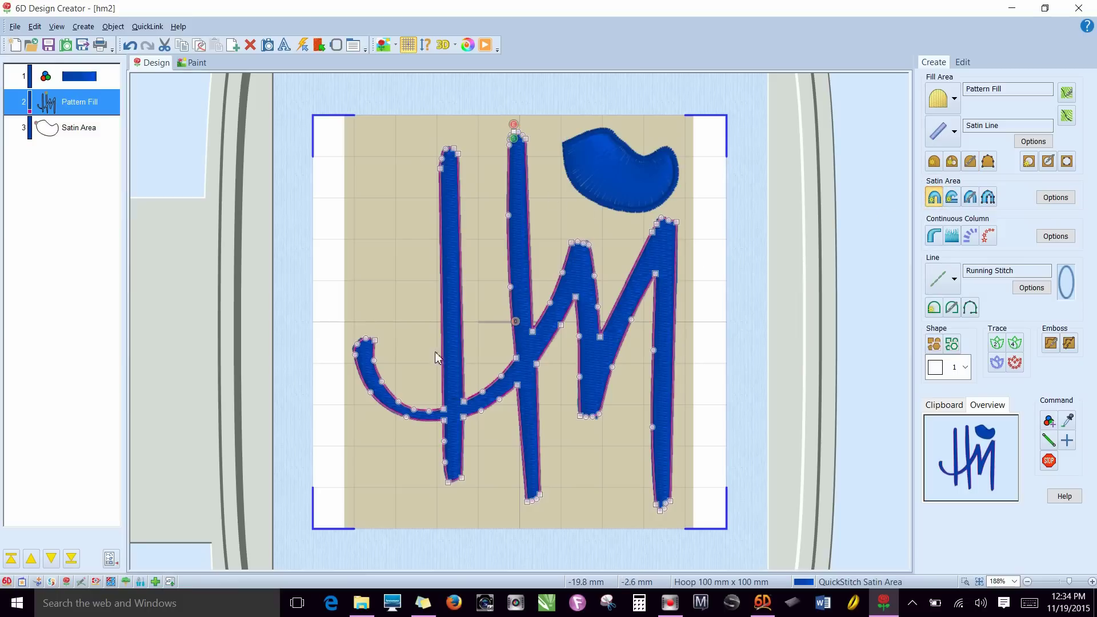
left_click(970, 197)
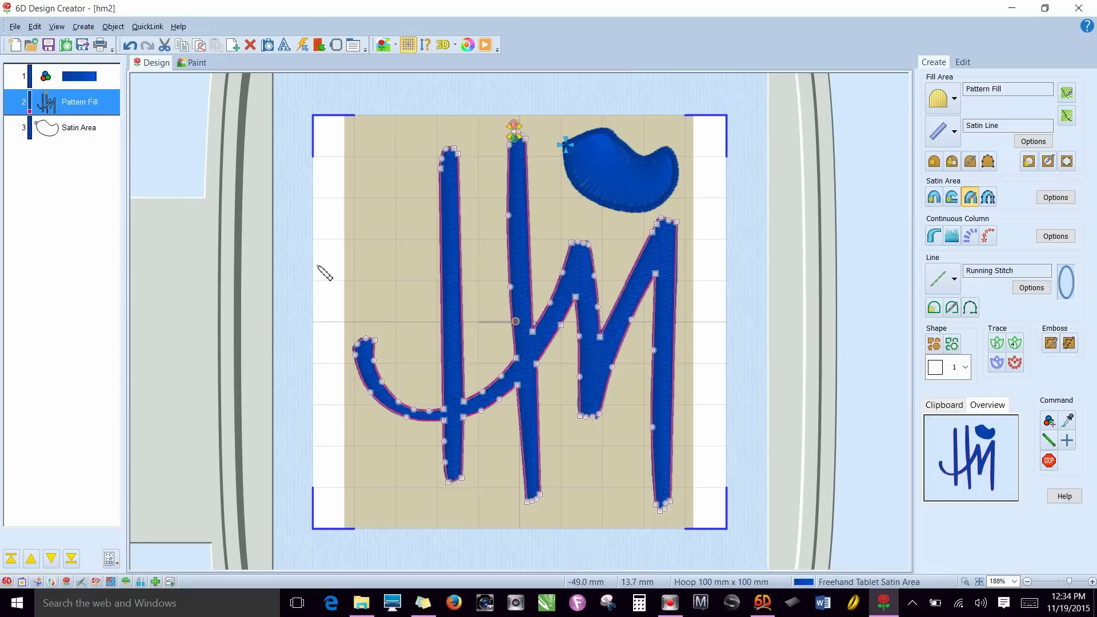
left_click(988, 197)
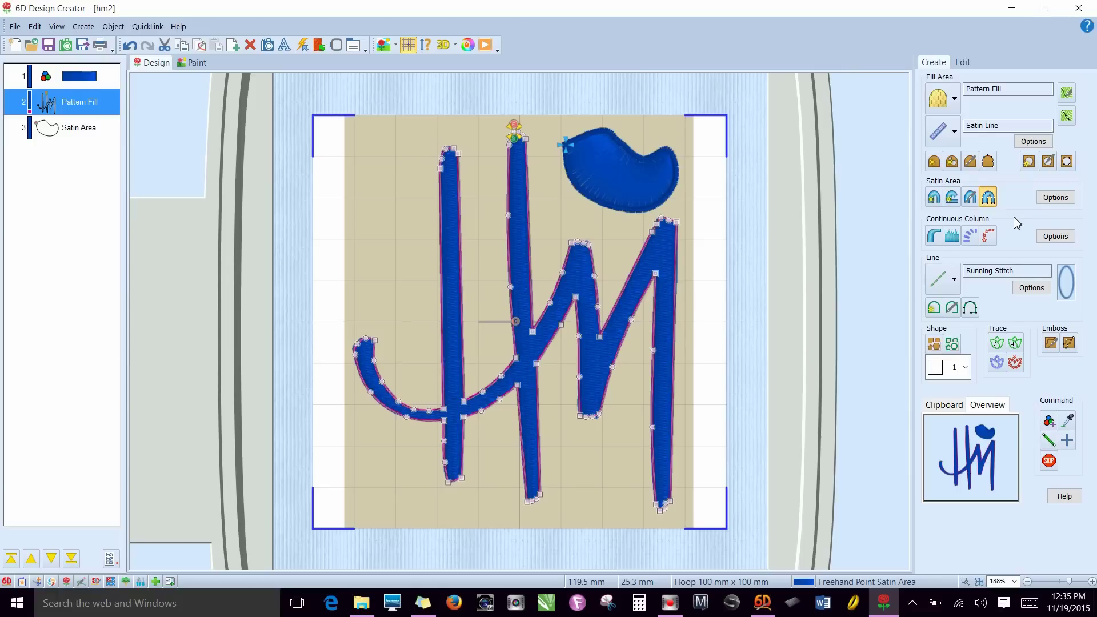
Step: Delete the freehand satin area above the M from the design
left_click(81, 130)
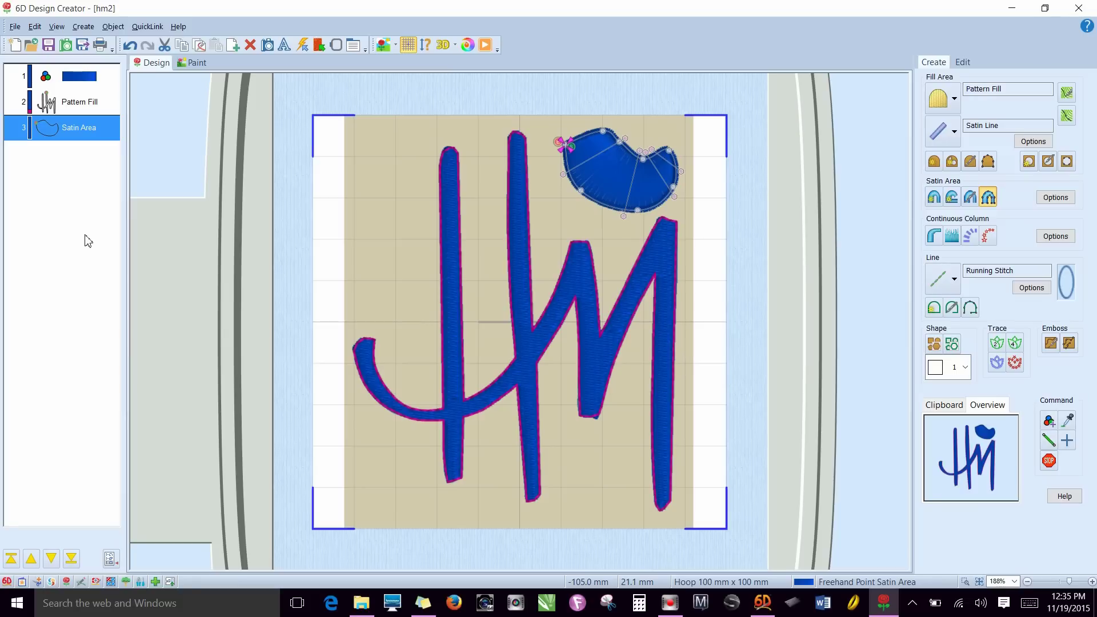
right_click(68, 137)
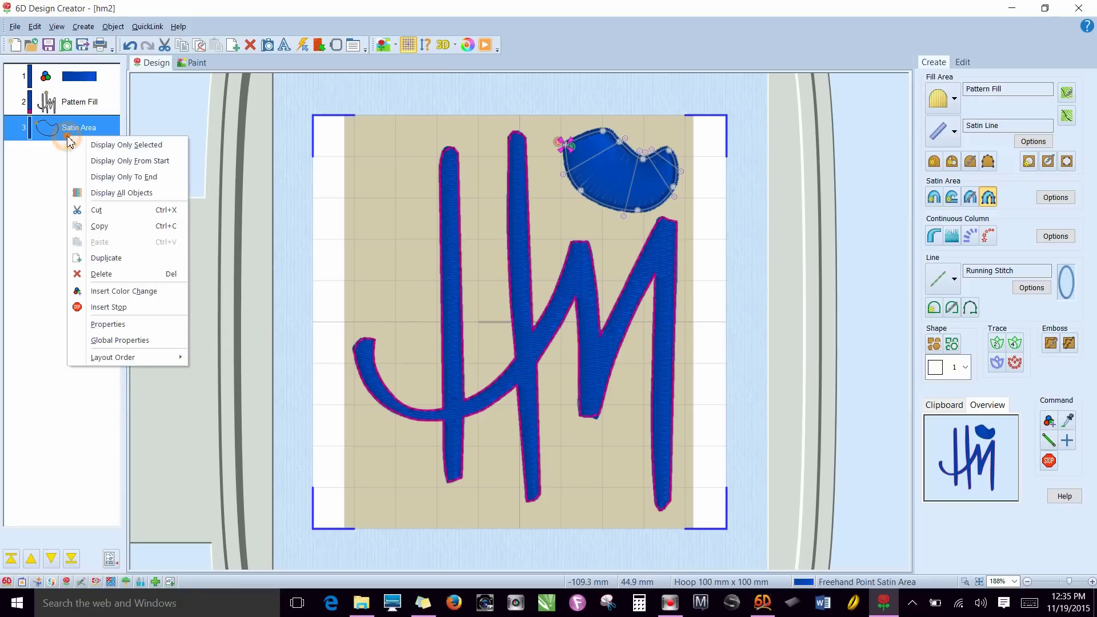
left_click(101, 275)
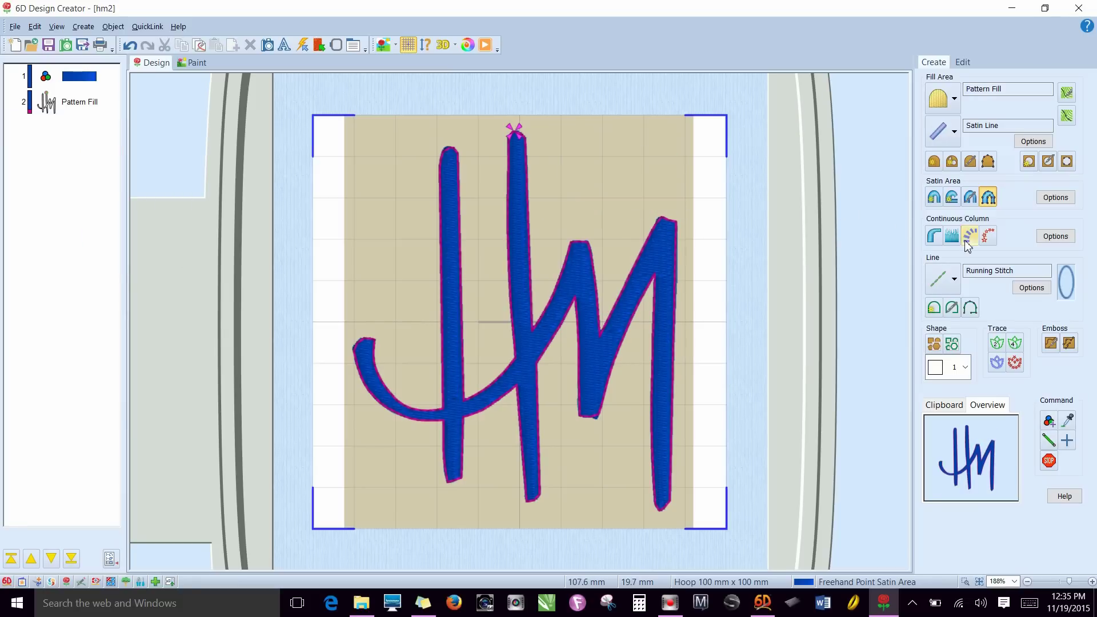
Step: Draw a wide continuous satin column running diagonally down across the upper end of the M's right stem
left_click(934, 236)
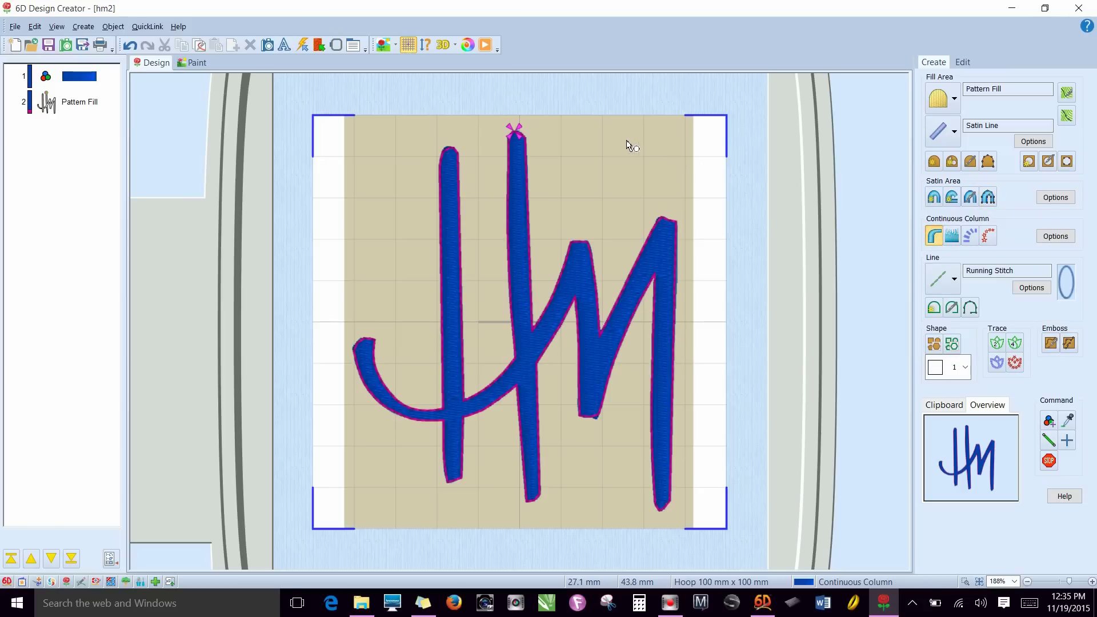
left_click(587, 140)
left_click(612, 125)
left_click(599, 158)
left_click(627, 141)
left_click(610, 178)
left_click(640, 156)
left_click(630, 195)
left_click(652, 171)
left_click(641, 210)
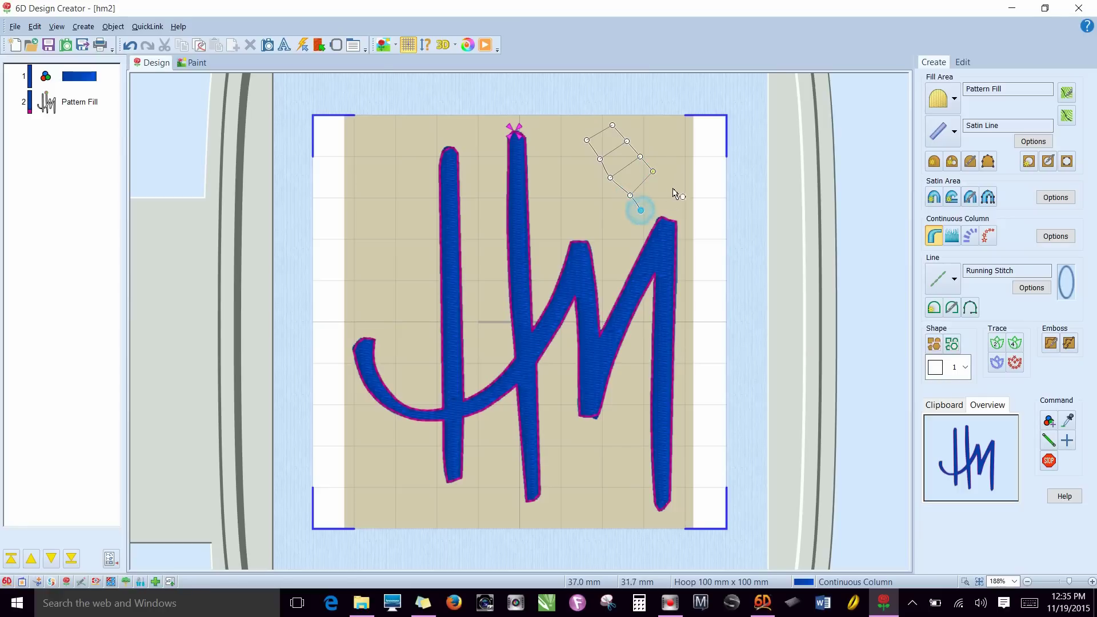
left_click(673, 182)
left_click(659, 231)
left_click(684, 204)
left_click(679, 258)
left_click(703, 226)
left_click(695, 278)
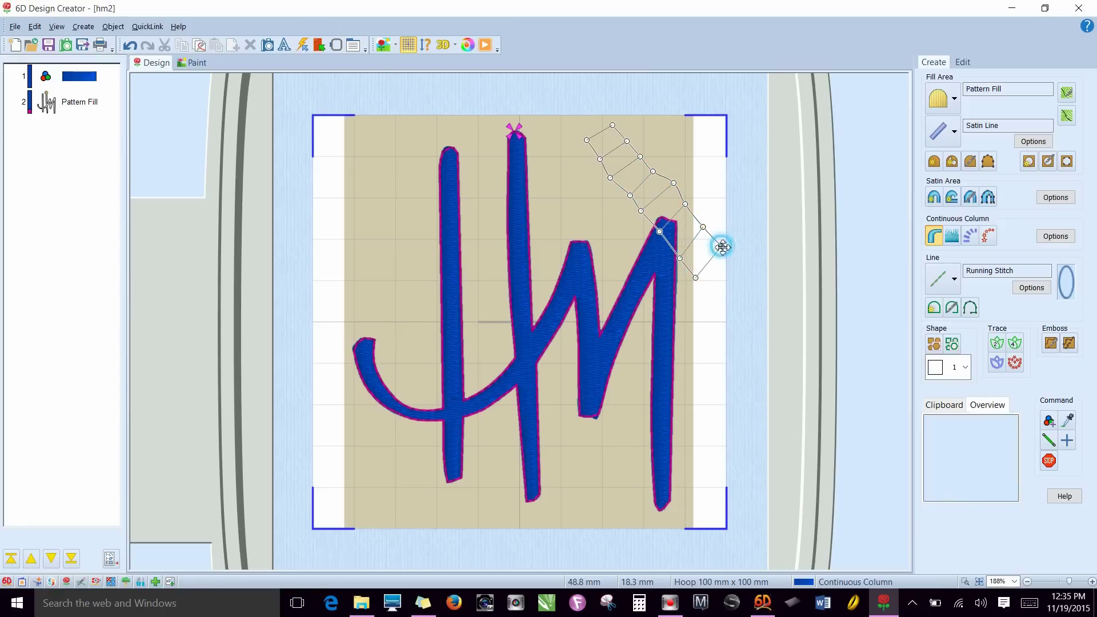
right_click(723, 248)
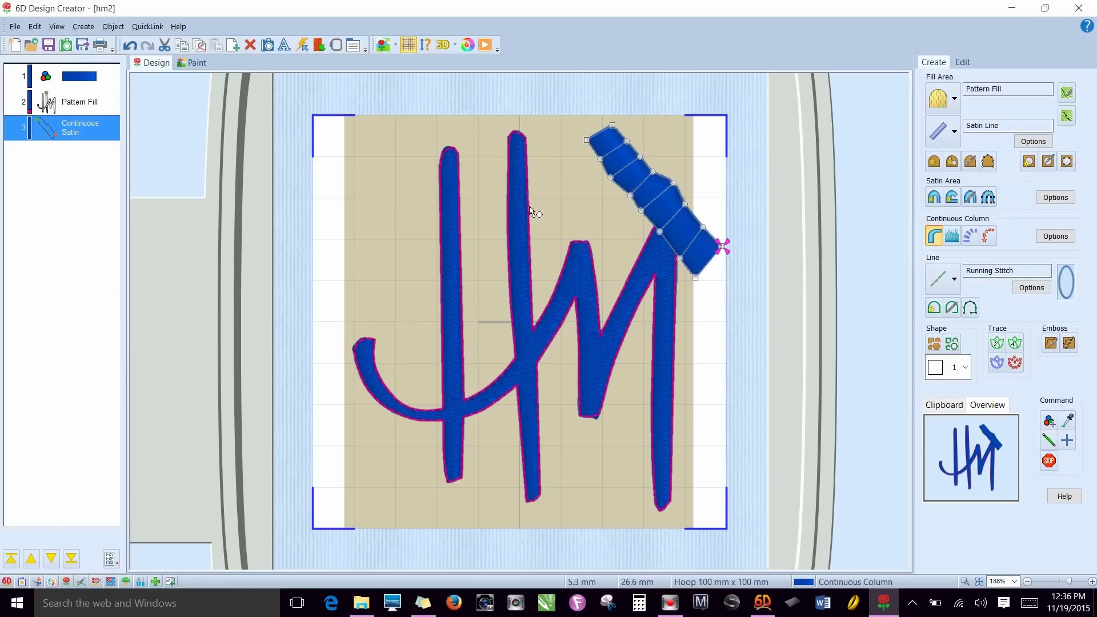
Step: Draw a second, narrower continuous satin column with tapered ends, curving from beside the H's right stem down to the M's first peak
left_click(545, 171)
left_click(548, 180)
left_click(557, 179)
left_click(555, 190)
left_click(568, 189)
left_click(559, 201)
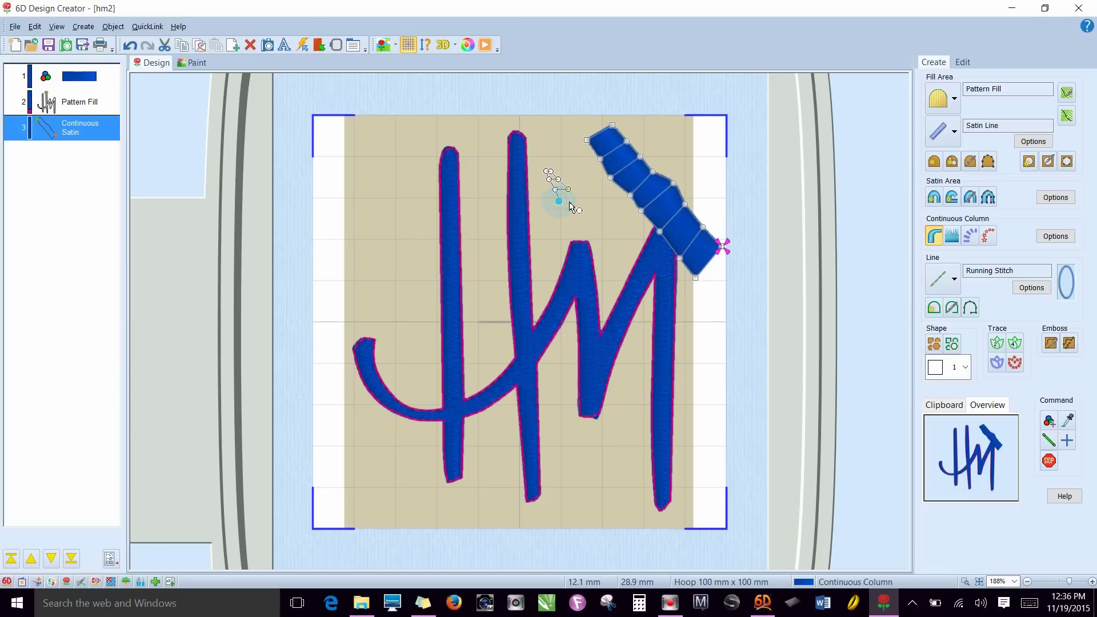
left_click(575, 202)
left_click(565, 214)
left_click(586, 220)
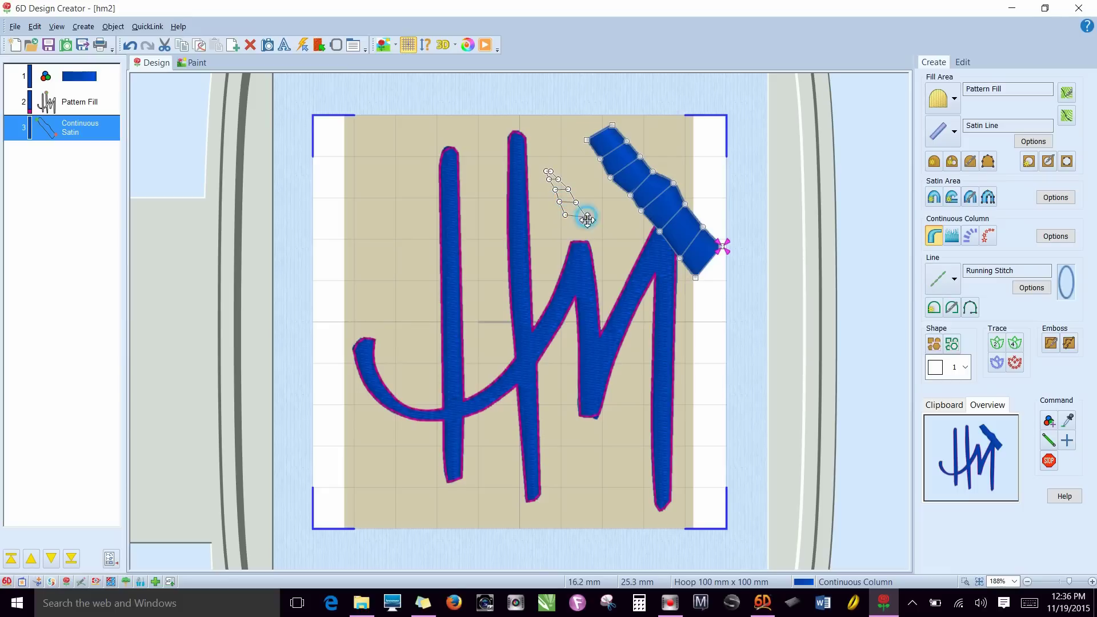
left_click(580, 228)
left_click(598, 228)
left_click(594, 239)
left_click(603, 240)
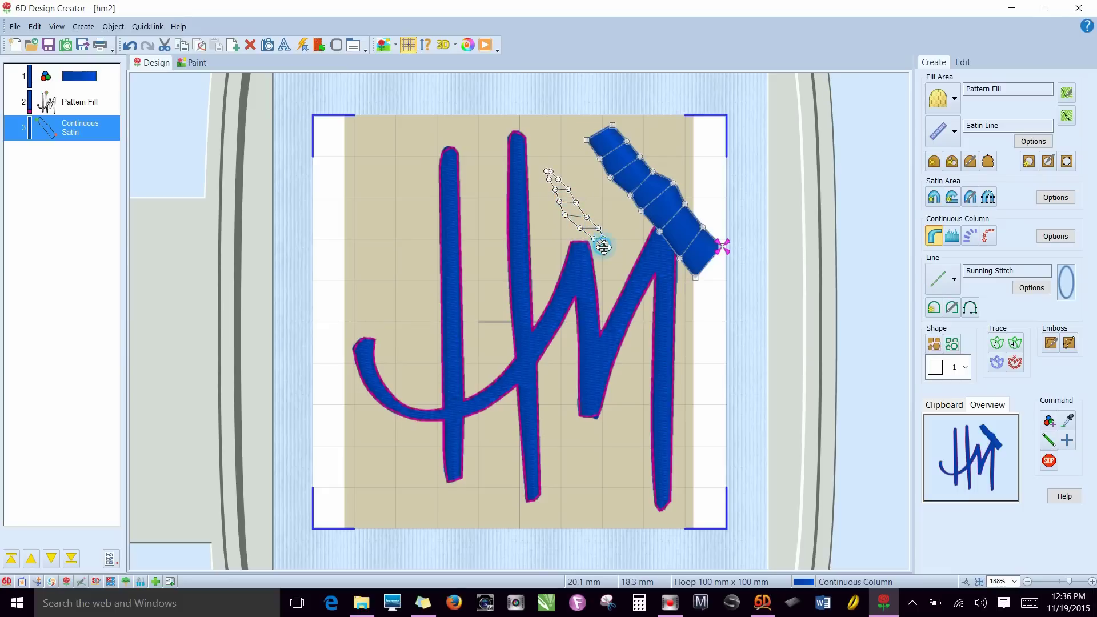
left_click(608, 246)
left_click(603, 248)
key("Return")
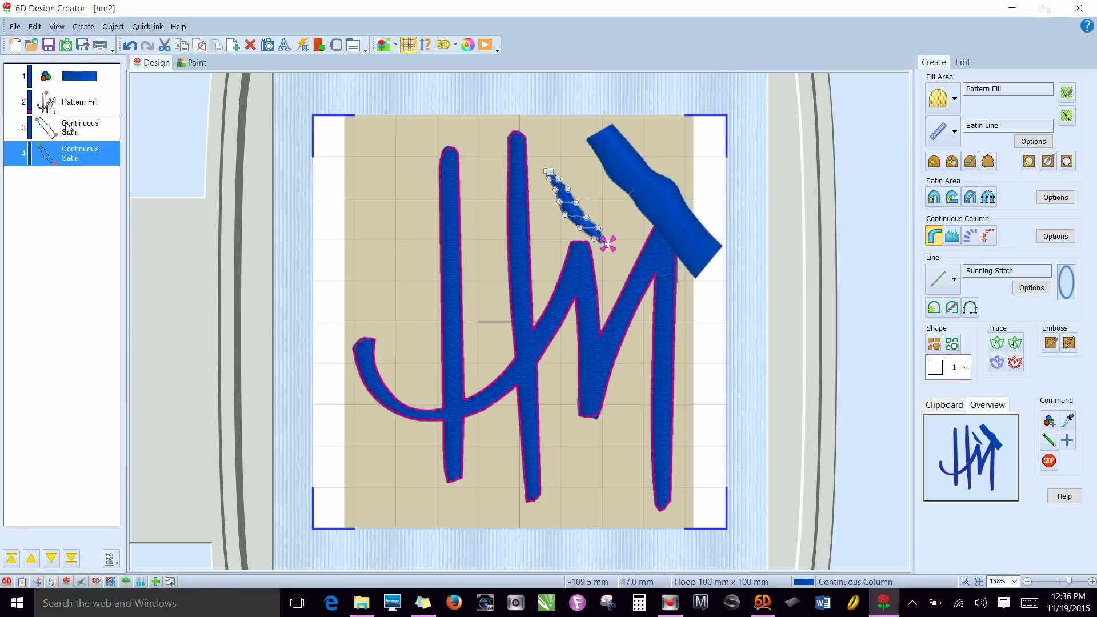
Step: Draw a wavy freehand point line of type Satin Line across the upper part of the H's left stem
left_click(74, 102)
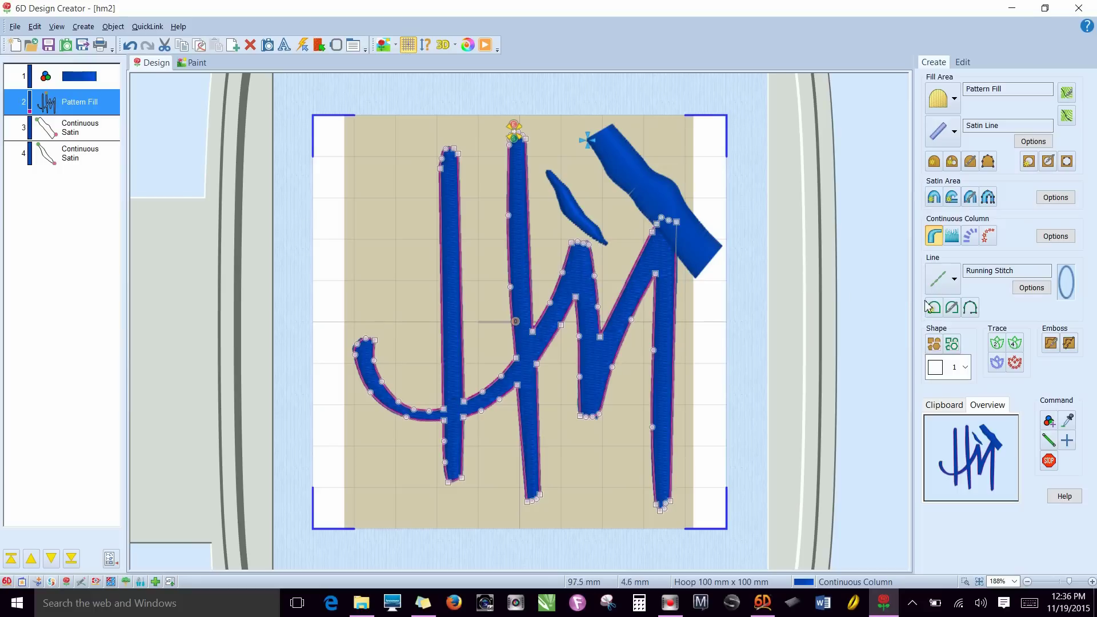
left_click(955, 281)
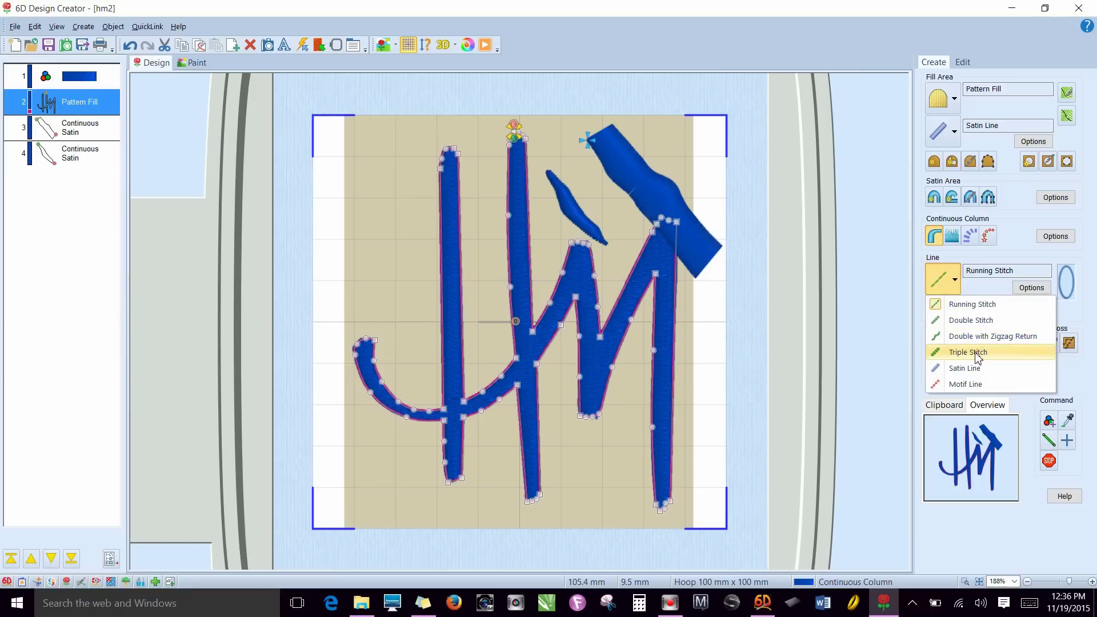
left_click(975, 369)
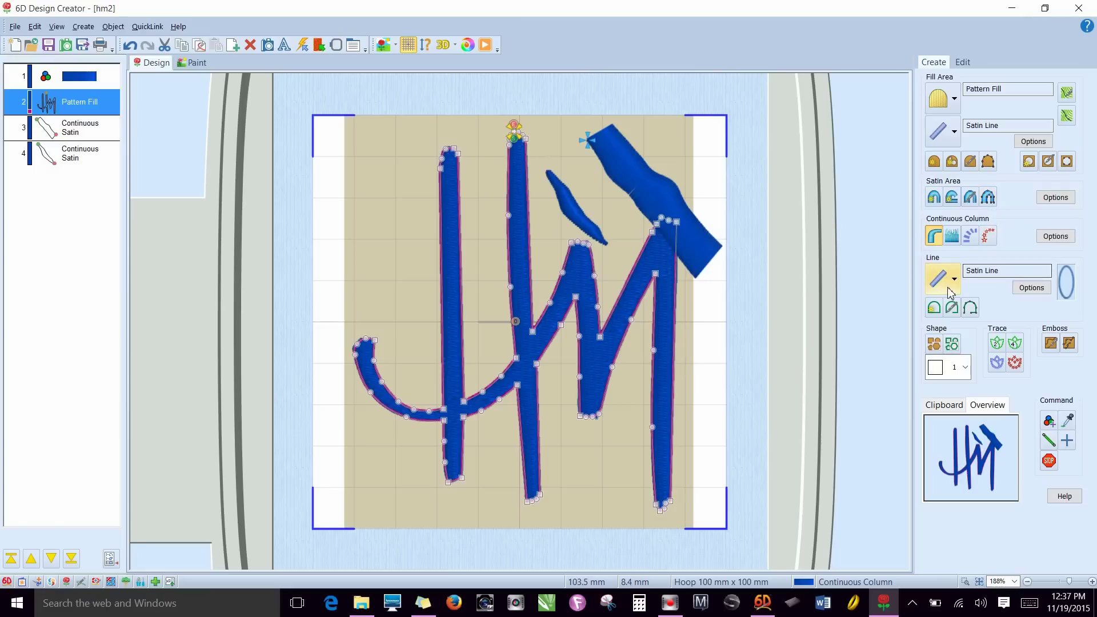
left_click(971, 308)
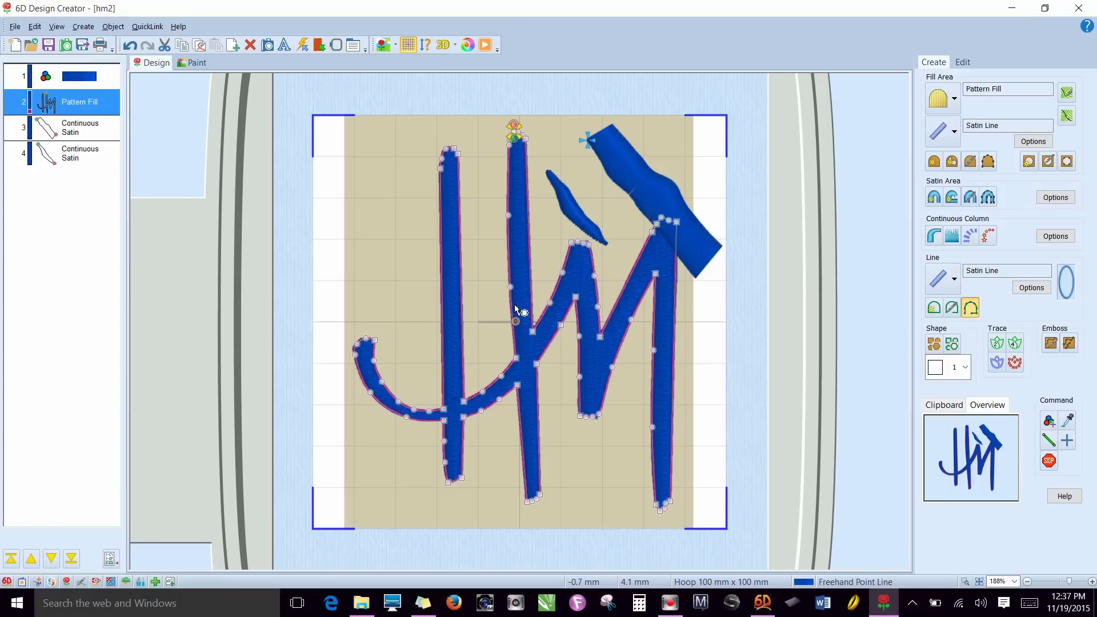
left_click(360, 238)
left_click(374, 213)
left_click(397, 216)
left_click(399, 244)
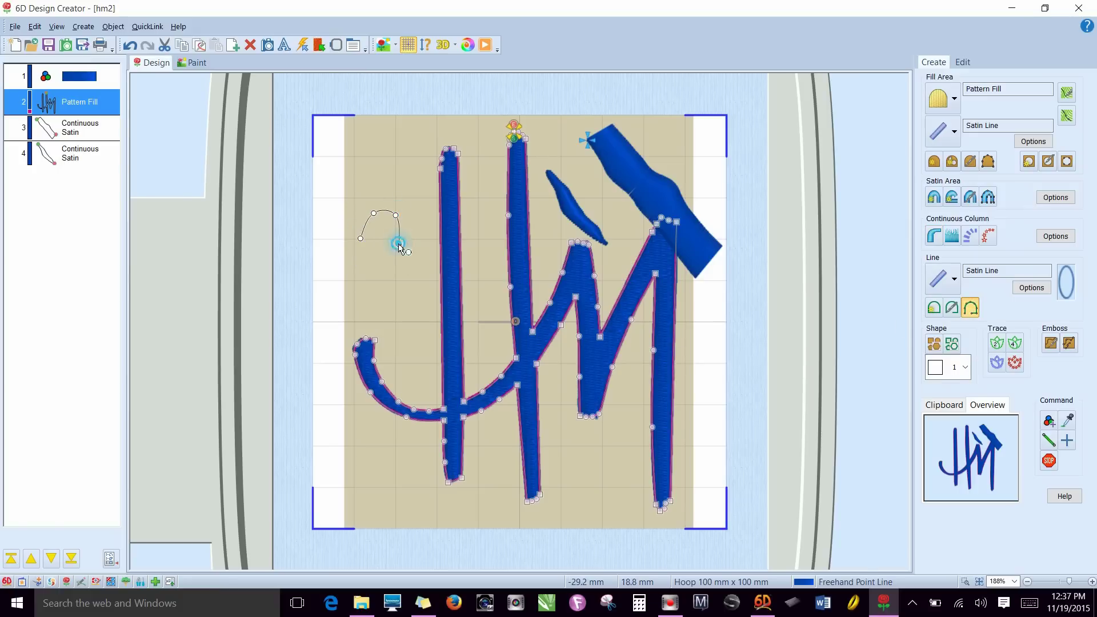
left_click(406, 275)
left_click(415, 280)
left_click(454, 279)
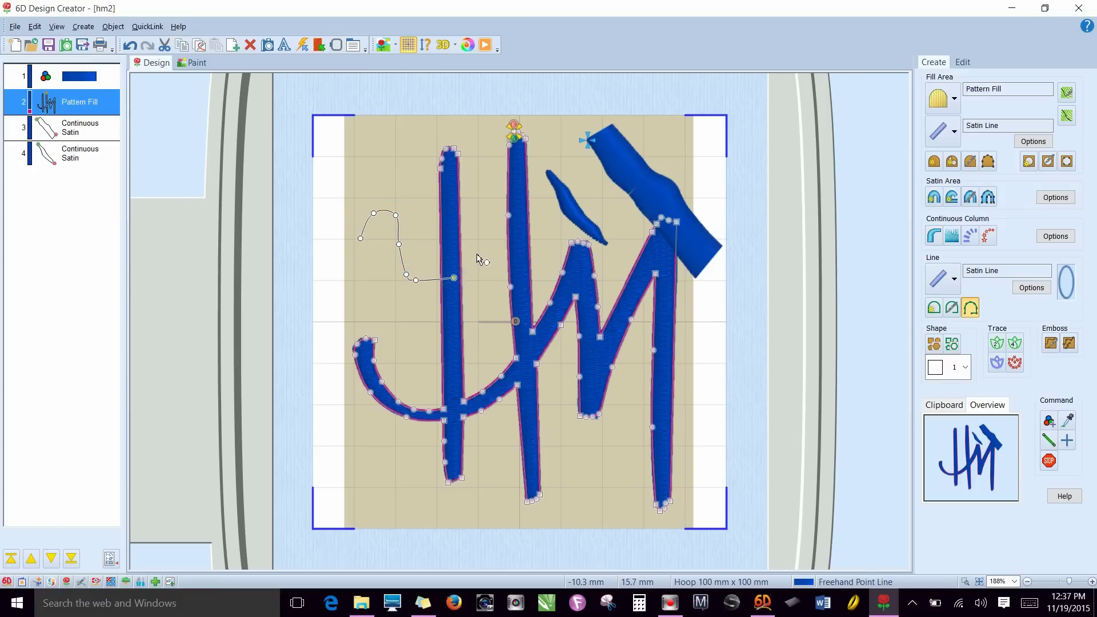
left_click(478, 249)
right_click(490, 230)
left_click(489, 220)
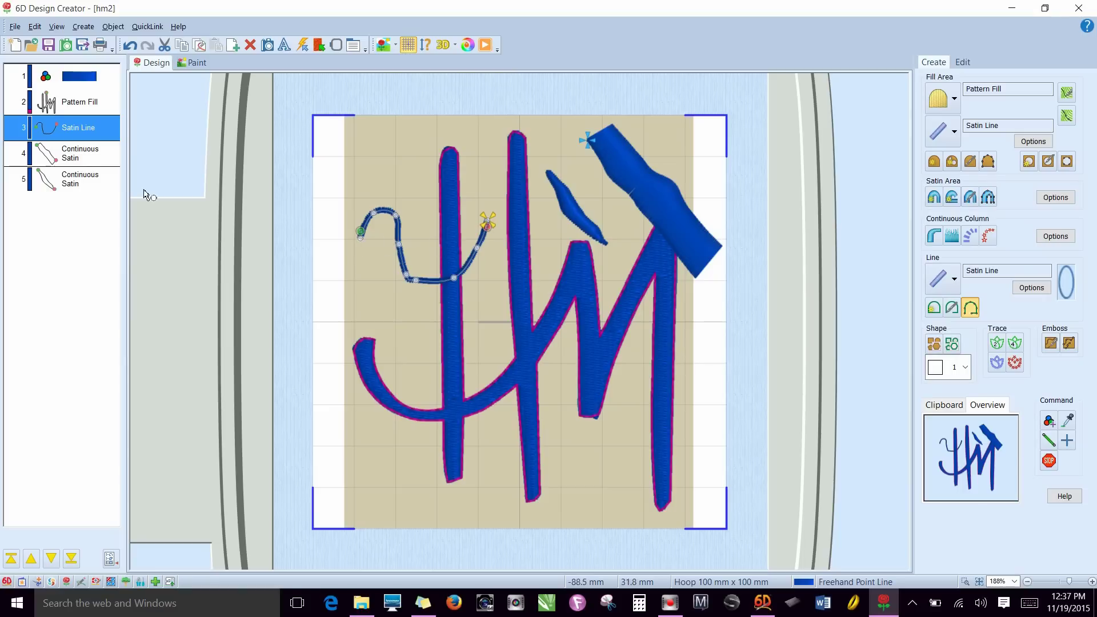
Step: Smooth the wavy satin line's lower bend by repositioning its nodes left of the H's left stem
left_click(94, 180)
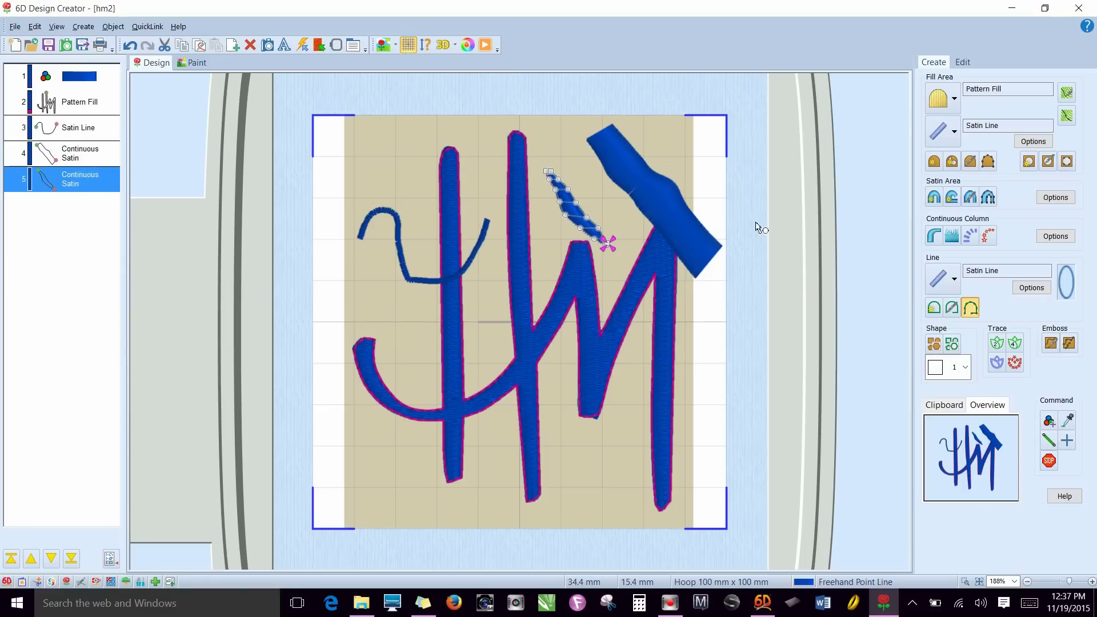
left_click(963, 62)
left_click(1034, 259)
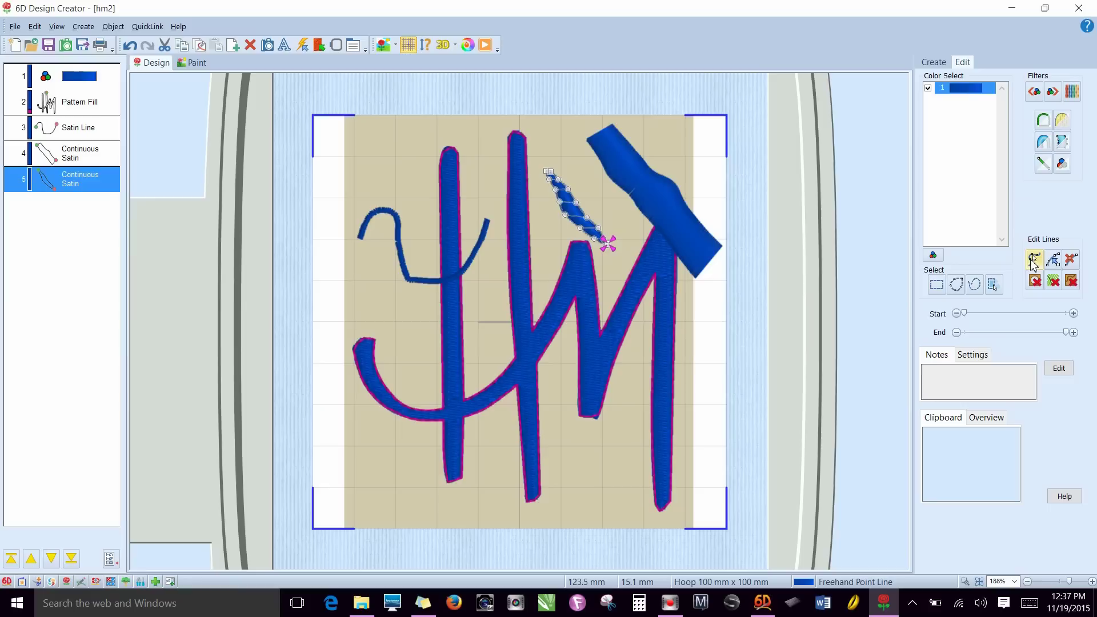
left_click(416, 277)
mouse_move(406, 274)
left_mouse_down()
mouse_move(402, 265)
mouse_move(420, 280)
left_mouse_up()
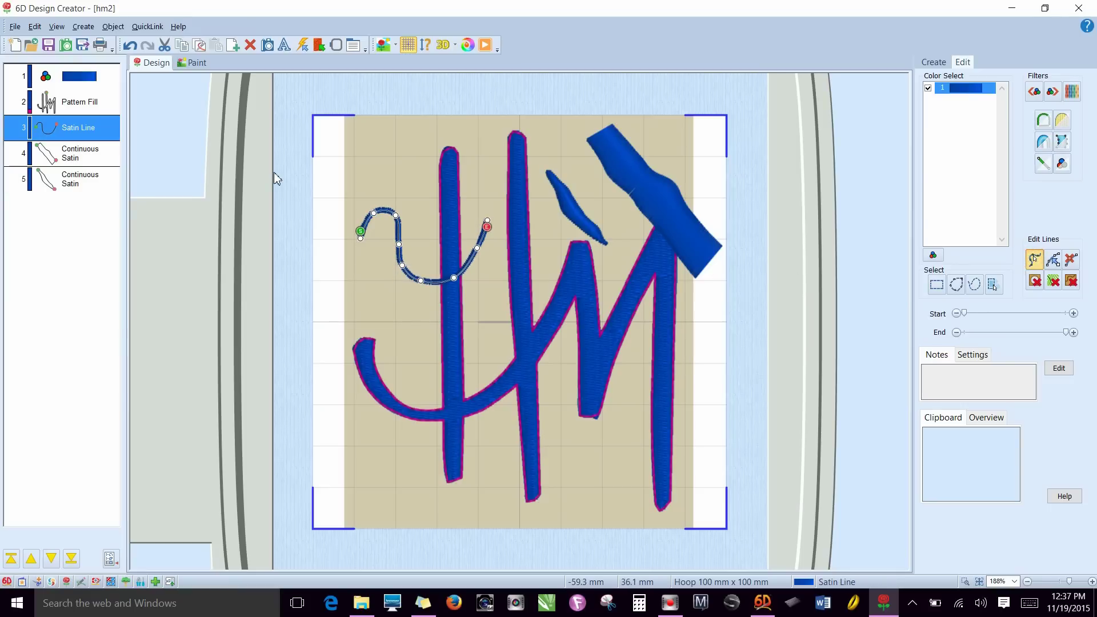
Step: Set the wavy satin line's width to 3.0 mm and accept its properties
left_click(83, 158)
left_click(87, 126)
right_click(92, 133)
left_click(122, 318)
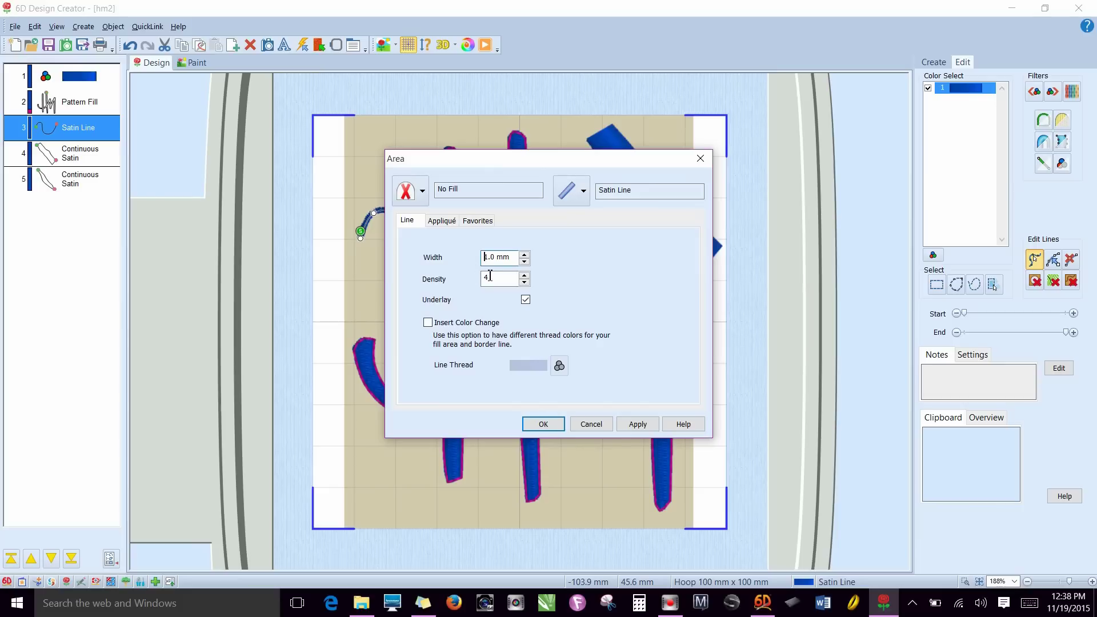
mouse_move(498, 257)
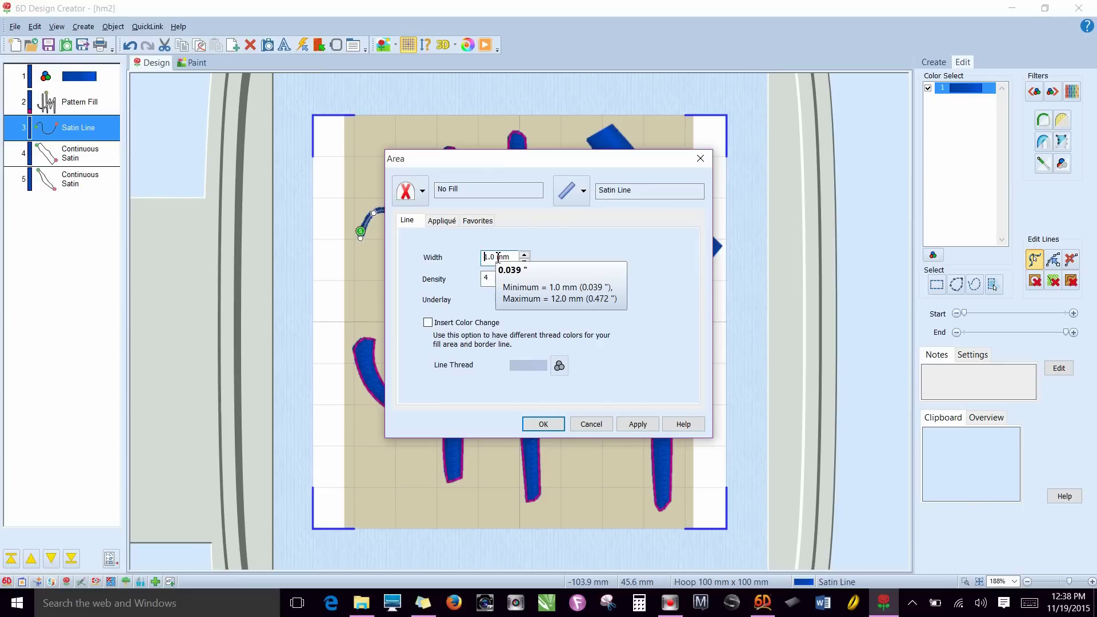
left_click(495, 278)
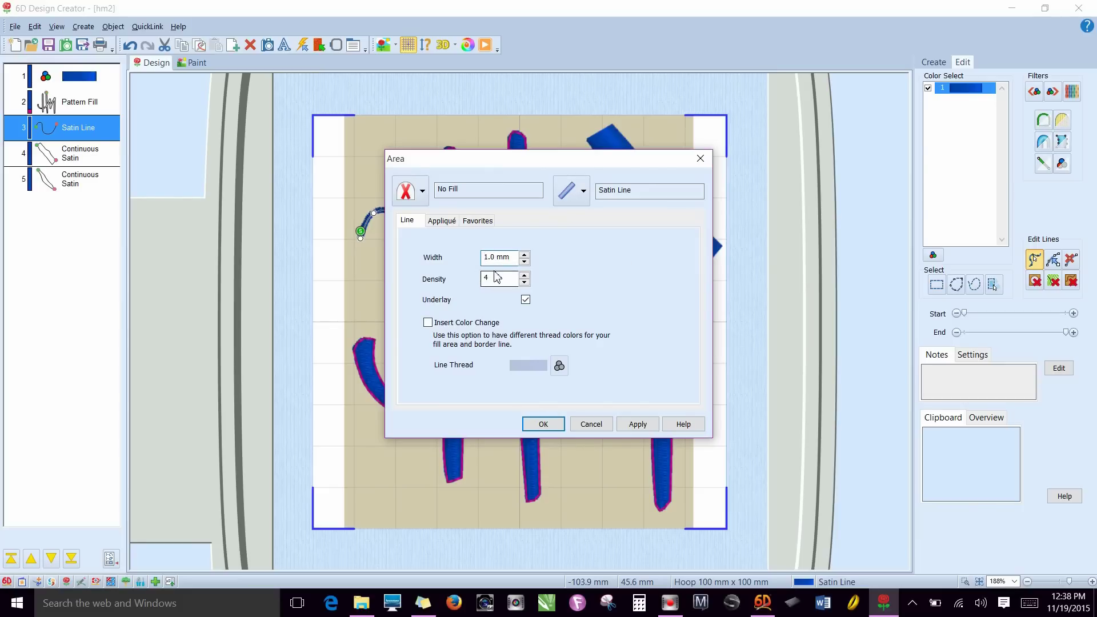
left_click_drag(490, 258, 484, 262)
type("3.")
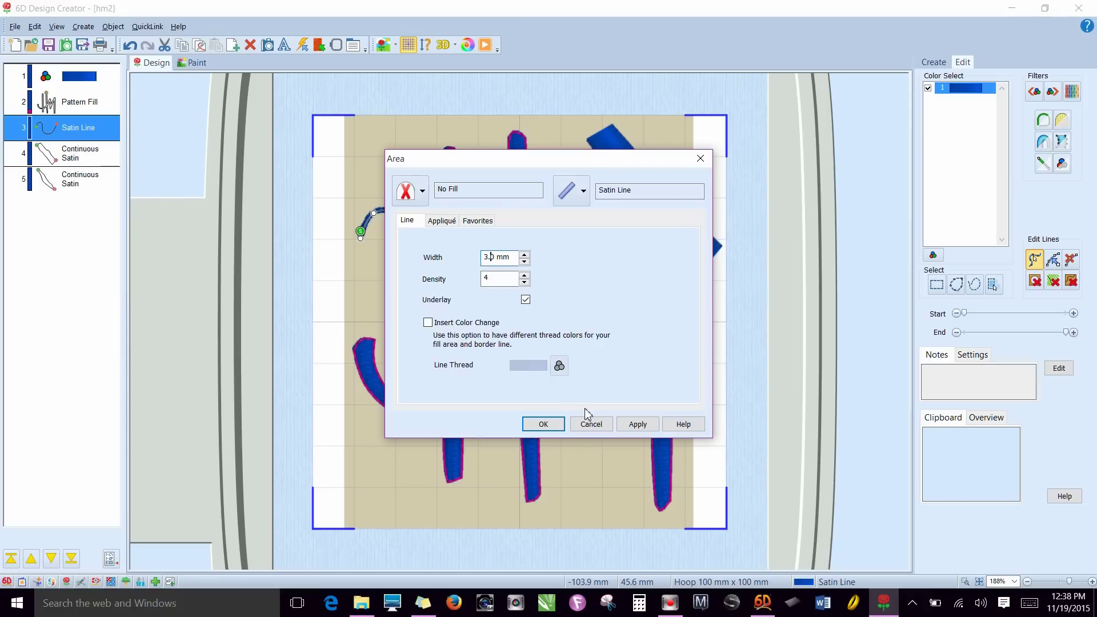
left_click(633, 422)
left_click(543, 424)
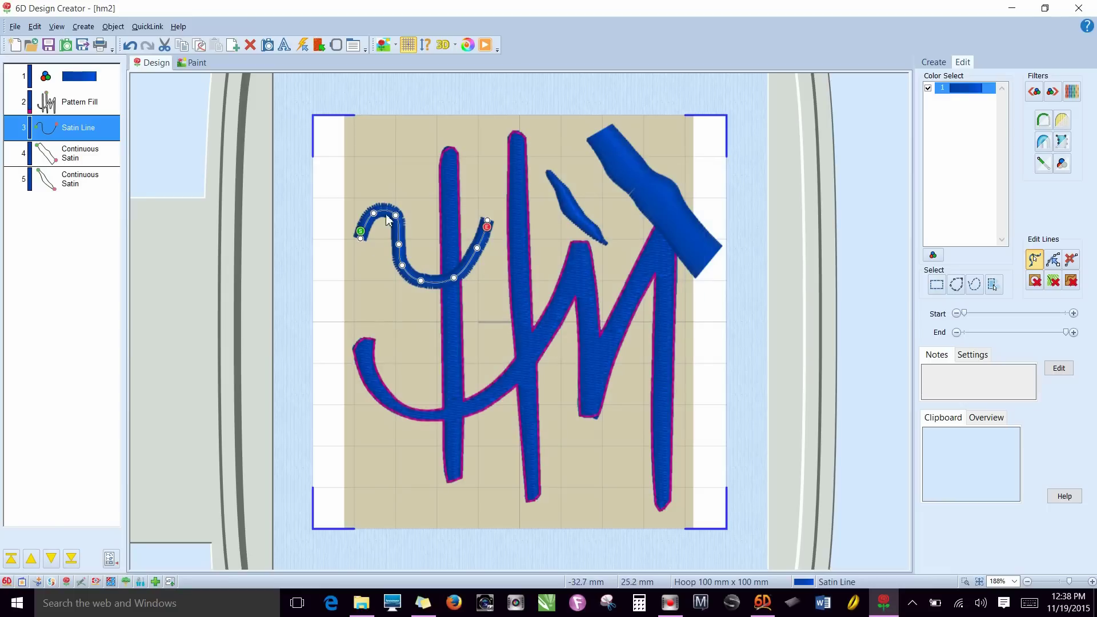
Step: Draw a Feathered Satin column across the foot of the H, placed directly after the color command in the object order
left_click(88, 83)
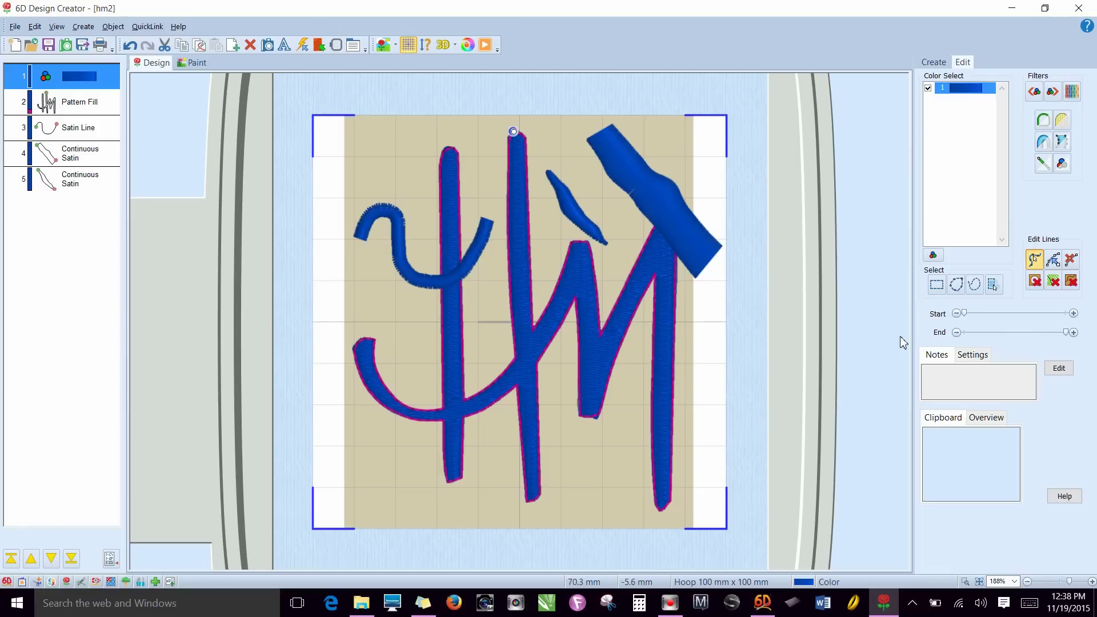
left_click(933, 61)
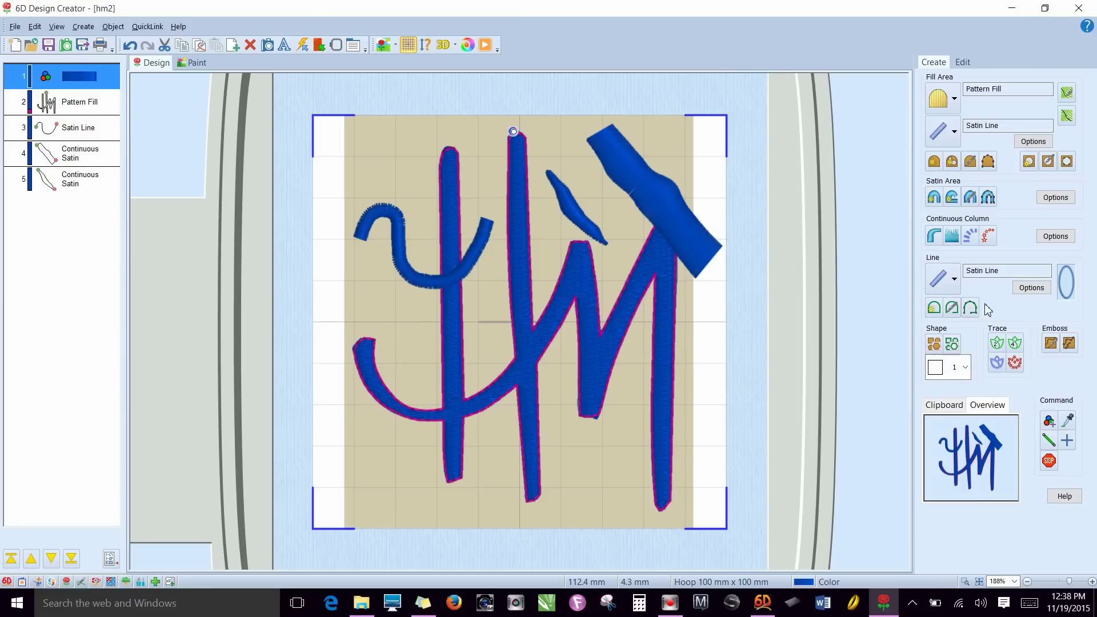
left_click(955, 279)
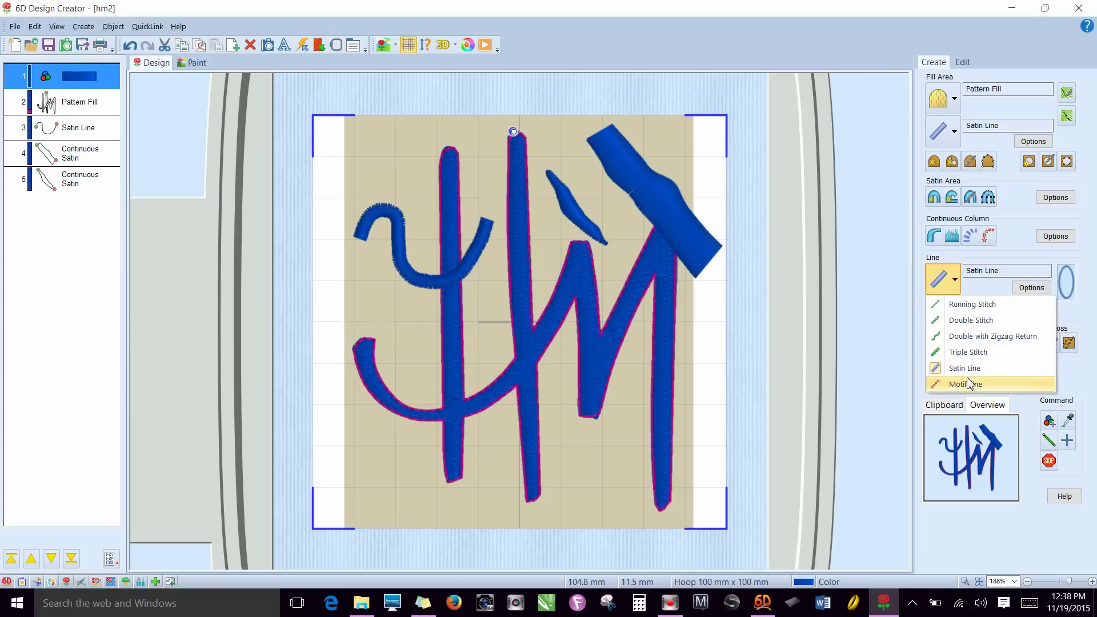
left_click(978, 271)
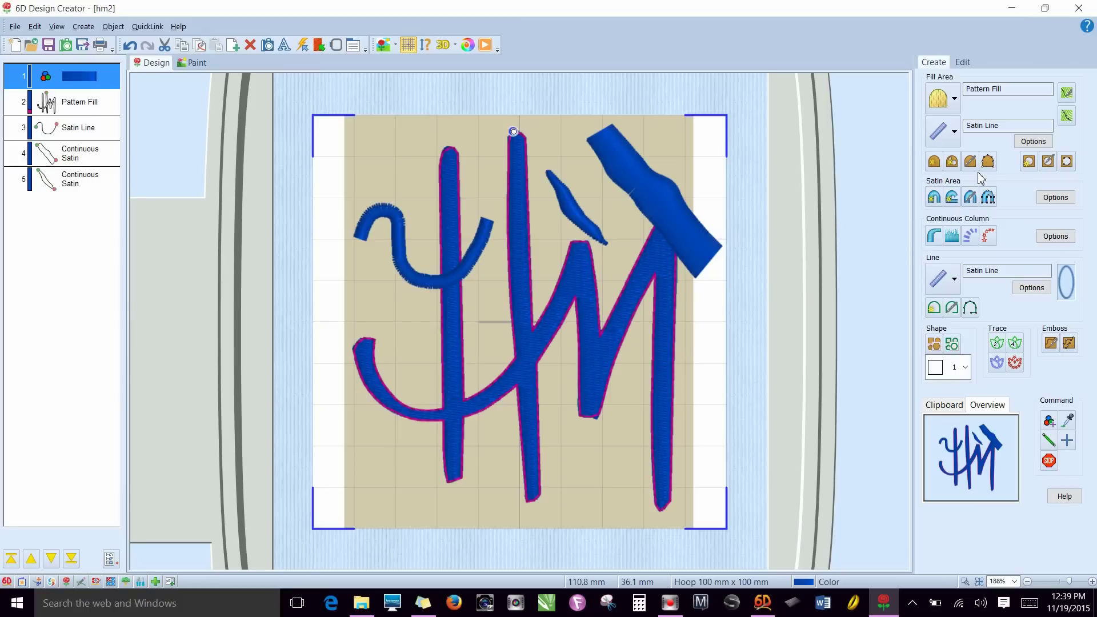
left_click(936, 239)
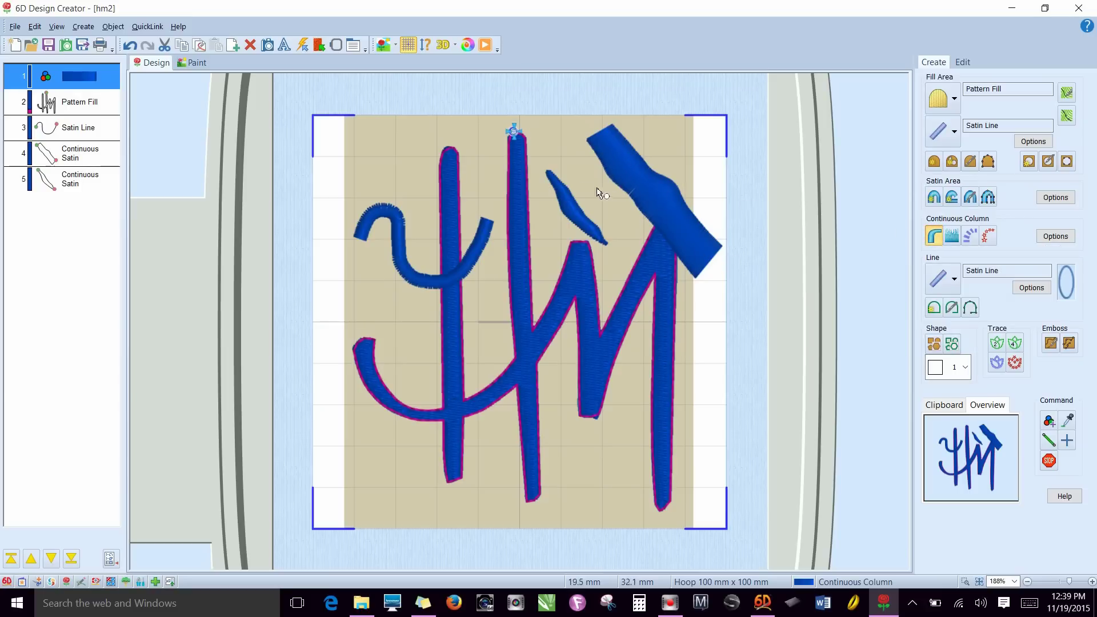
left_click(950, 236)
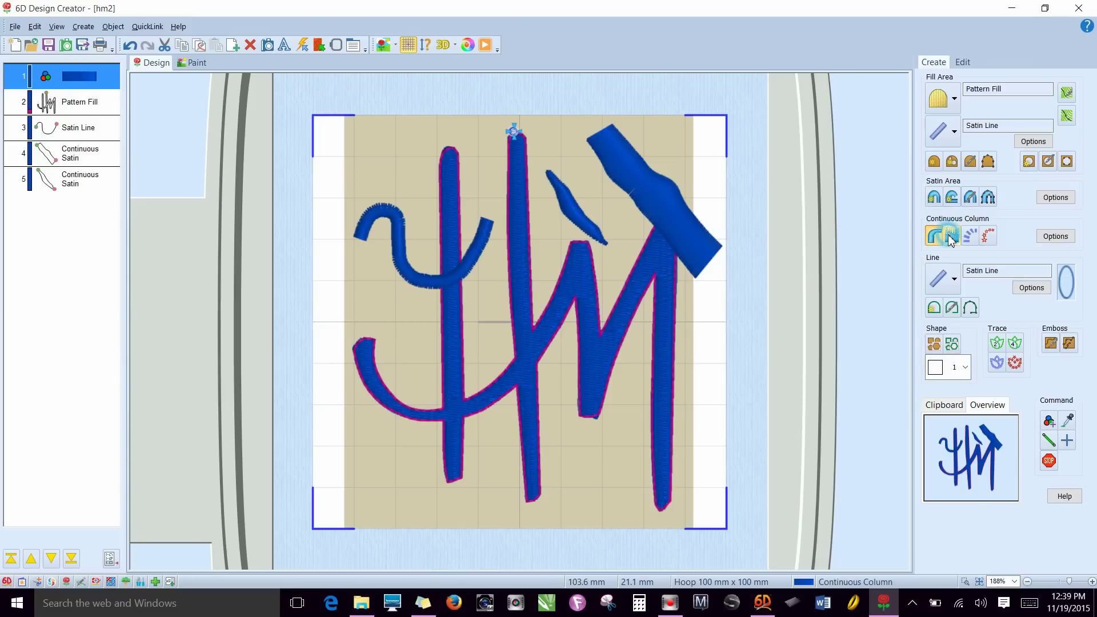
left_click(378, 507)
left_click(376, 473)
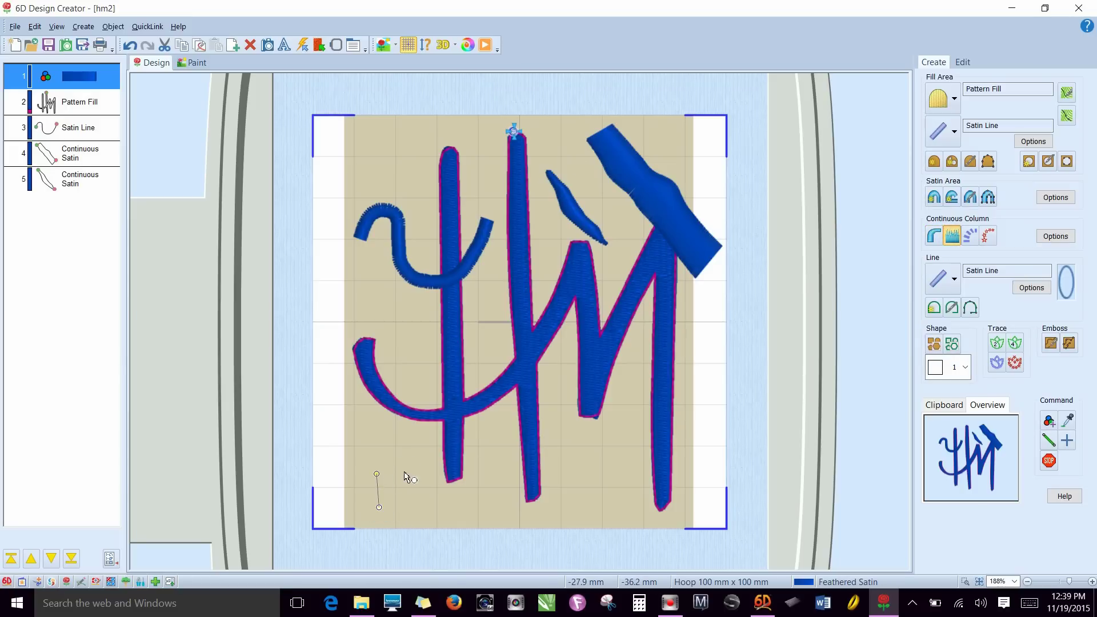
left_click(402, 470)
left_click(408, 507)
left_click(425, 502)
left_click(427, 465)
left_click(460, 503)
left_click(465, 463)
left_click(488, 500)
left_click(500, 457)
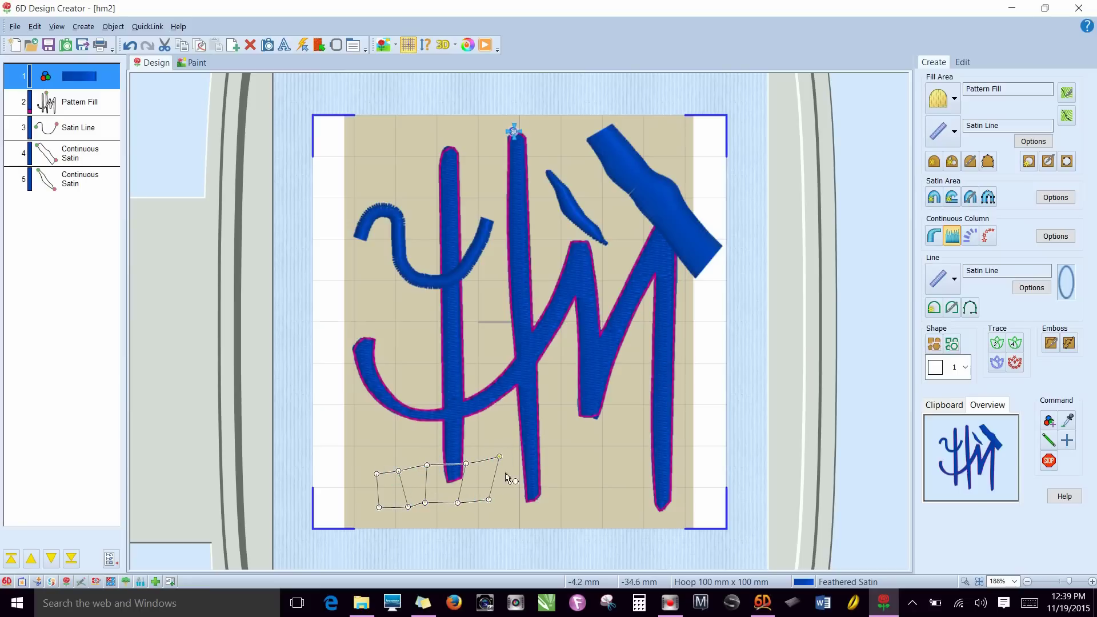
left_click(514, 500)
left_click(519, 454)
key("Return")
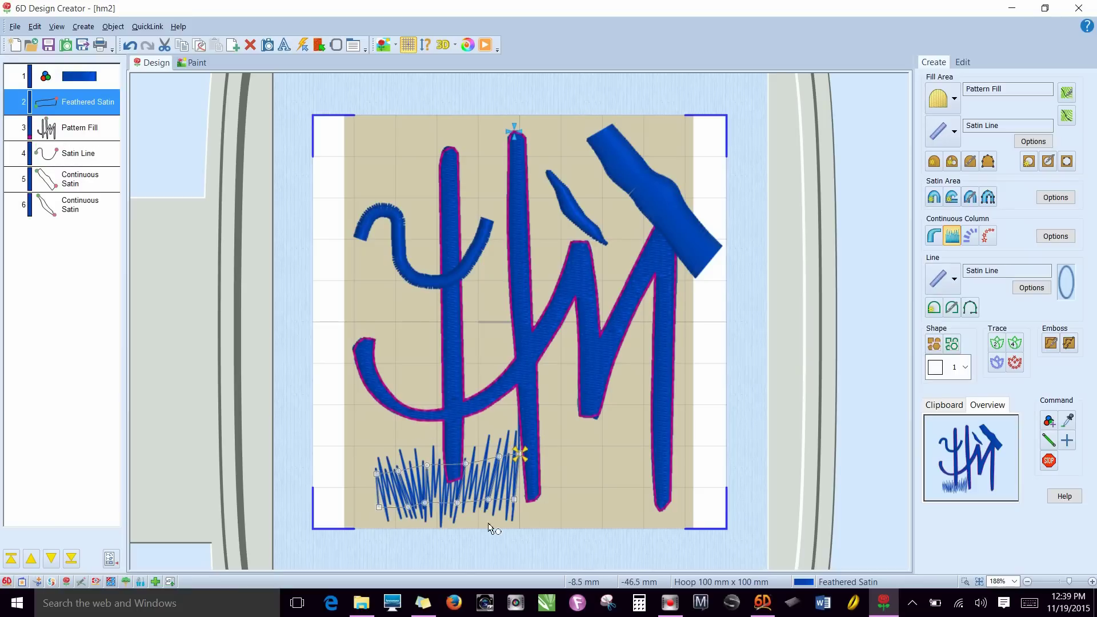
Step: Set the feathered satin column's Feather Type to SideA and apply it, with its properties dialog moved clear of the column
right_click(79, 97)
left_click(104, 287)
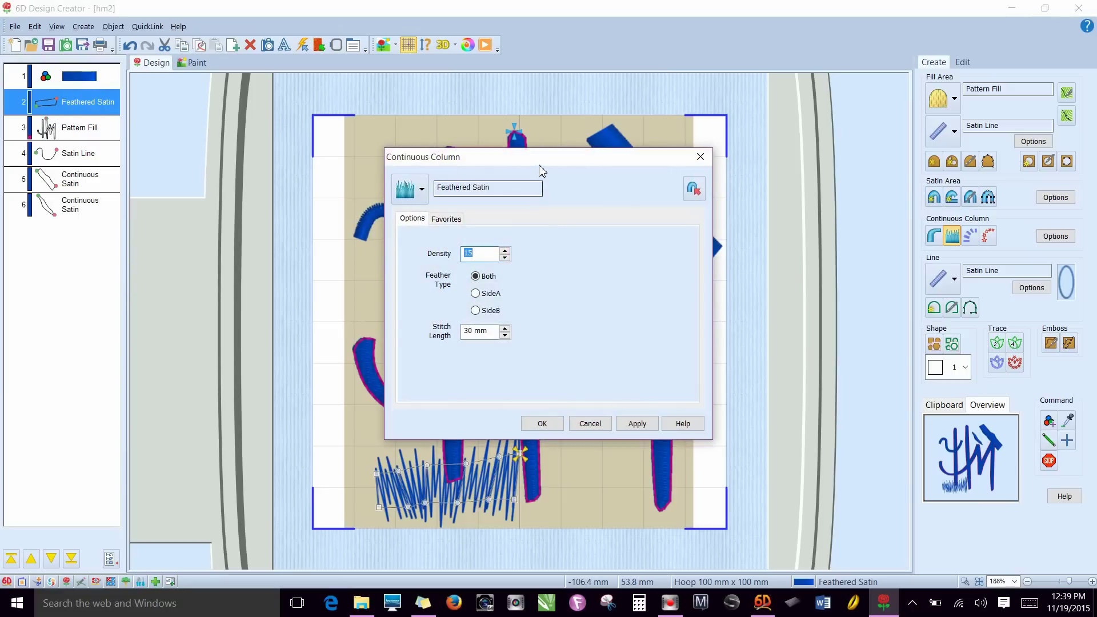
left_click_drag(553, 165, 788, 175)
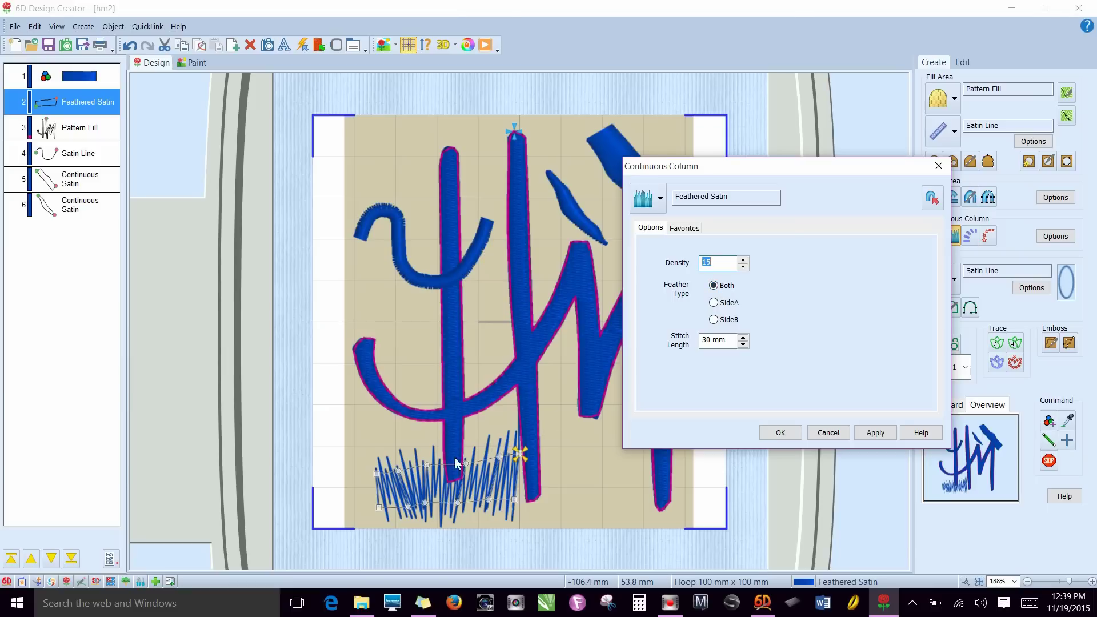
left_click(717, 303)
left_click(871, 434)
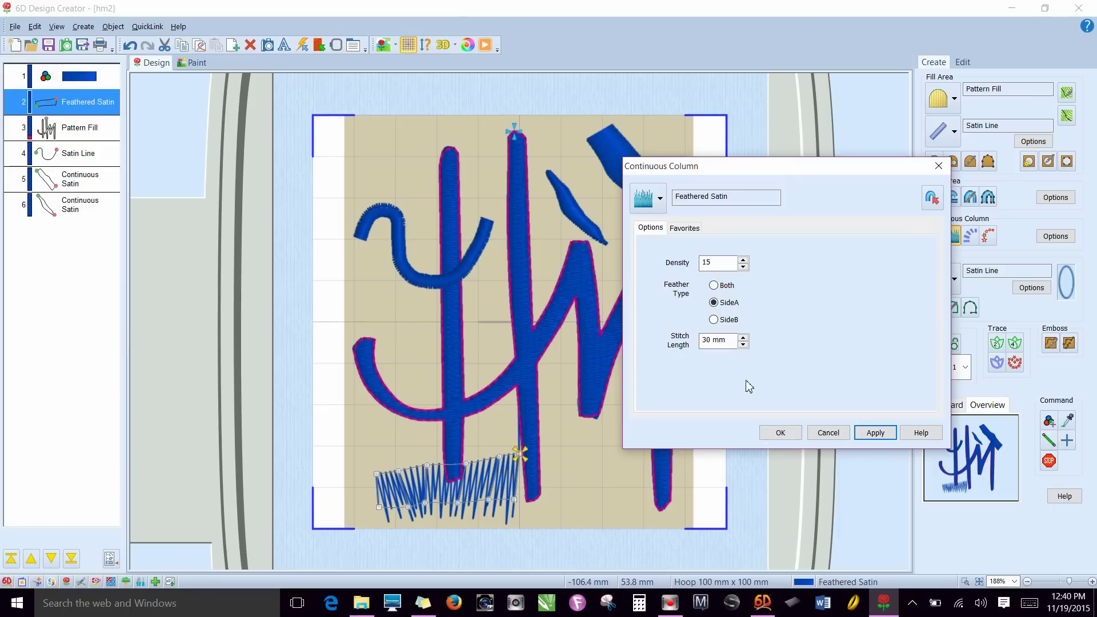
Step: Set the feathered satin column's Feather Type to SideB and its Density to 8, and accept the properties
left_click(714, 320)
left_click(871, 434)
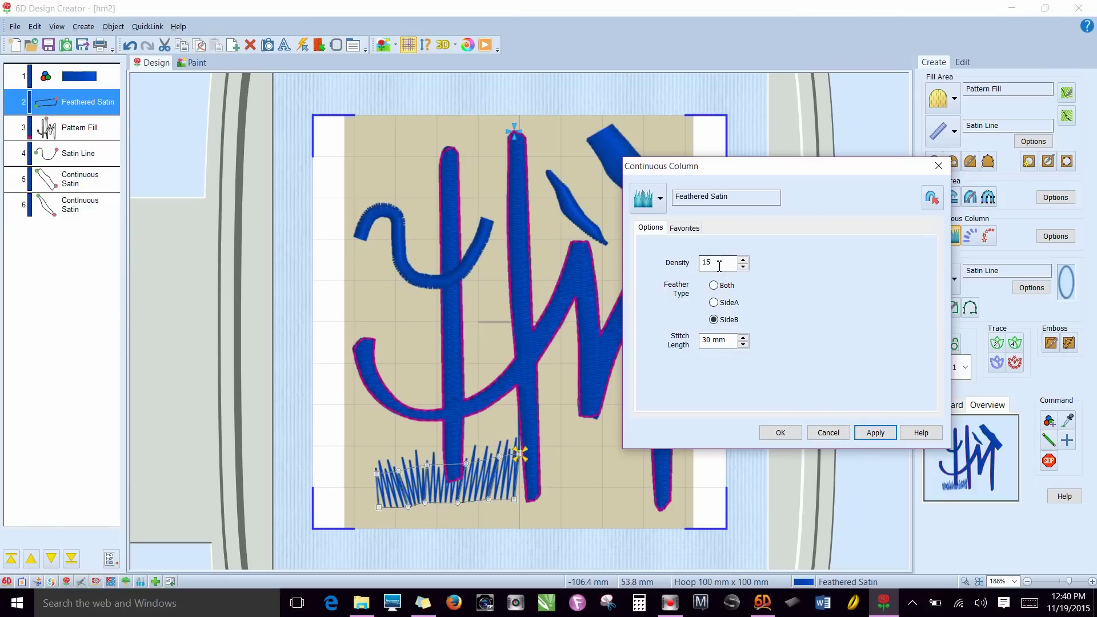
left_click_drag(719, 266, 685, 263)
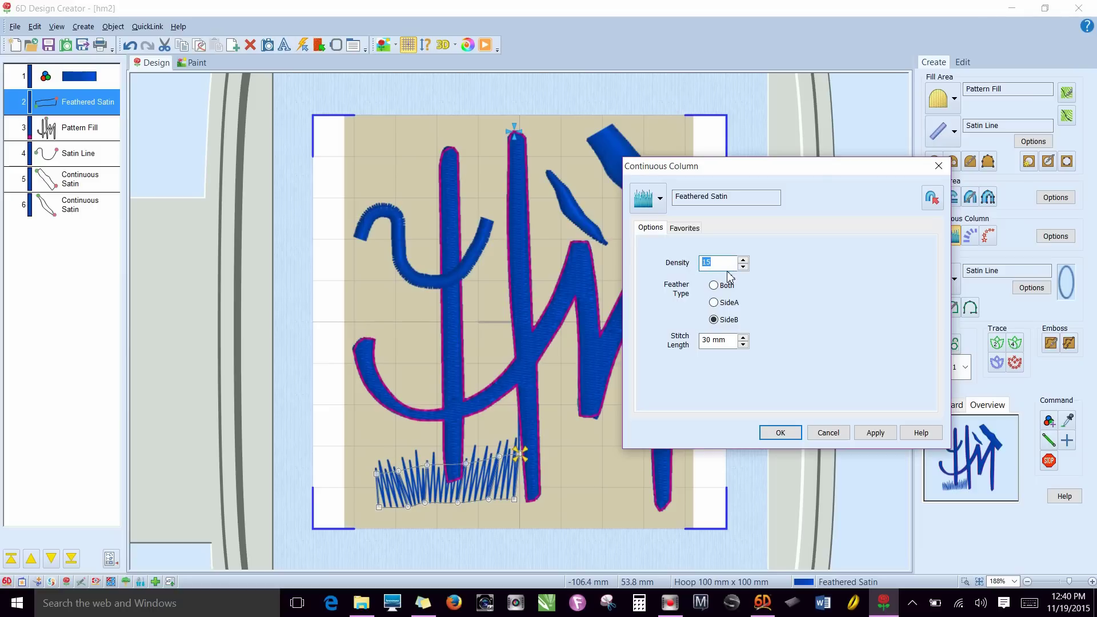
type("8")
left_click(872, 437)
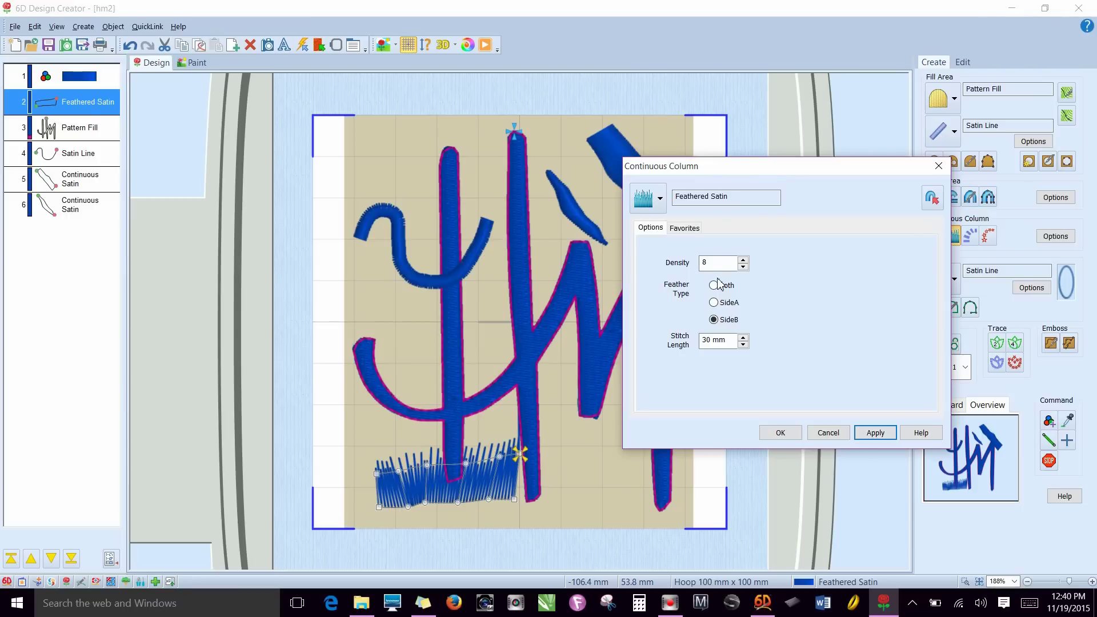
left_click(782, 432)
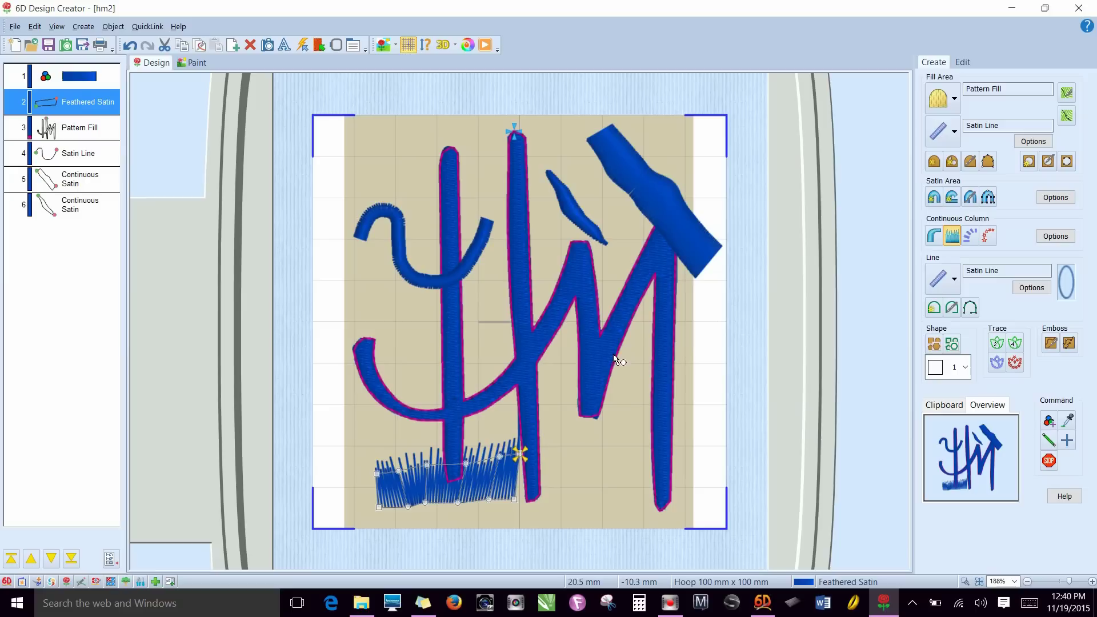
Step: Draw a curved Richelieu Bars column between the foot of the H's right stem and the M's right stem
left_click(970, 239)
left_click(544, 478)
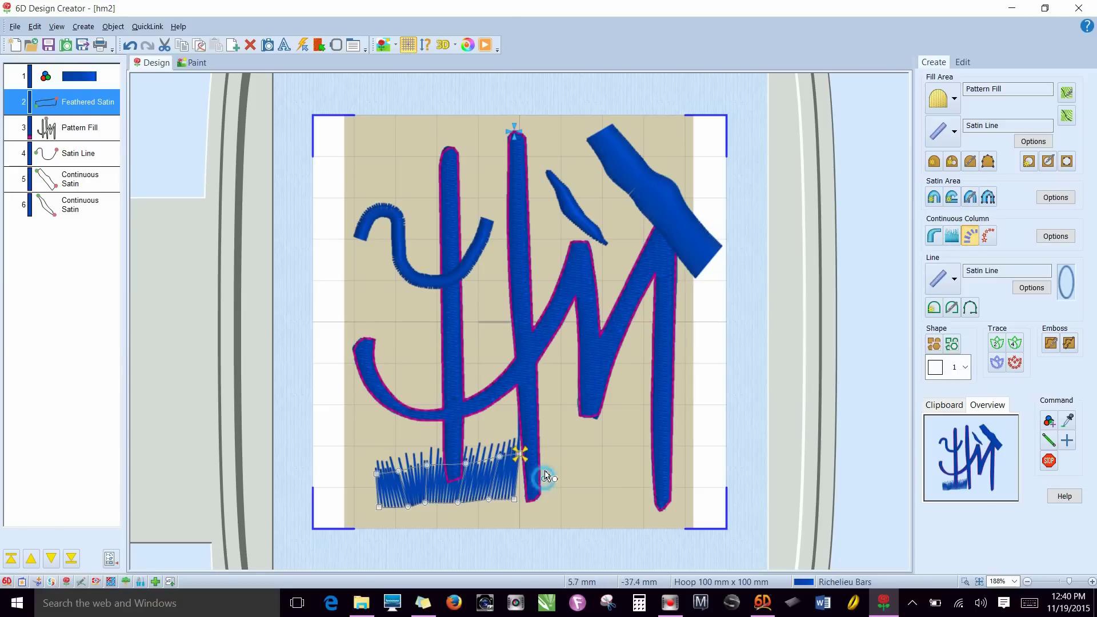
left_click(560, 454)
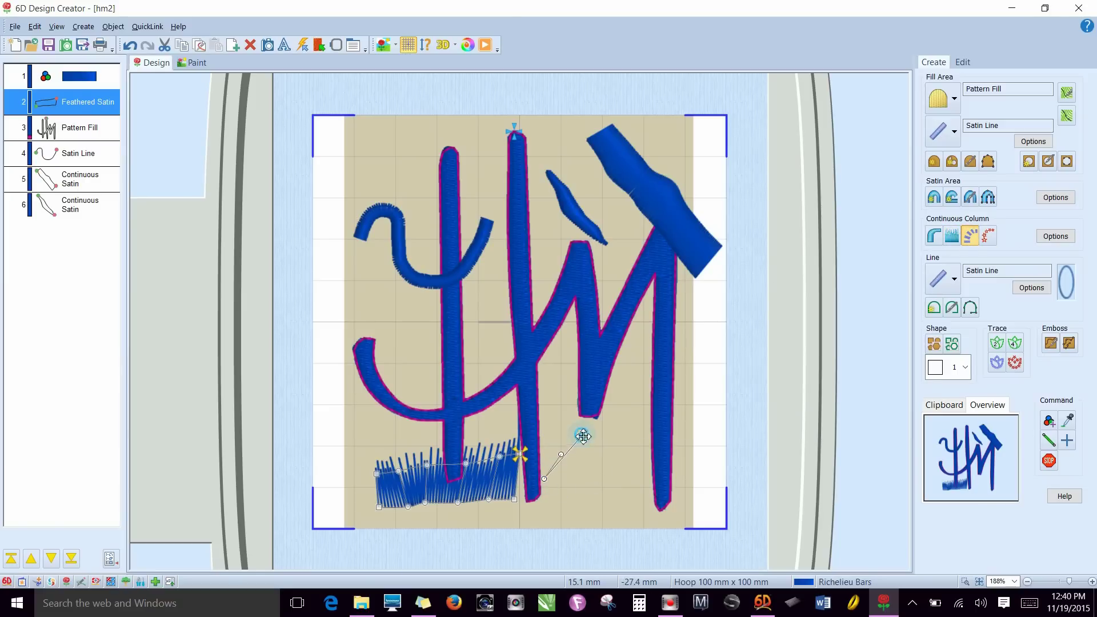
left_click(587, 450)
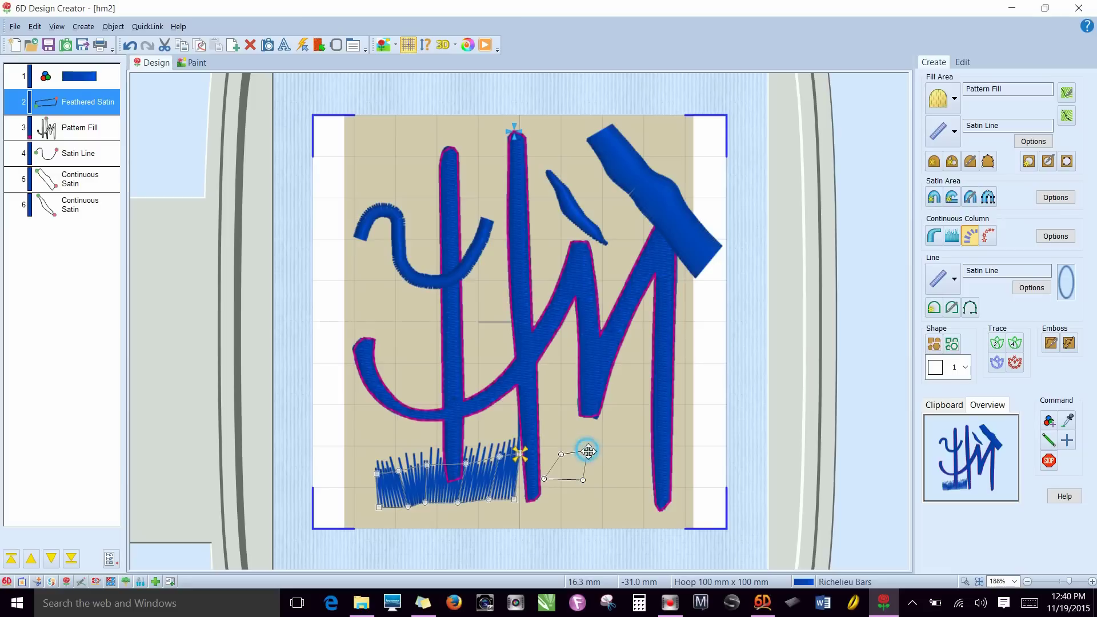
left_click(624, 473)
left_click(613, 441)
left_click(650, 447)
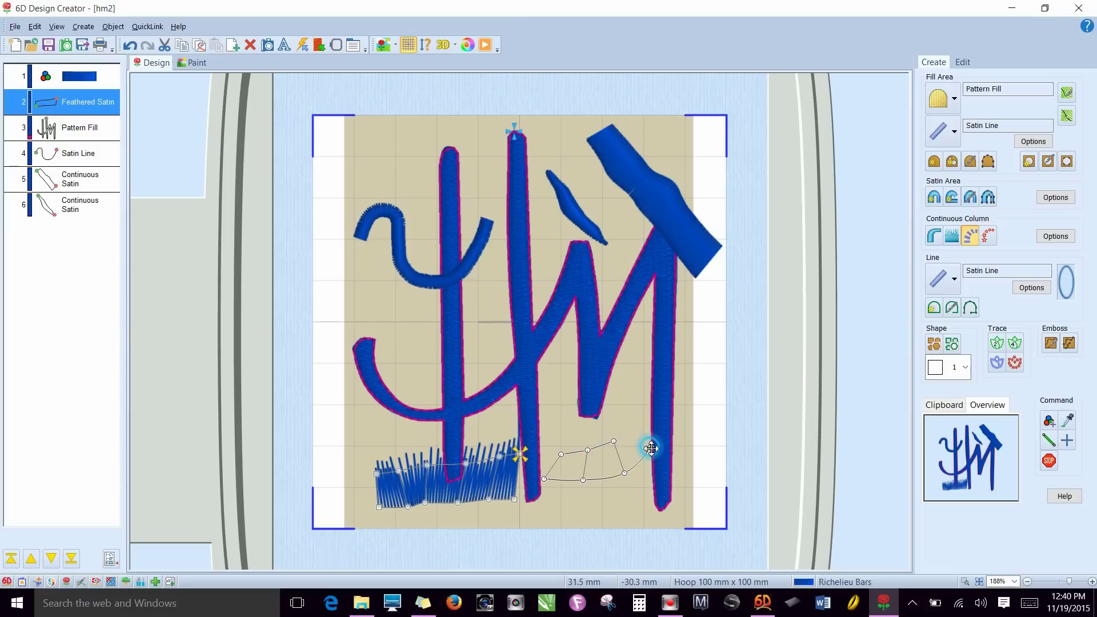
left_click(626, 421)
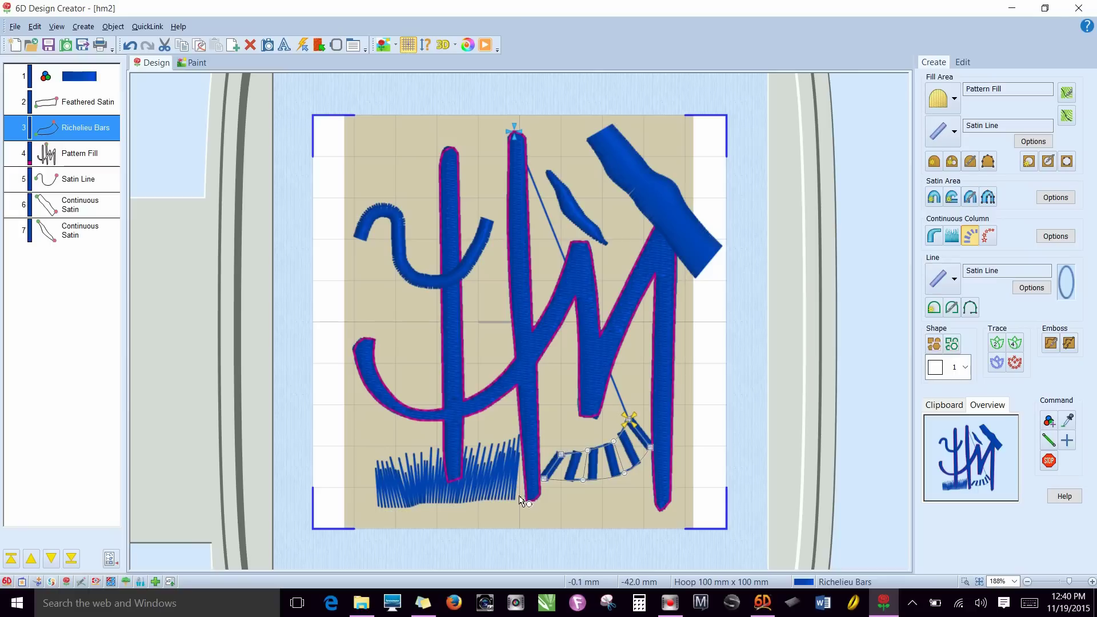
Step: Draw a Tapered Motifs column beneath the Richelieu bars, running from the H's right foot past the M's right foot
left_click(989, 237)
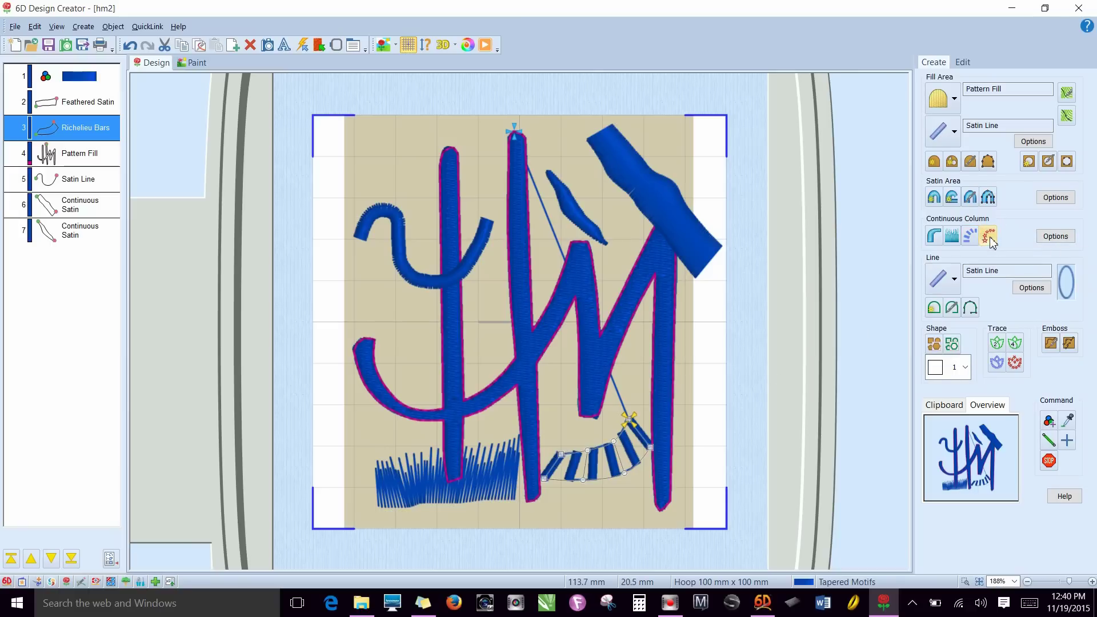
left_click(543, 527)
left_click(538, 499)
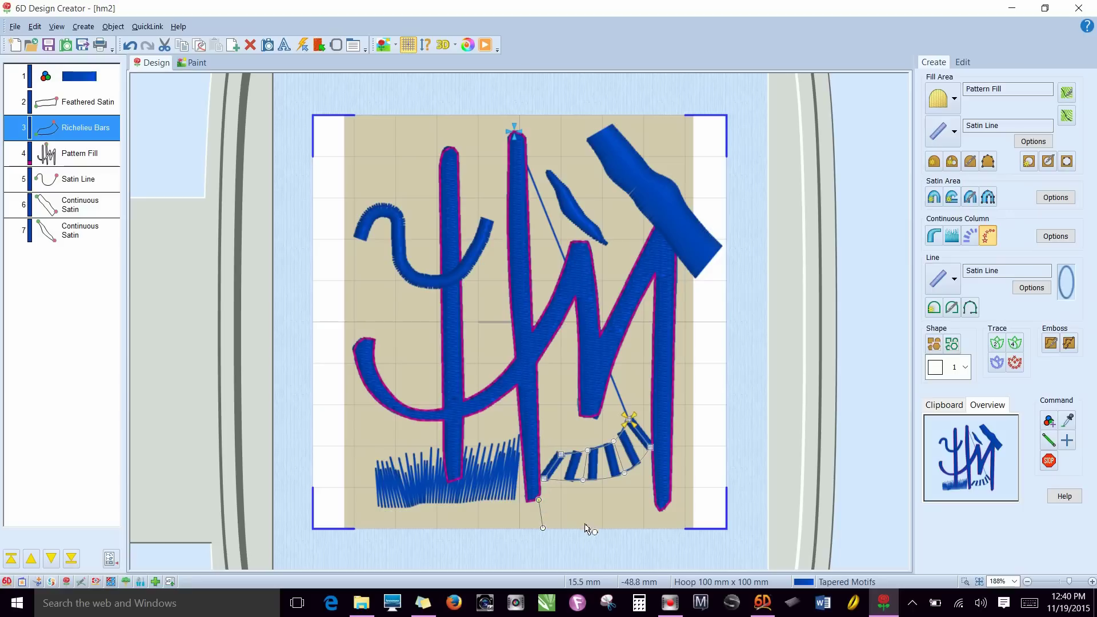
left_click(588, 529)
left_click(580, 494)
left_click(609, 525)
left_click(602, 493)
left_click(645, 521)
left_click(632, 484)
left_click(672, 519)
left_click(661, 473)
left_click(686, 500)
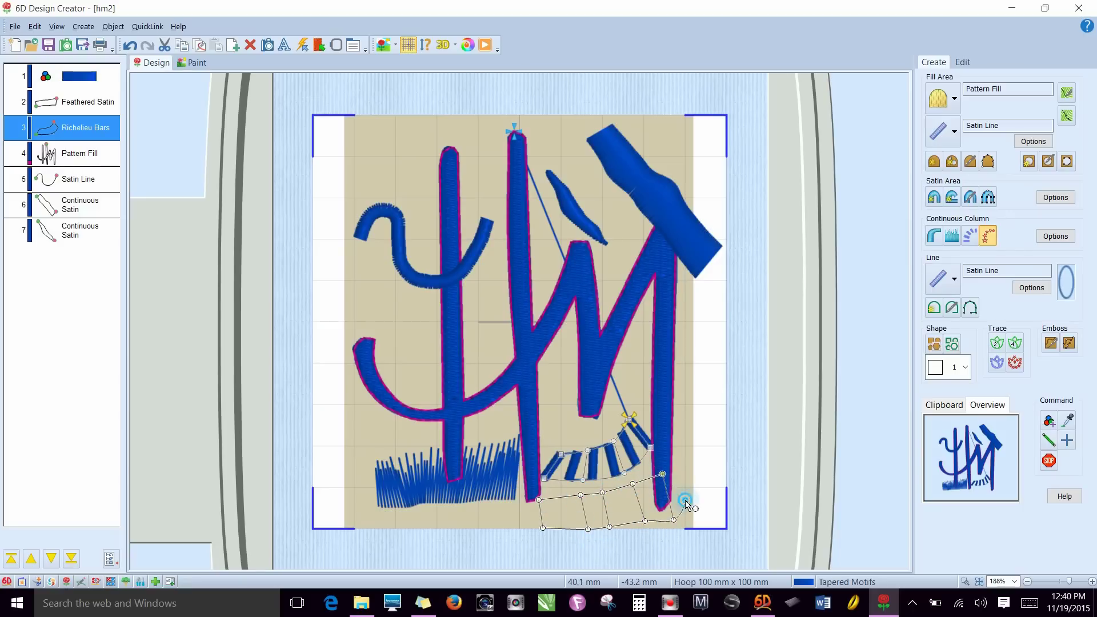
key("Return")
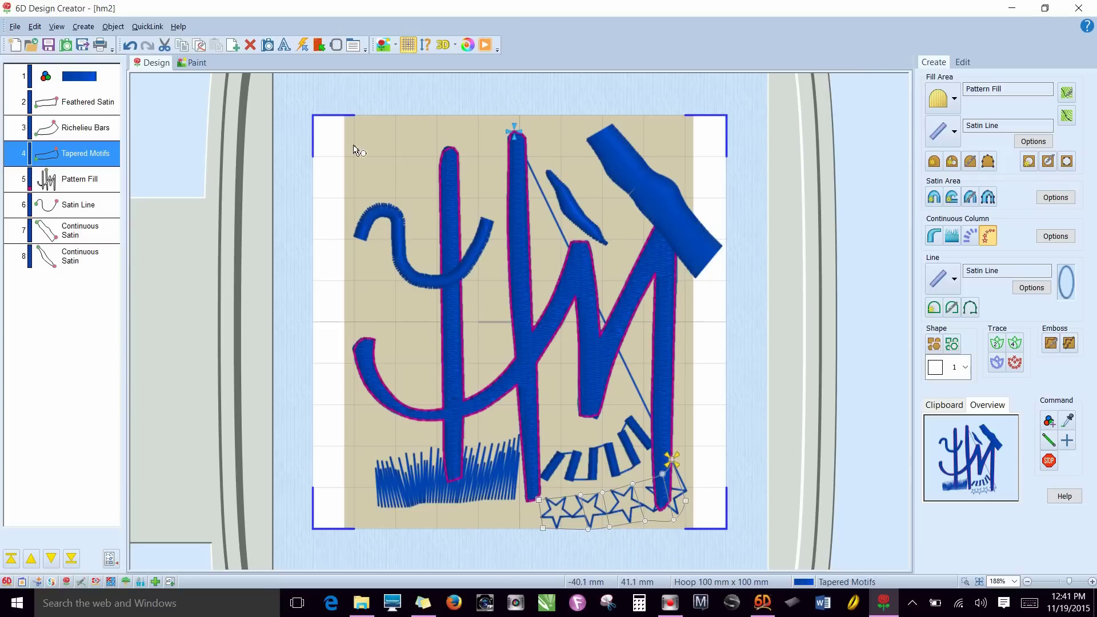
Step: Draw a straight Tapered Motifs column across the full width of the background's upper edge
left_click(345, 116)
left_click(346, 155)
left_click(694, 118)
right_click(692, 155)
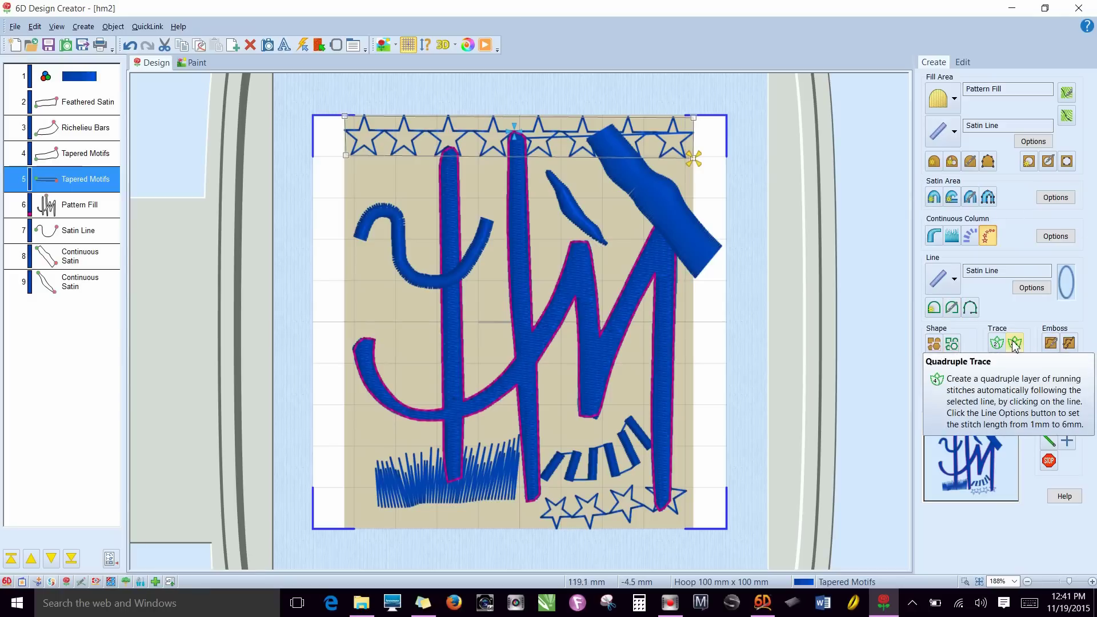
Step: Insert heart shape 32 as a pattern fill area, move it over the H's left stem and enlarge it down to the feathered satin
left_click(952, 344)
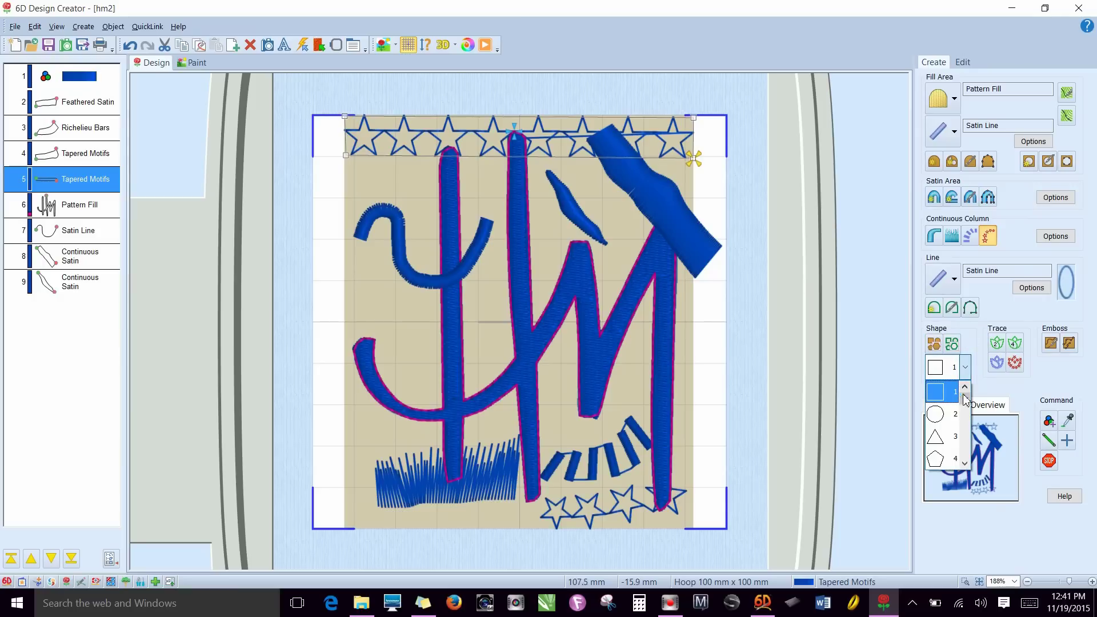
left_click_drag(964, 398, 971, 420)
left_click(936, 391)
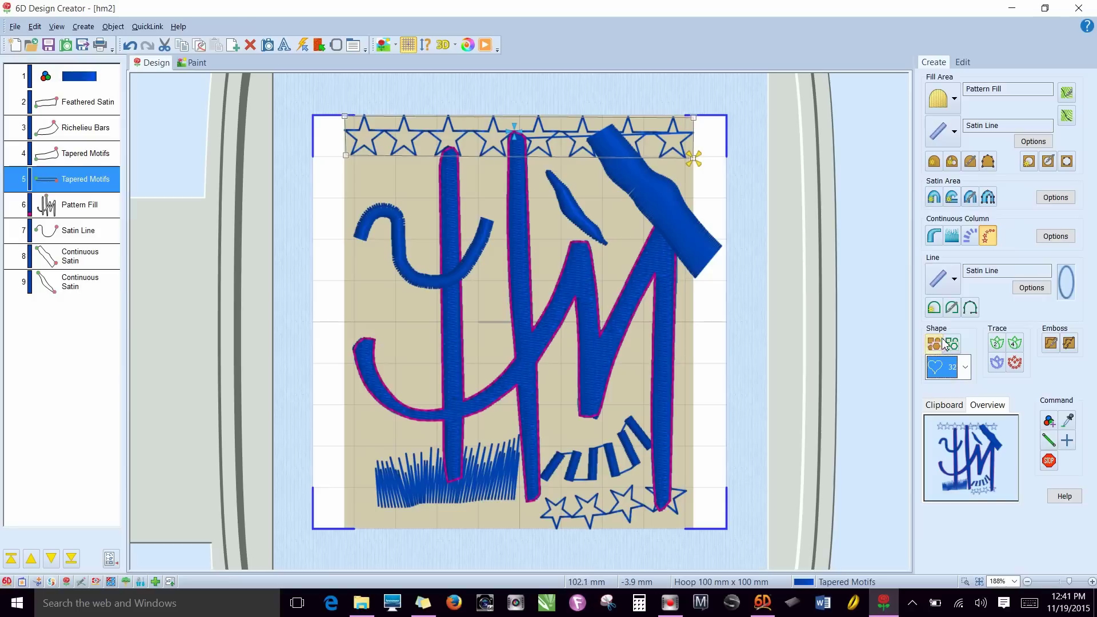
left_click(941, 343)
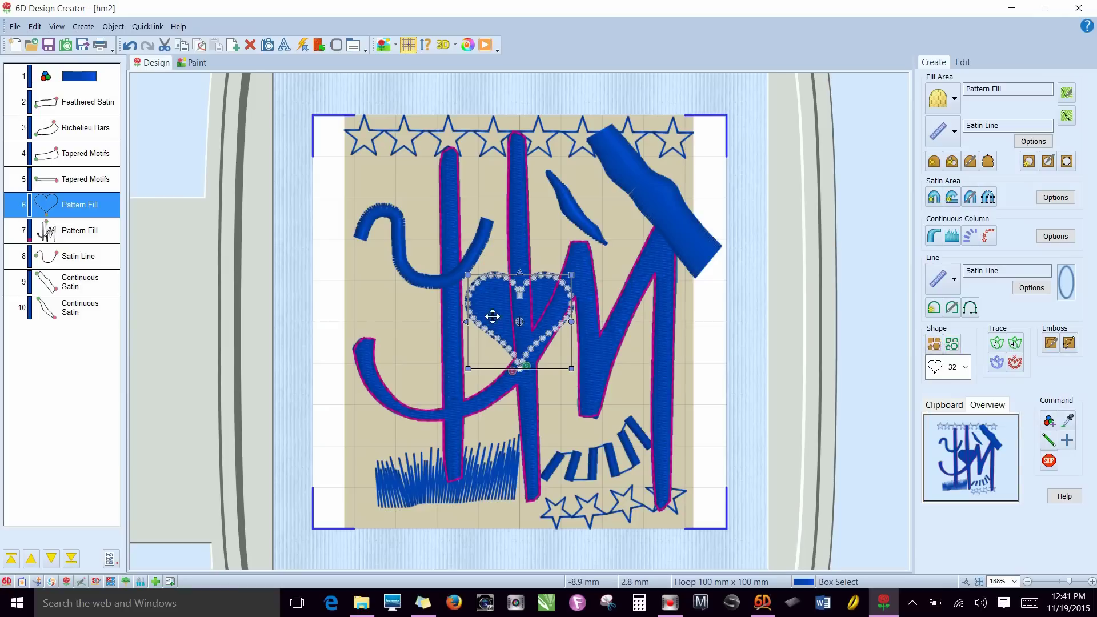
left_click_drag(492, 316, 367, 308)
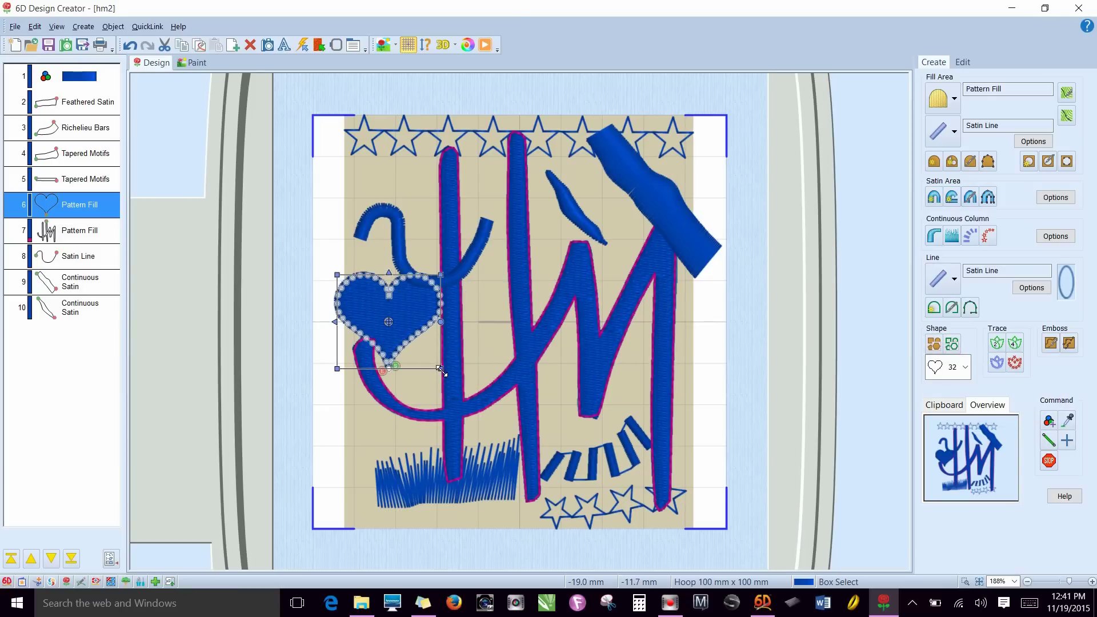
left_click_drag(440, 369, 503, 462)
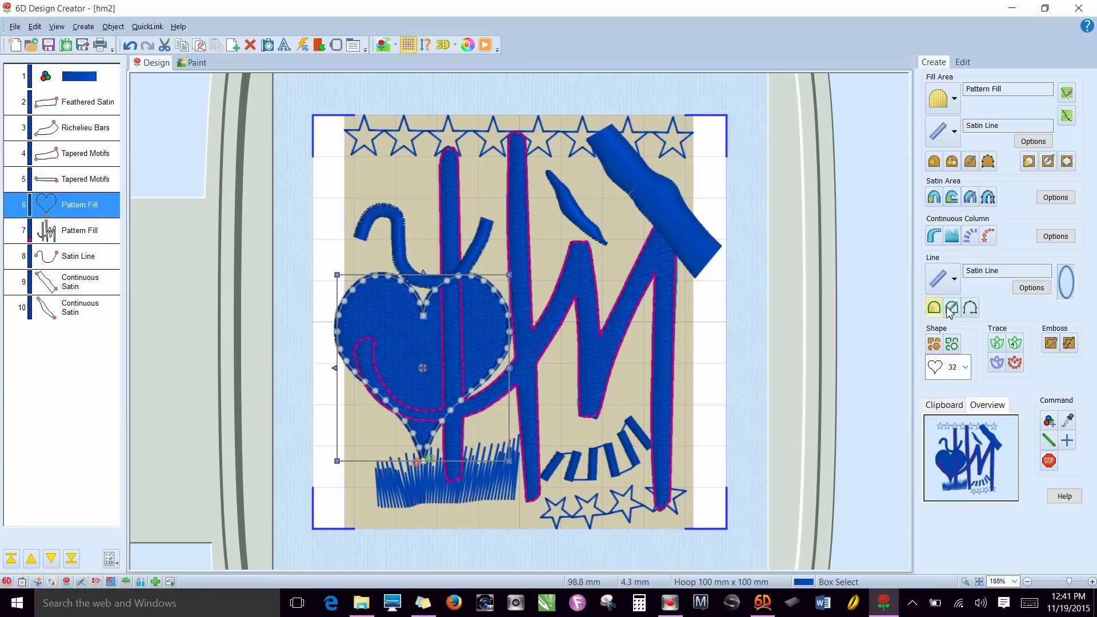
Step: Insert heart shape 32 as a satin line outline, move it beside the M's right stem and enlarge it slightly
left_click(951, 344)
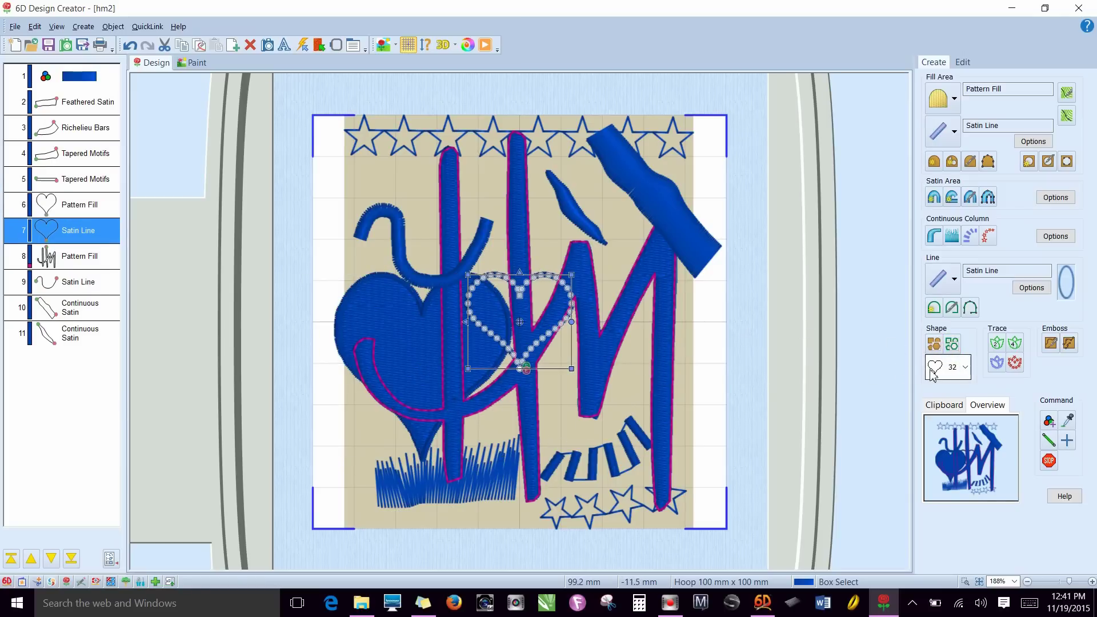
left_click(542, 299)
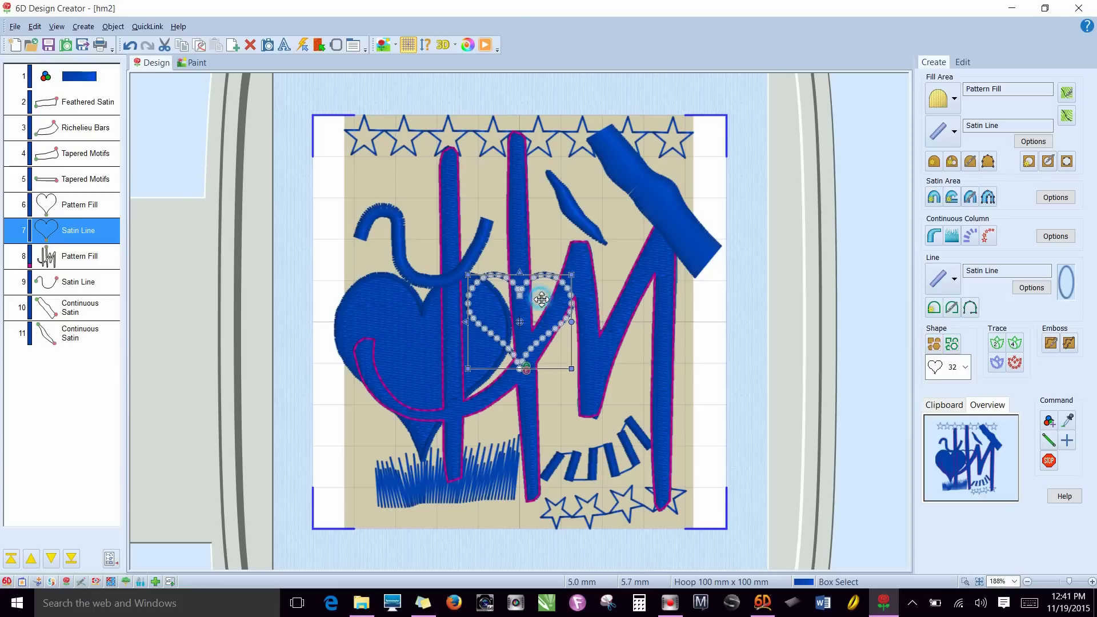
left_click_drag(542, 298, 737, 366)
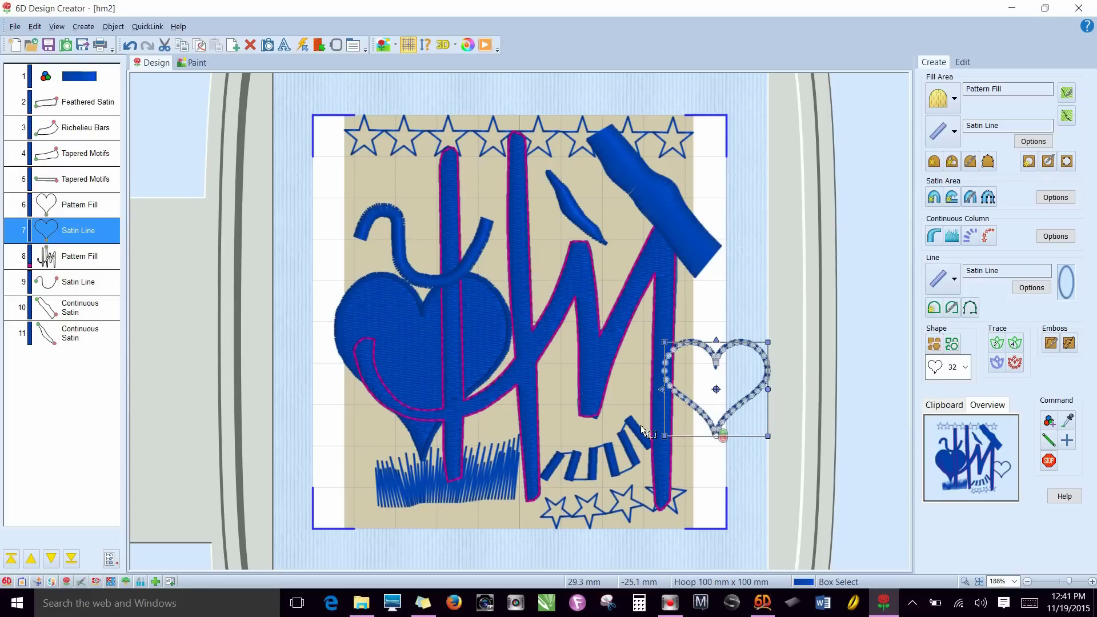
mouse_move(768, 436)
left_mouse_down()
mouse_move(777, 462)
mouse_move(757, 454)
left_mouse_up()
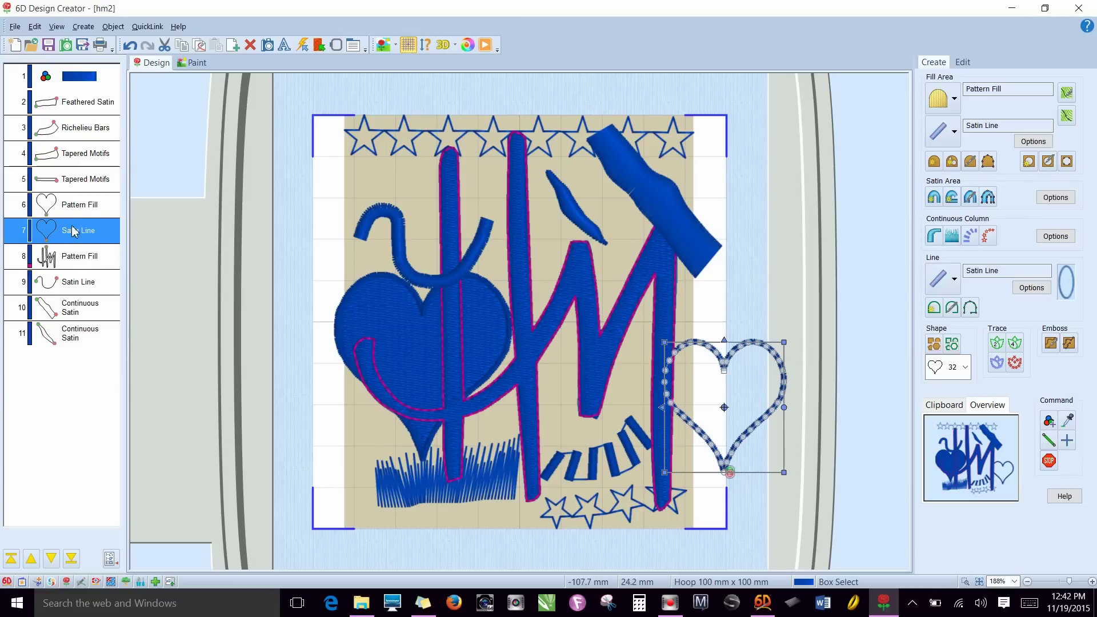
Step: Open the filled heart's area properties and switch its pattern fill category to Polygons
left_click(80, 209)
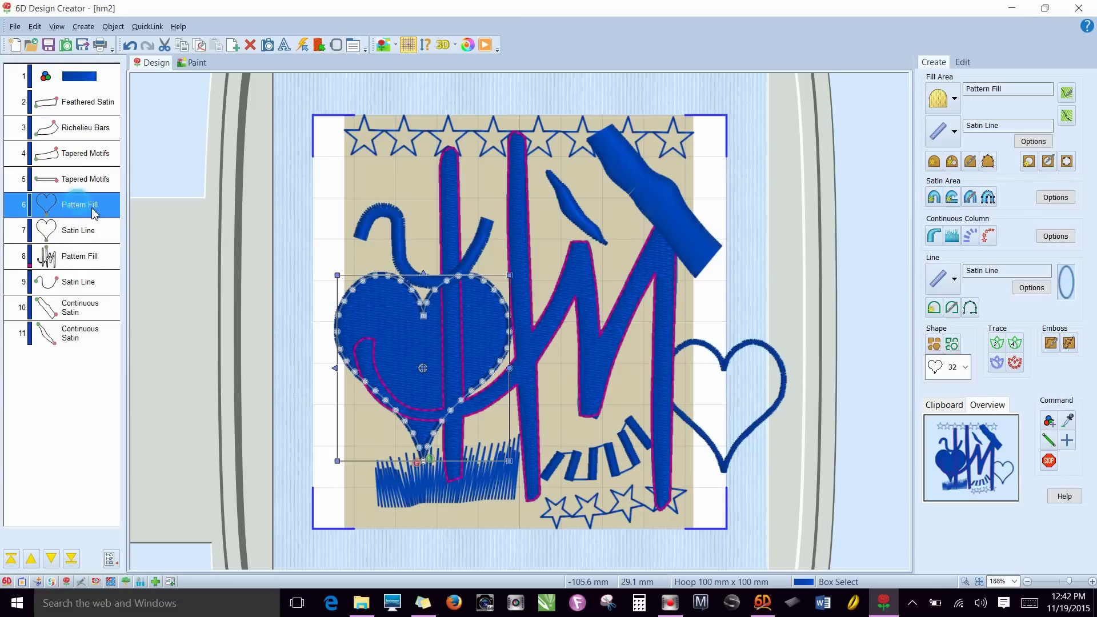
right_click(49, 203)
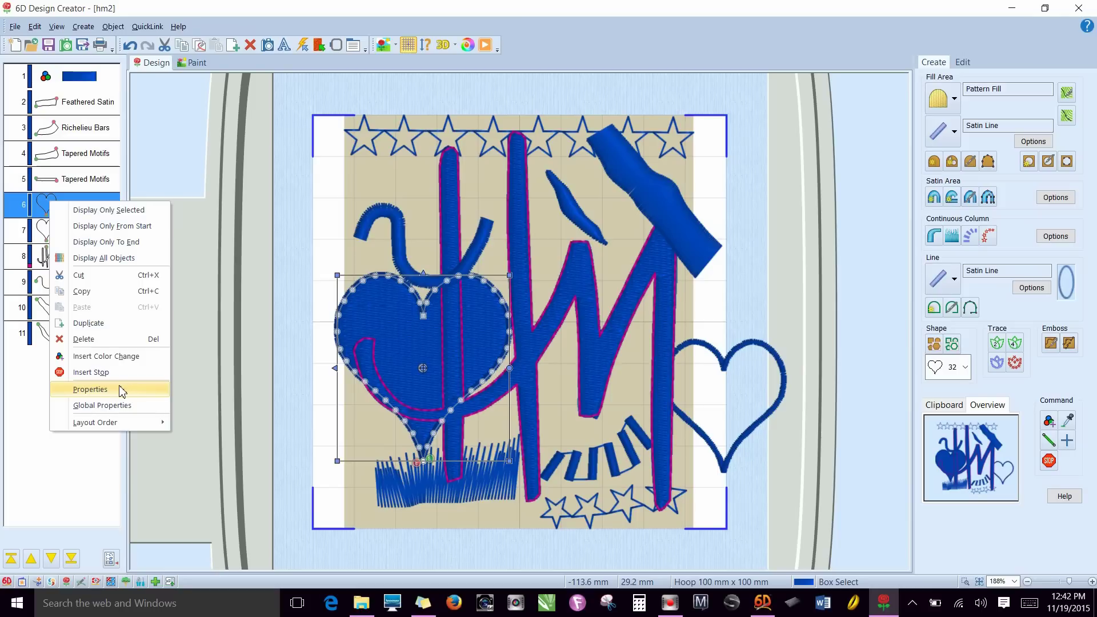
left_click(121, 391)
left_click(419, 183)
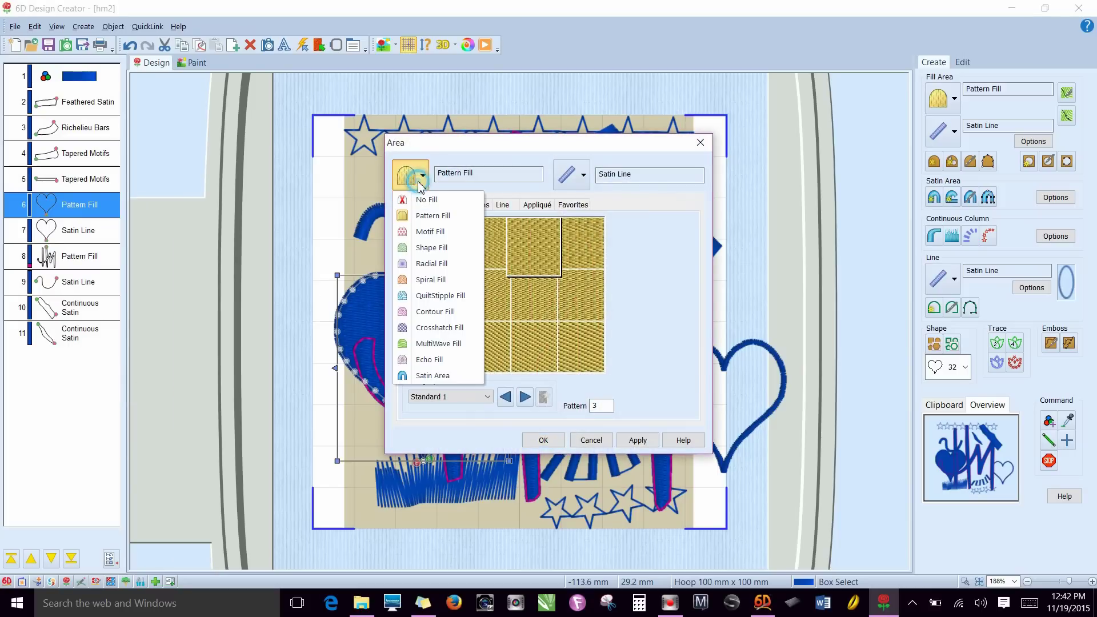
left_click(457, 168)
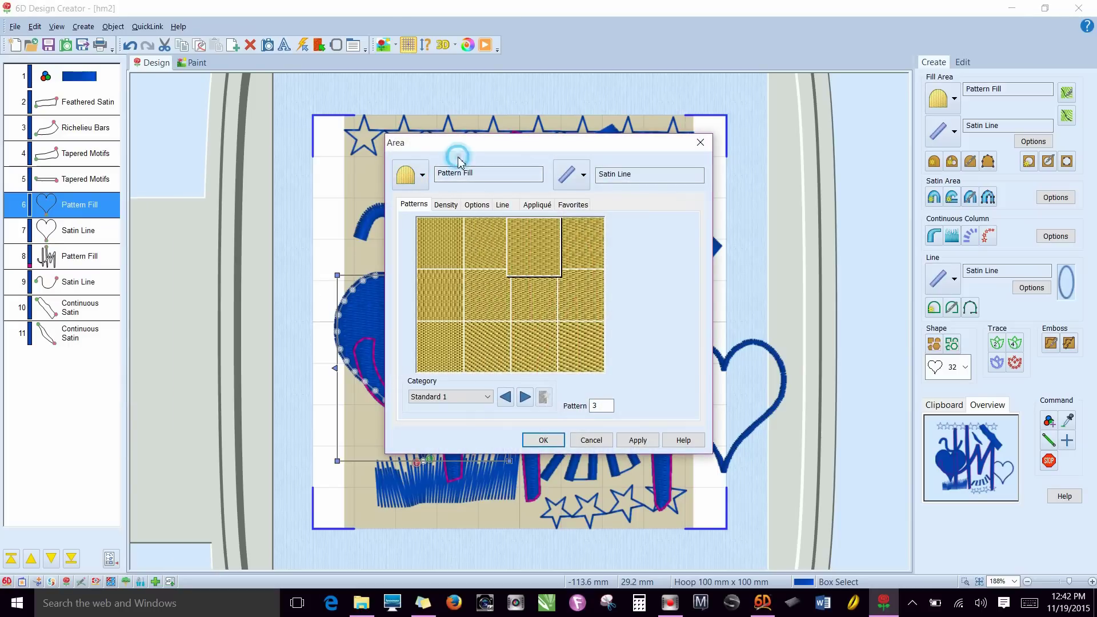
left_click(588, 353)
left_click(485, 398)
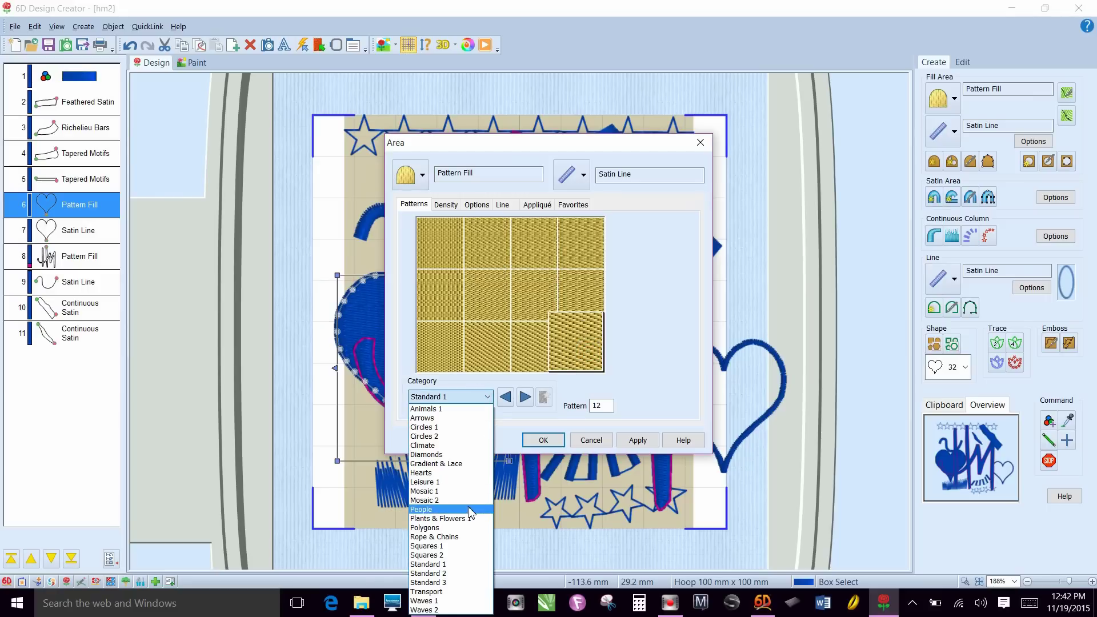
left_click(451, 527)
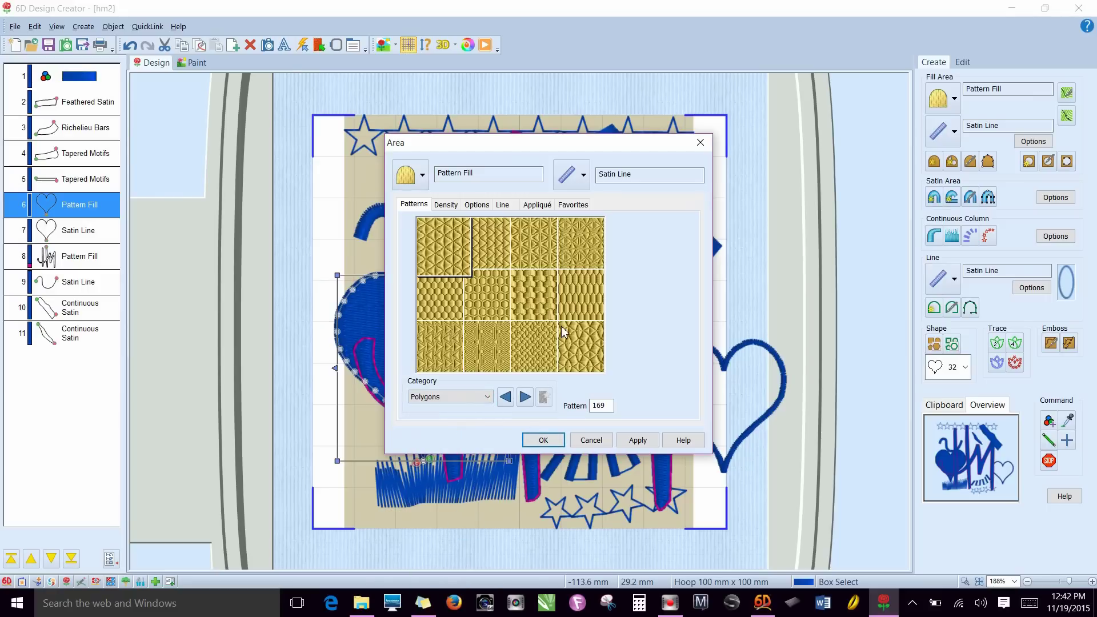
Step: Apply pattern 180 from the Polygons category to the heart's Pattern Fill
left_click(581, 346)
left_click(637, 438)
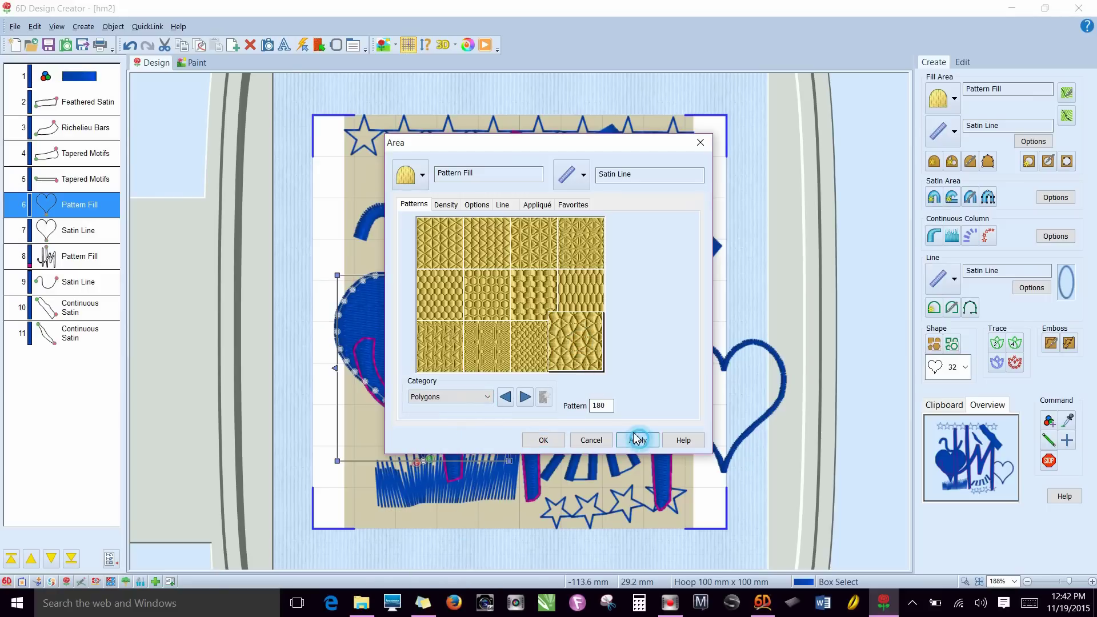
left_click_drag(568, 148, 767, 167)
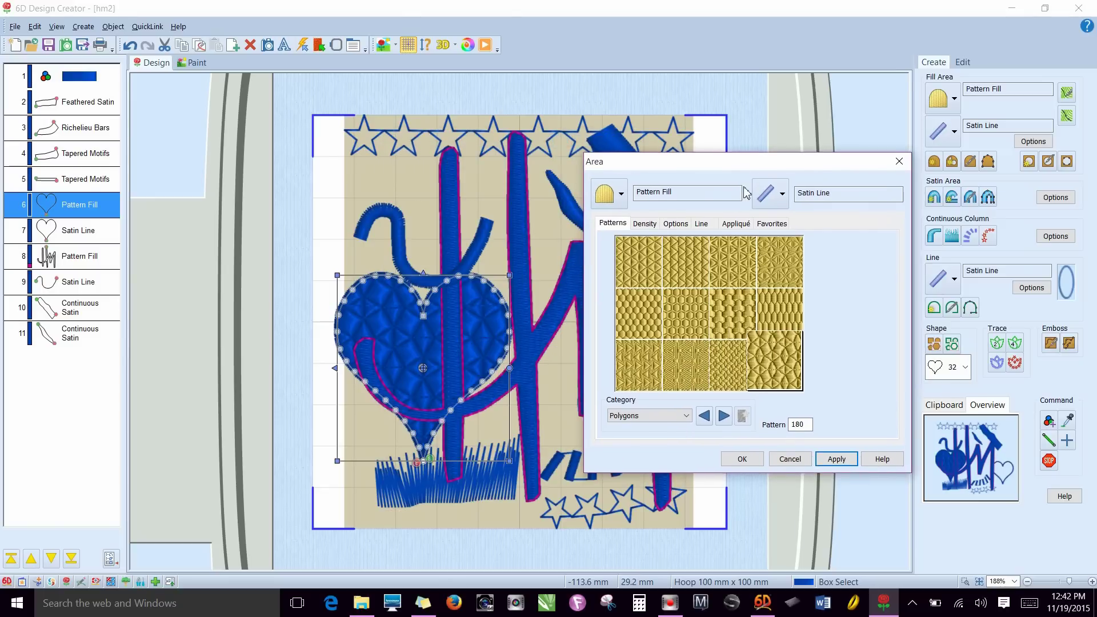
left_click(738, 457)
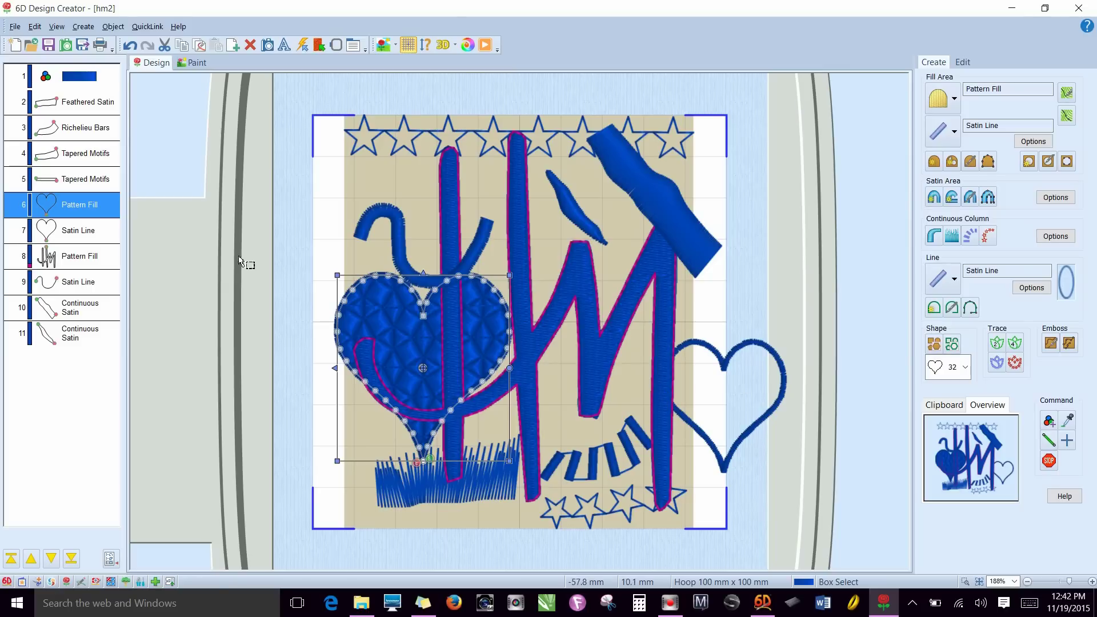
Step: With the Feathered Satin object selected, draw a four-point freehand emboss line down the middle valley of the M
left_click(101, 108)
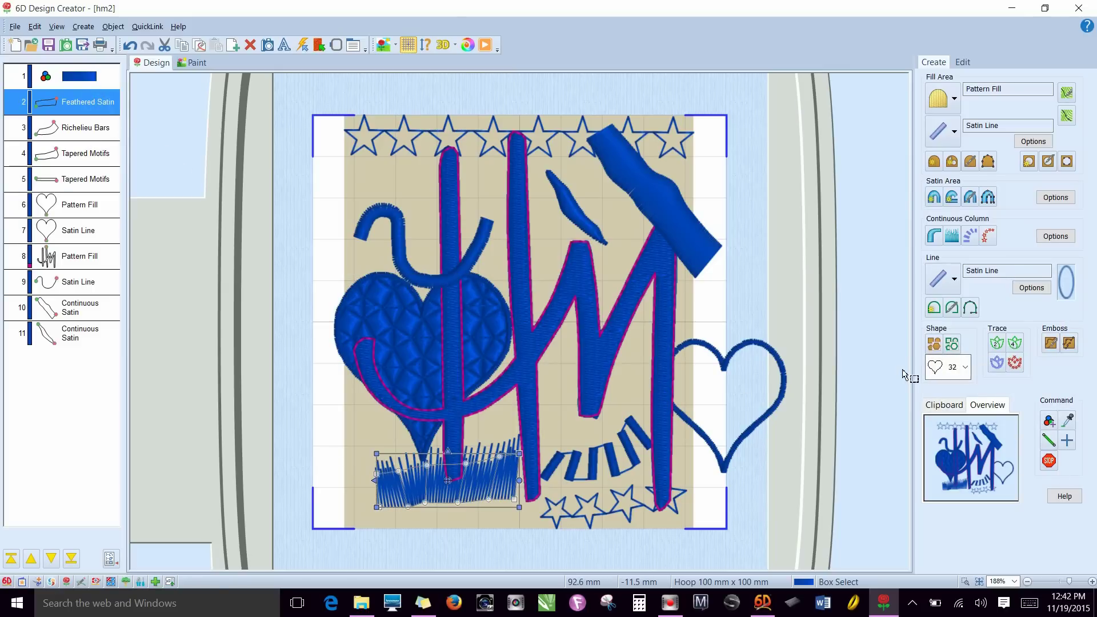
left_click(1068, 343)
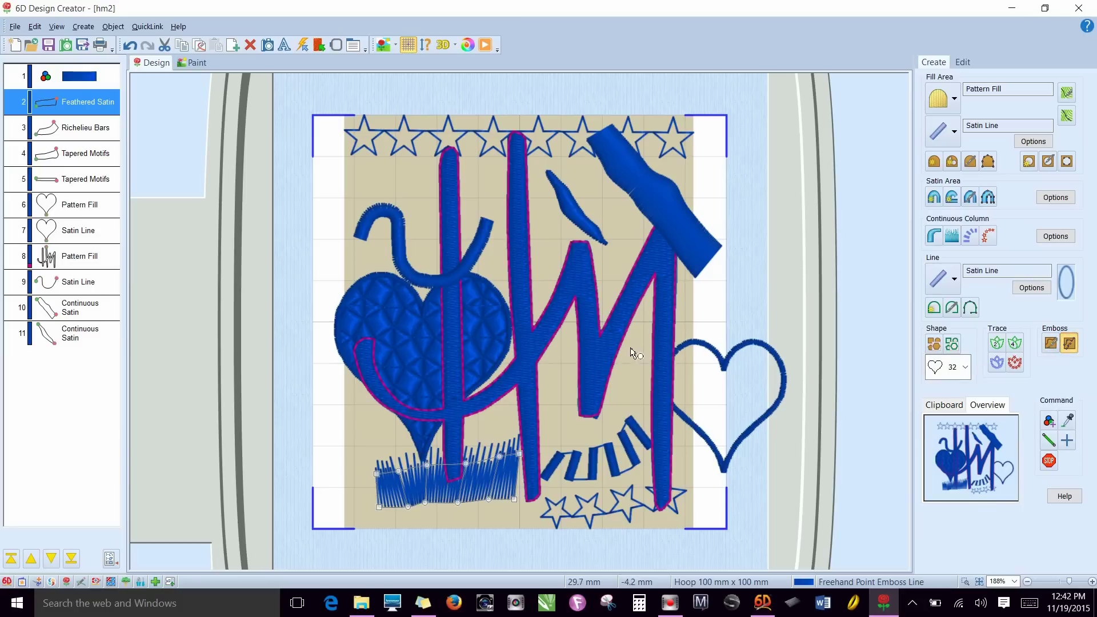
left_click(600, 336)
left_click(597, 357)
left_click(592, 388)
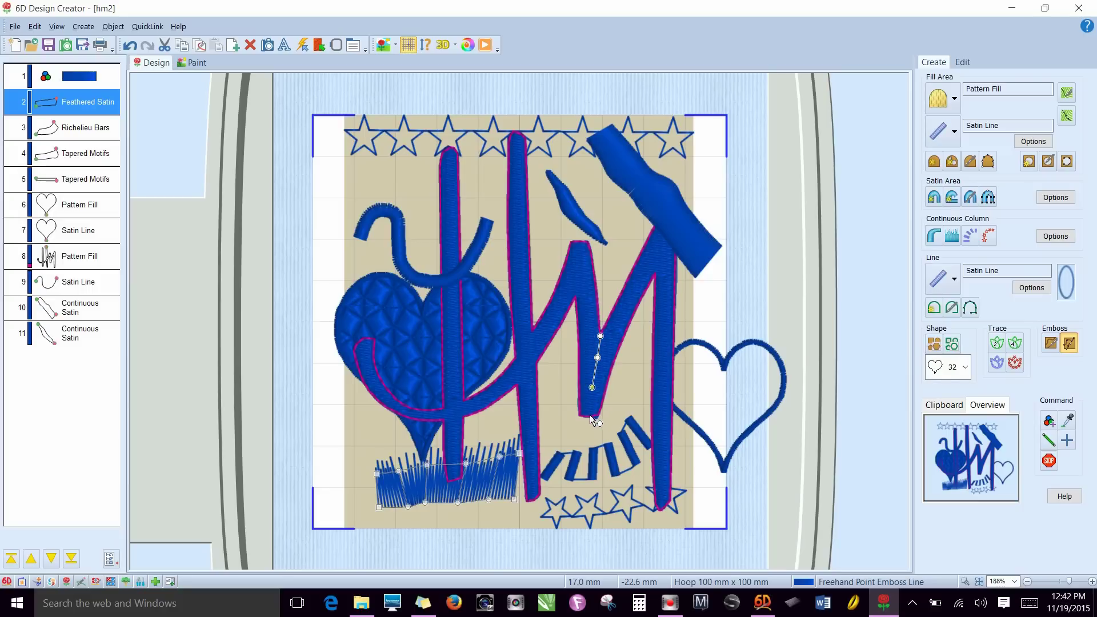
double_click(591, 416)
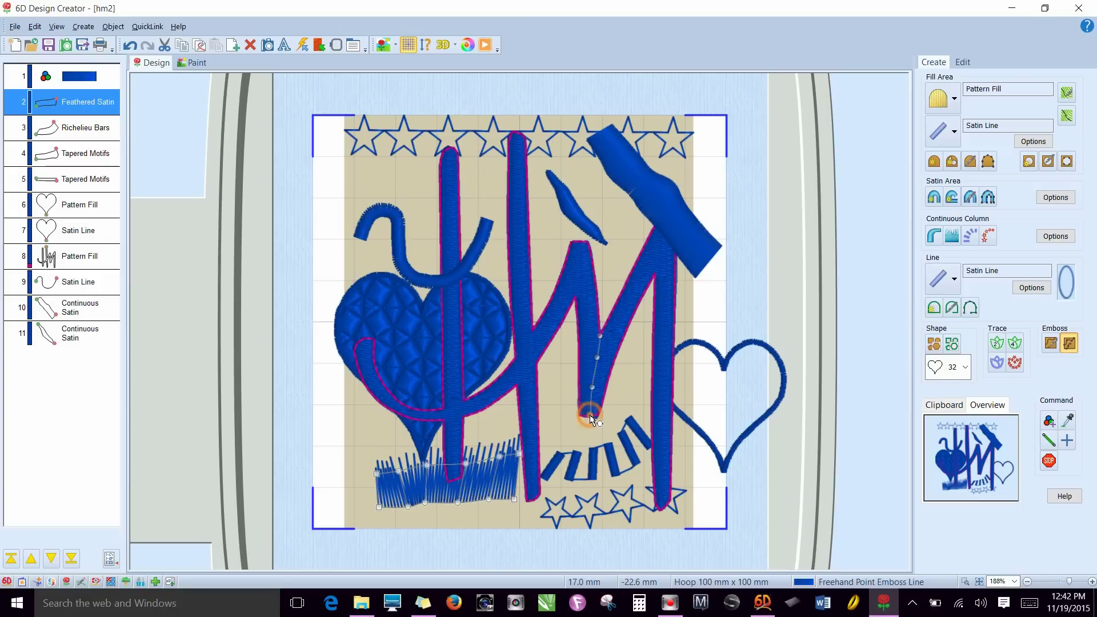
Step: With the pattern-filled heart selected, draw a four-point freehand emboss line along the M's last leg
left_click(110, 214)
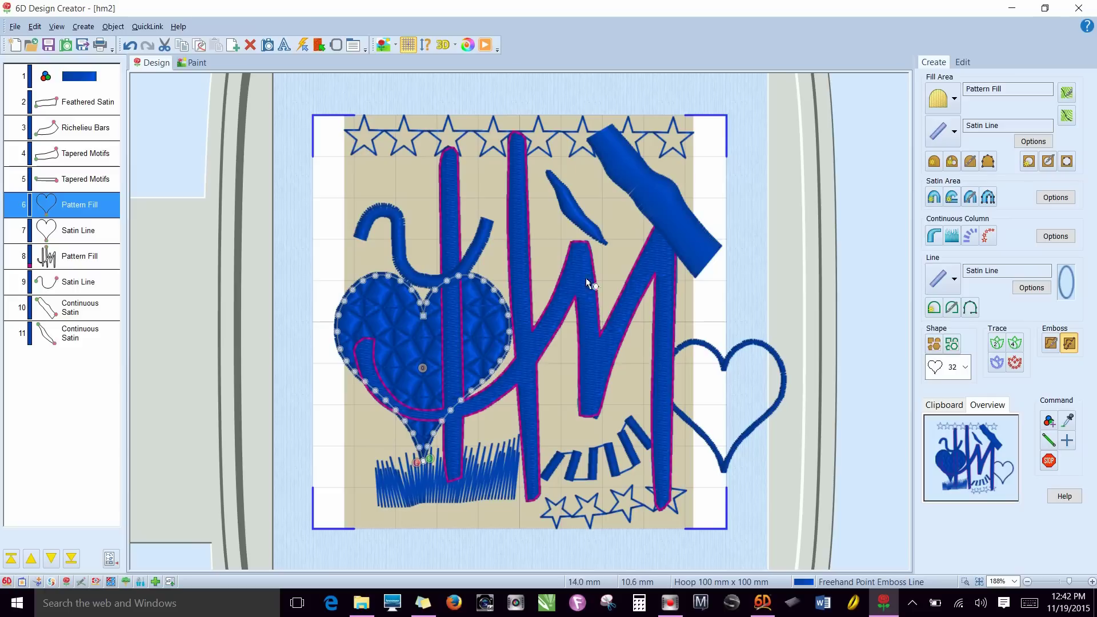
left_click(672, 309)
left_click(664, 330)
left_click(658, 361)
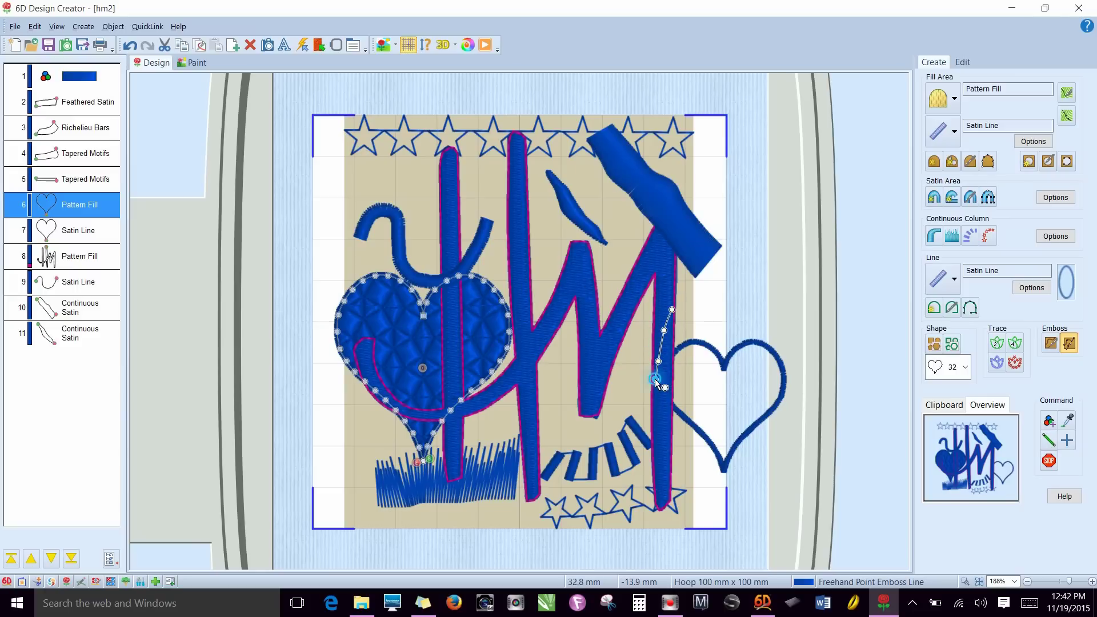
left_click(655, 379)
key("Return")
Step: Select the Pattern Fill lettering and draw a three-point freehand emboss line down the H's first stem
left_click(81, 266)
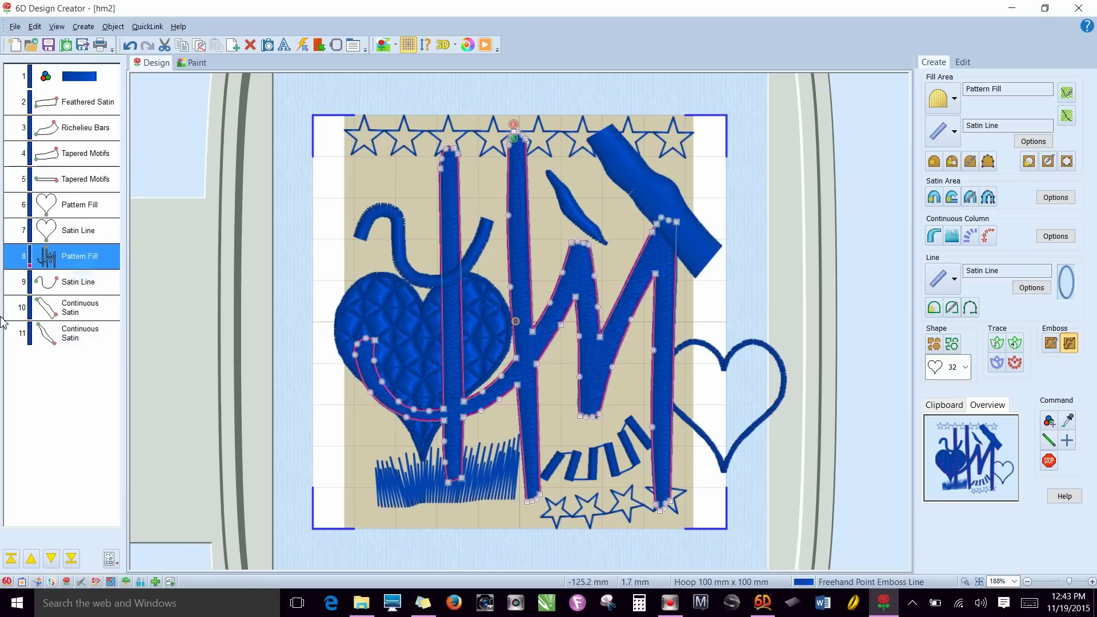
left_click(449, 219)
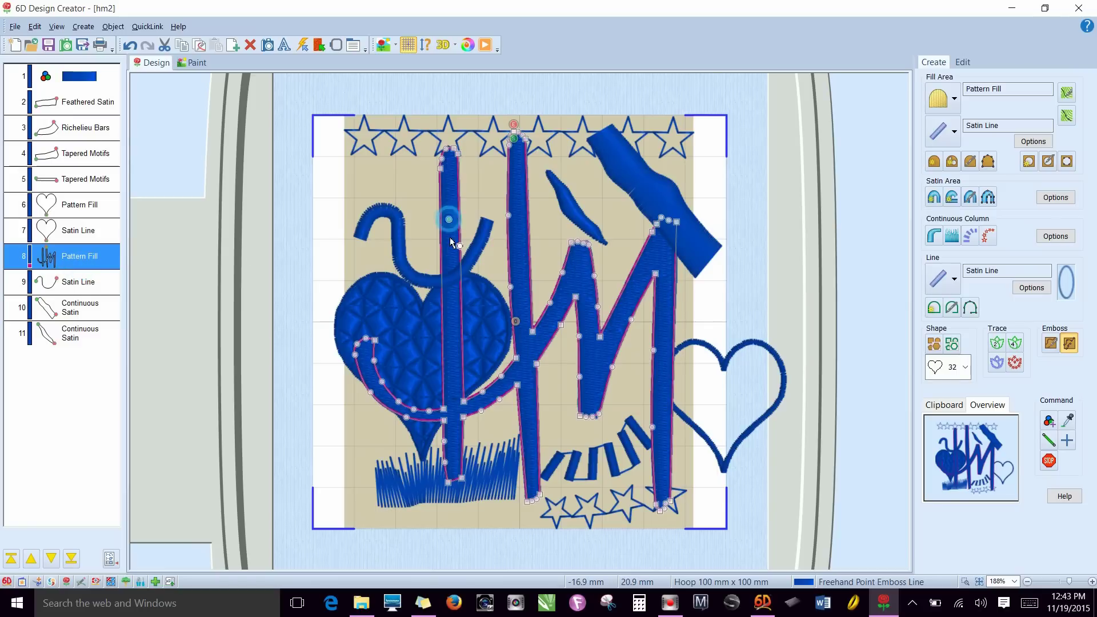
left_click(450, 242)
left_click(452, 296)
key("Return")
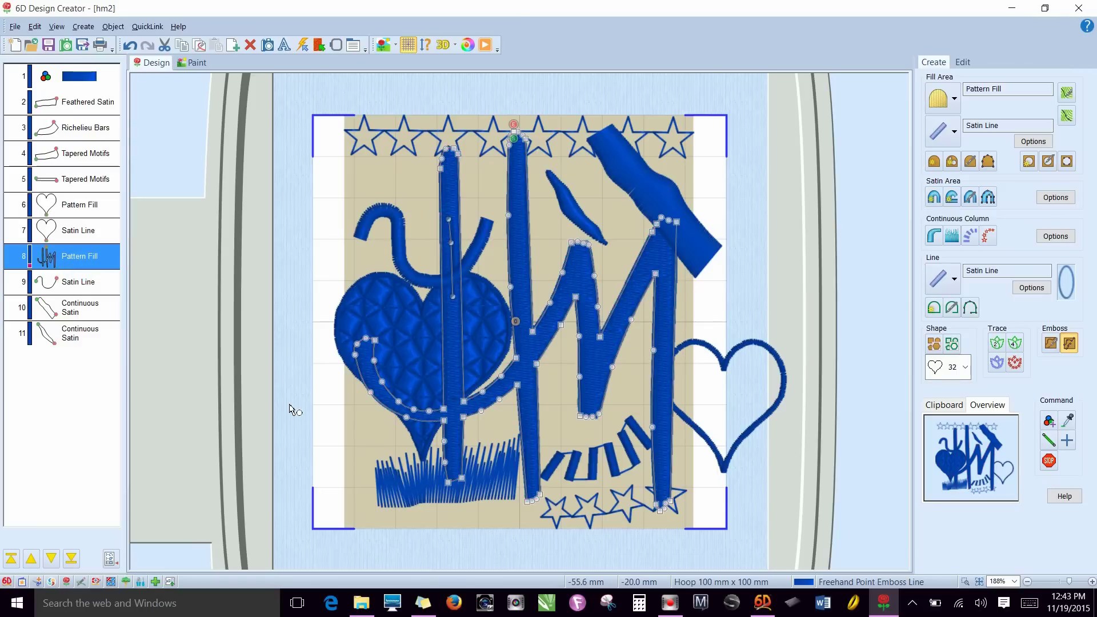
Step: Move the Satin Line outline heart to the end of the stitch order
left_click(69, 241)
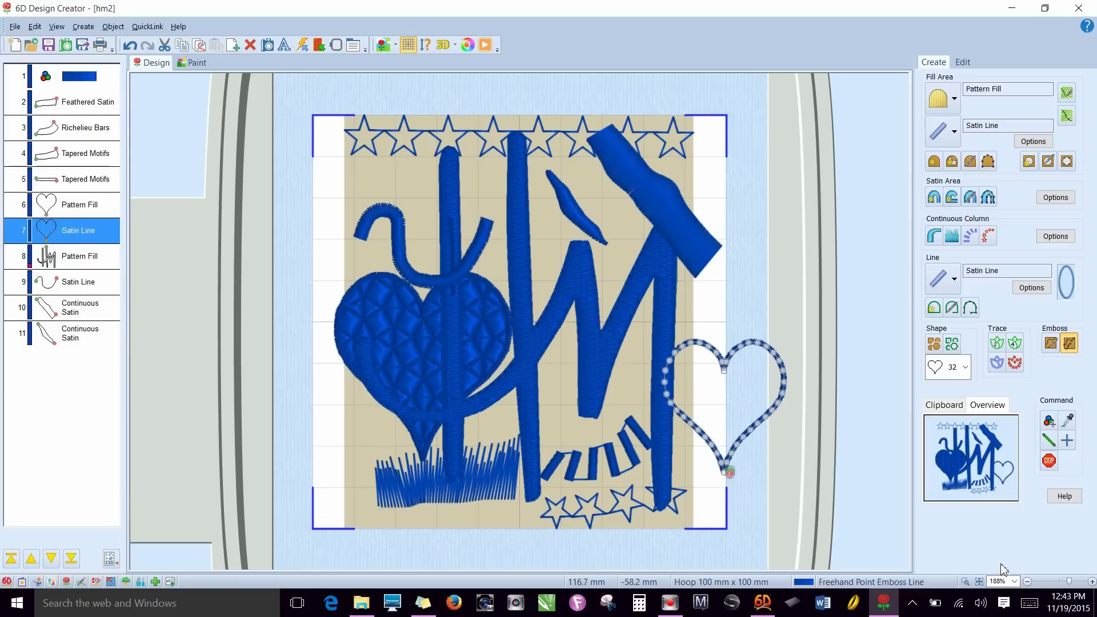
left_click(965, 581)
left_click_drag(396, 189, 705, 415)
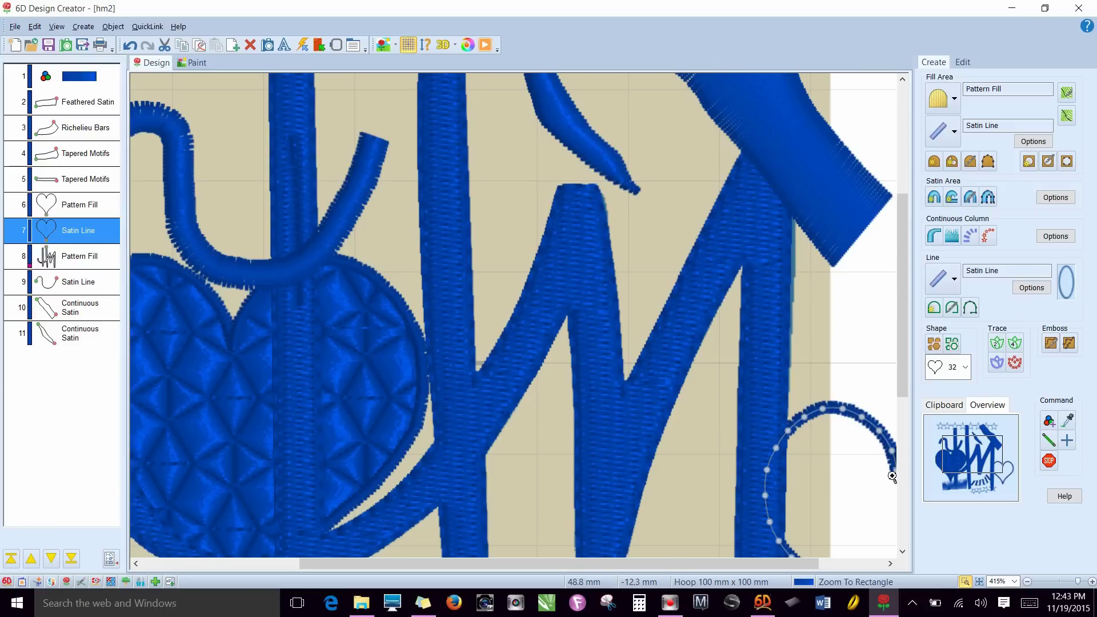
left_click(979, 581)
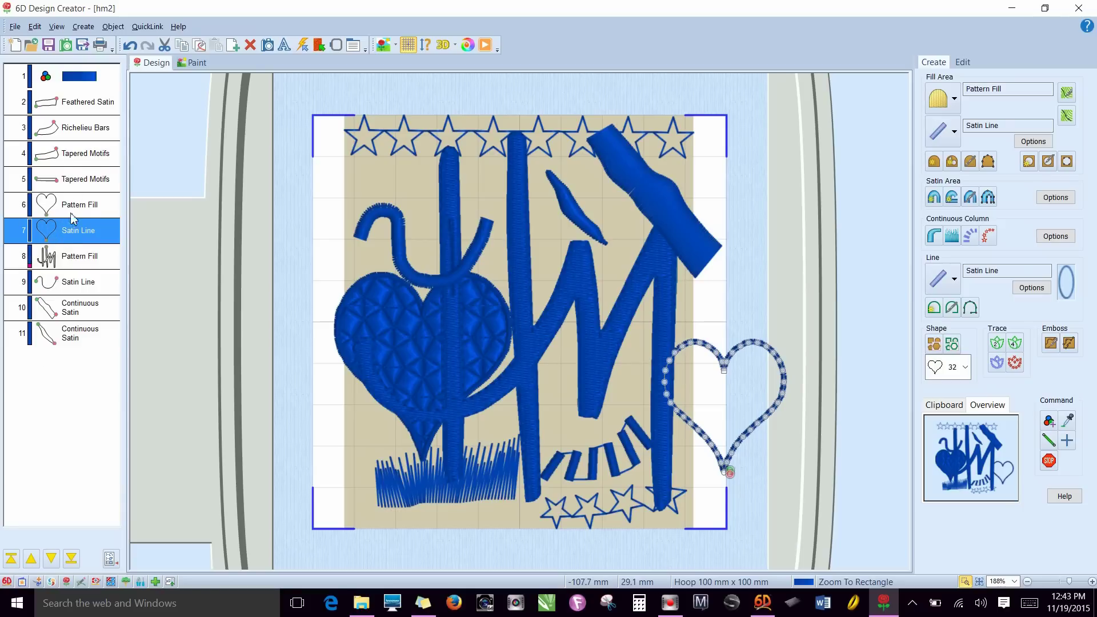
left_click(51, 559)
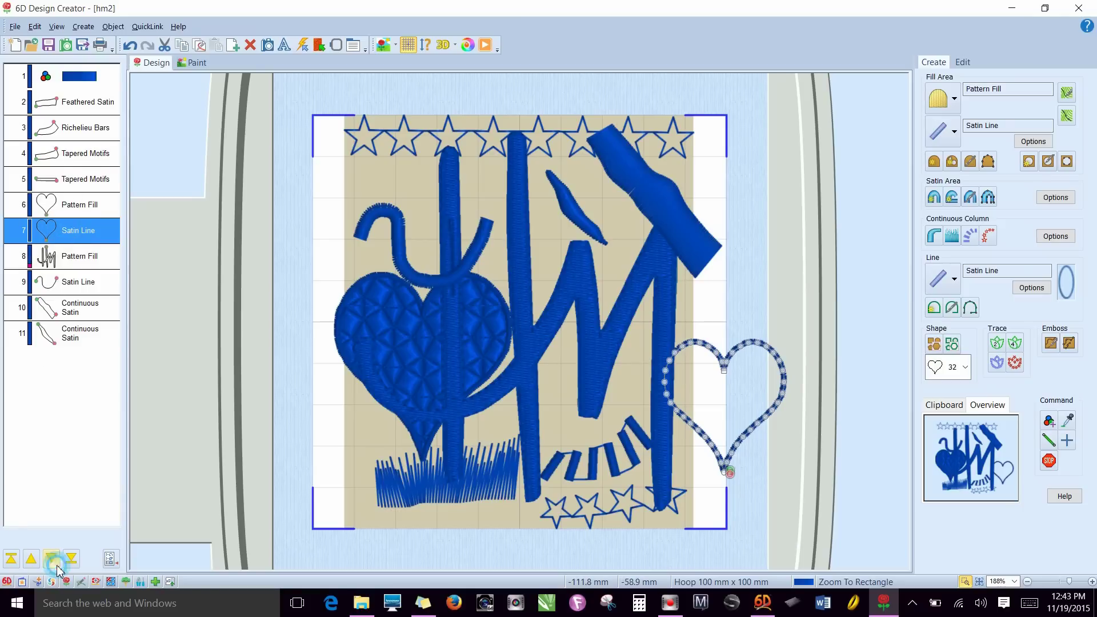
left_click(52, 559)
left_click(51, 558)
left_click(52, 558)
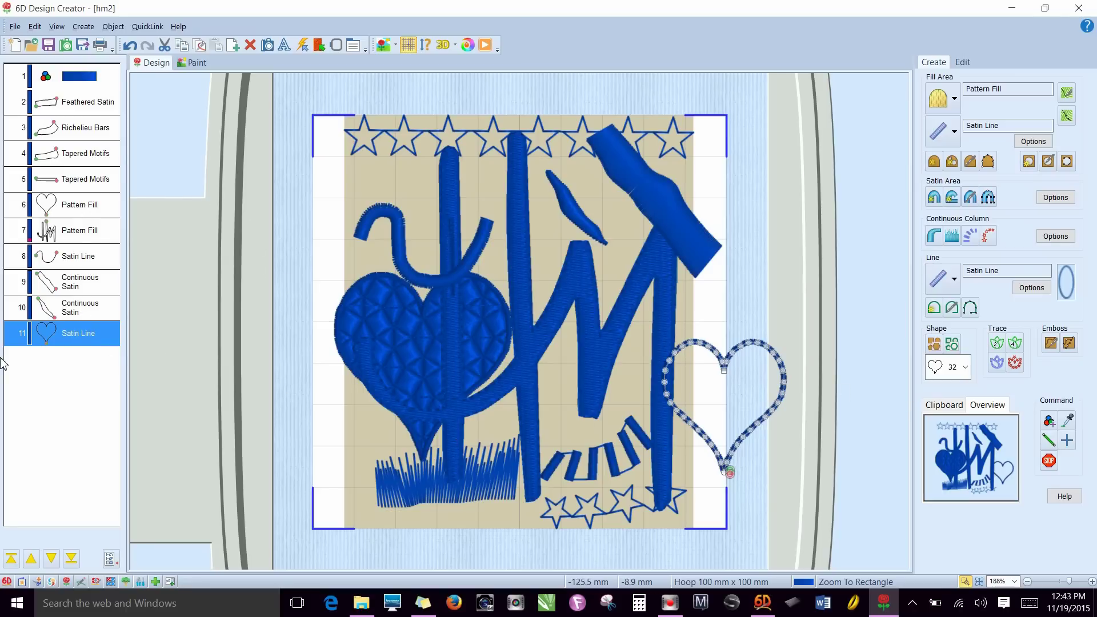
Step: Insert a color change after the last Continuous Satin object, using Robison-Anton Rayon 40 thread 2527 Soldier Blue
left_click(87, 318)
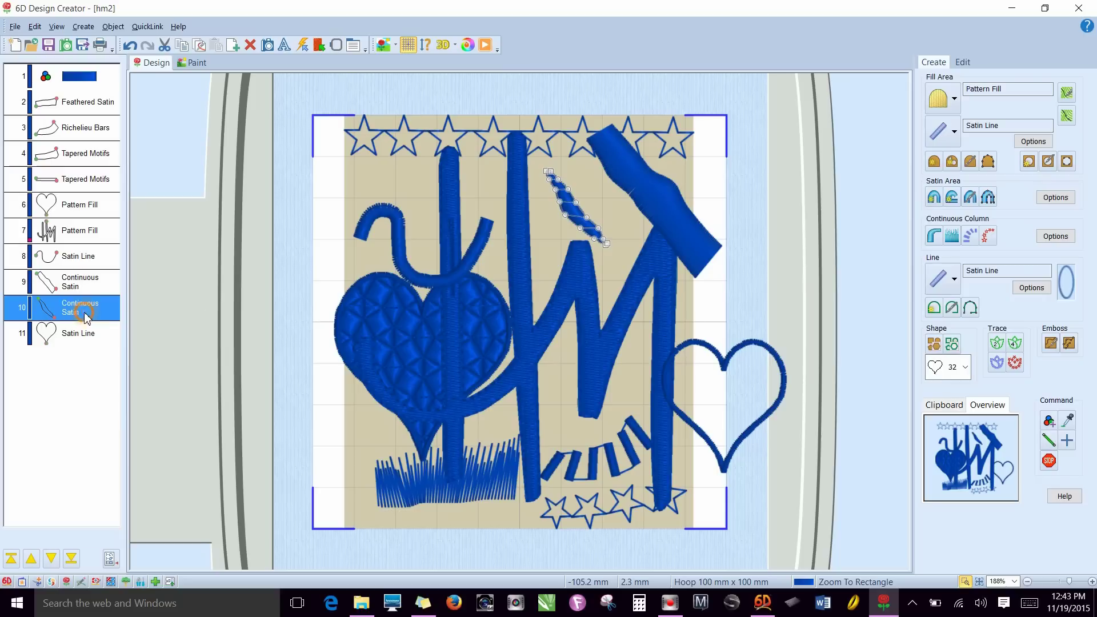
right_click(87, 318)
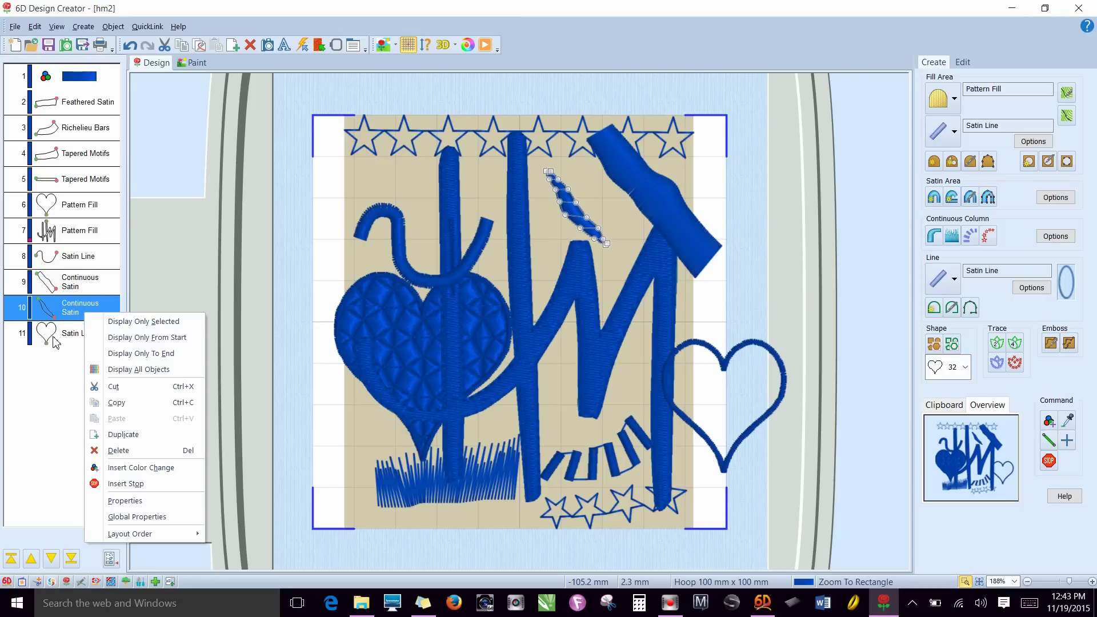
right_click(67, 307)
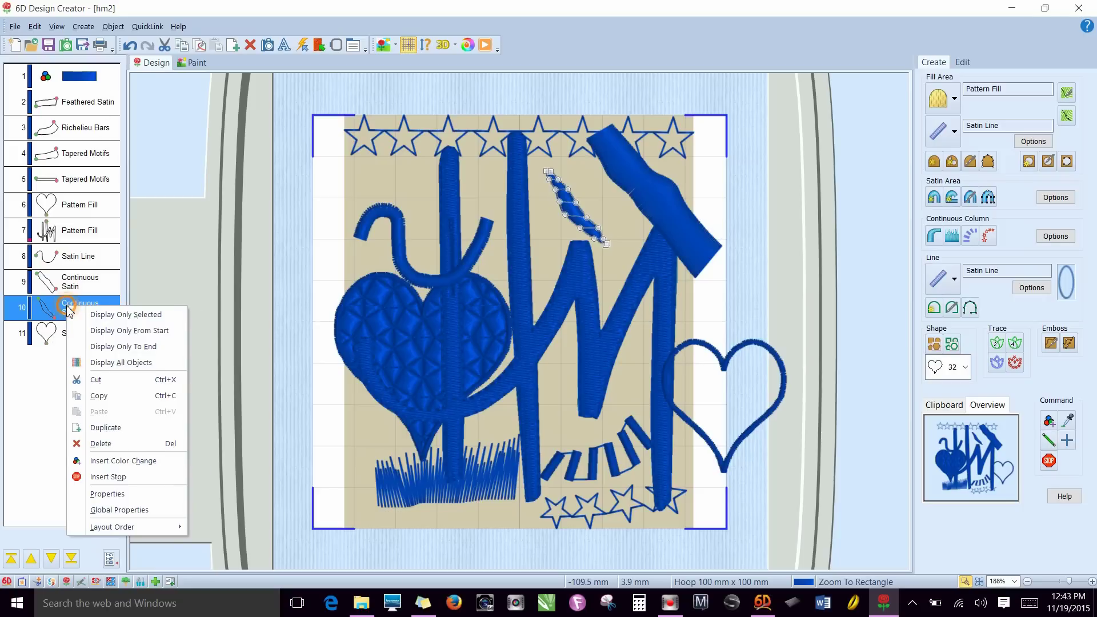
left_click(127, 459)
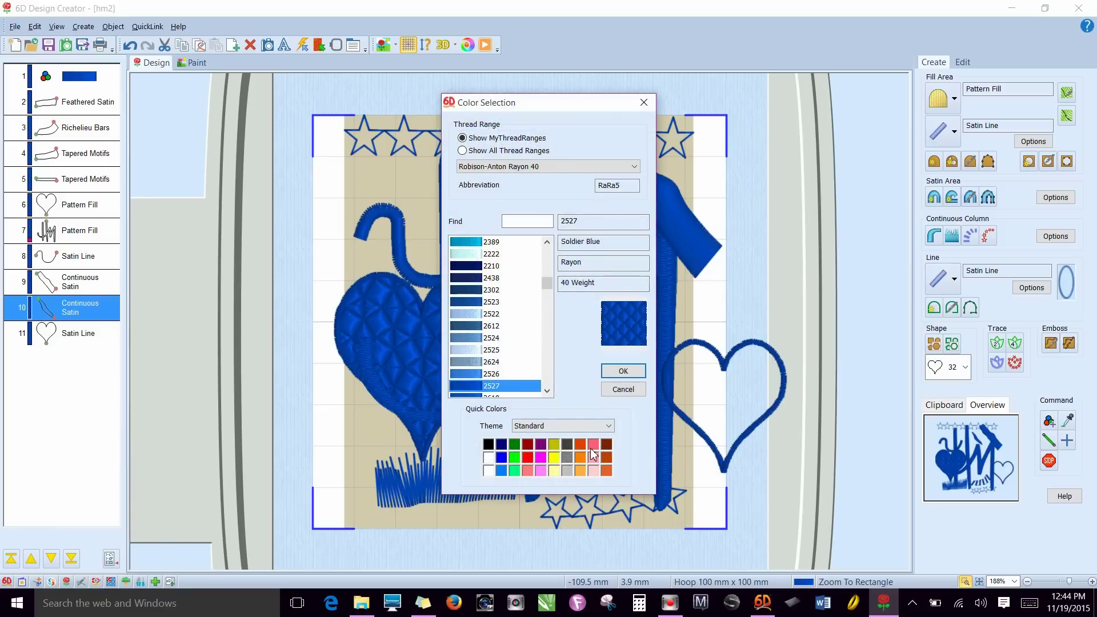
left_click(591, 449)
left_click_drag(547, 274, 546, 304)
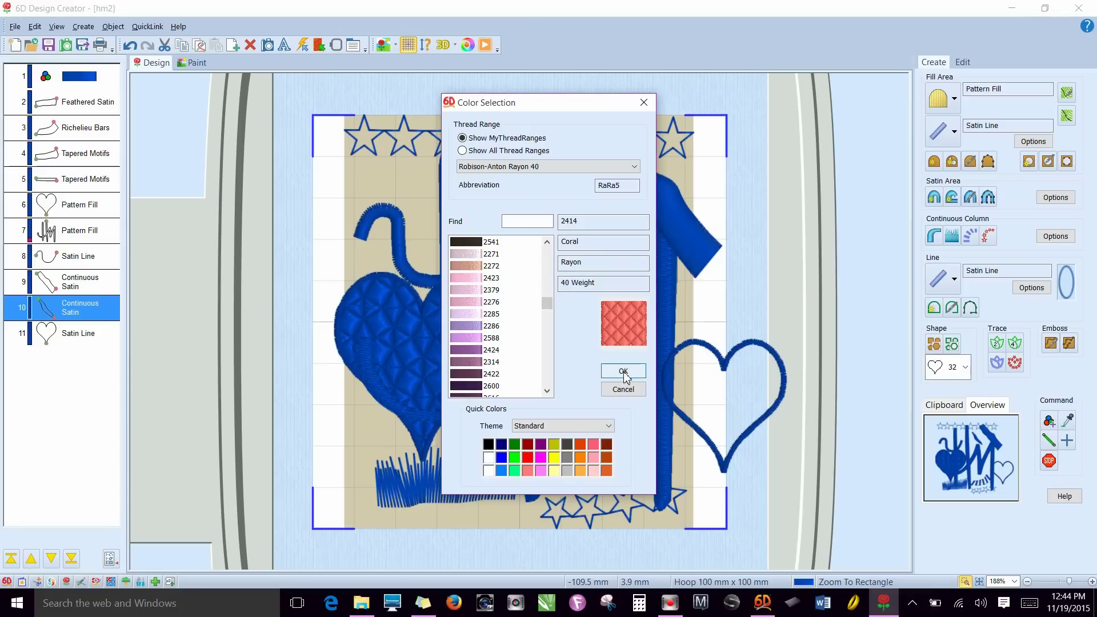
left_click(603, 167)
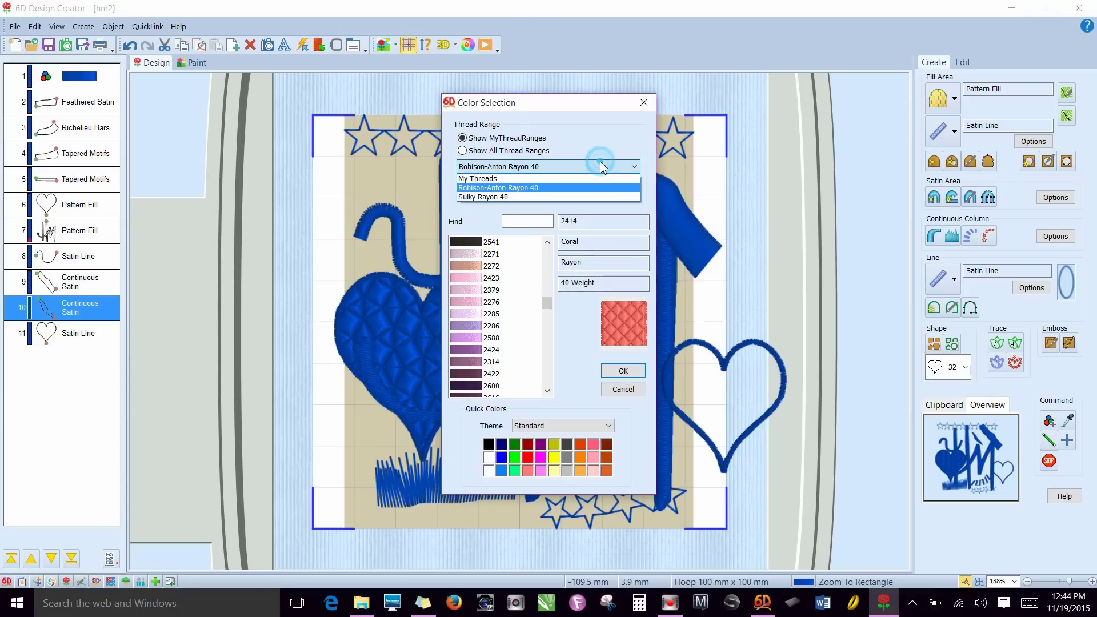
left_click(497, 187)
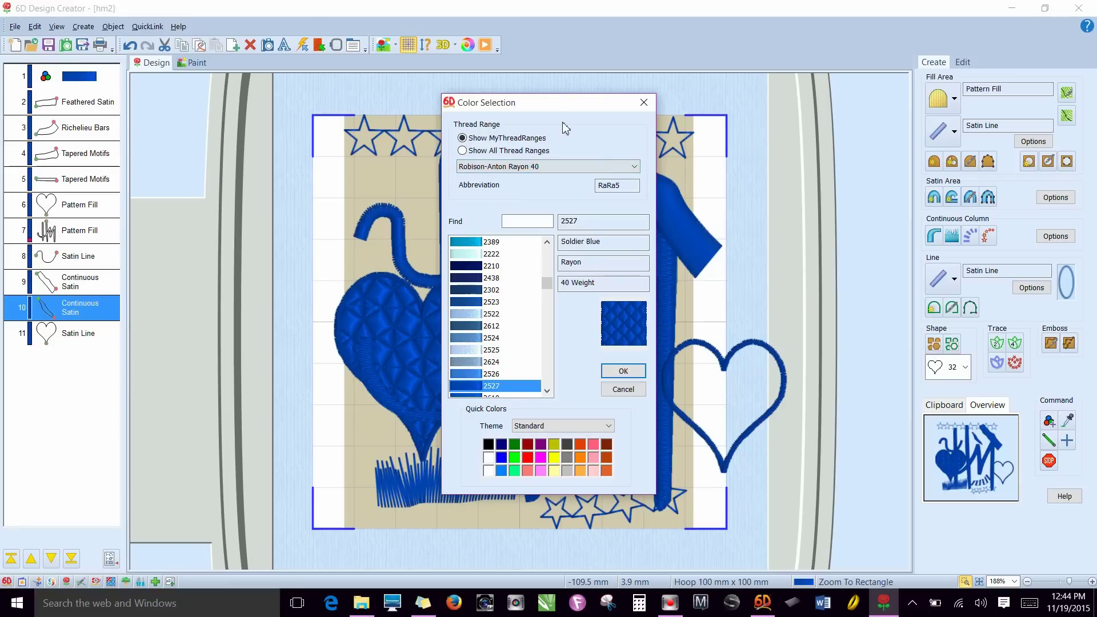
left_click(623, 371)
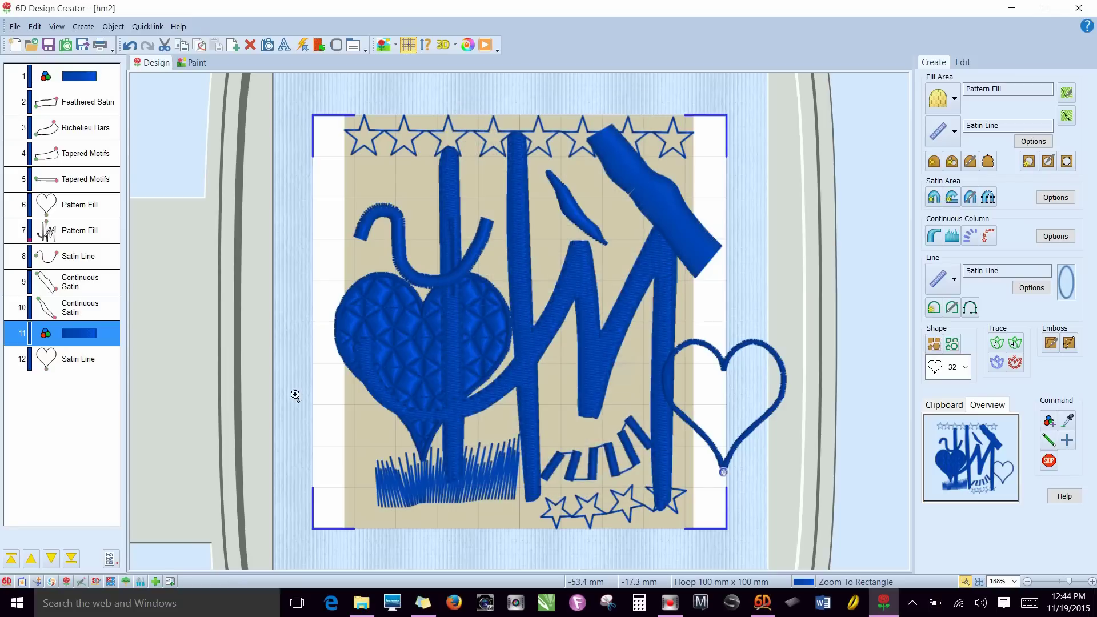
Step: Set the color change before the outline heart to thread 2414 Coral
right_click(72, 342)
left_click(118, 530)
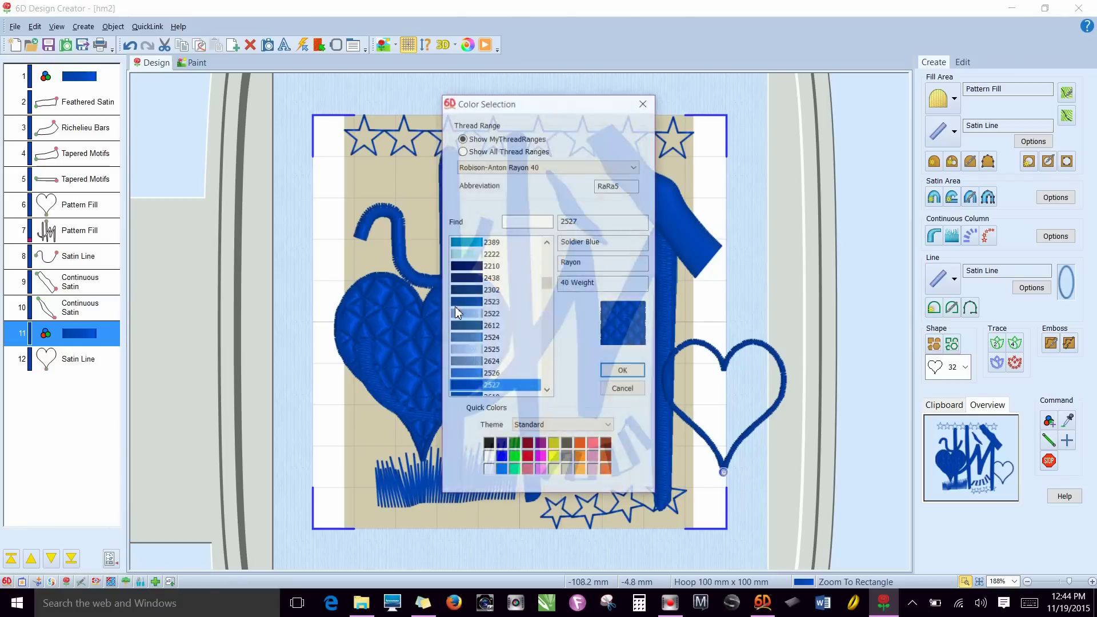
left_click(592, 444)
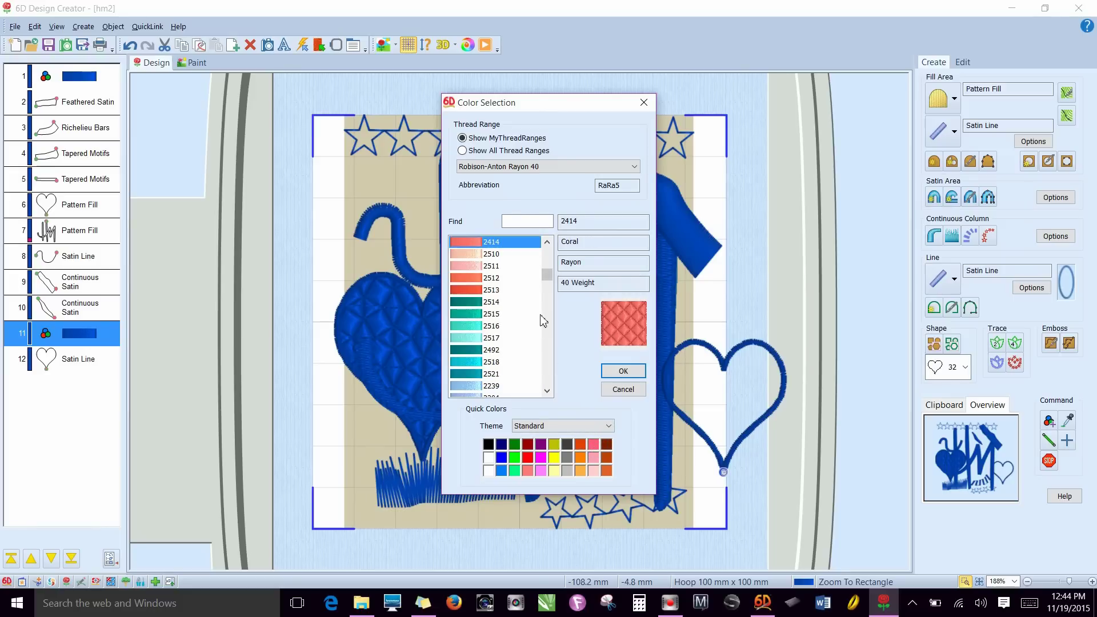
left_click(637, 371)
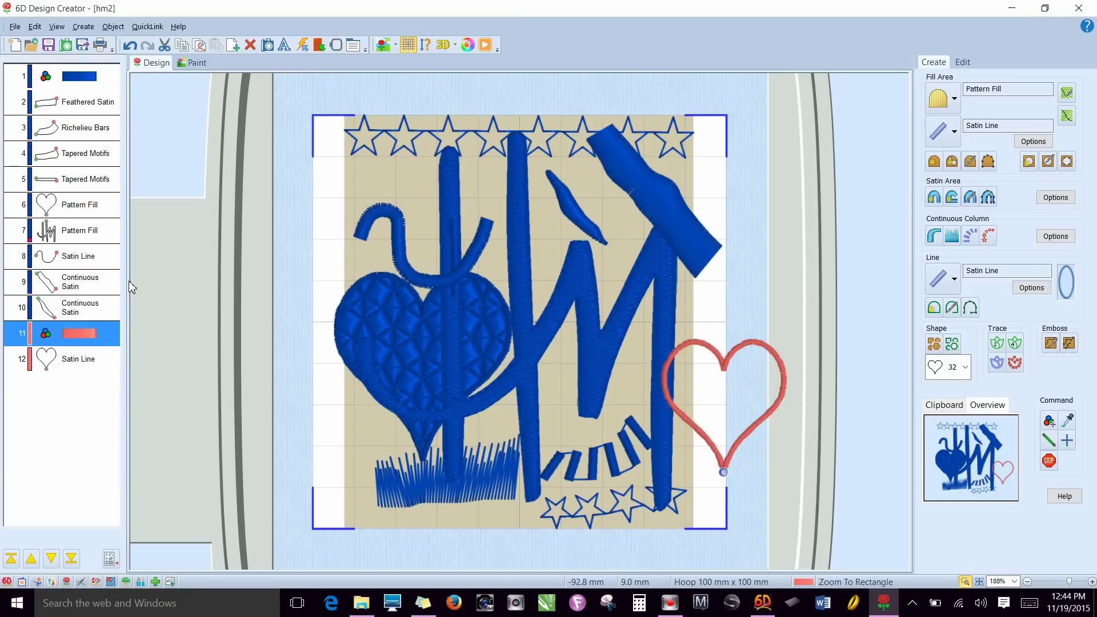
Step: Move the pattern-filled heart in the stitch order to directly after the coral color change
left_click(85, 210)
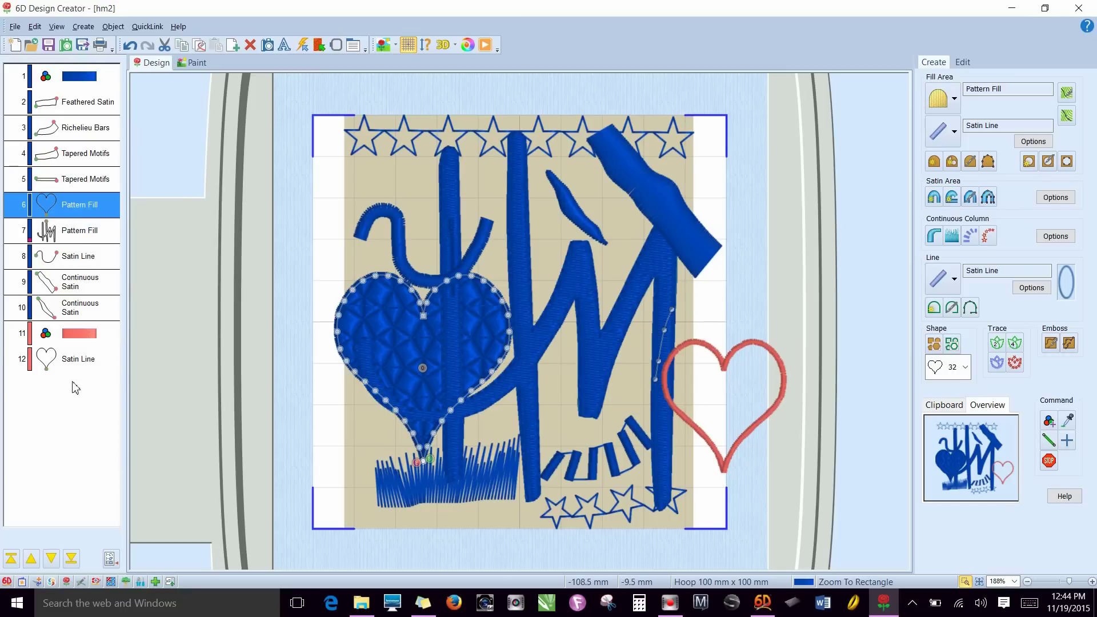
left_click(51, 559)
left_click(51, 558)
left_click(50, 558)
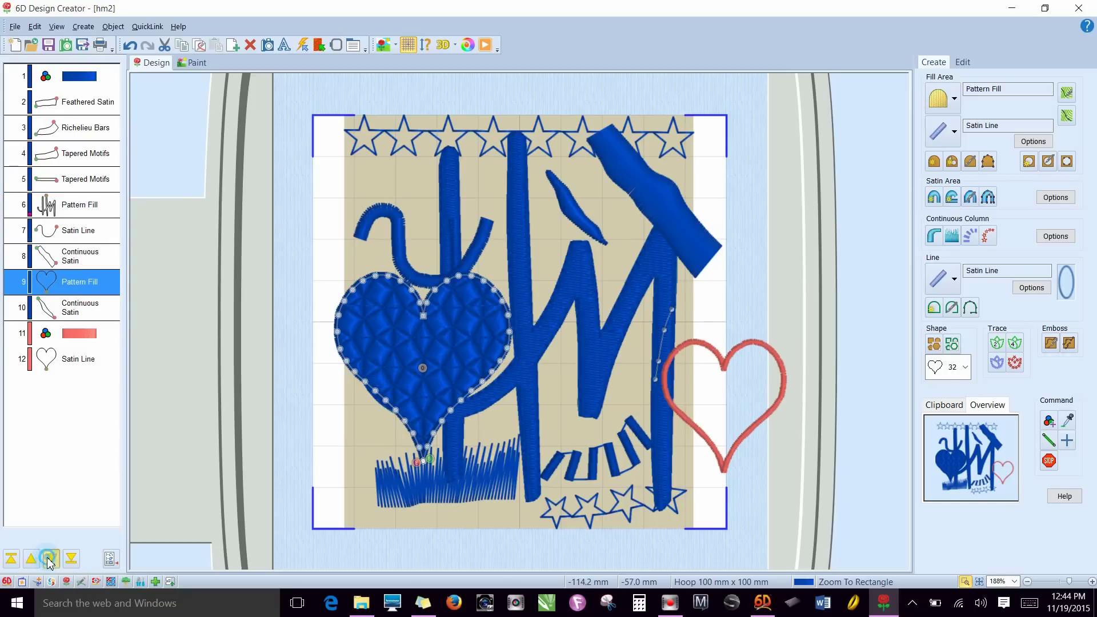
left_click(51, 559)
left_click(51, 559)
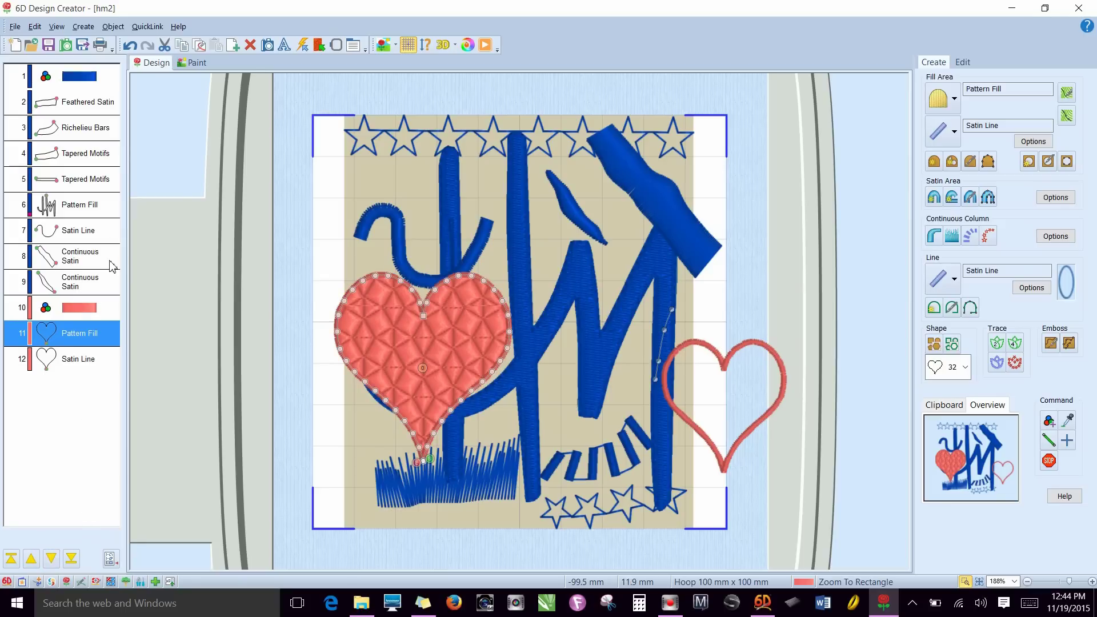
Step: Insert a color change to thread 2500 New Berry after the Pattern Fill lettering
left_click(79, 232)
left_click(78, 205)
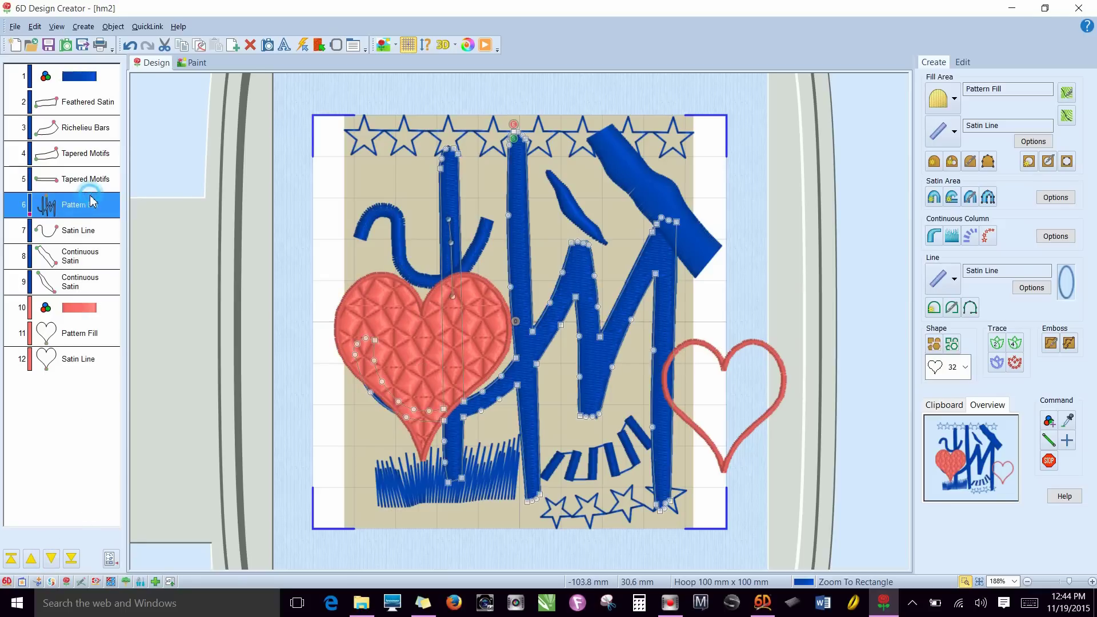
left_click(1049, 421)
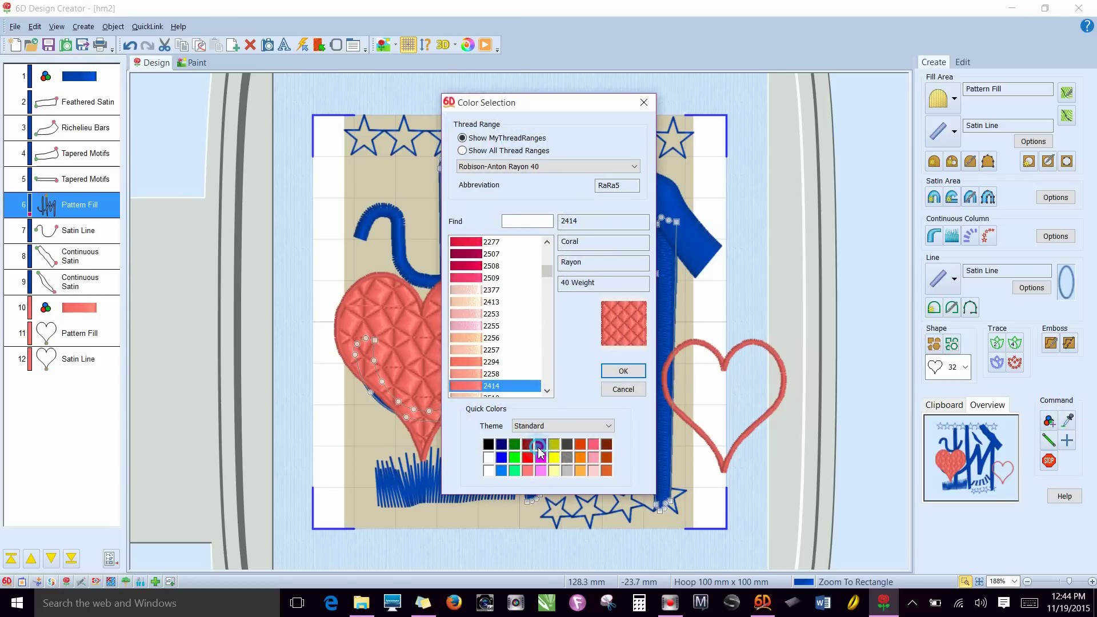
left_click(540, 457)
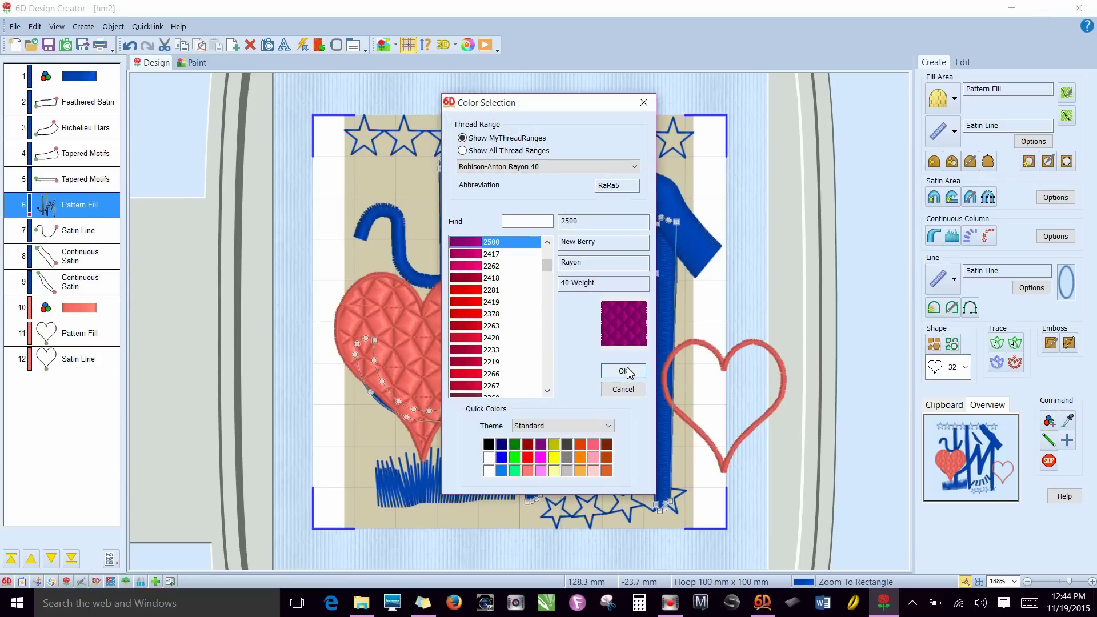
left_click(624, 372)
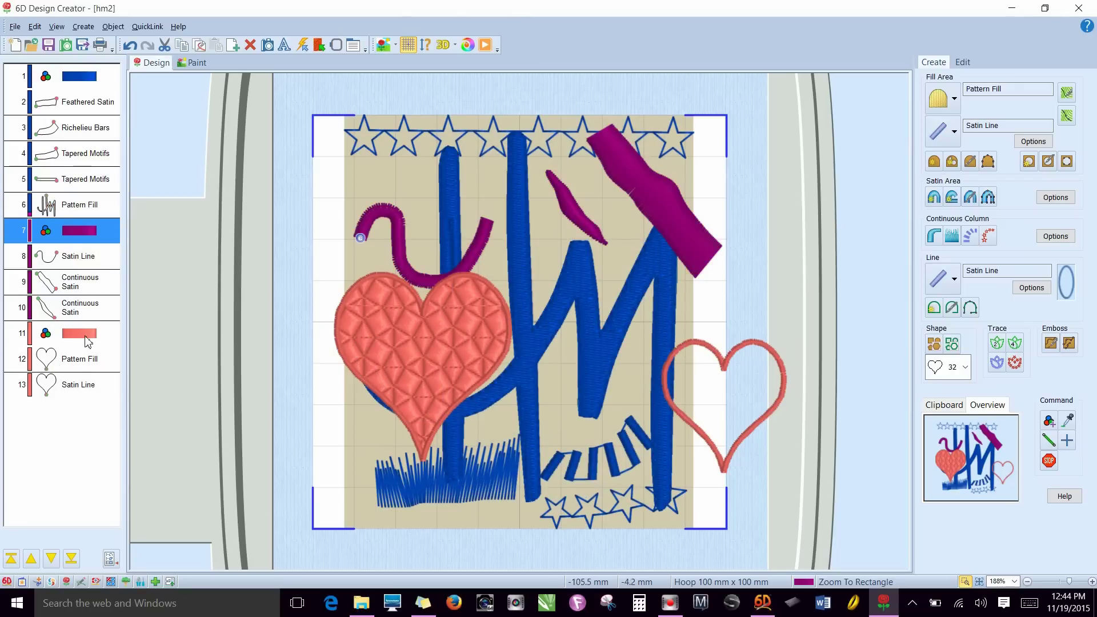
Step: Delete every object and color change from the Feathered Satin through the final Satin Line heart, keeping only the first blue color
left_click(1049, 441)
left_click(109, 107)
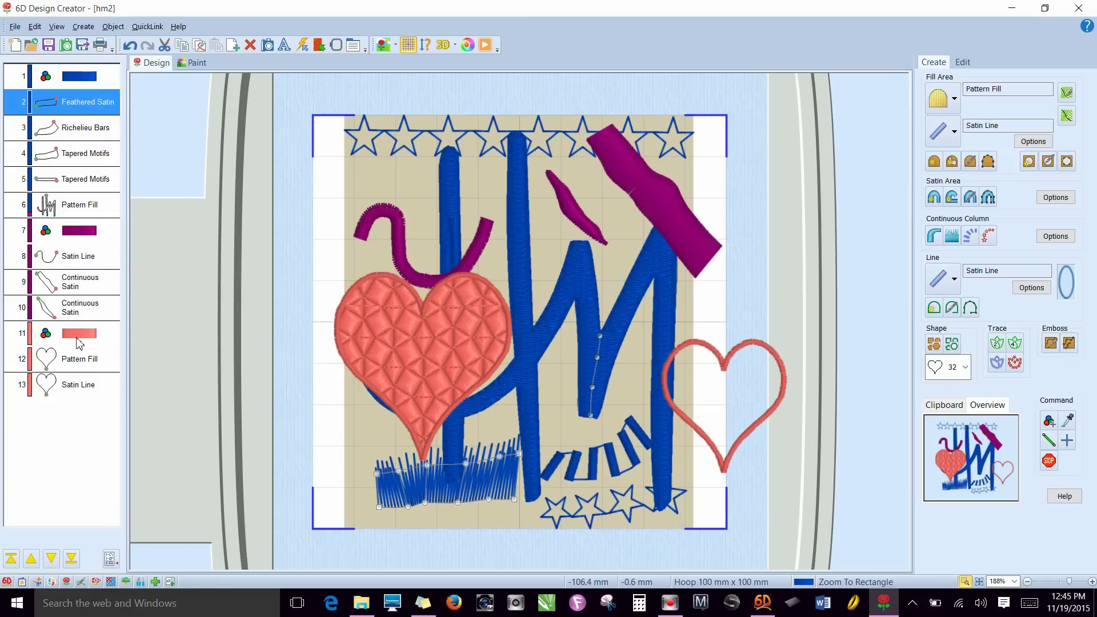
left_click(79, 390, "shift")
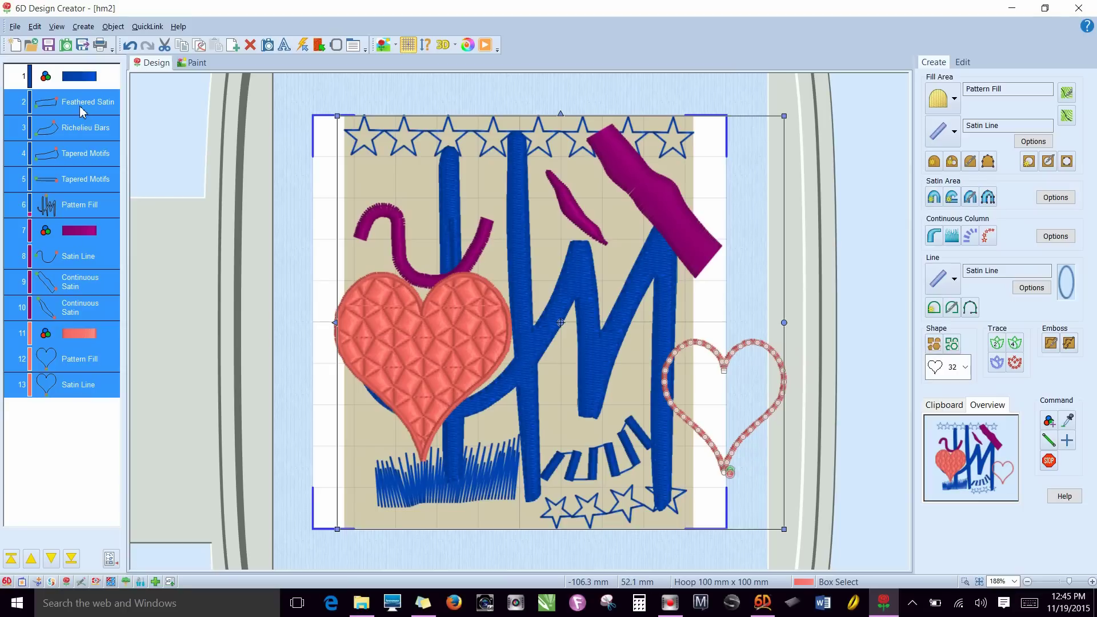
key("Delete")
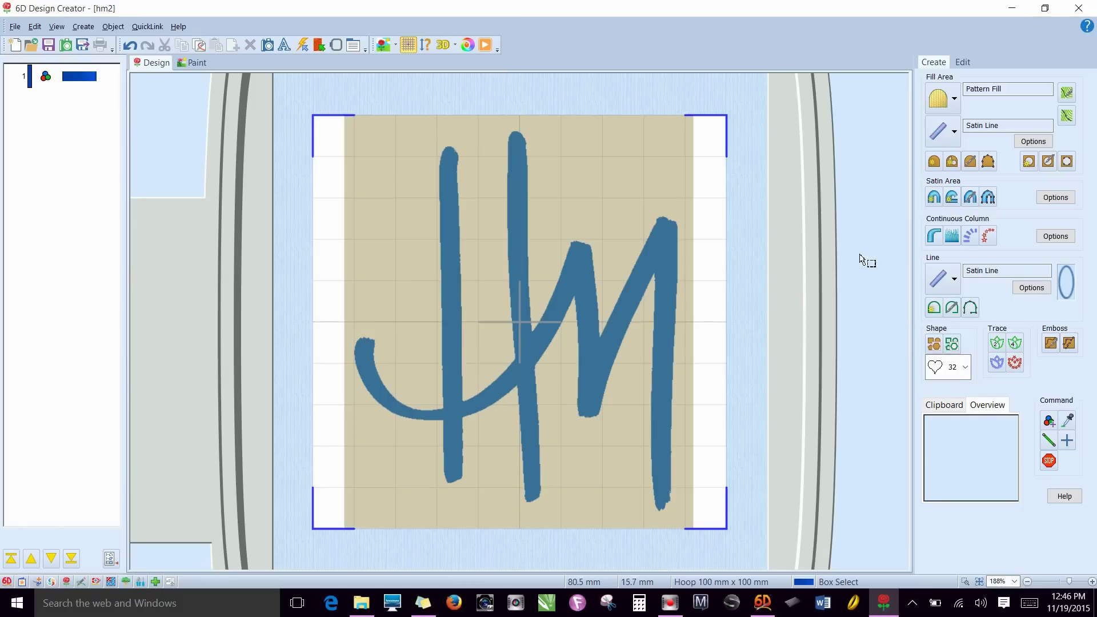
Step: Try a Freehand Point Satin Area along the inner edge of the lettering's curved hook, and delete it
left_click(988, 198)
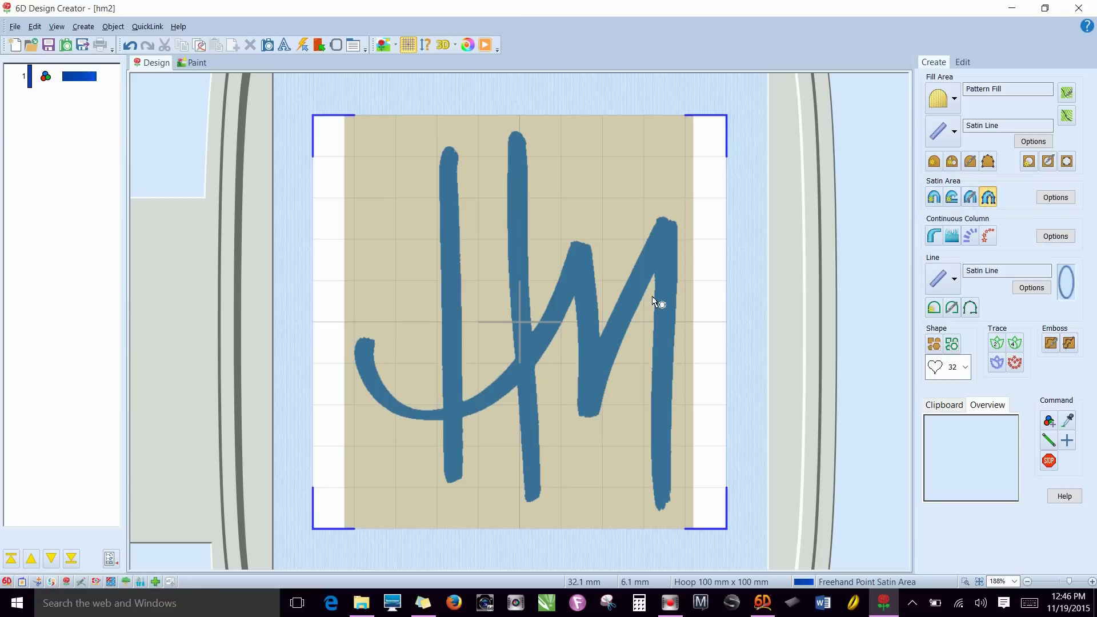
left_click(374, 341)
left_click(372, 359)
left_click(385, 387)
right_click(417, 399)
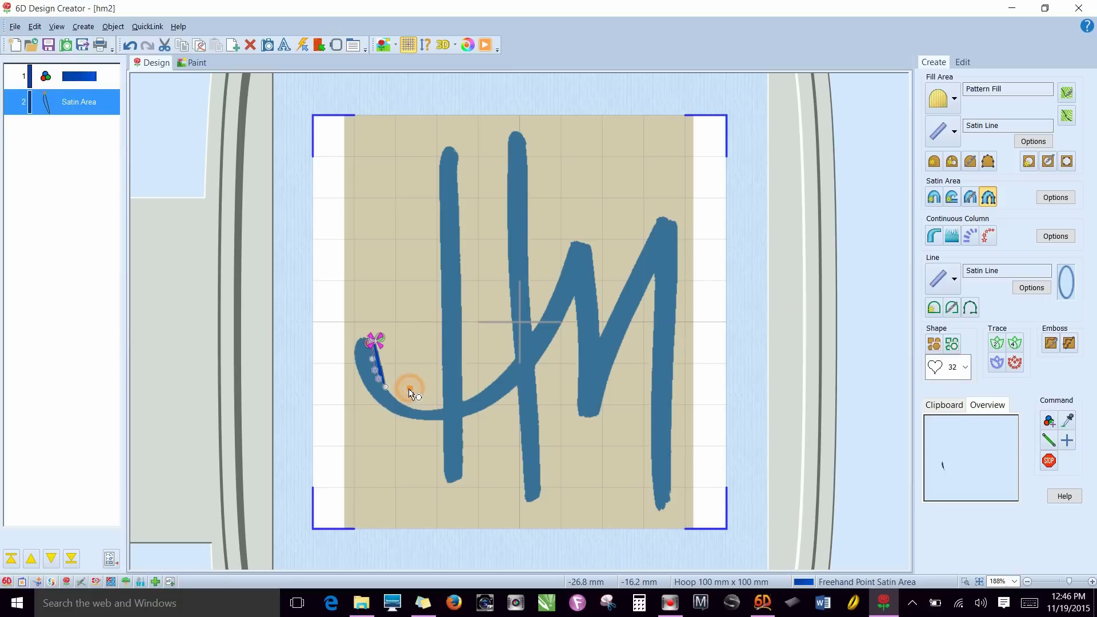
key("Delete")
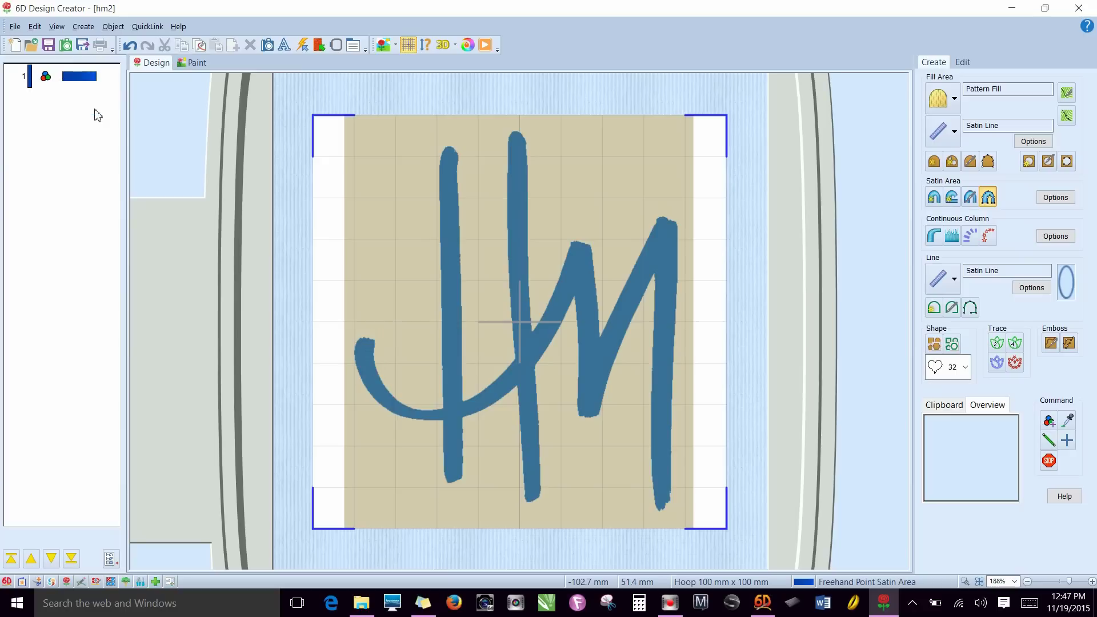
Step: Trace the left stem of the H all the way around with outline points and complete it as a Freehand Point Satin Area
left_click(451, 147)
left_click(442, 149)
left_click(439, 170)
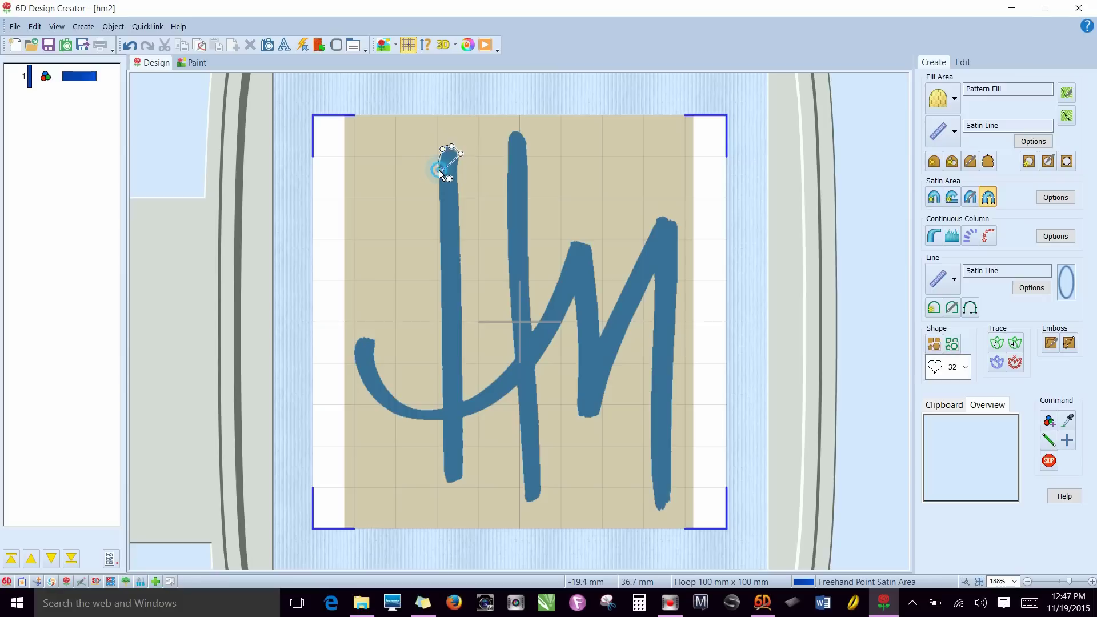
left_click(439, 243)
left_click(443, 358)
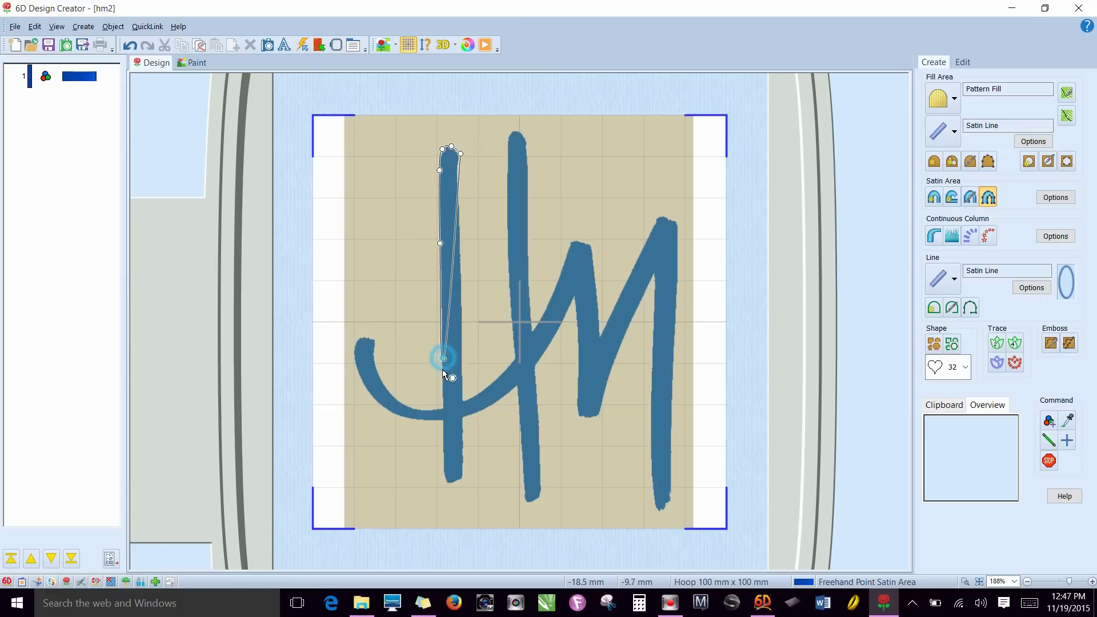
left_click(444, 455)
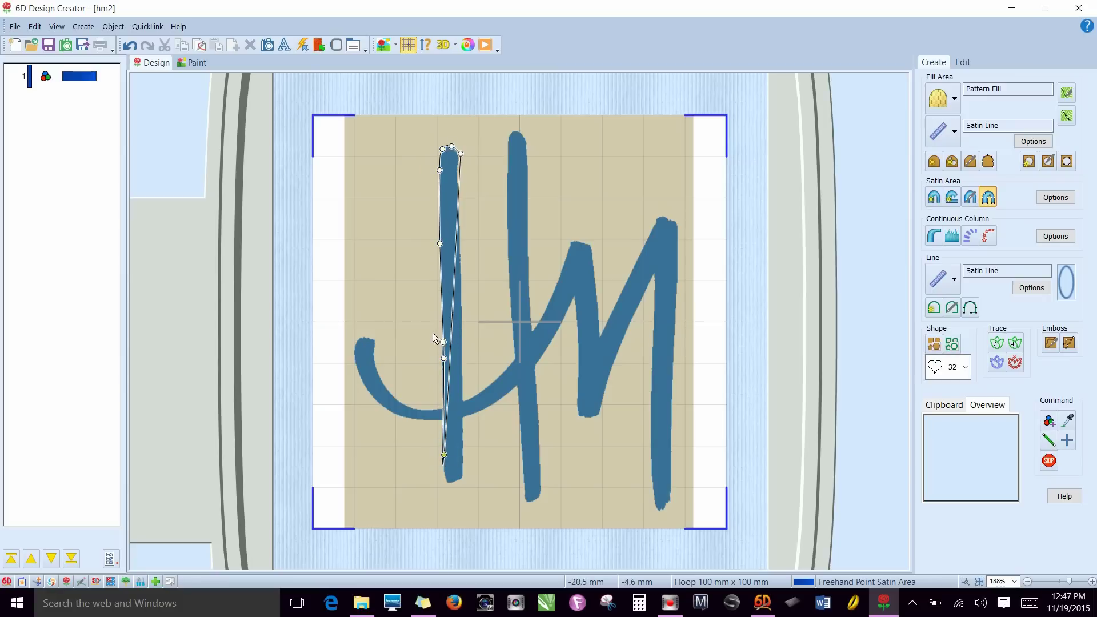
left_click(446, 475)
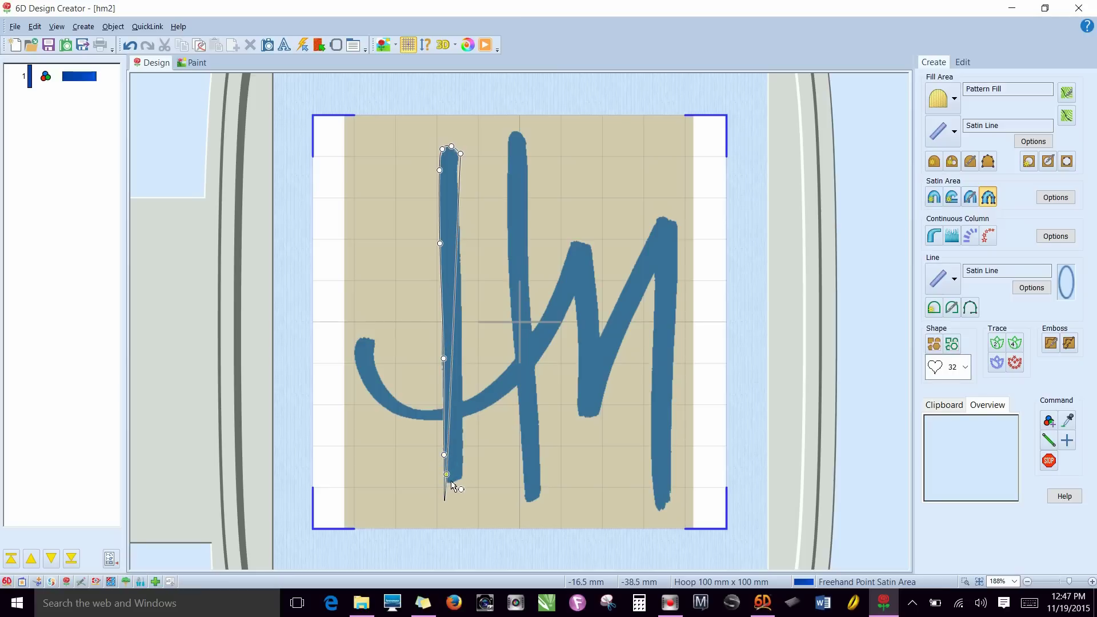
left_click(451, 481)
left_click(462, 478)
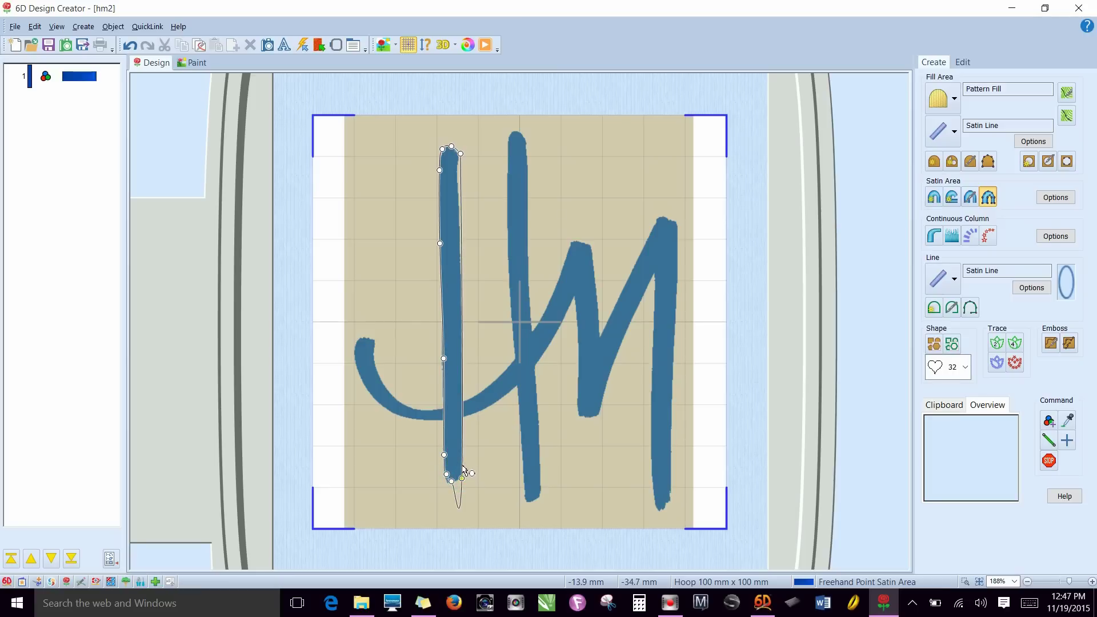
left_click(462, 465)
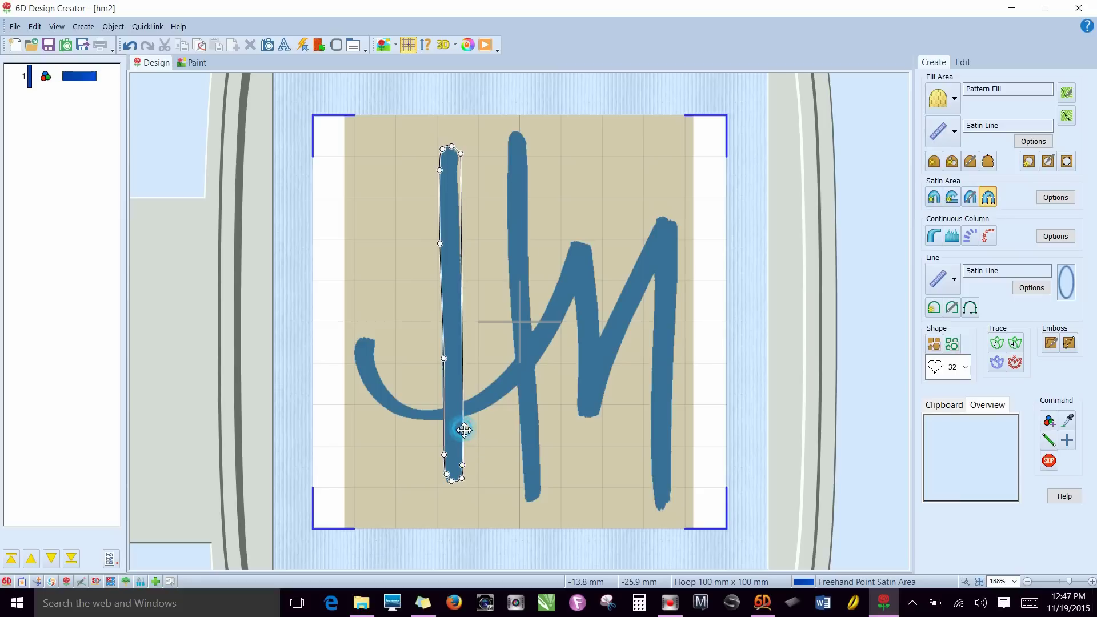
left_click(463, 429)
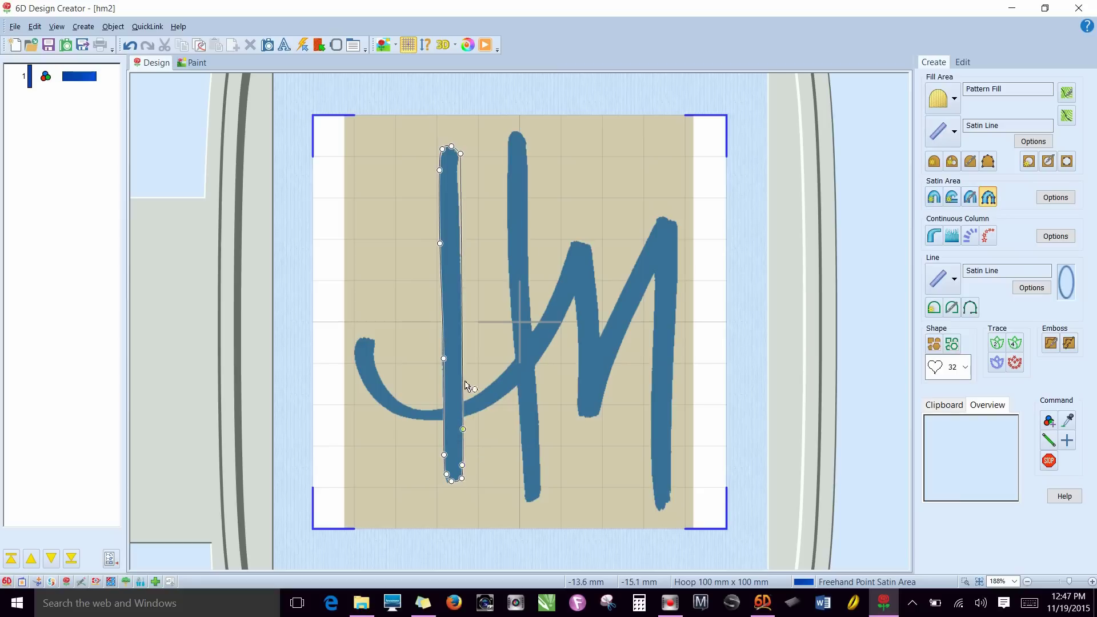
left_click(461, 275)
left_click(457, 186)
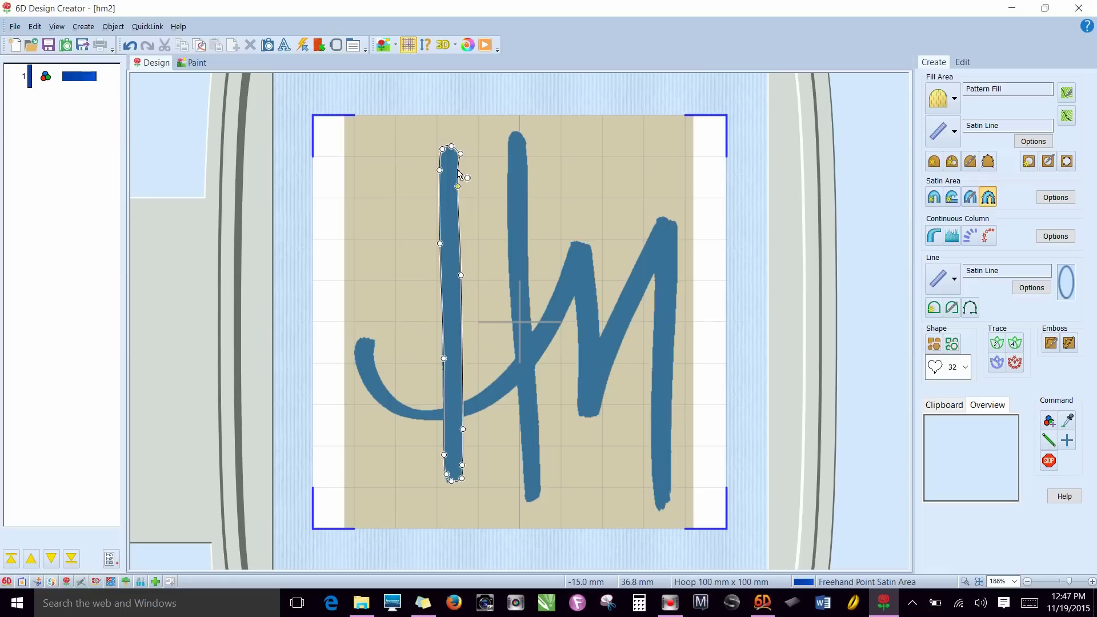
right_click(457, 171)
left_click(457, 166)
left_click(458, 284)
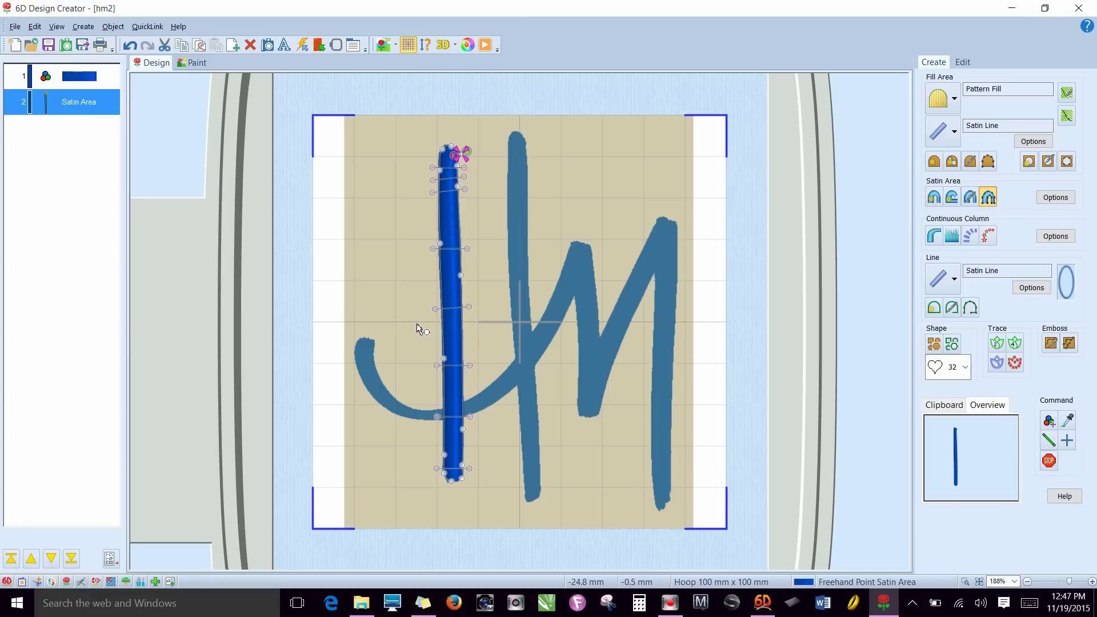
Step: Trace the right stem of the H clockwise from its top with outline points and complete it as a Freehand Point Satin Area
left_click(509, 138)
left_click(514, 131)
left_click(526, 146)
left_click(527, 171)
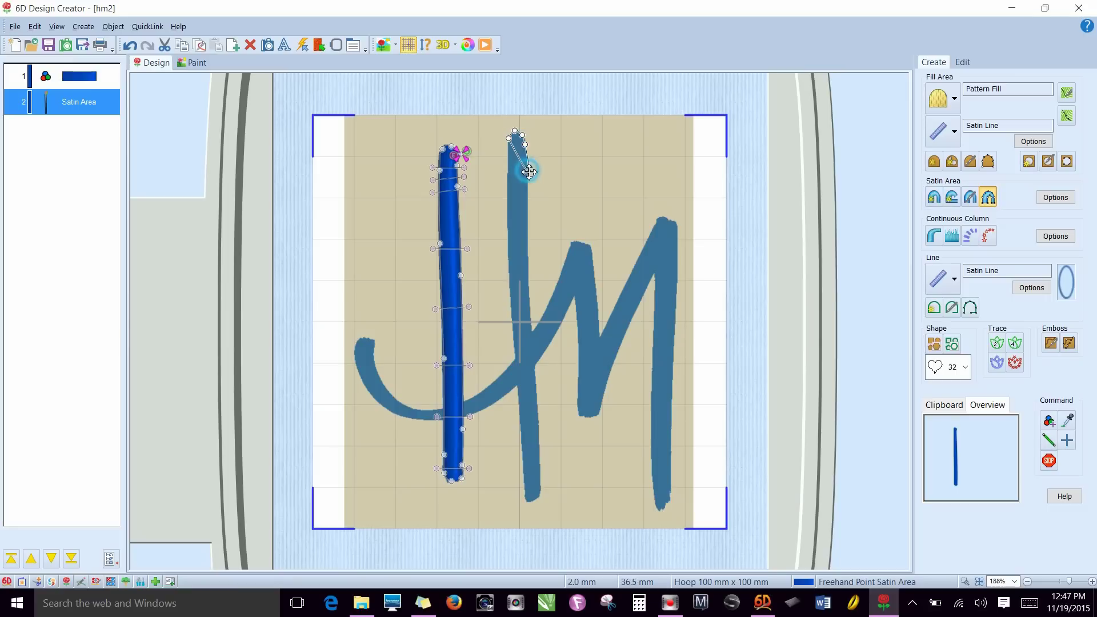
left_click(531, 330)
left_click(538, 422)
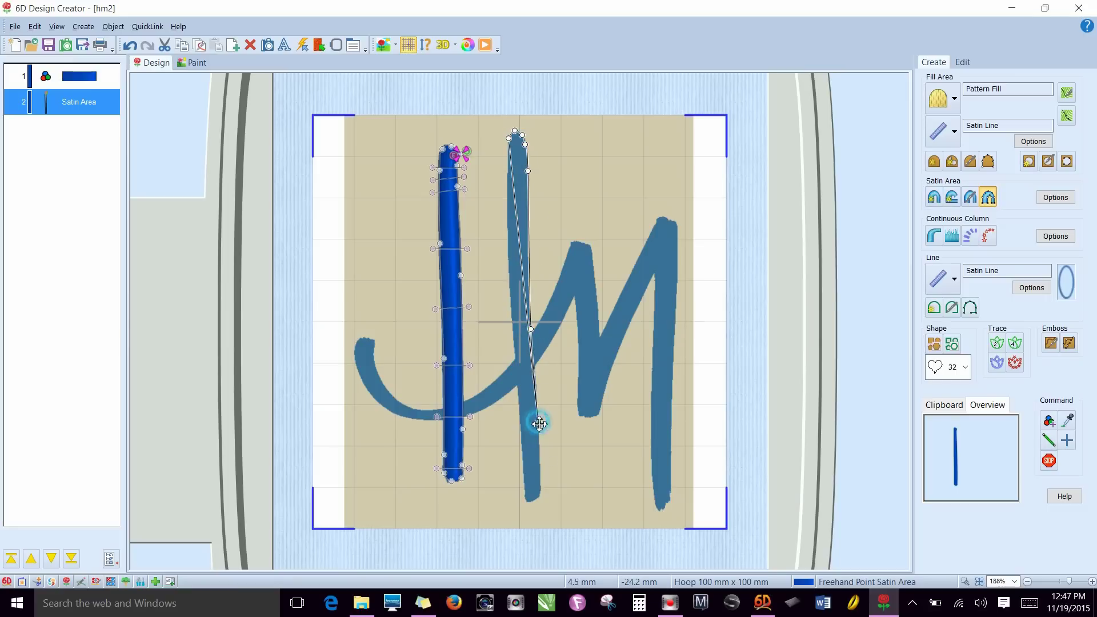
left_click(540, 491)
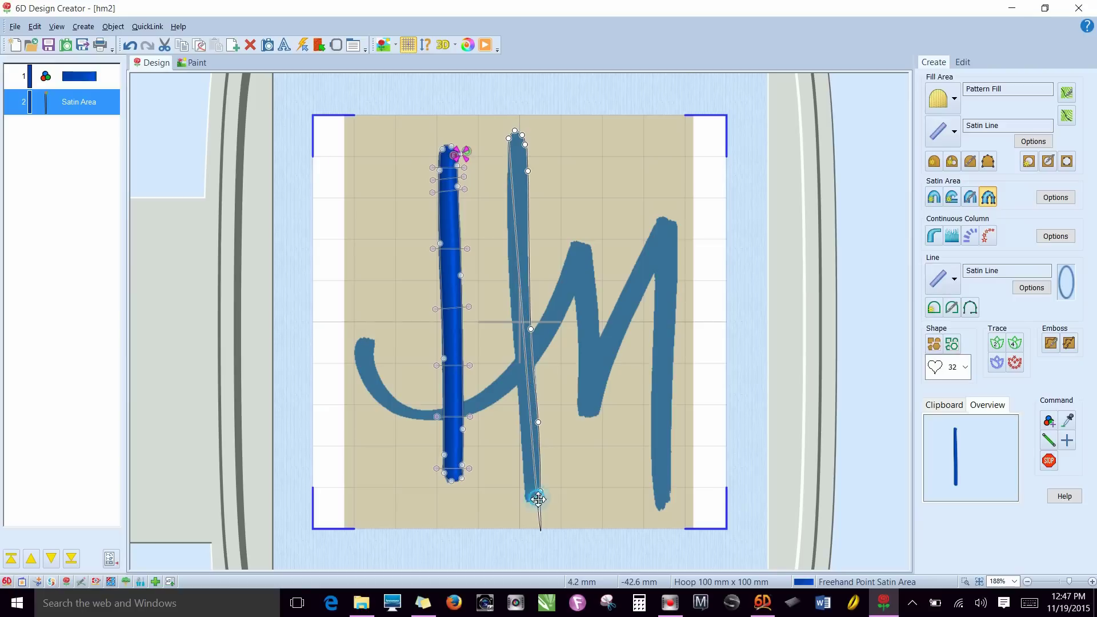
left_click(537, 498)
left_click(534, 506)
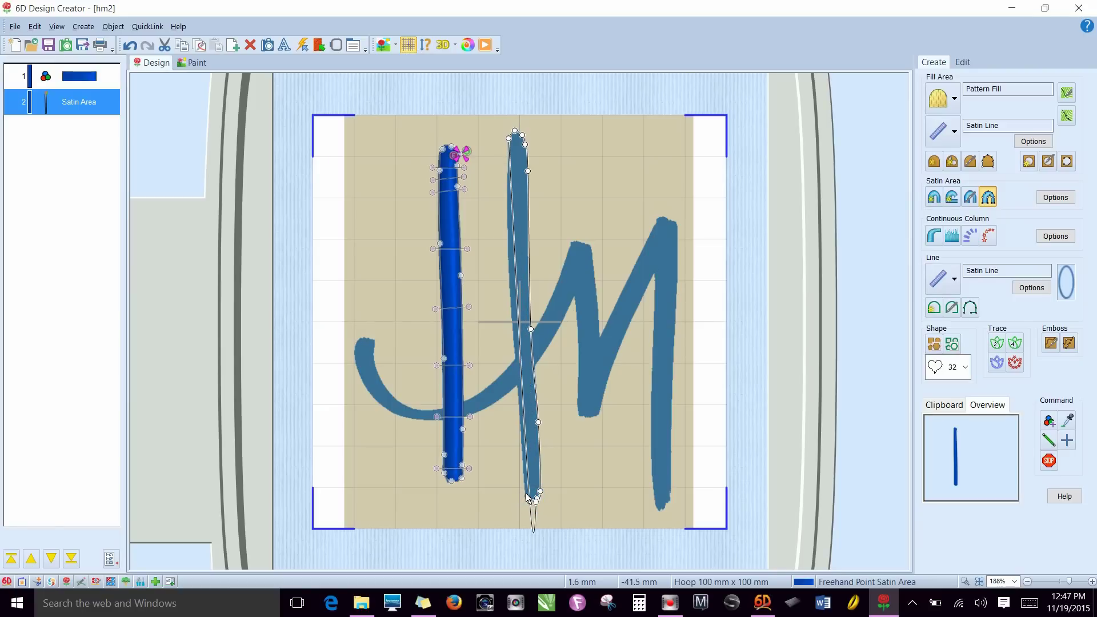
left_click(529, 501)
left_click(526, 494)
left_click(524, 467)
left_click(531, 411)
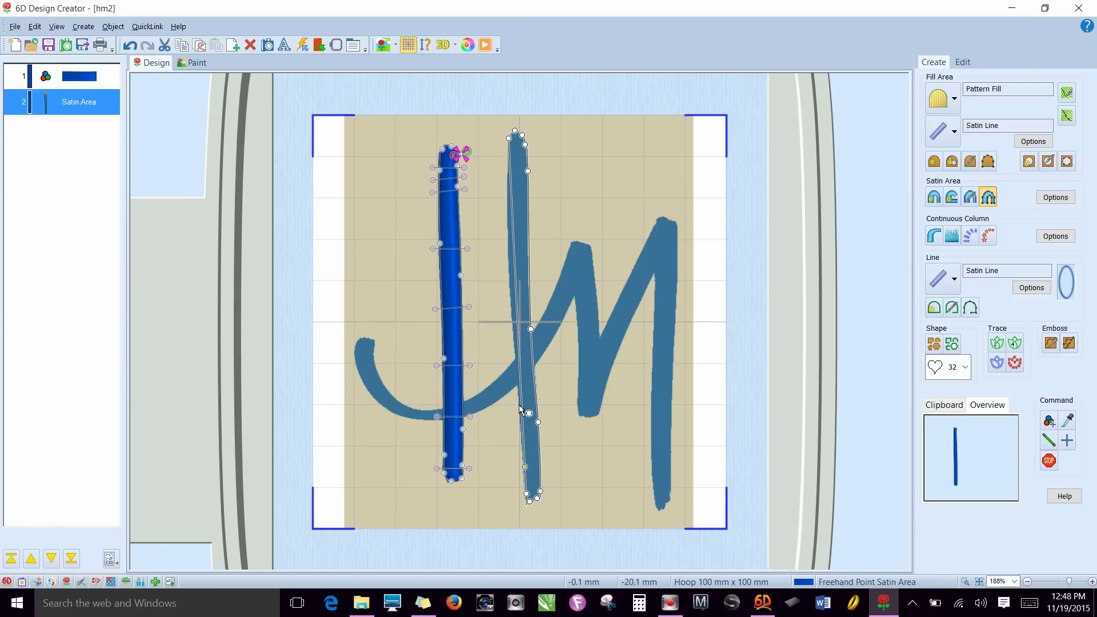
left_click(519, 405)
left_click(514, 338)
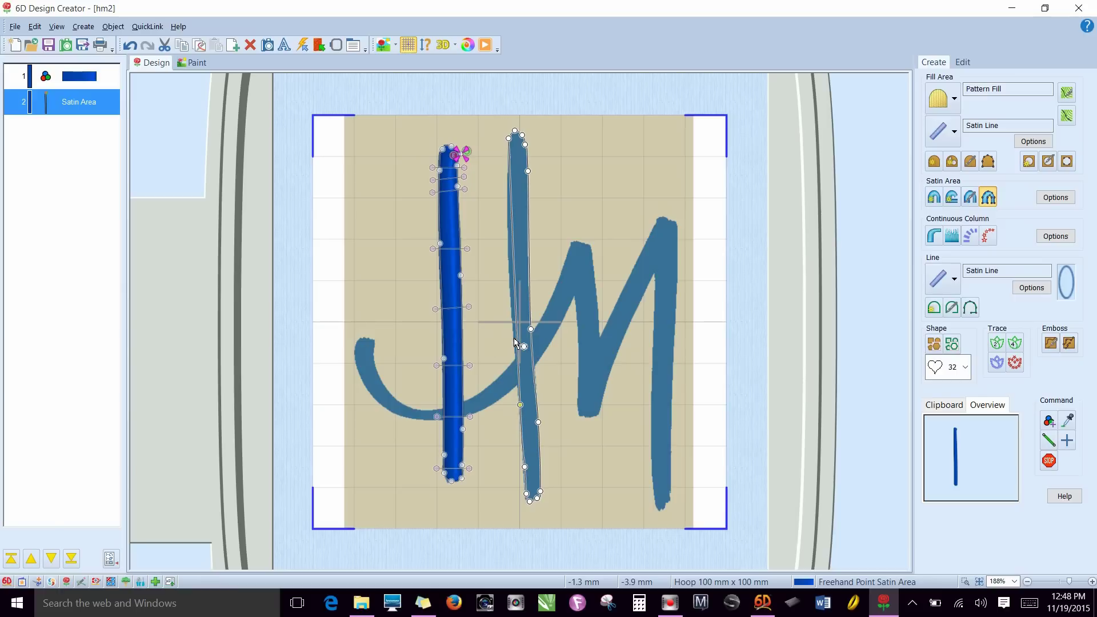
left_click(508, 286)
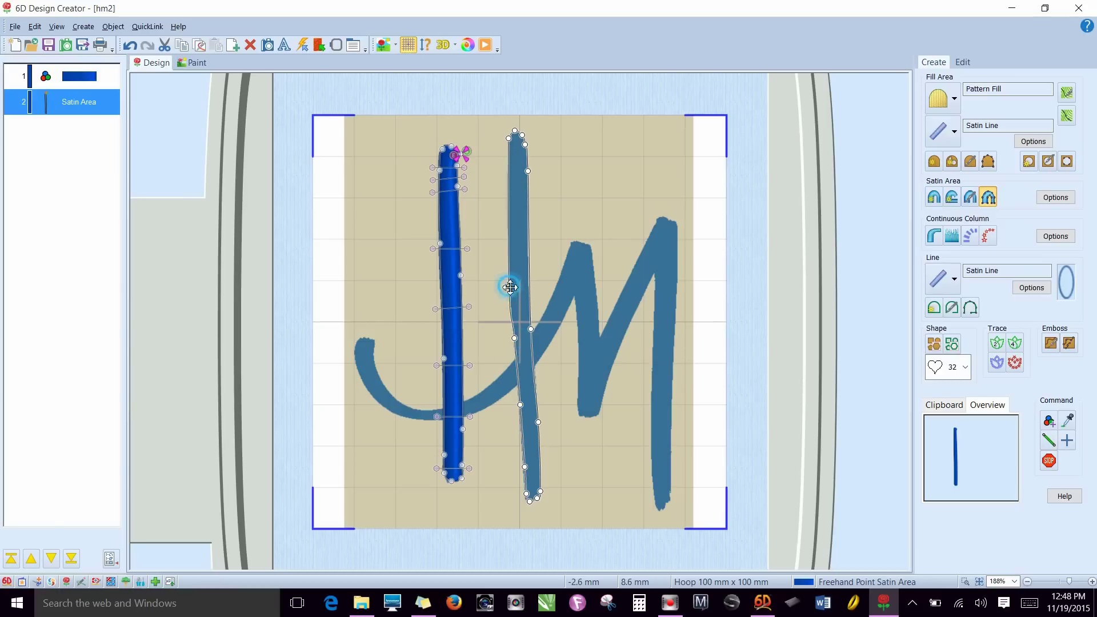
left_click(510, 184)
right_click(526, 289)
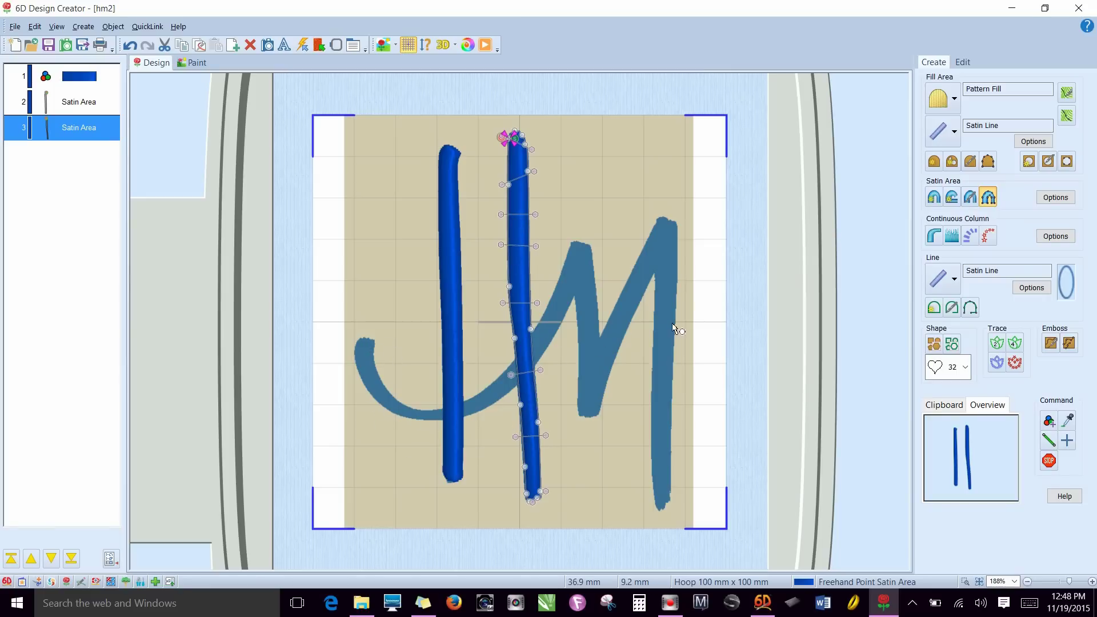
Step: Start a Freehand Point Satin Area outline across the hook's tip and trace its outer edge down to the H's left stem
left_click(366, 338)
left_click(349, 336)
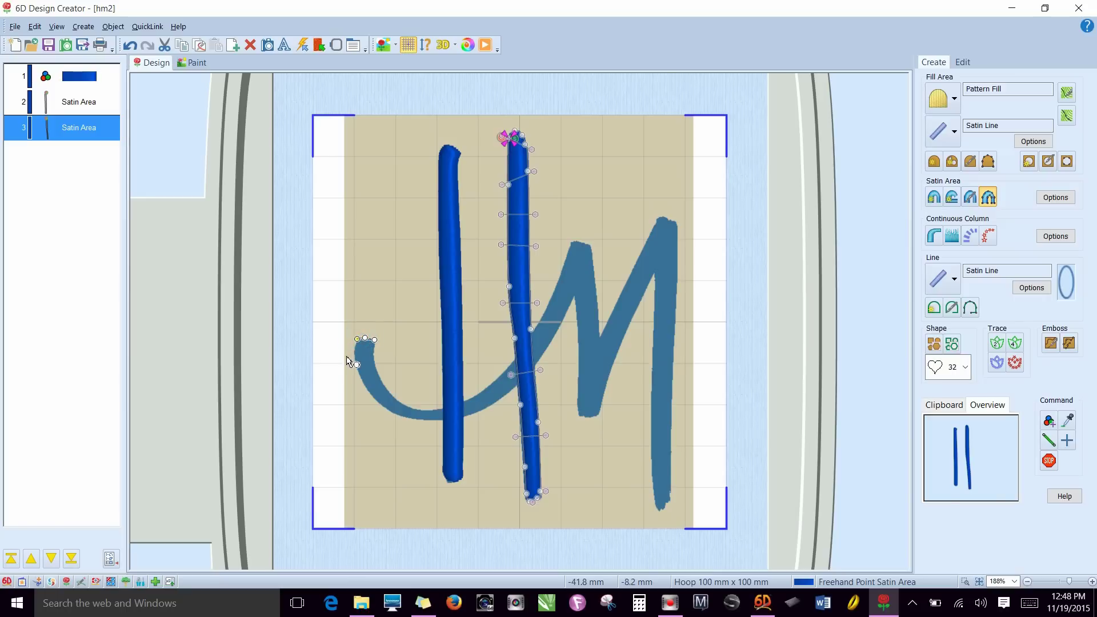
left_click(354, 354)
left_click(363, 382)
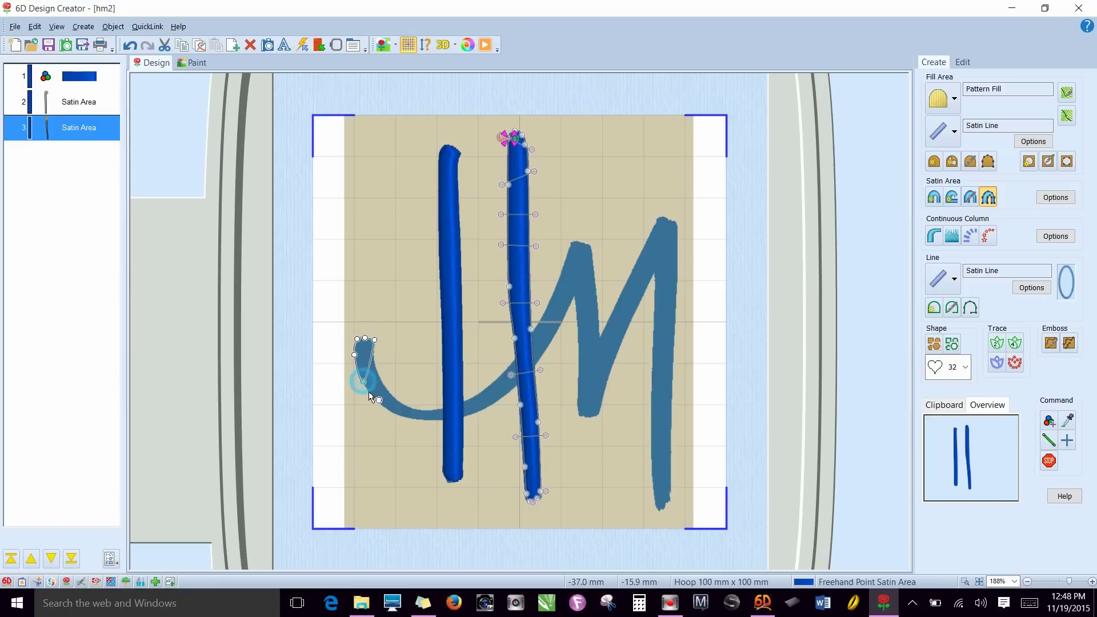
left_click(382, 405)
left_click(406, 418)
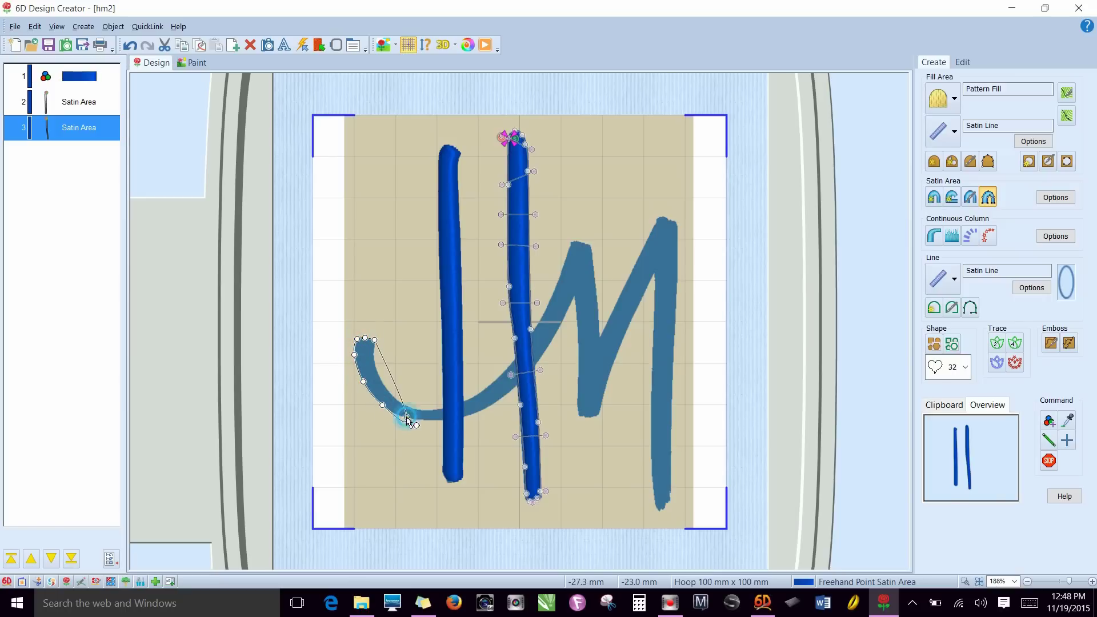
left_click(442, 420)
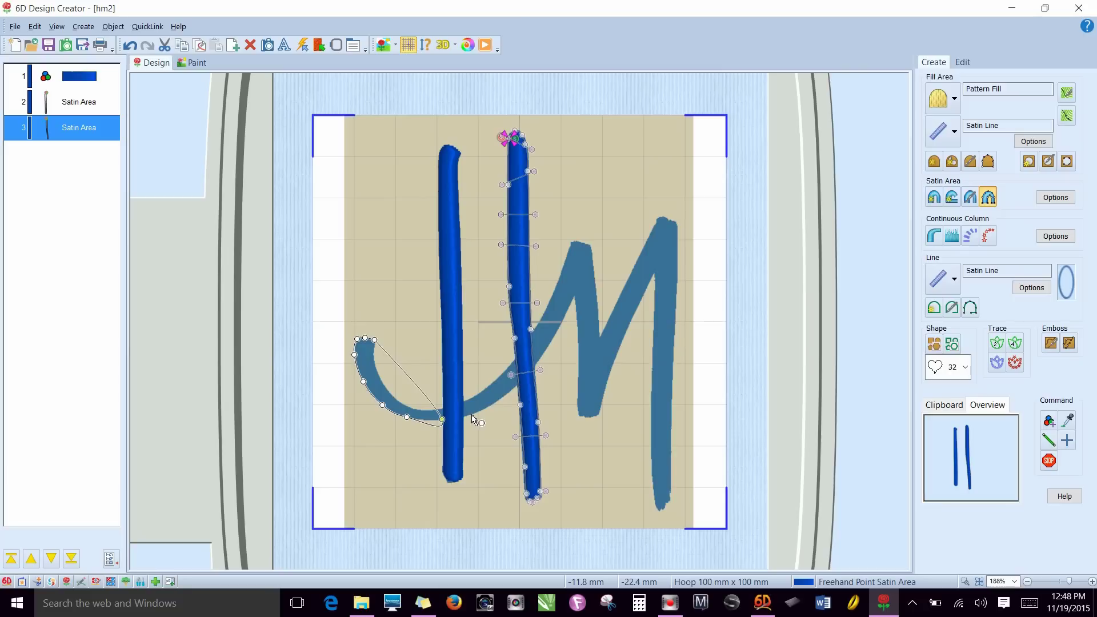
Step: Extend the outline along the lower edge of the connecting curve, past the H's right stem, to the inner corner under the M's first peak
left_click(472, 415)
left_click(504, 397)
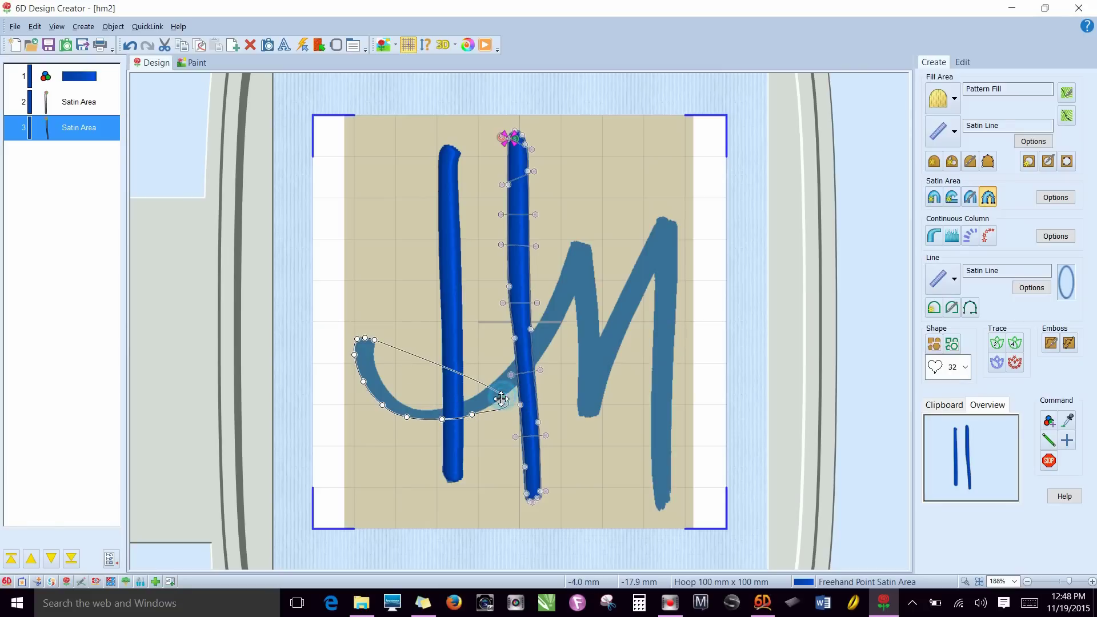
left_click(534, 370)
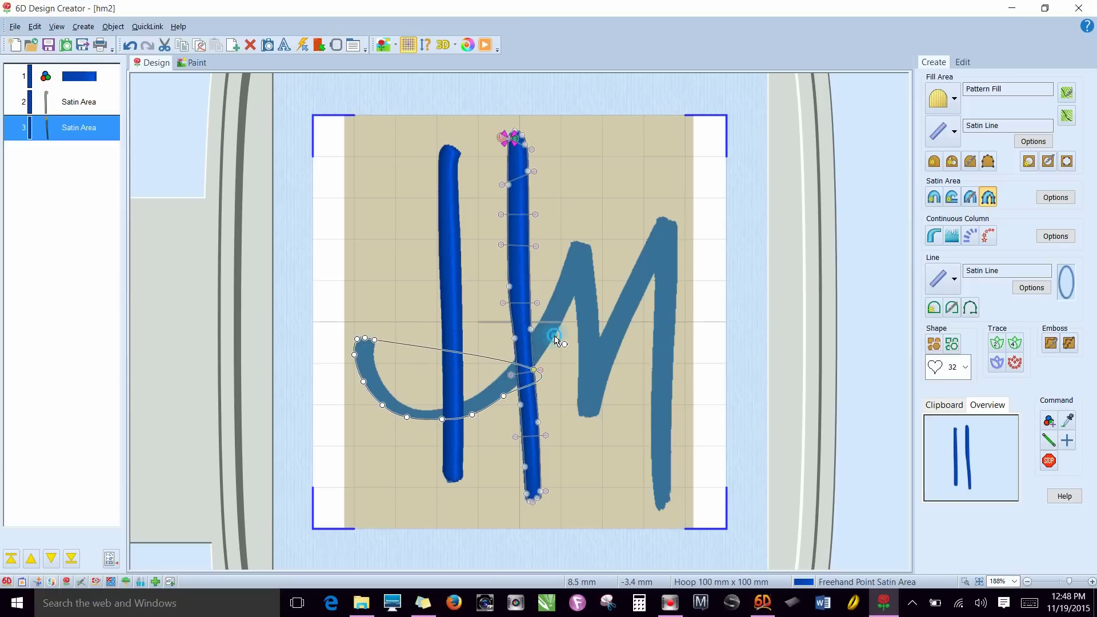
left_click(555, 336)
left_click(566, 314)
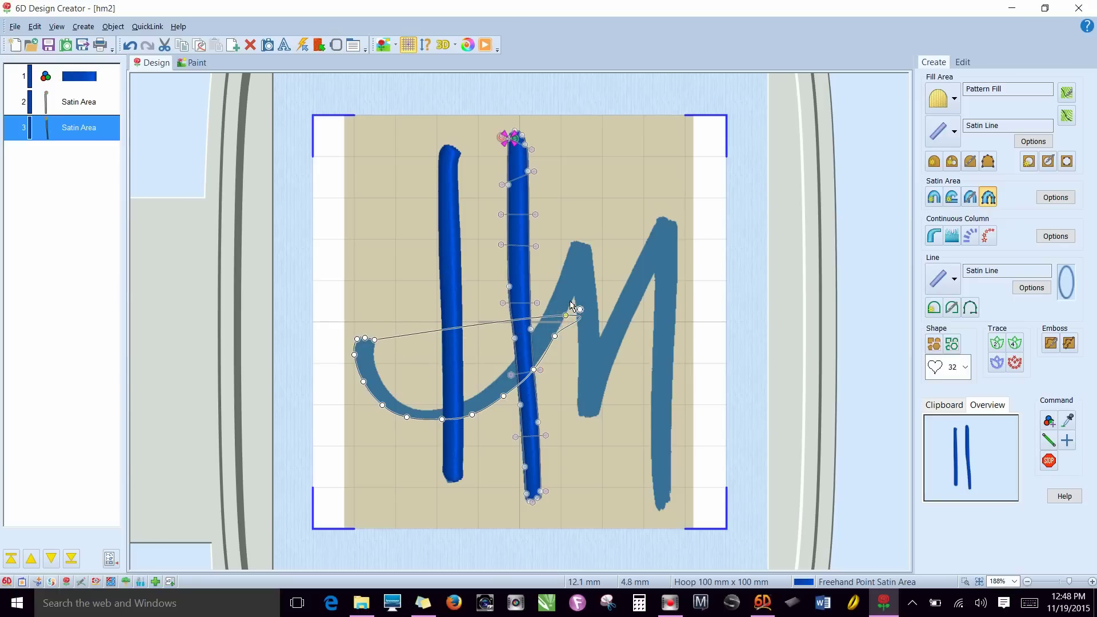
left_click(576, 297)
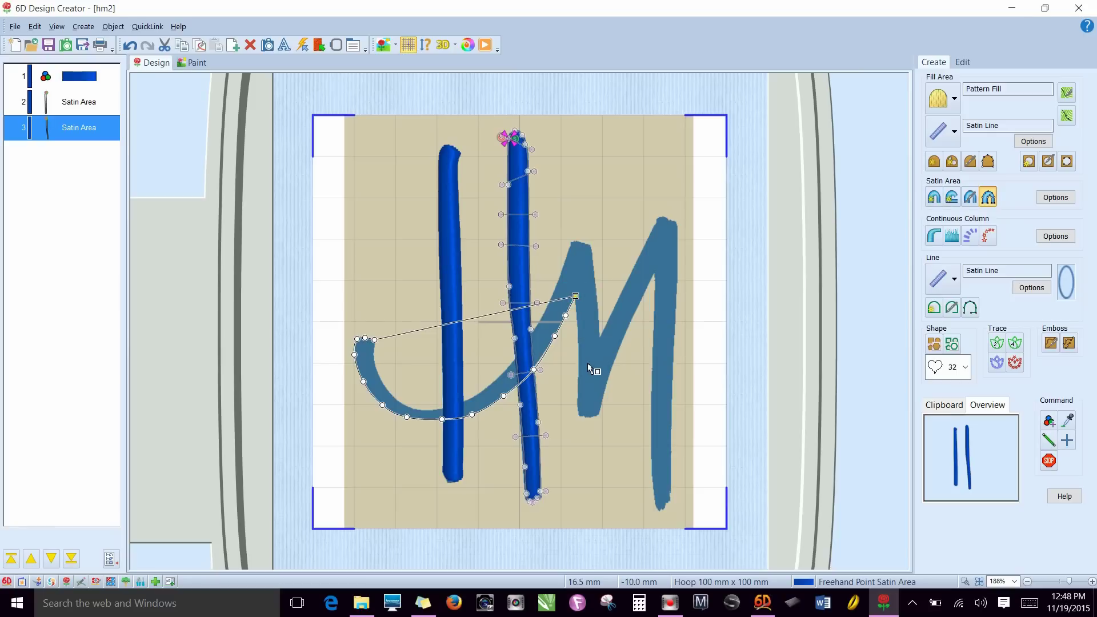
Step: Trace the outline down the left edge of the M's first downstroke and around its blunt bottom end
left_click(579, 325)
left_click(579, 348)
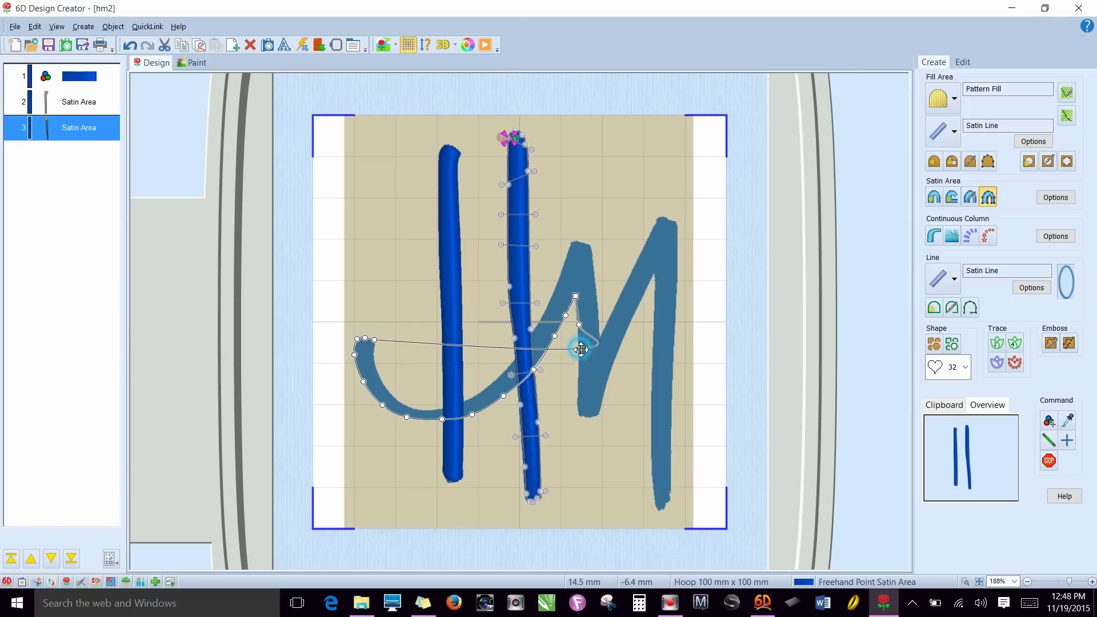
left_click(579, 380)
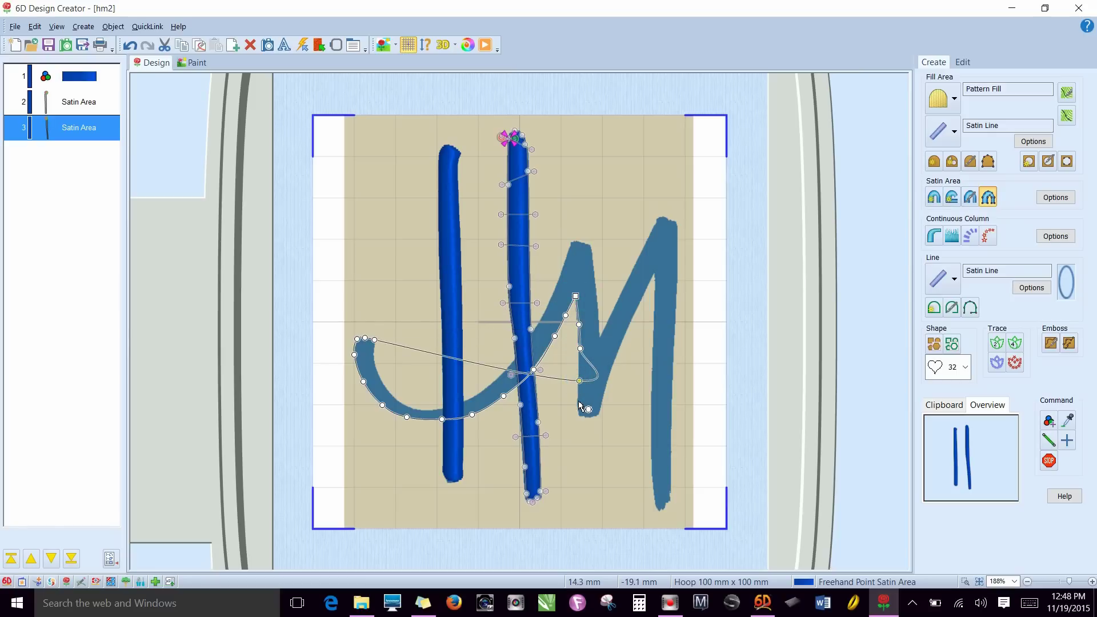
left_click(578, 402)
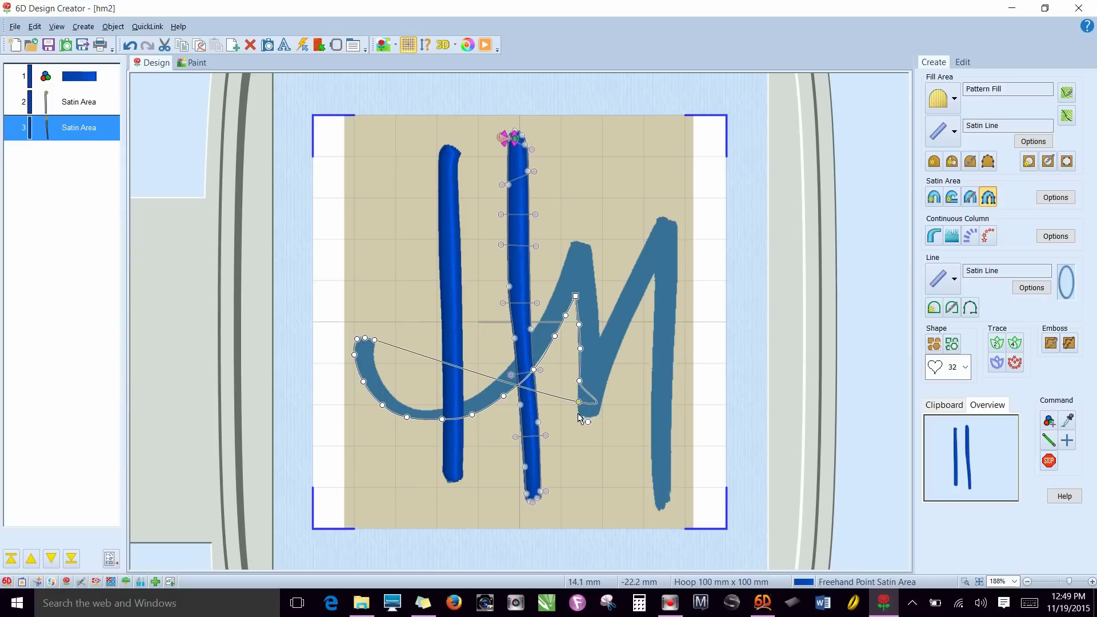
left_click(578, 413)
left_click(586, 417)
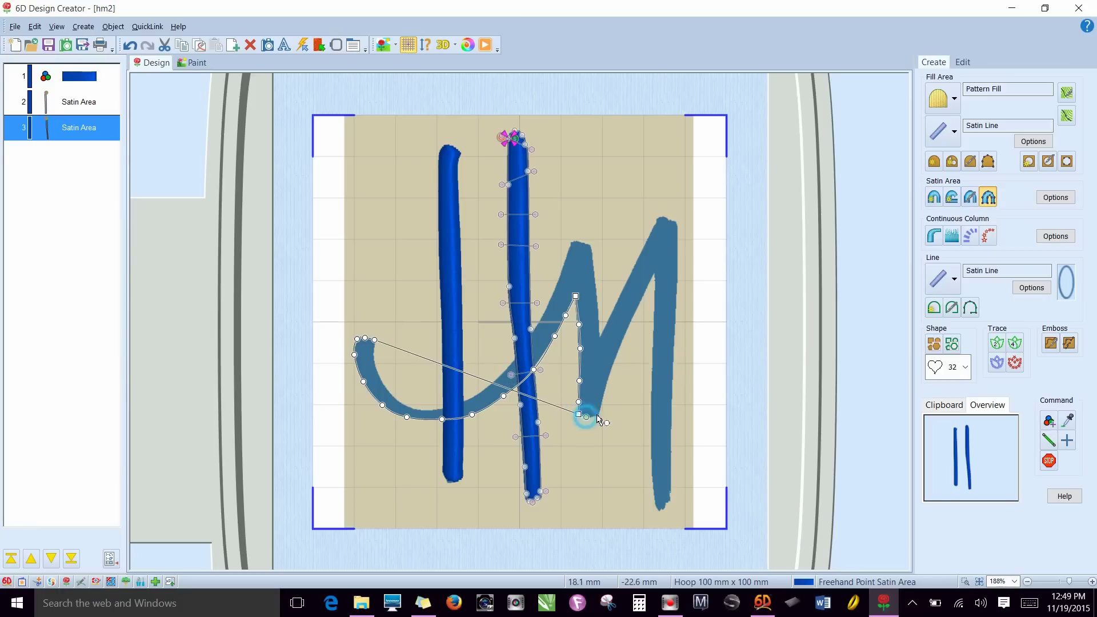
left_click(597, 413)
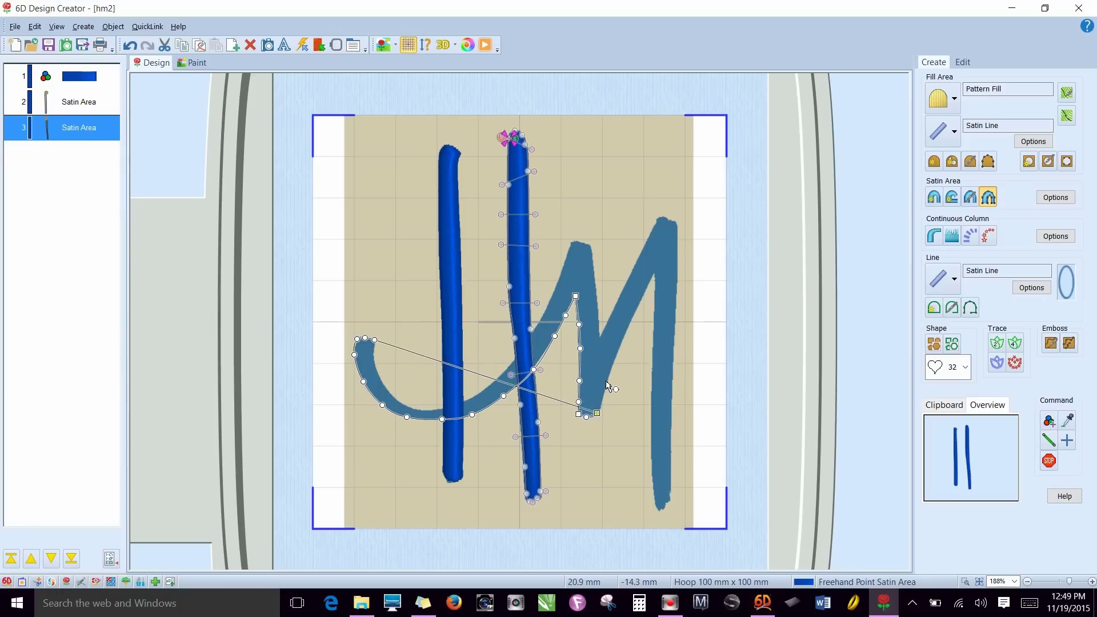
Step: Trace the outline up the lower edge of the M's diagonal upstroke to the inner corner beneath the second peak
left_click(606, 381)
left_click(626, 331)
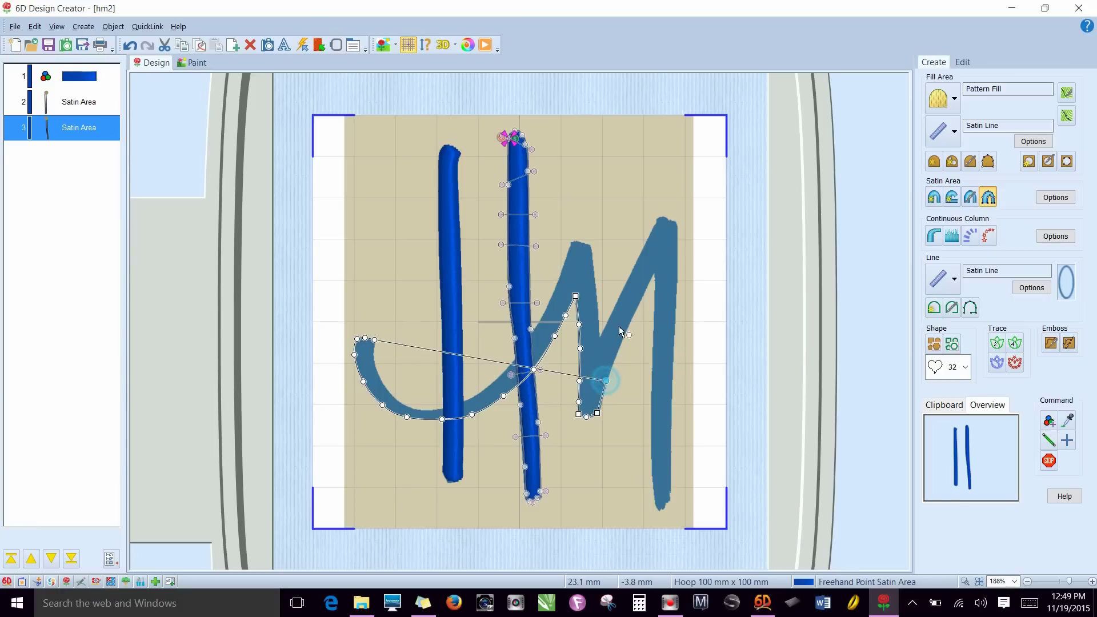
left_click(643, 293)
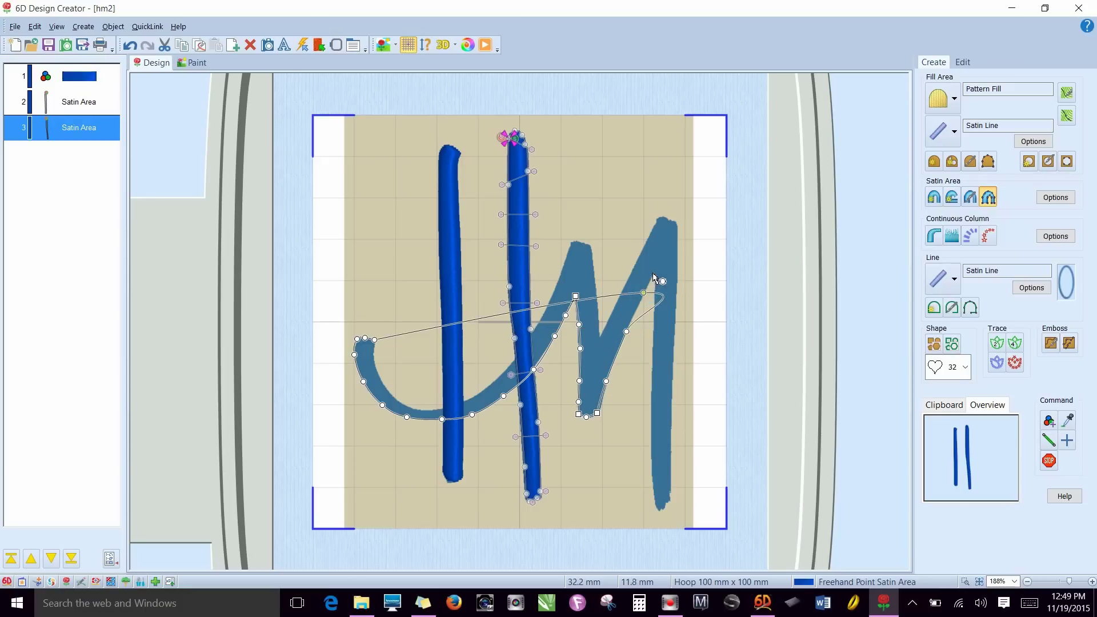
left_click(655, 271)
Step: Trace the outline down the left edge of the M's long final leg to its bottom tip
left_click(654, 287)
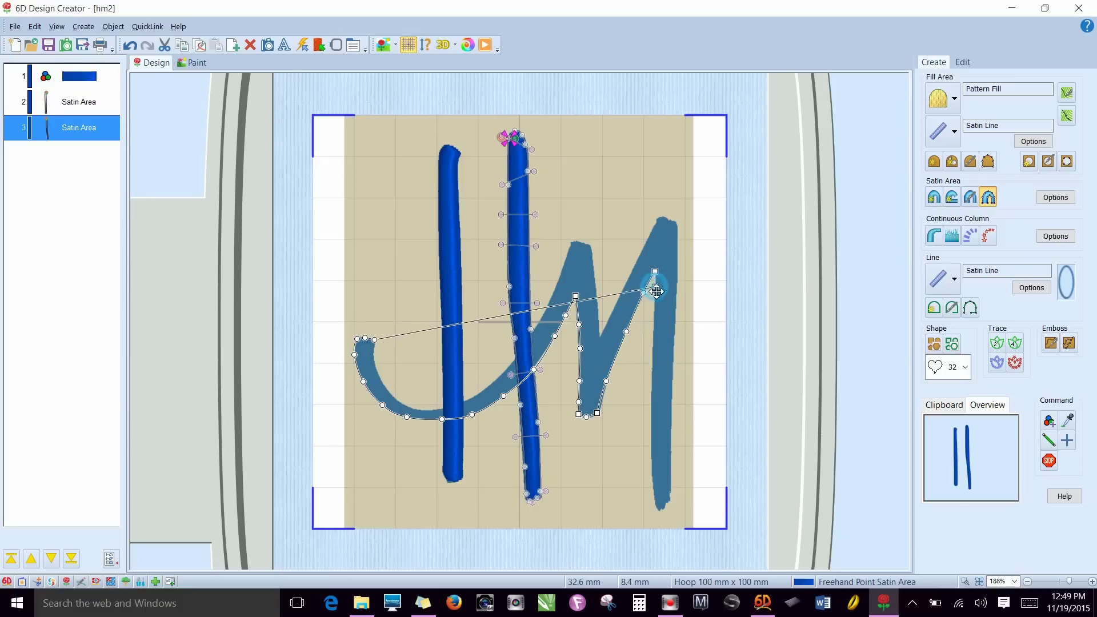
left_click(653, 333)
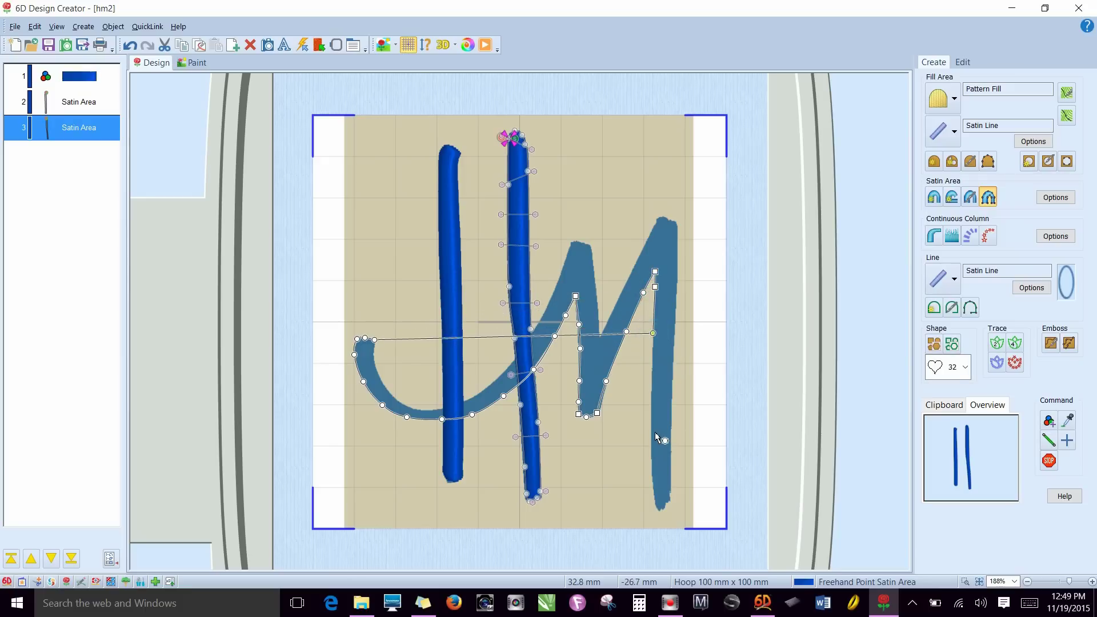
left_click(651, 399)
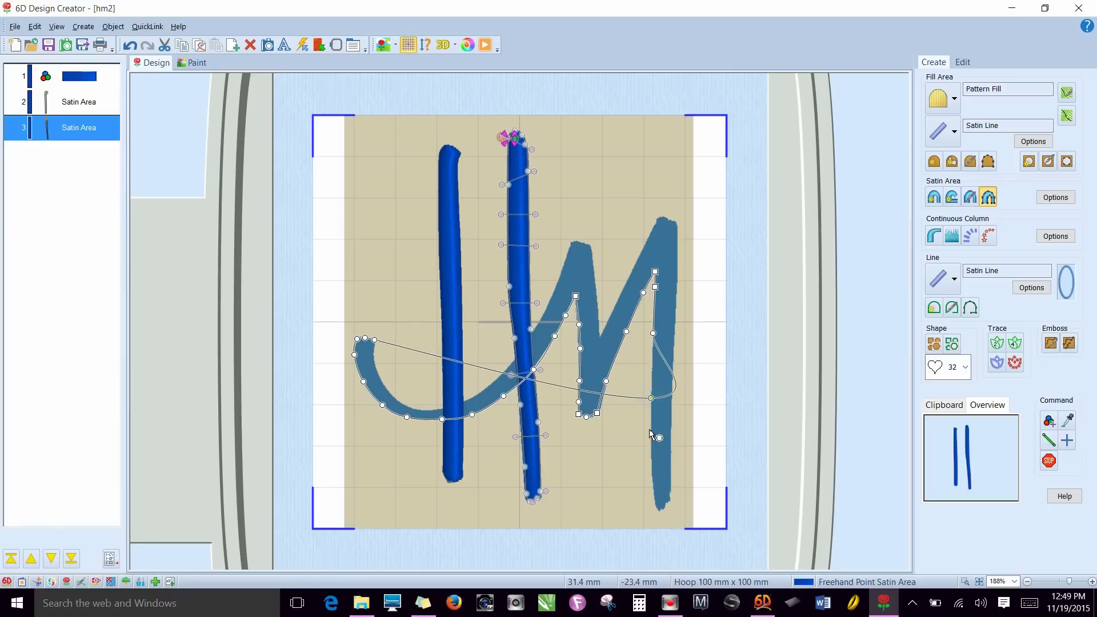
left_click(652, 471)
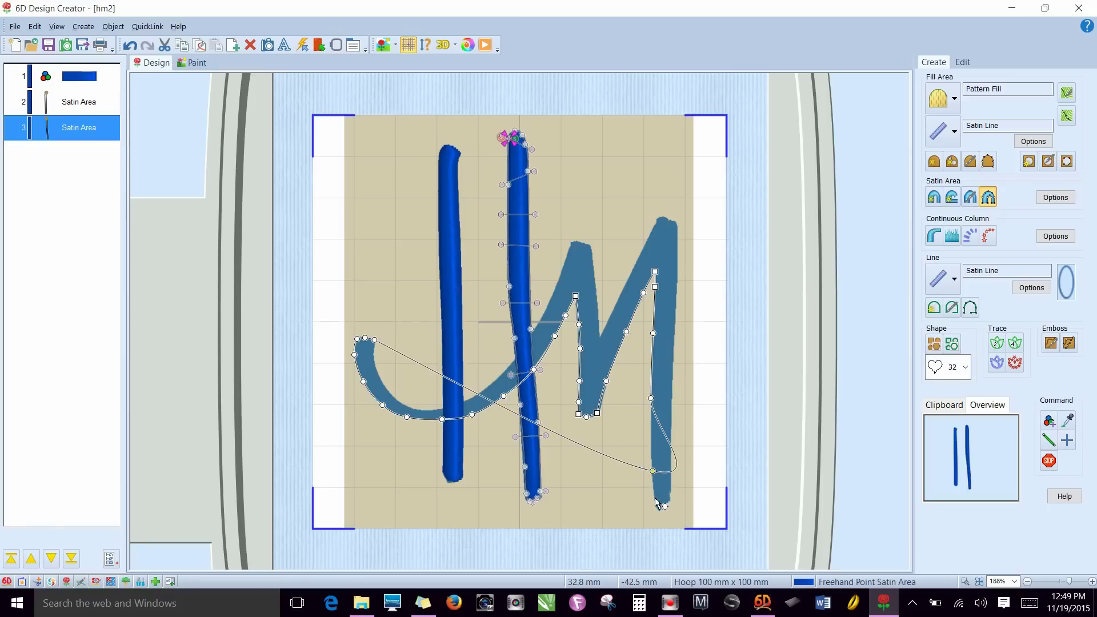
left_click(655, 498)
left_click(659, 511)
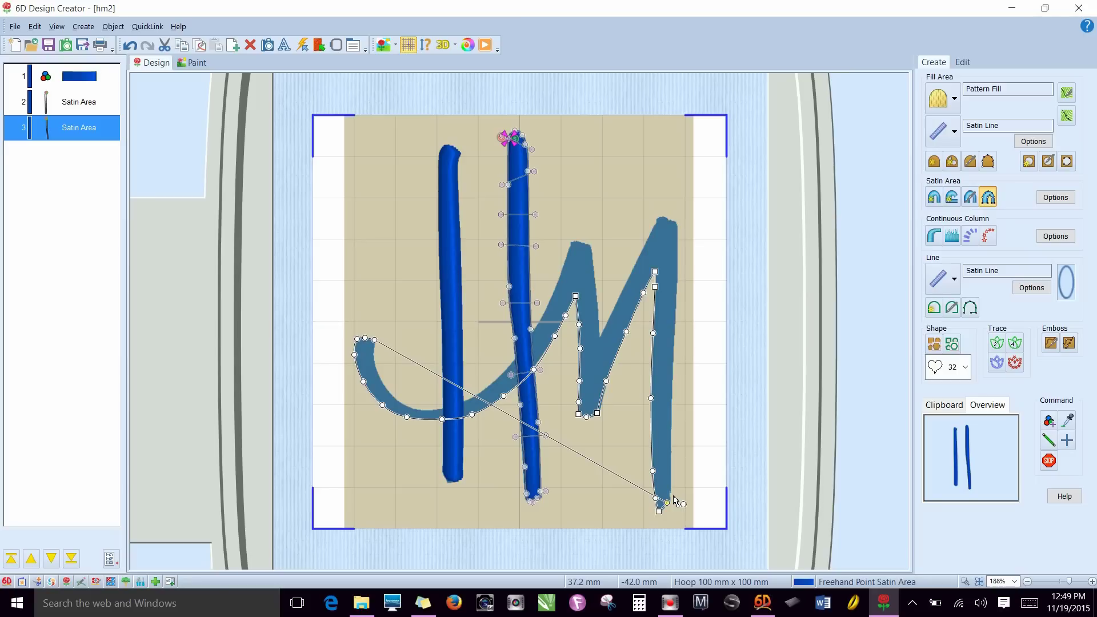
Step: Trace the outline up the right edge of the M's final leg and across the top of the second peak
left_click(669, 495)
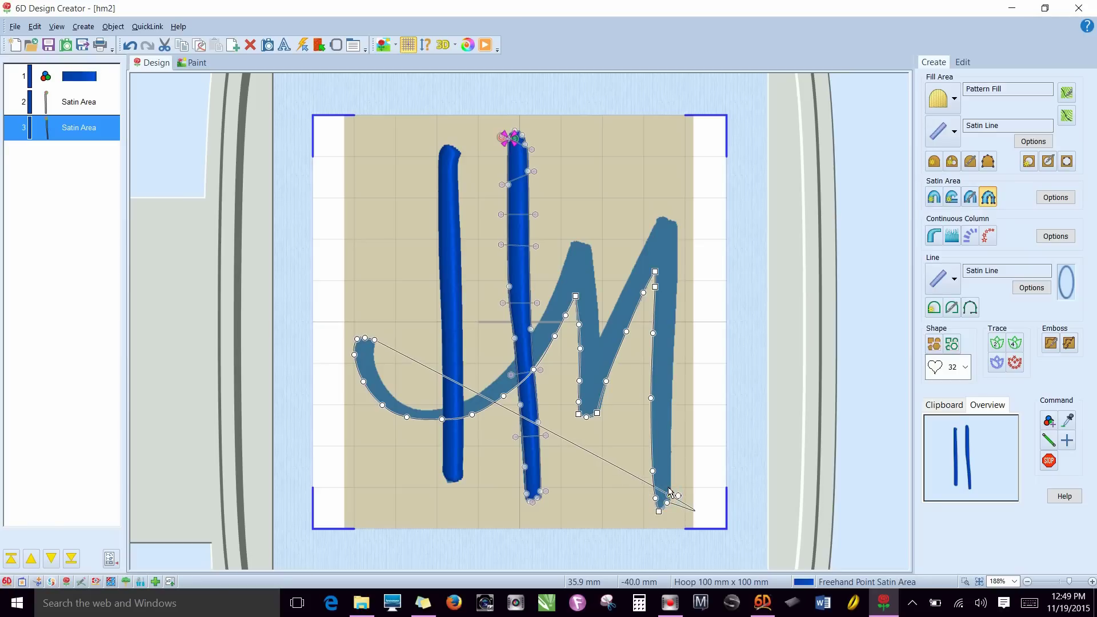
left_click(670, 485)
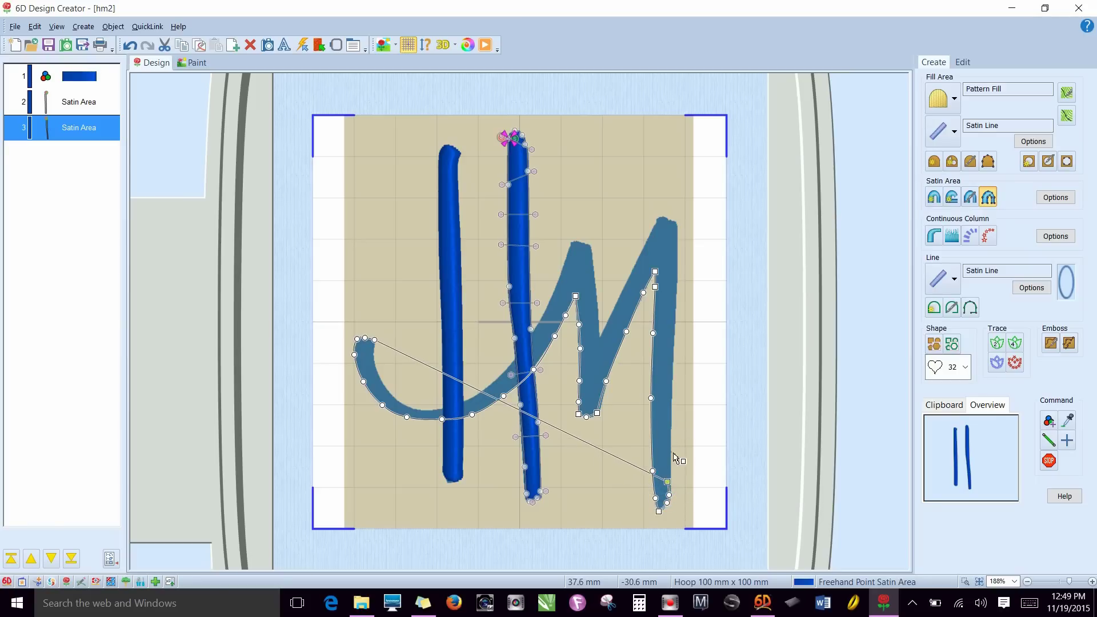
left_click(671, 480)
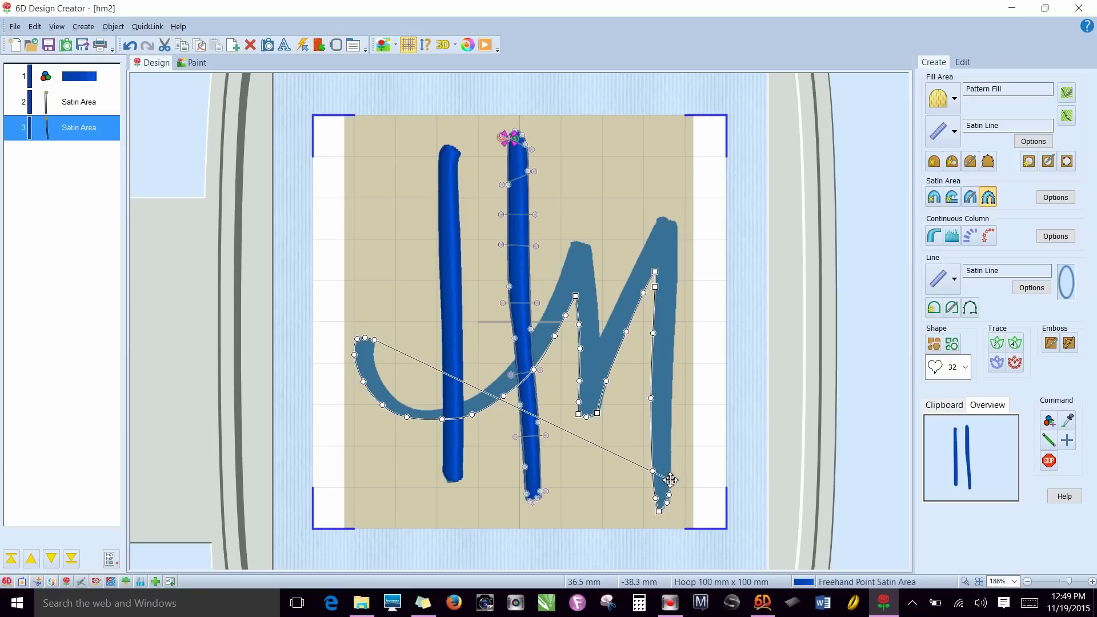
left_click(671, 408)
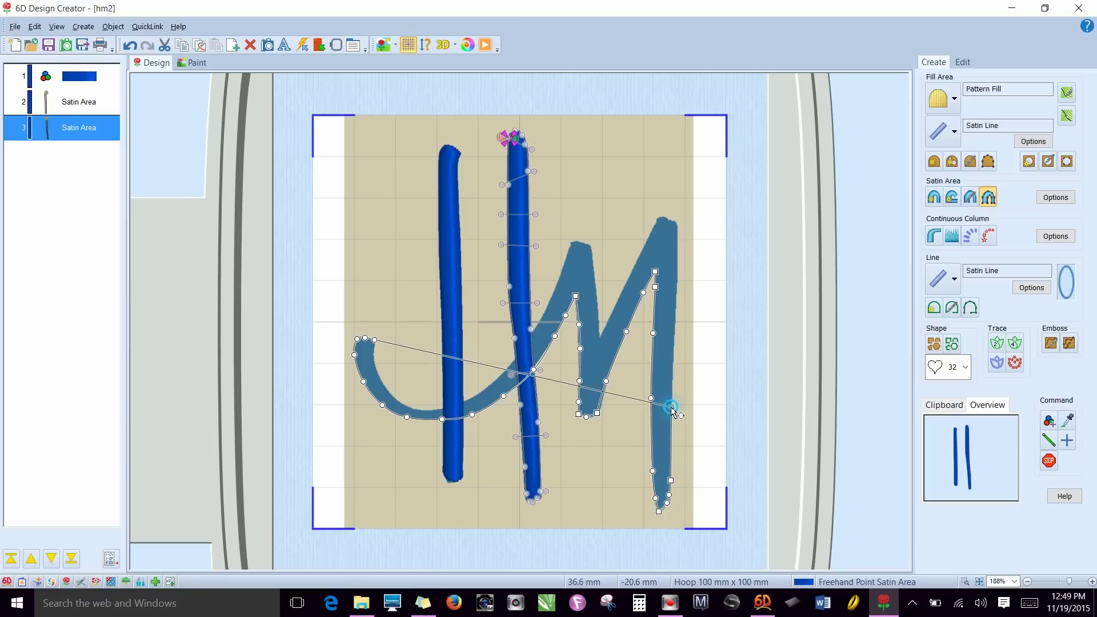
left_click(674, 342)
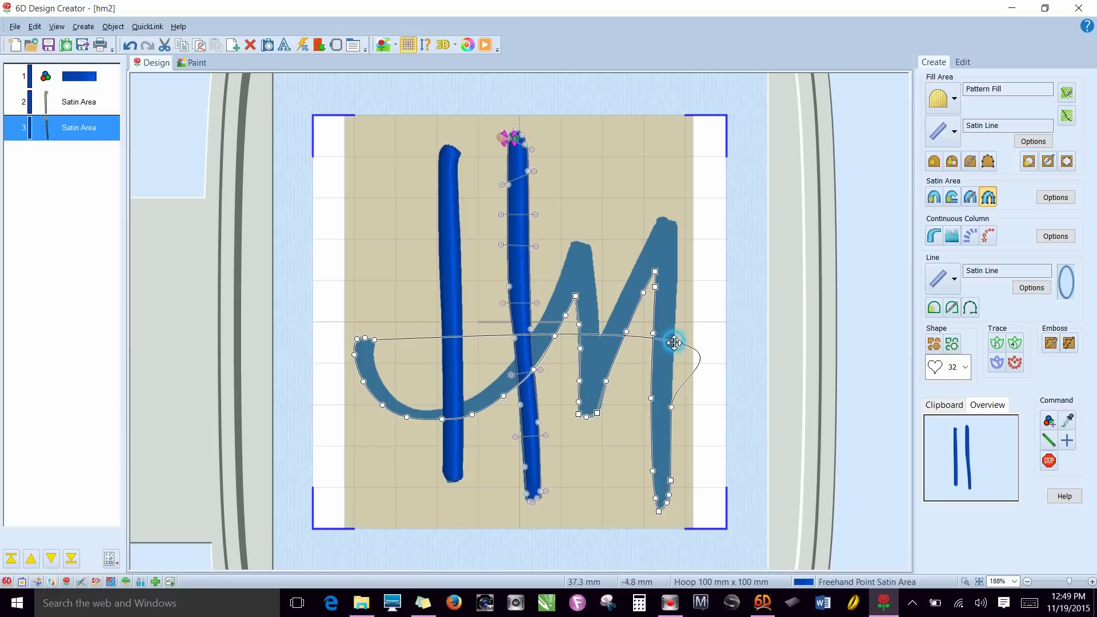
left_click(678, 286)
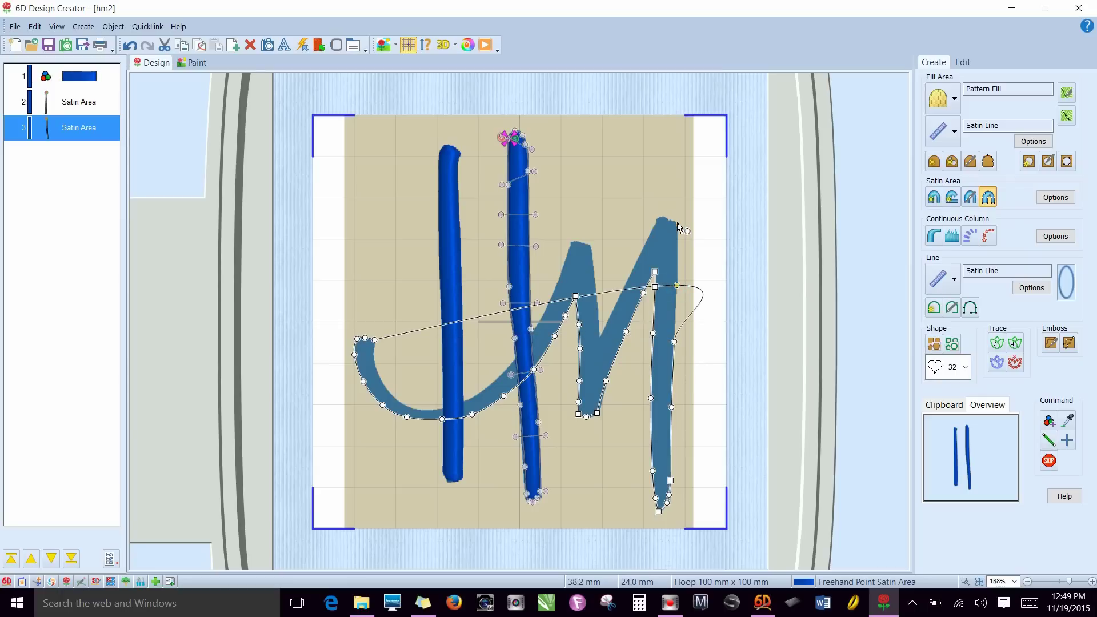
left_click(679, 225)
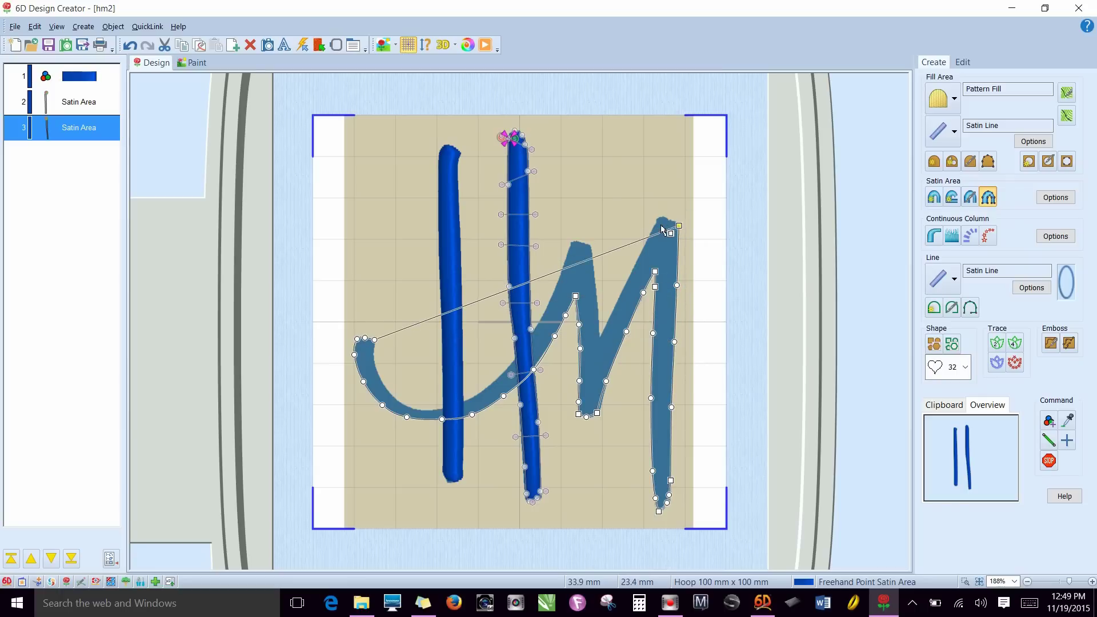
left_click(662, 215)
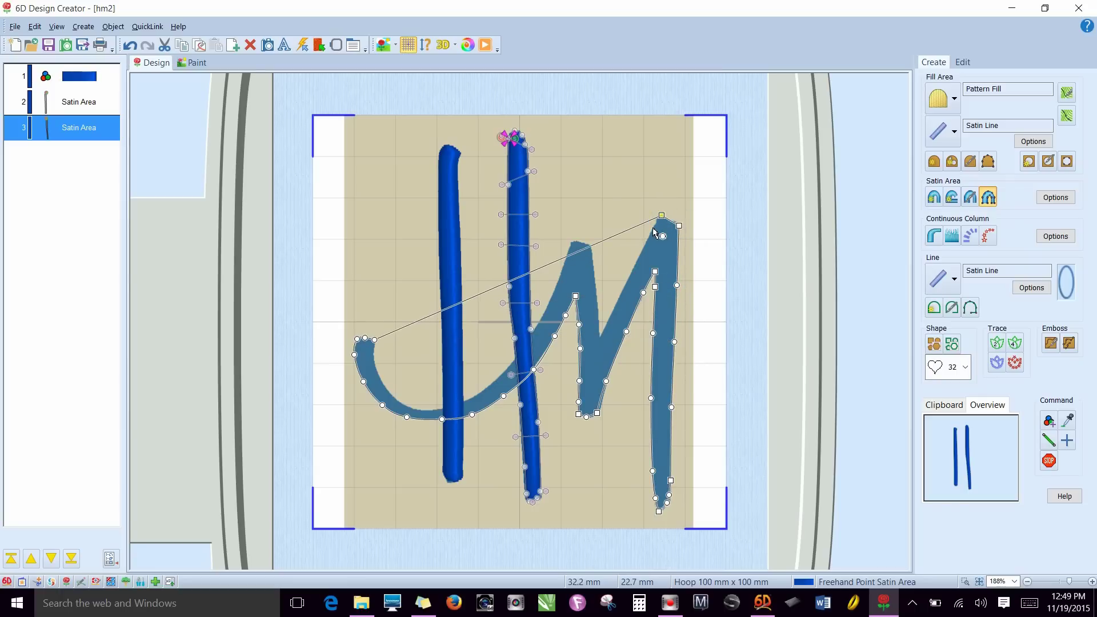
Step: Carry the outline down into the M's upper valley, then up the right side of the first peak and across its top
left_click(604, 327)
left_click(599, 336)
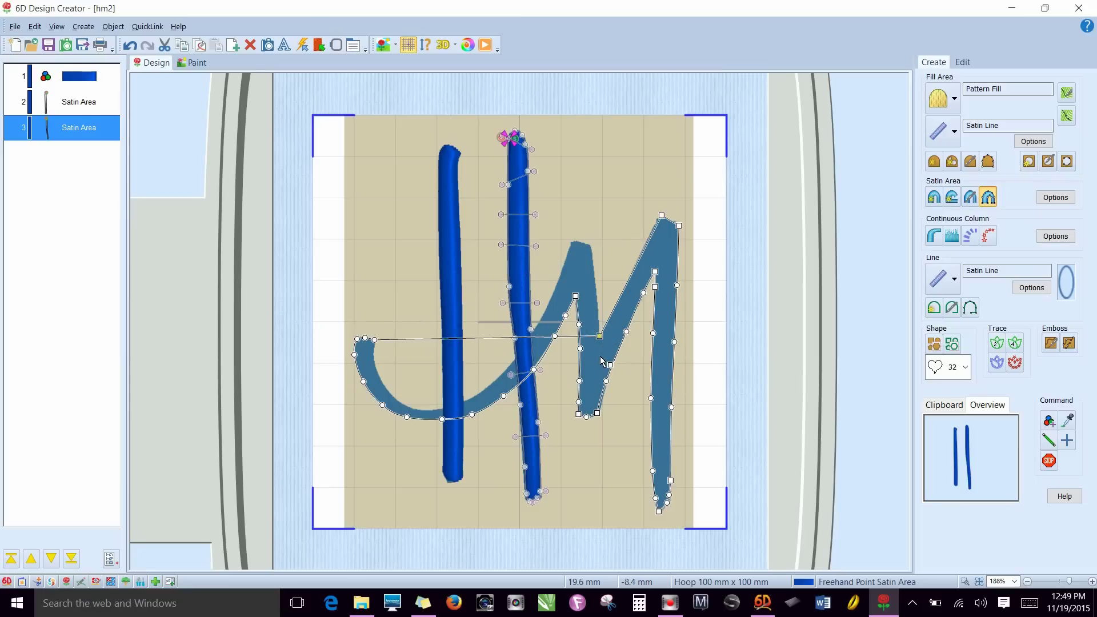
left_click(598, 307)
left_click(595, 273)
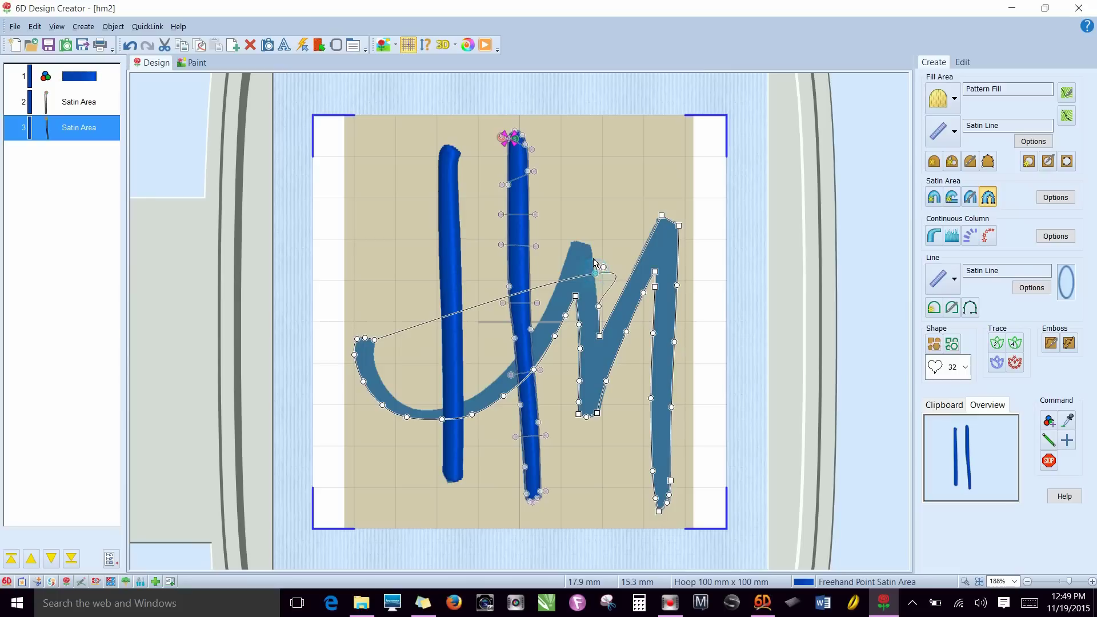
left_click(592, 247)
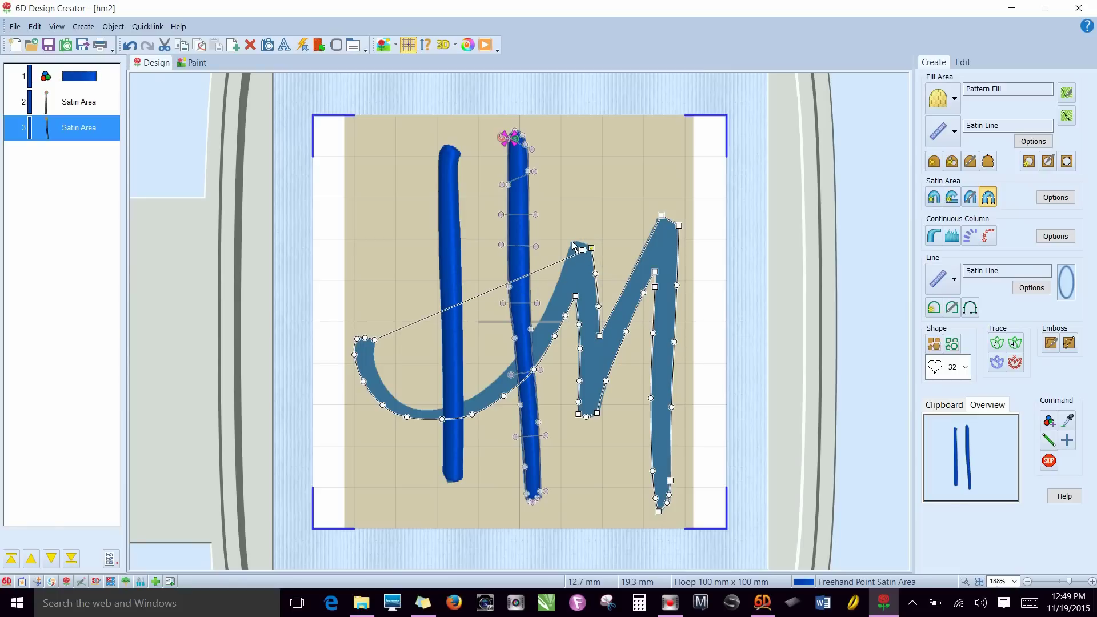
left_click(572, 241)
Step: Trace the outline down the upper edge of the M's first upstroke and along the hook's inner curve, then complete the satin area
left_click(563, 273)
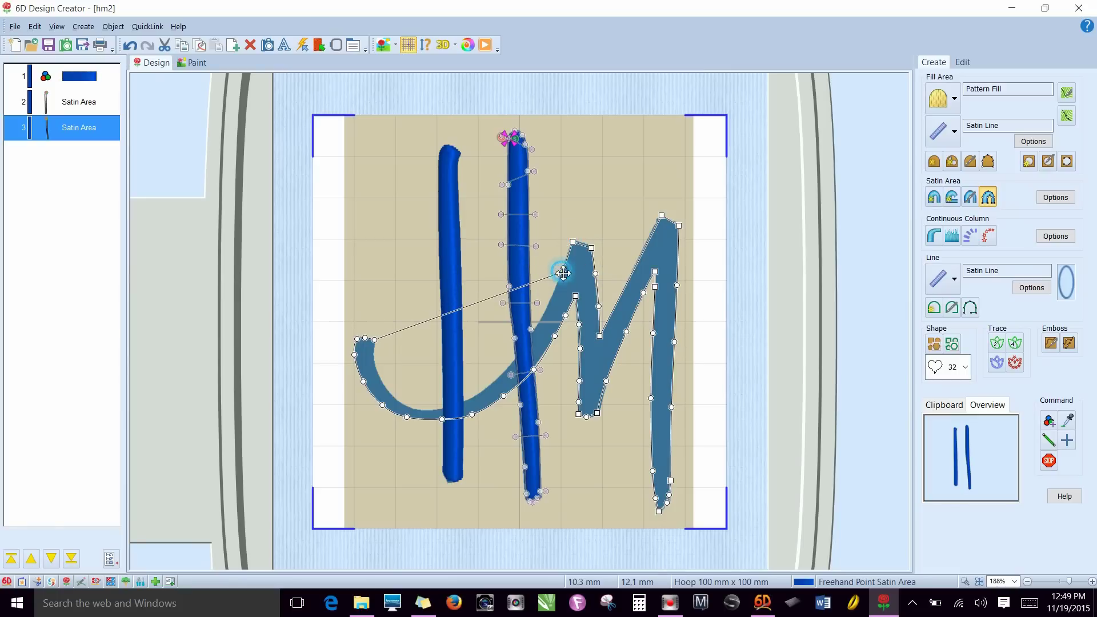
left_click(539, 321)
left_click(525, 345)
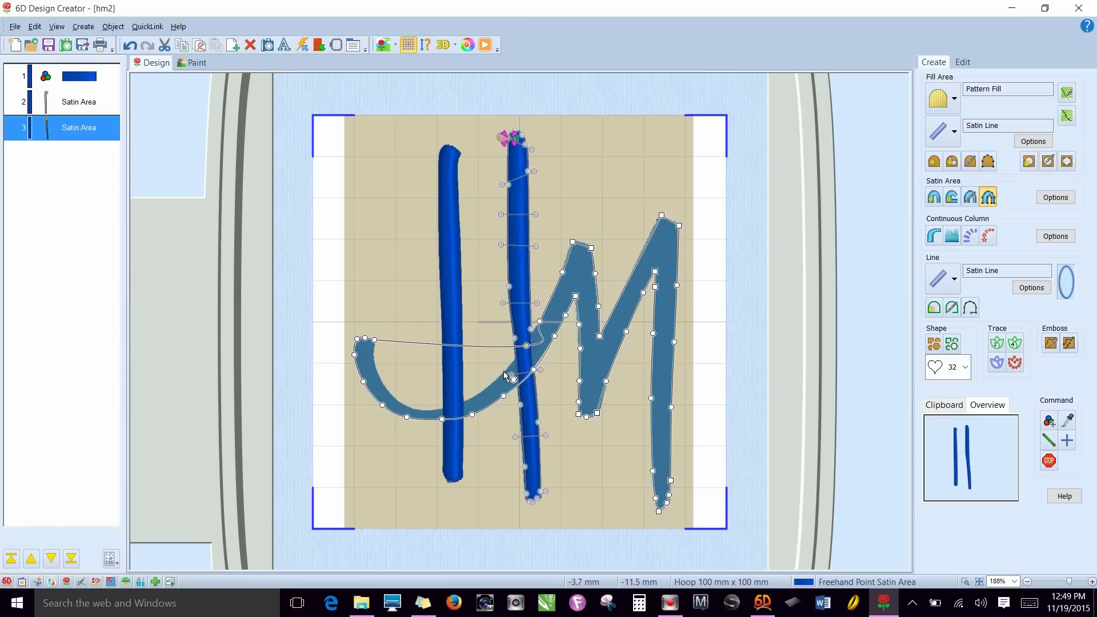
left_click(504, 372)
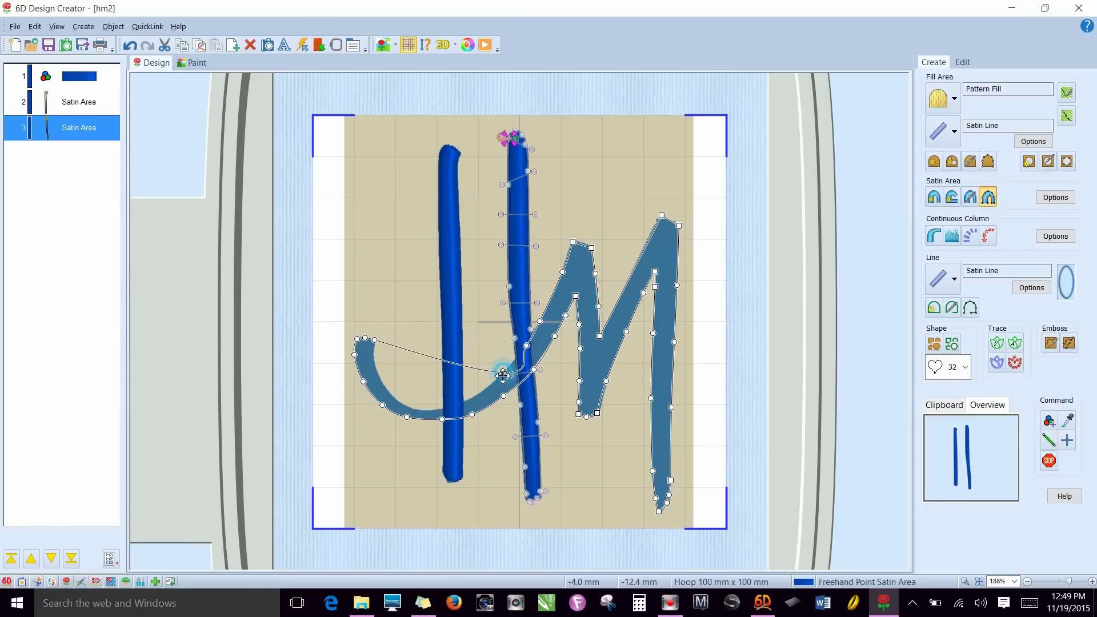
left_click(447, 407)
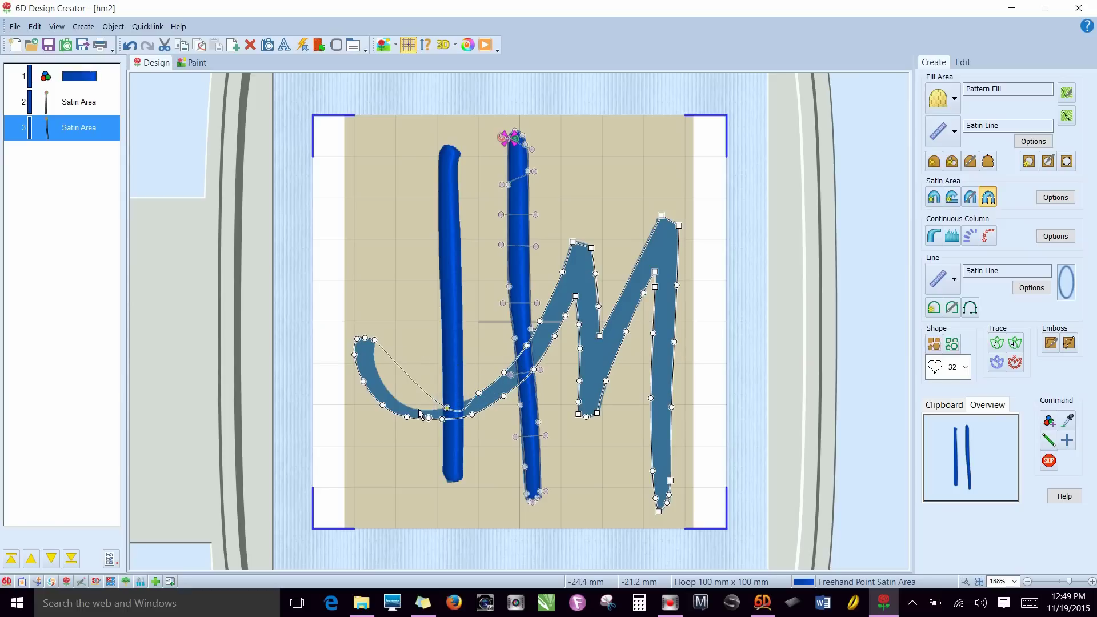
left_click(419, 409)
left_click(390, 393)
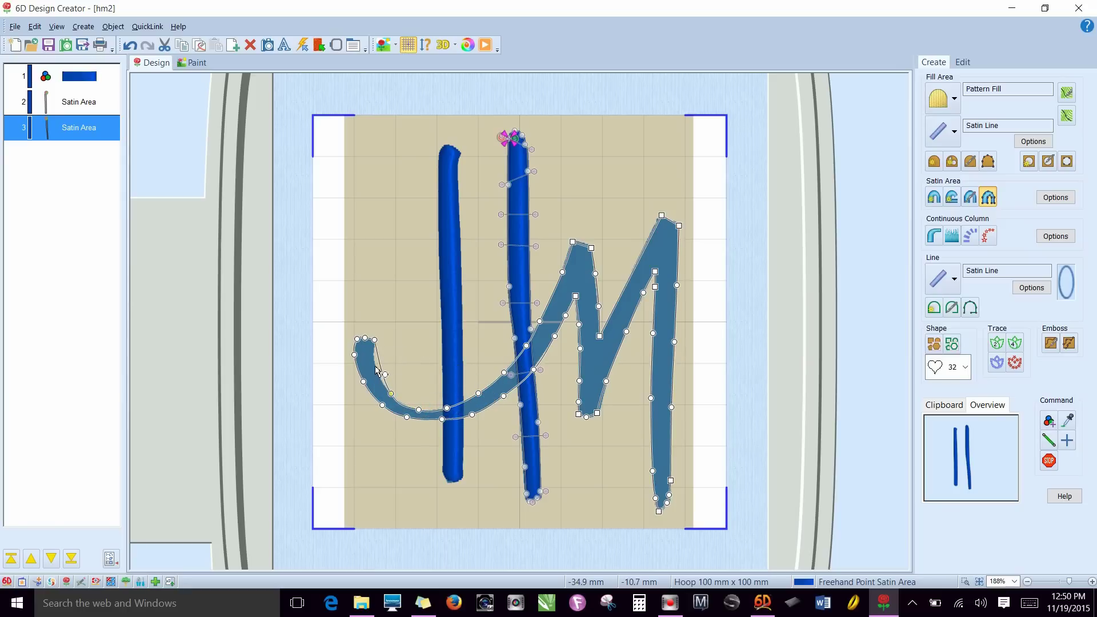
key("Return")
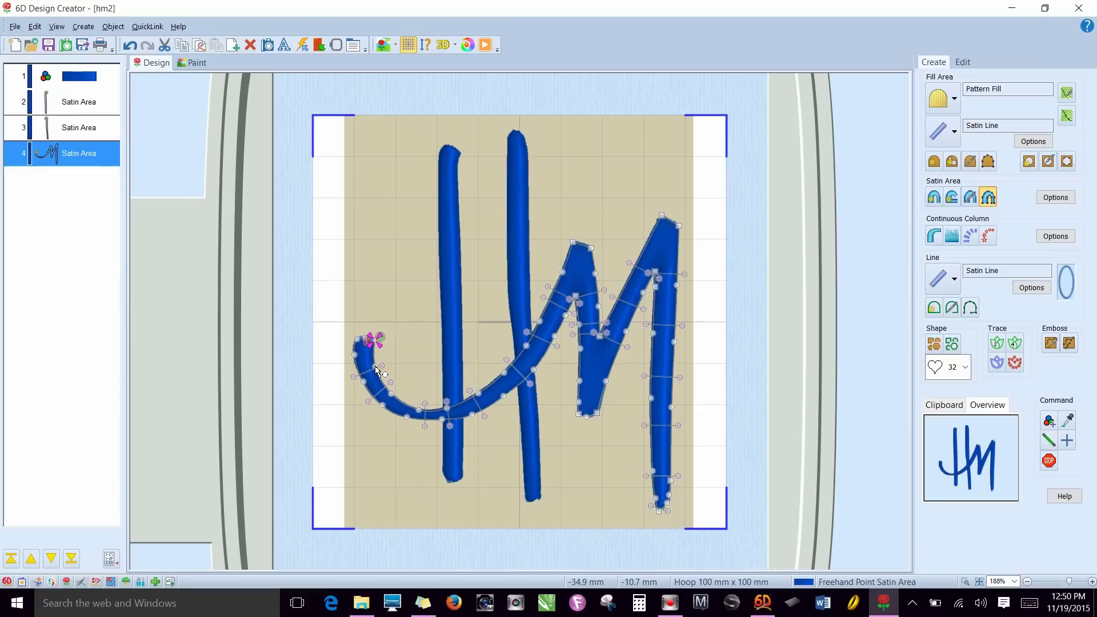
Step: Examine the M's peaks and valley up close with the hook-and-M satin area selected for editing
left_click(83, 81)
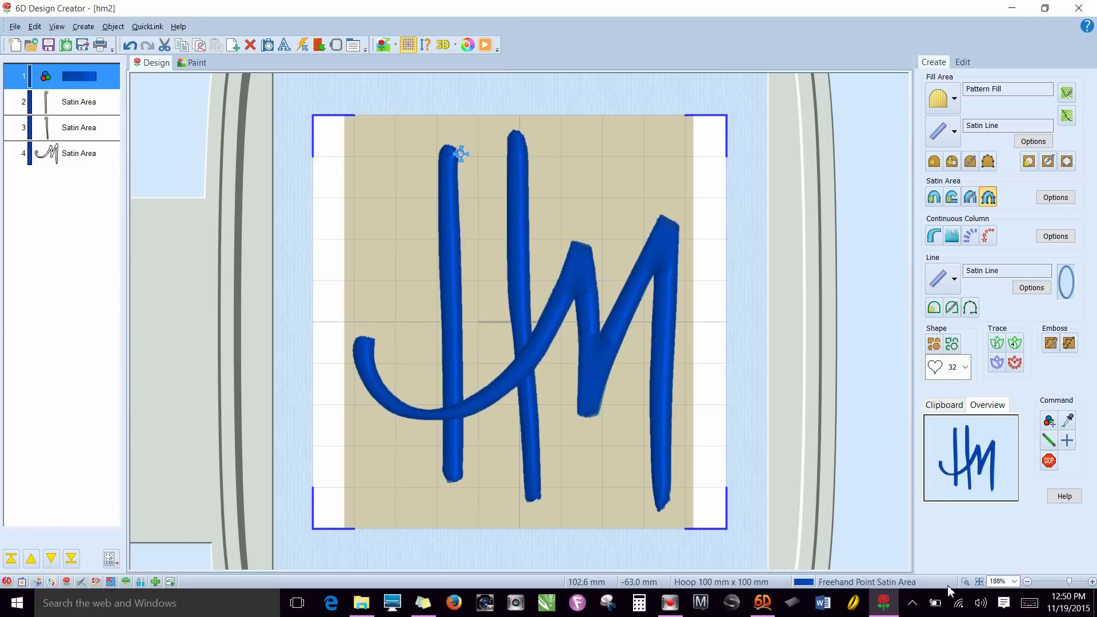
left_click(526, 196)
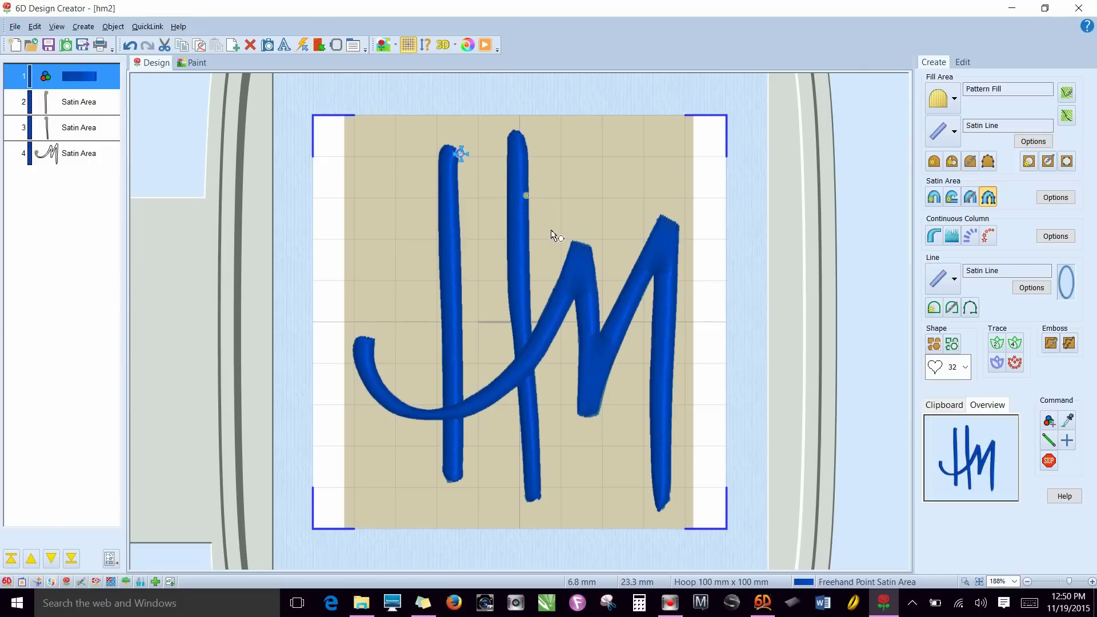
left_click(965, 581)
mouse_move(518, 191)
left_mouse_down()
mouse_move(697, 367)
mouse_move(733, 451)
left_mouse_up()
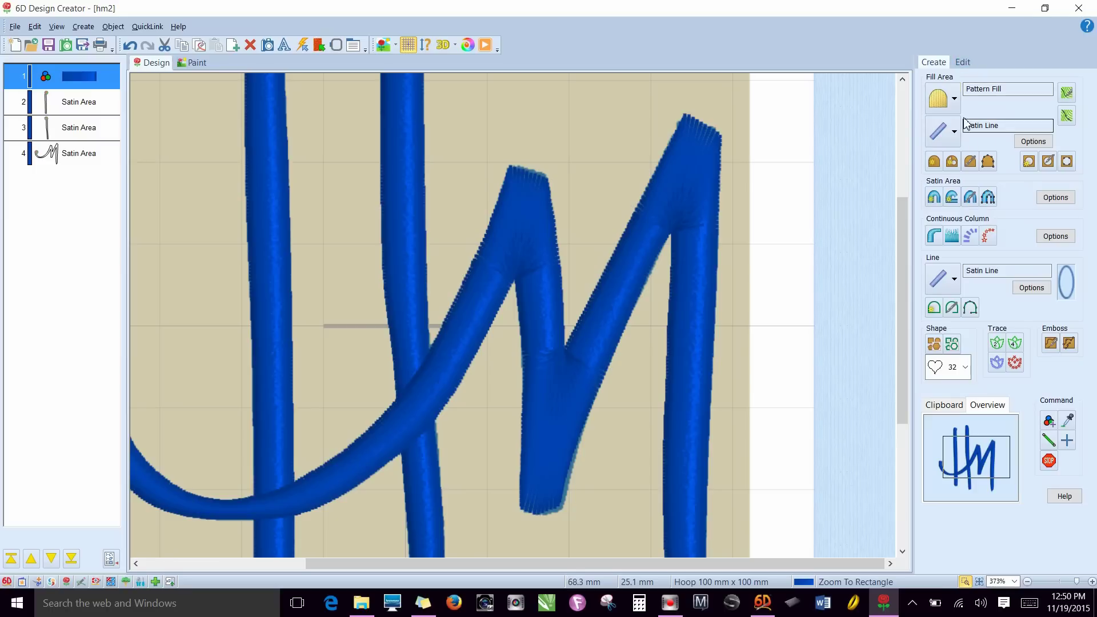
left_click(961, 59)
left_click(1033, 259)
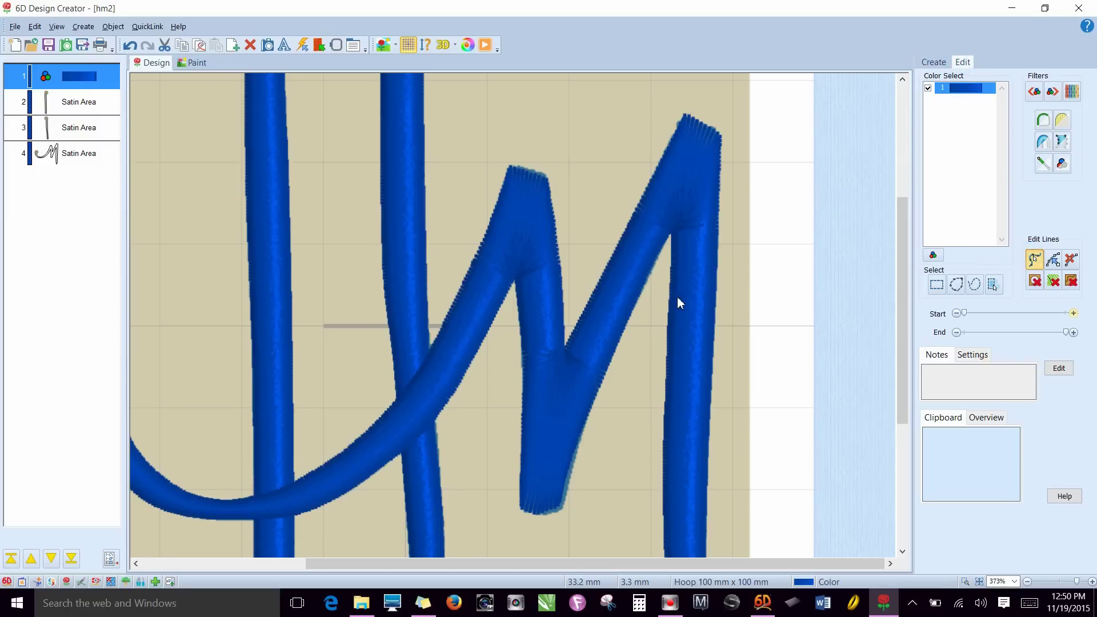
left_click(701, 286)
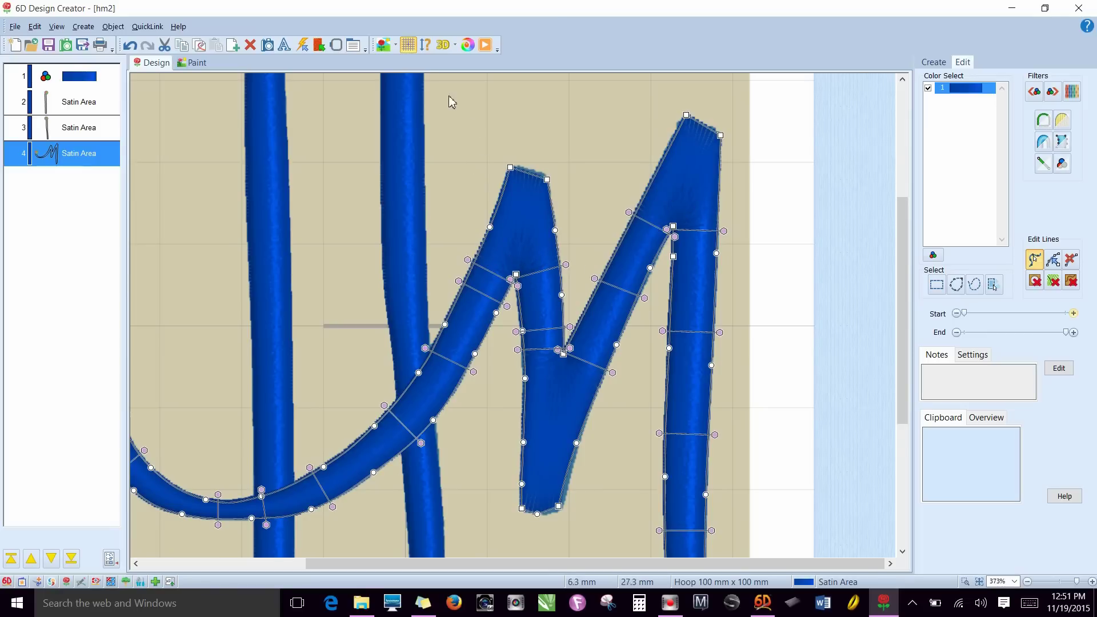
Step: Measure from the inner corner to the outer end of the M's second peak, first peak and middle lower point
left_click(426, 45)
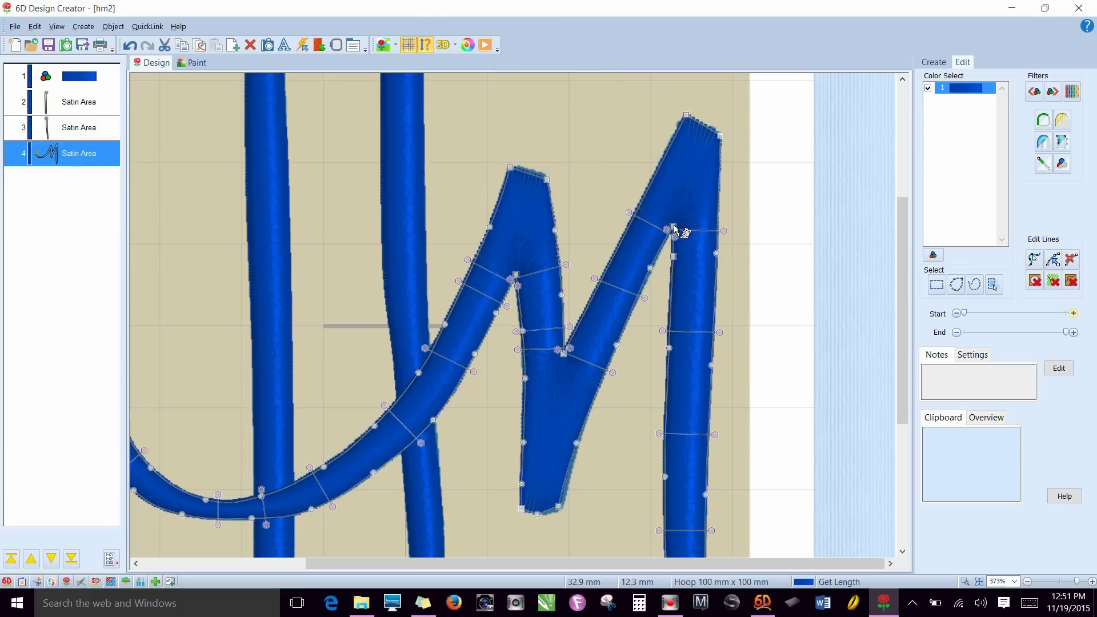
left_click_drag(672, 226, 704, 124)
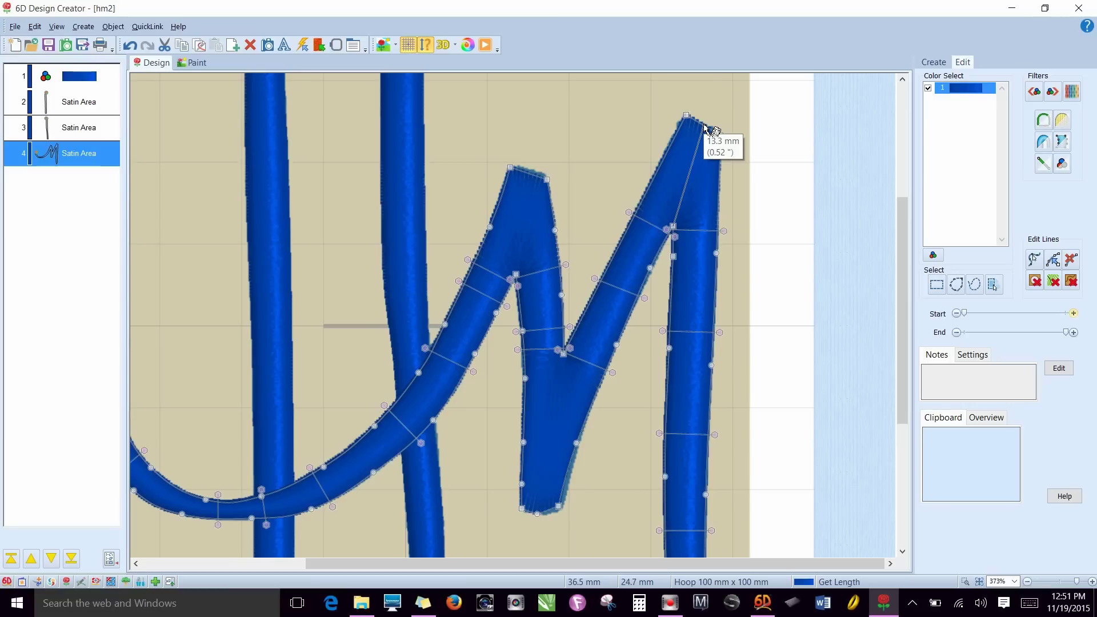
left_click_drag(705, 124, 704, 124)
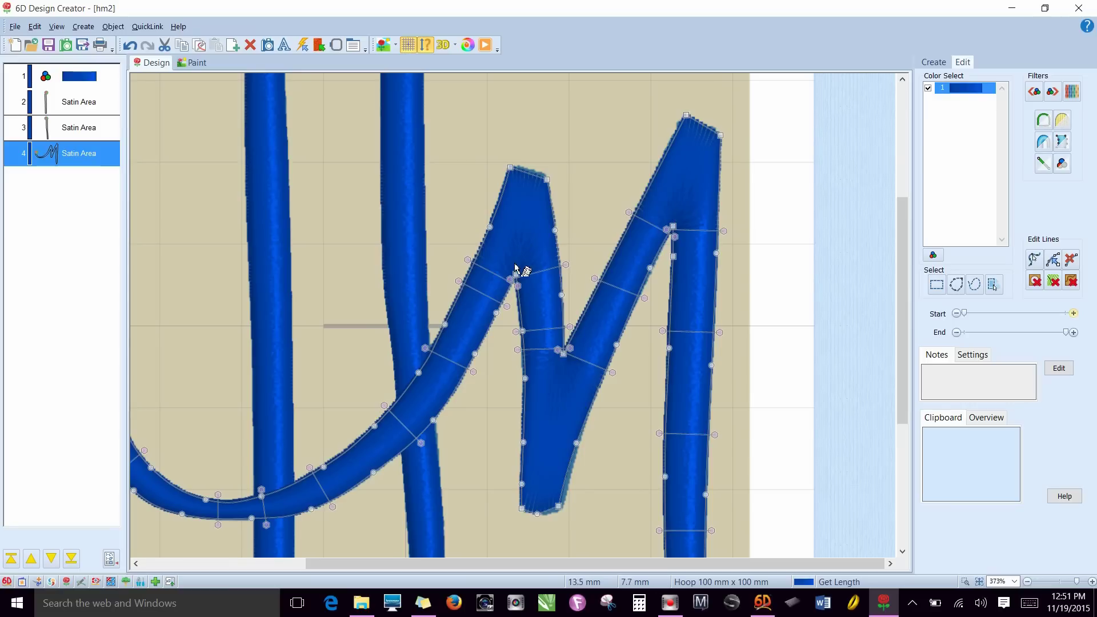
left_click_drag(515, 273, 533, 173)
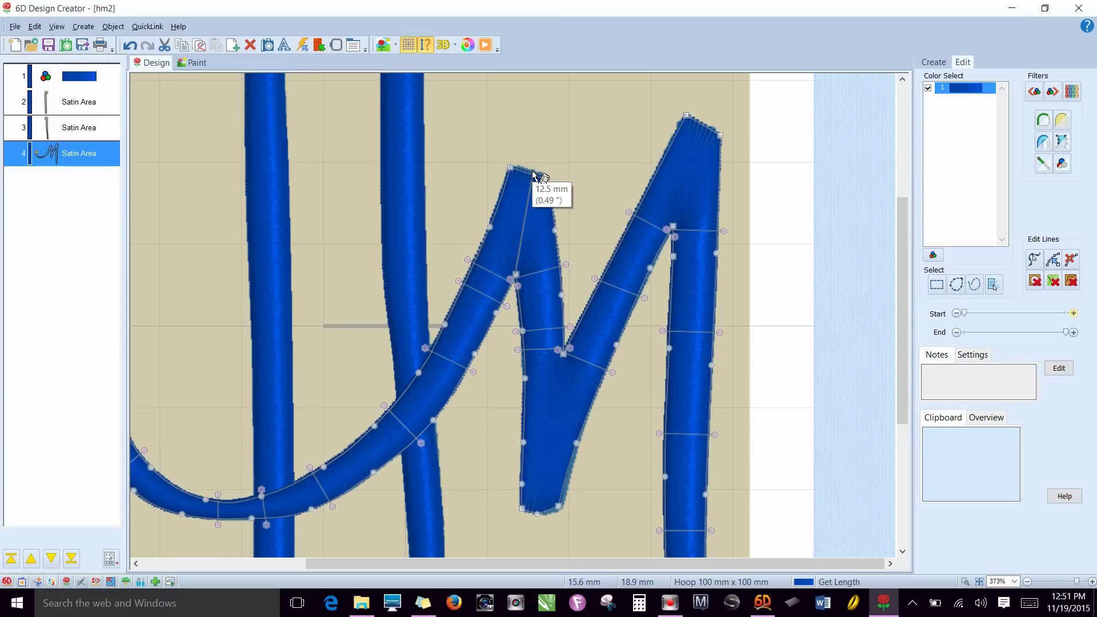
left_click_drag(533, 172, 533, 173)
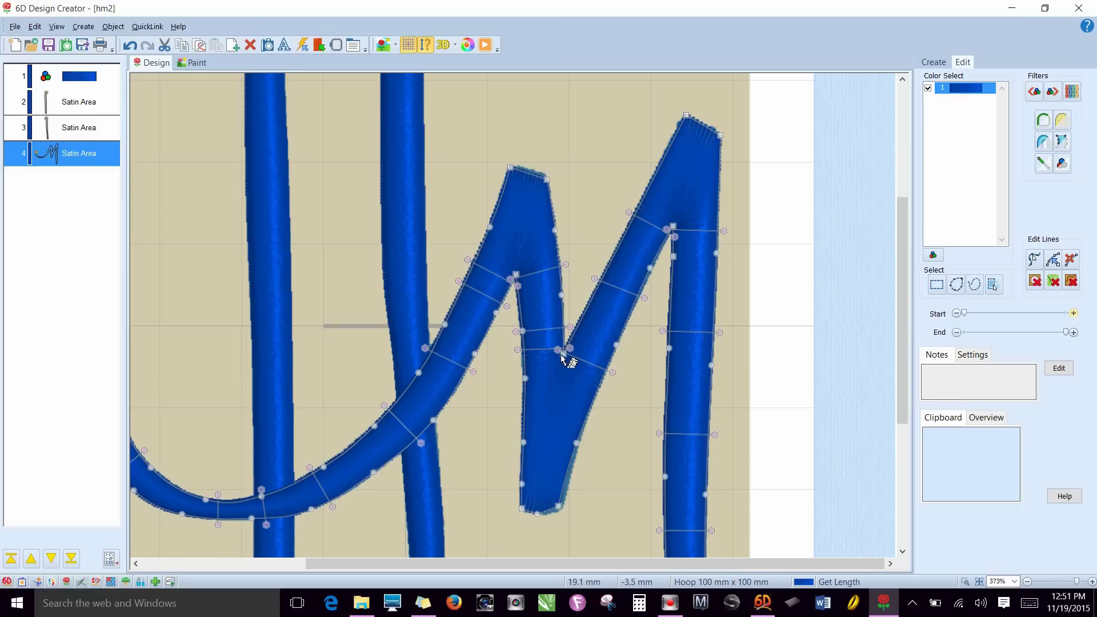
left_click_drag(562, 354, 536, 516)
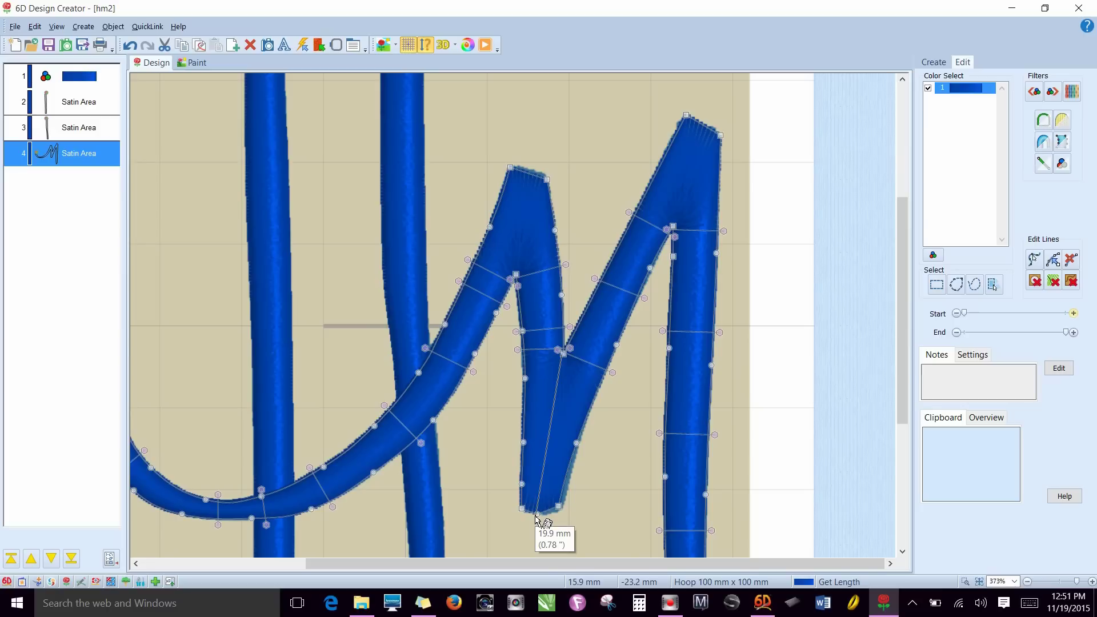
left_click_drag(536, 515, 536, 516)
scroll(388, 400, "down", 4)
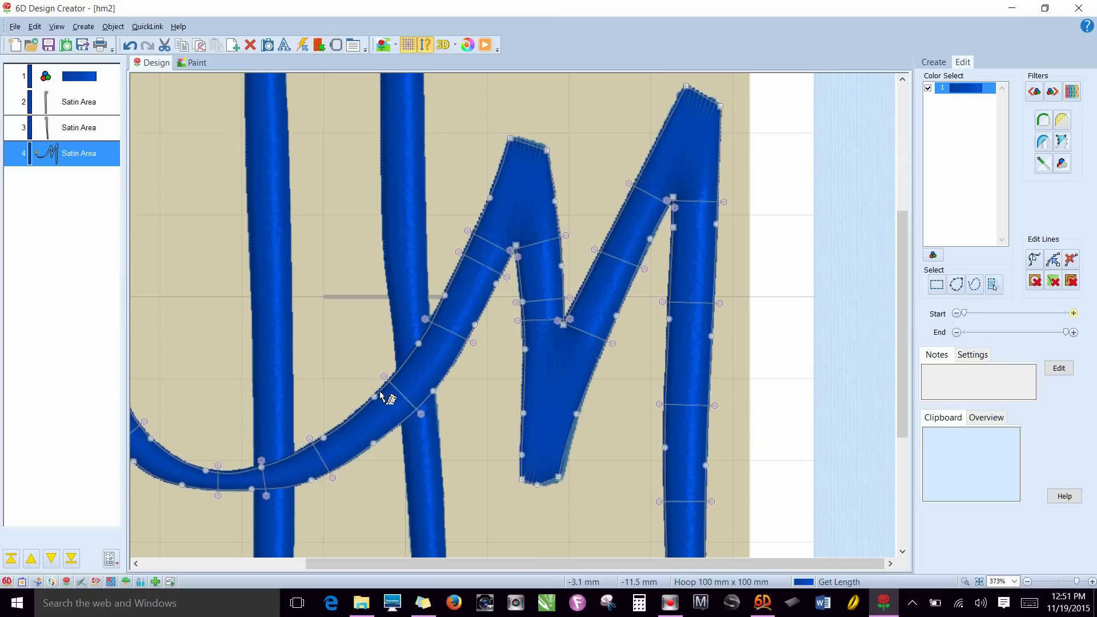
scroll(400, 413, "up", 2)
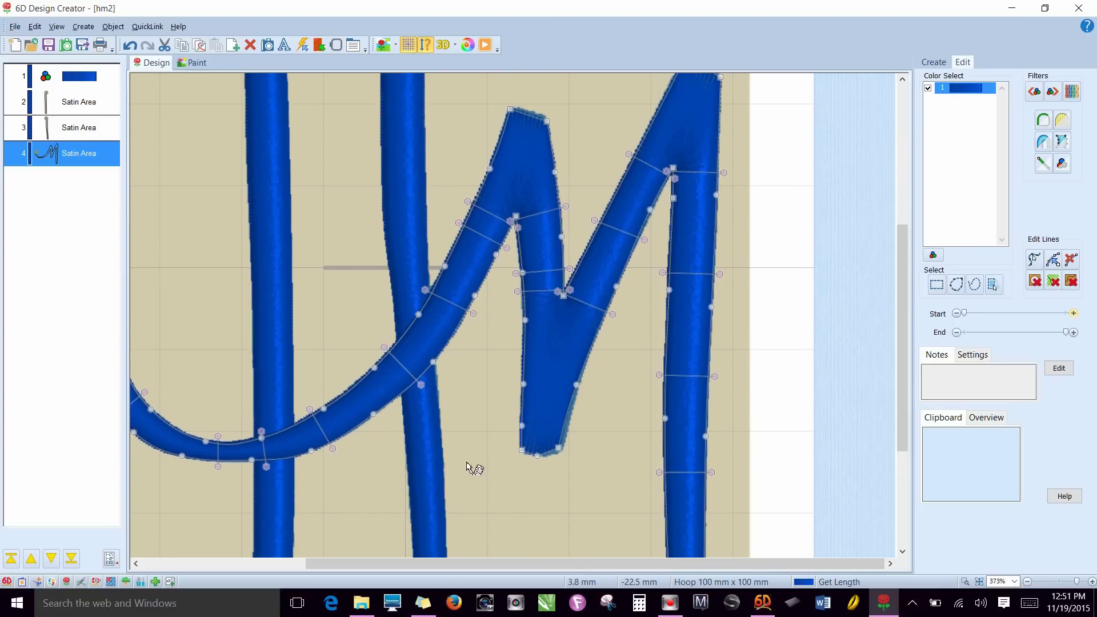
left_click(975, 580)
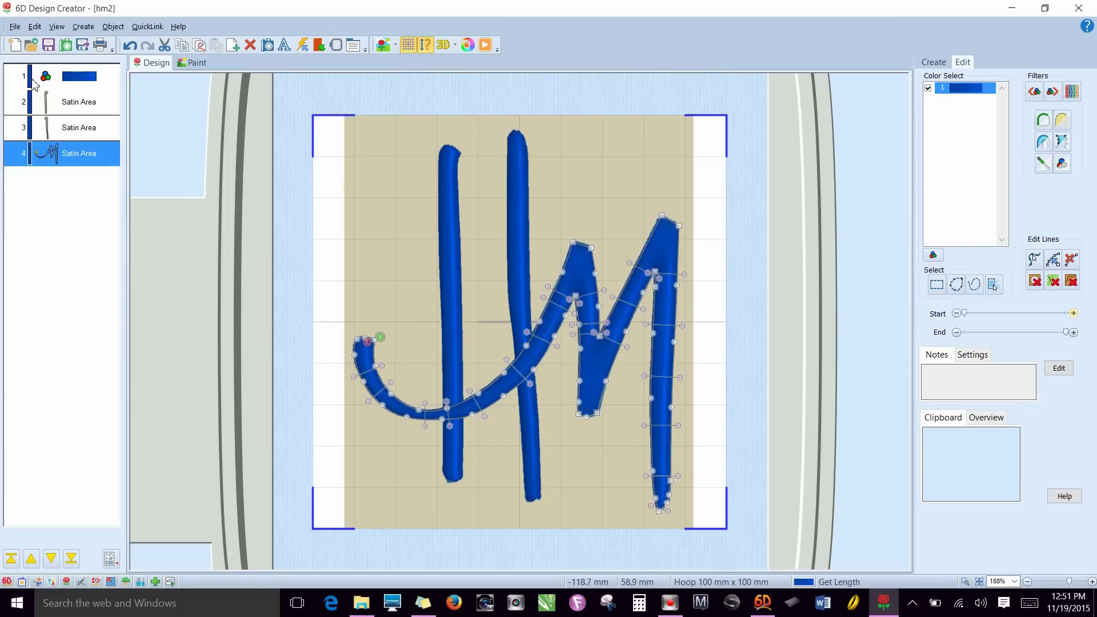
Step: Delete the combined hook-and-M satin area from the design
left_click(68, 80)
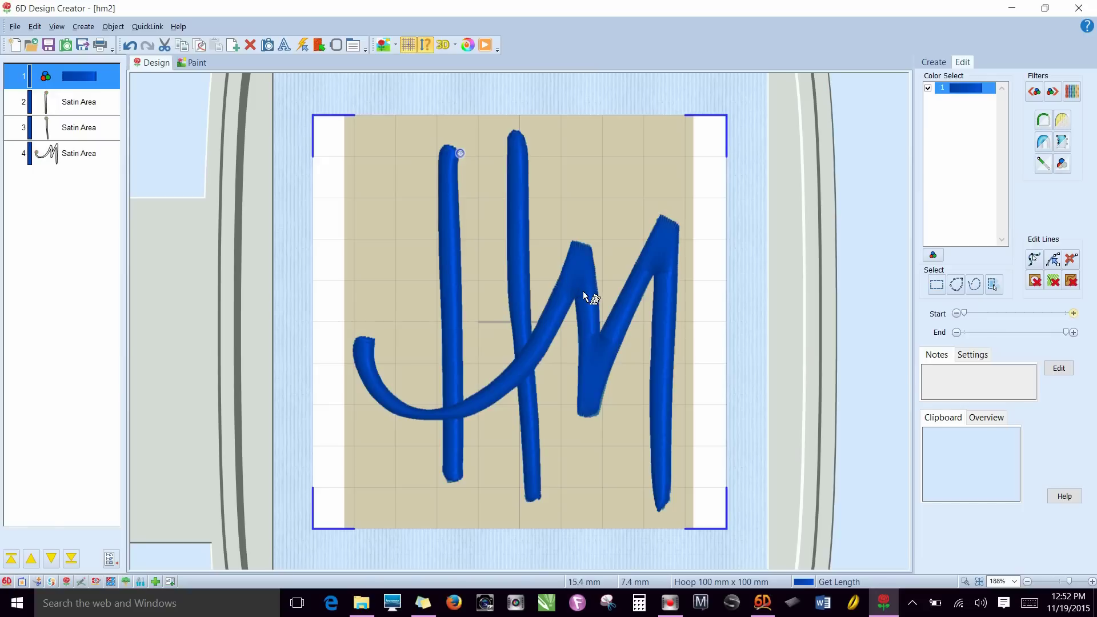
left_click(100, 164)
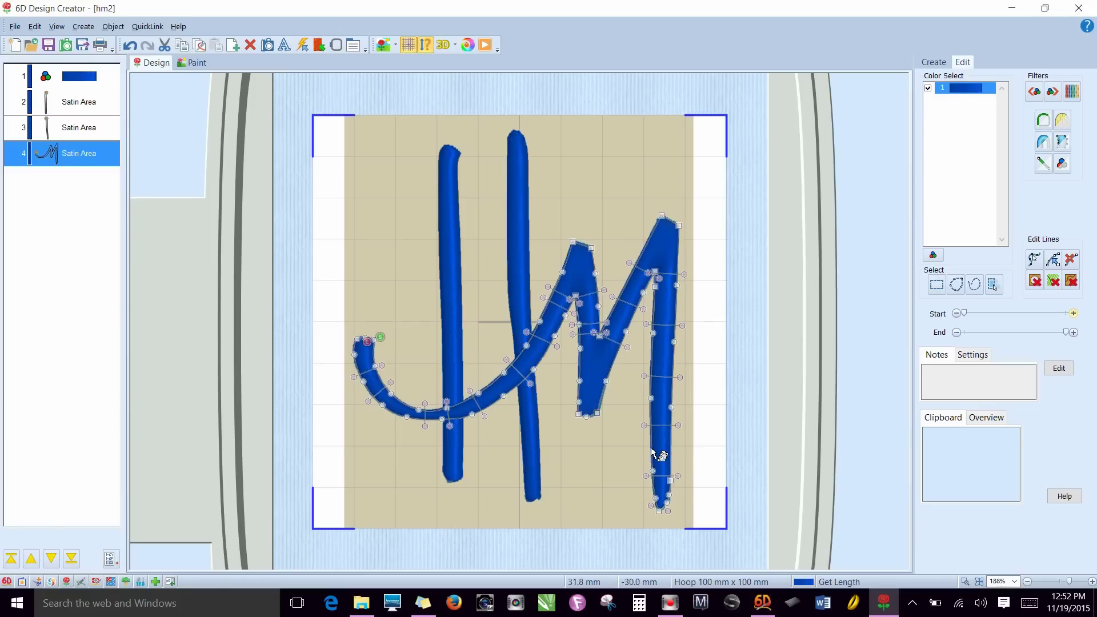
left_click(65, 137)
left_click(65, 162)
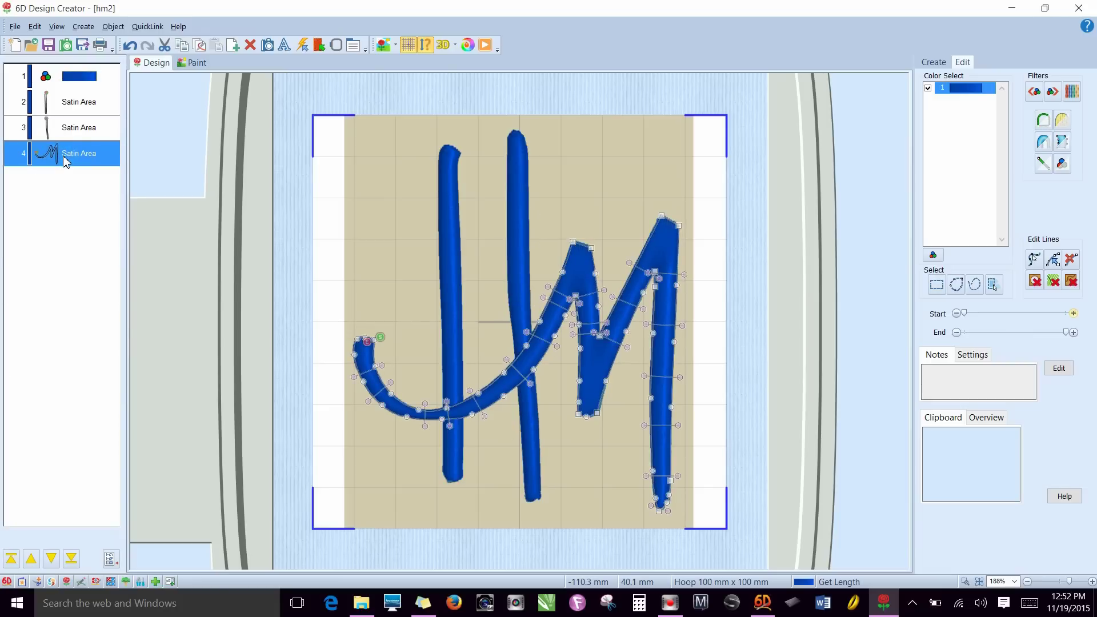
key("Delete")
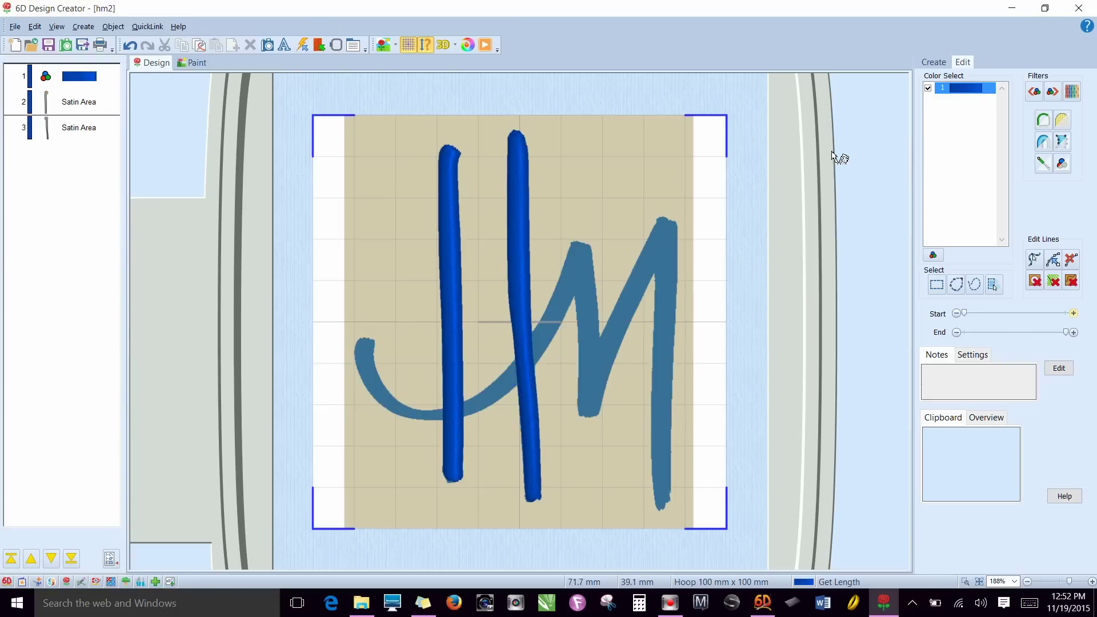
Step: Start a new Freehand Point Satin Area after the second H stroke, placing outline points around the hook's upper tip
left_click(937, 63)
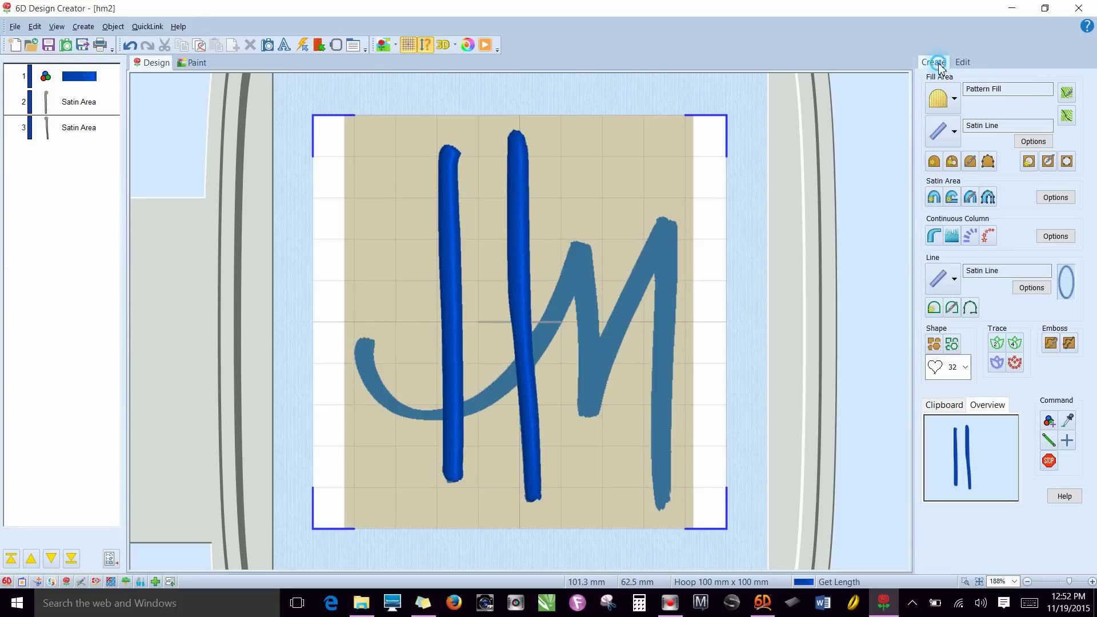
left_click(988, 198)
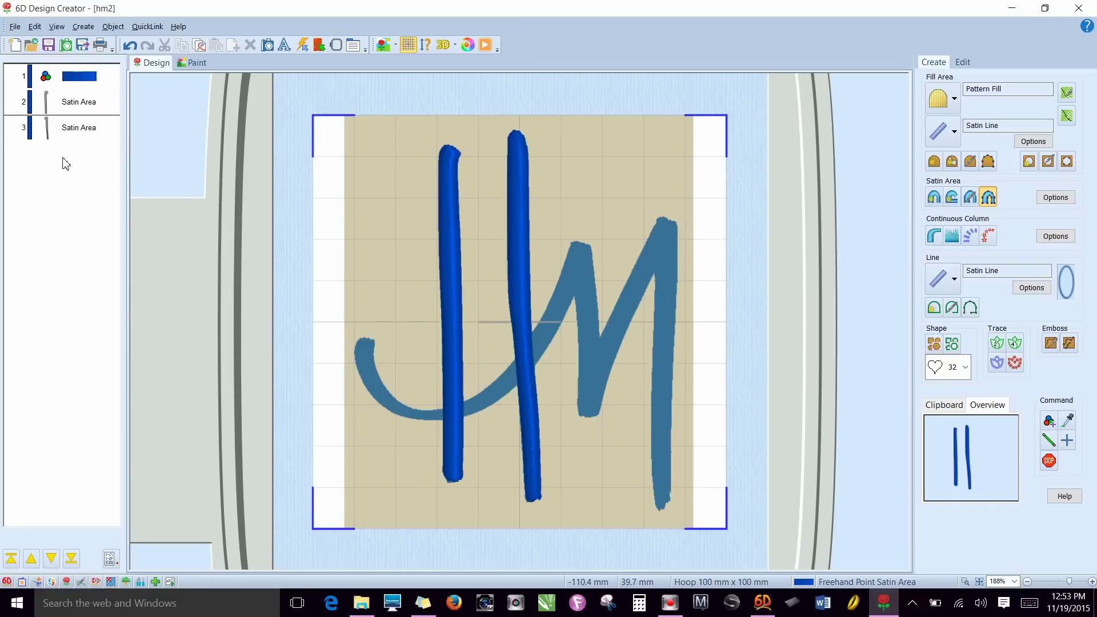
left_click(78, 132)
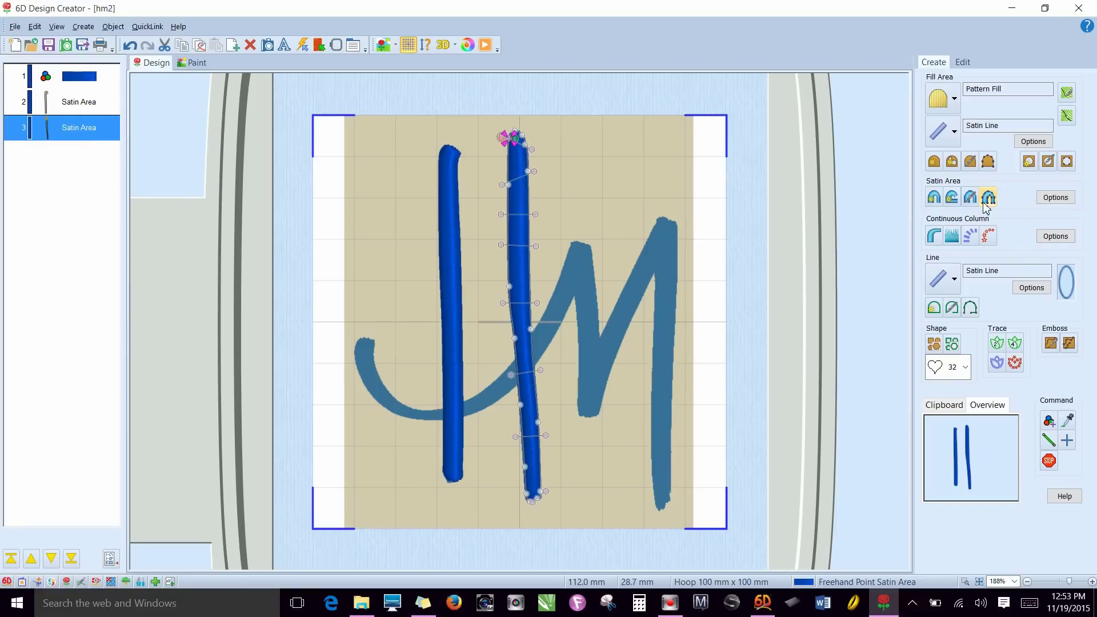
left_click(370, 339)
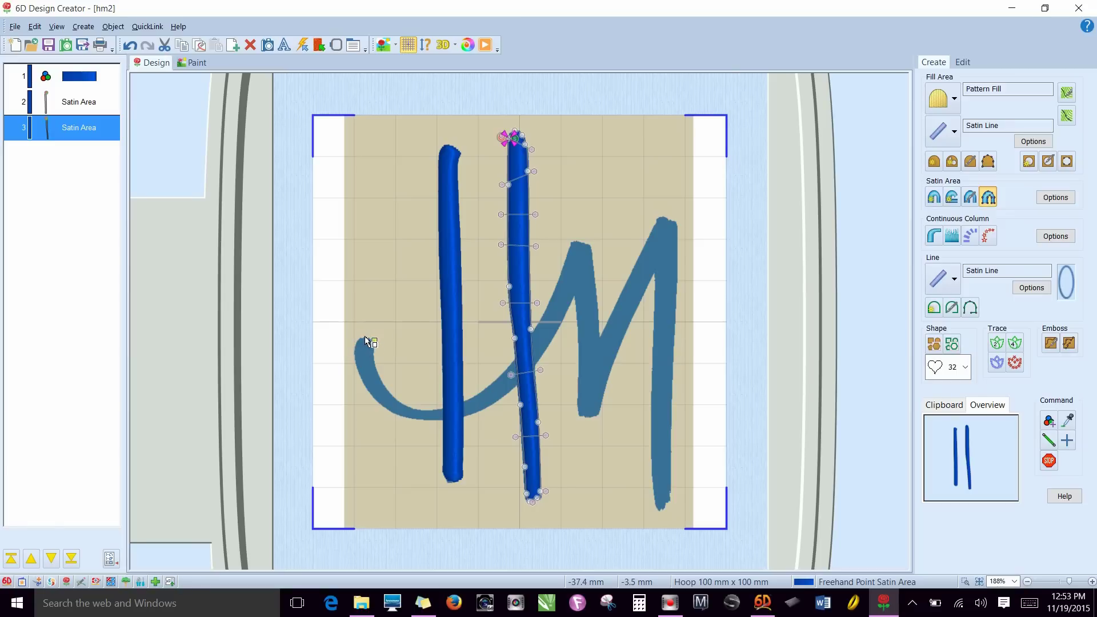
left_click(365, 337)
left_click(358, 337)
left_click(353, 358)
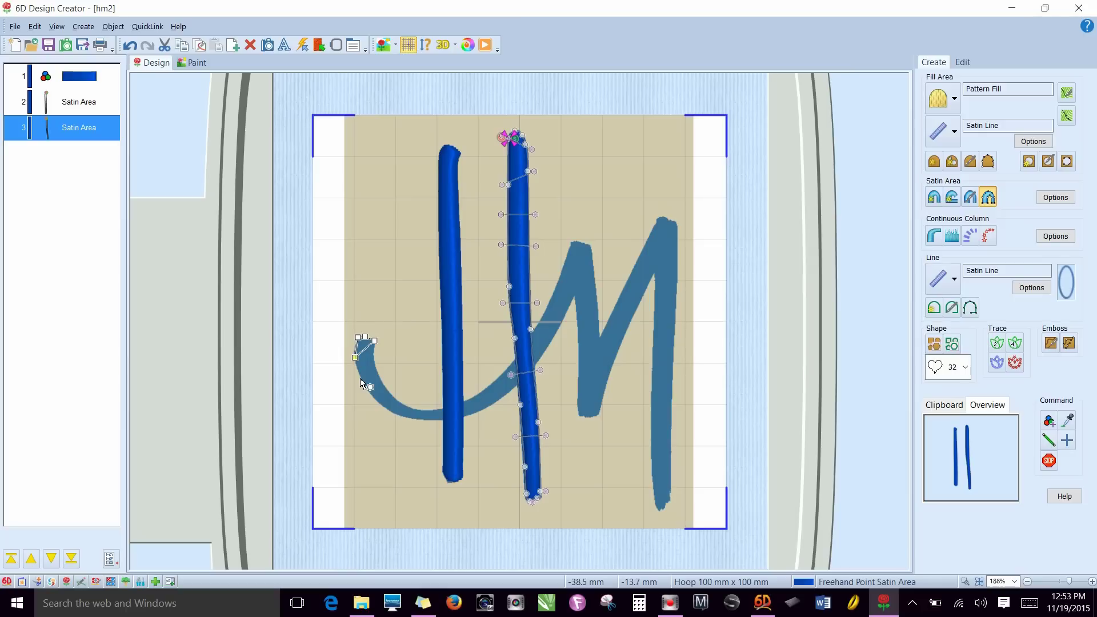
Step: Trace the outline along the hook's outer lower curve to just past the first H stroke
left_click(362, 380)
left_click(378, 402)
left_click(401, 414)
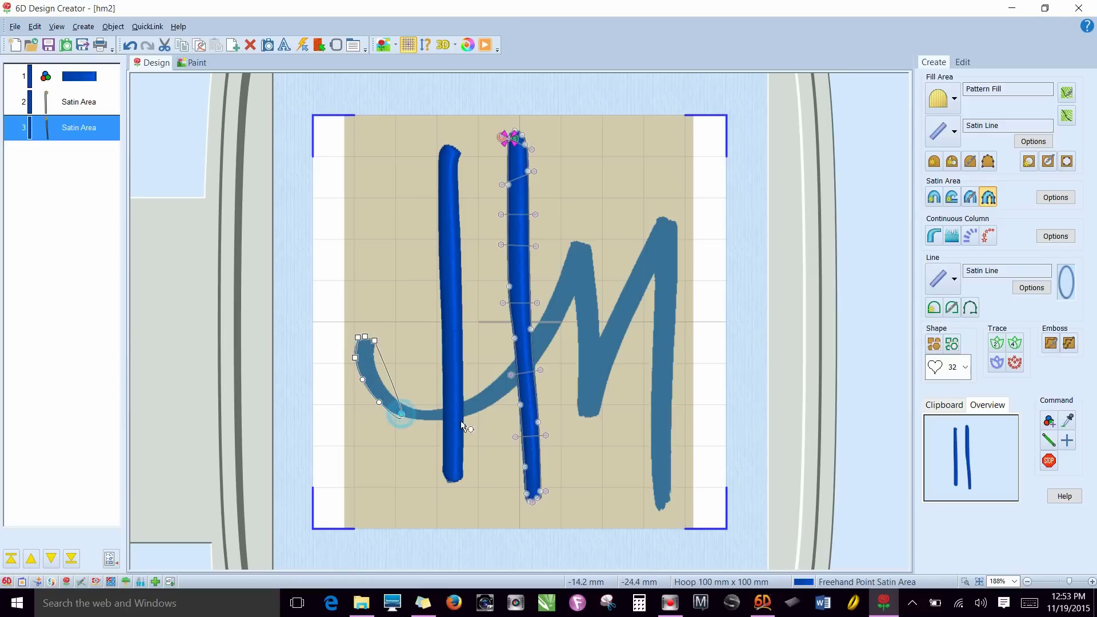
left_click(427, 419)
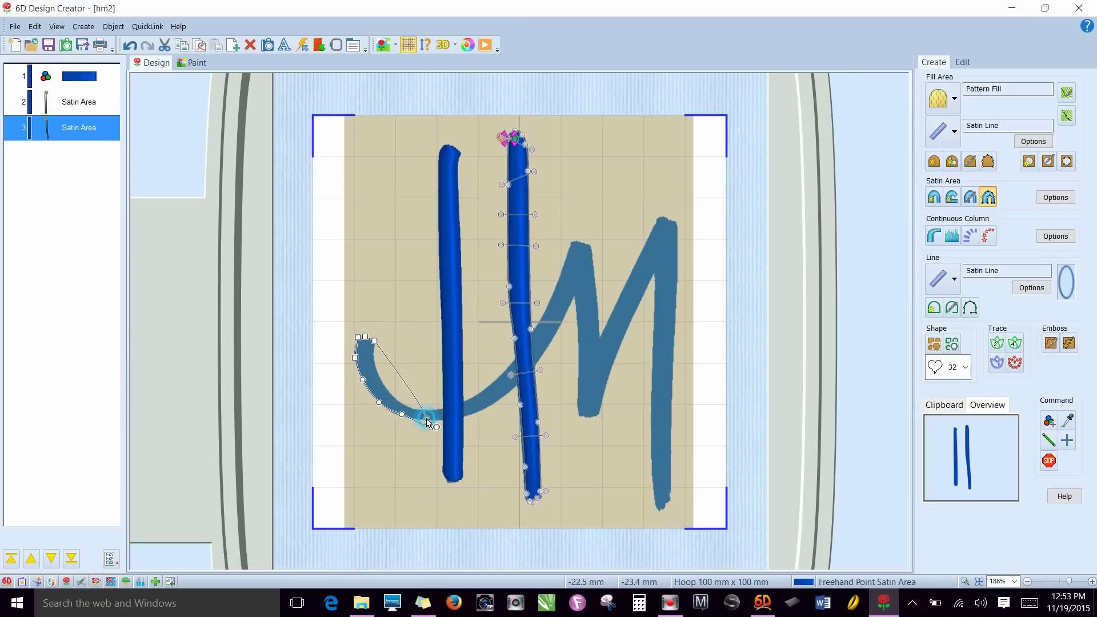
left_click(472, 412)
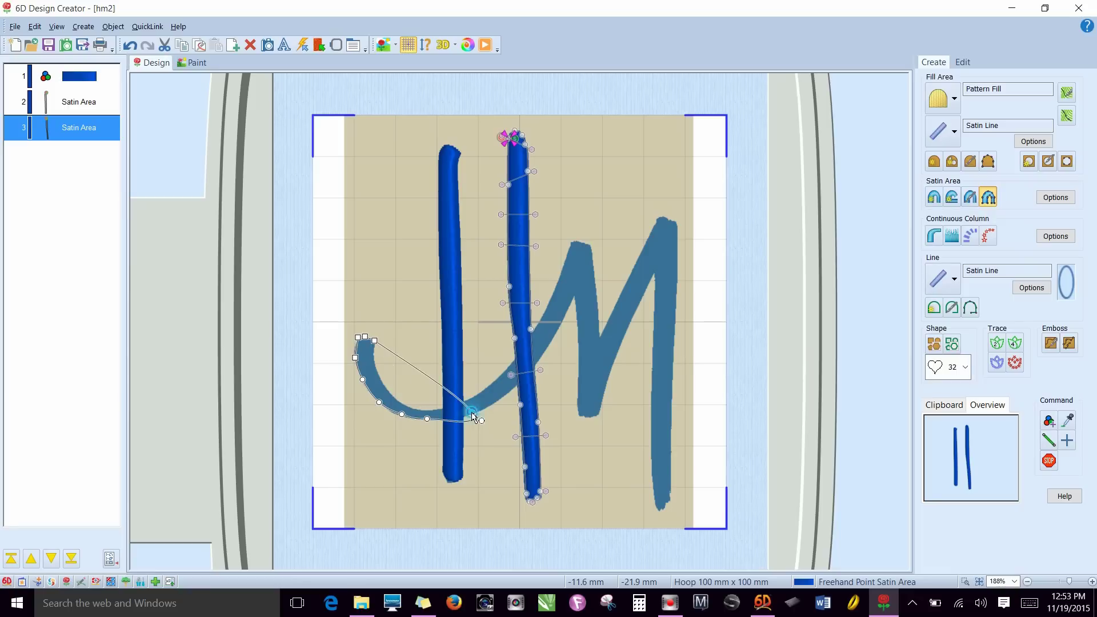
Step: Continue the satin area's outline along the hook's outer edge past the second H stroke and across the M's first peak
left_click(507, 395)
left_click(539, 361)
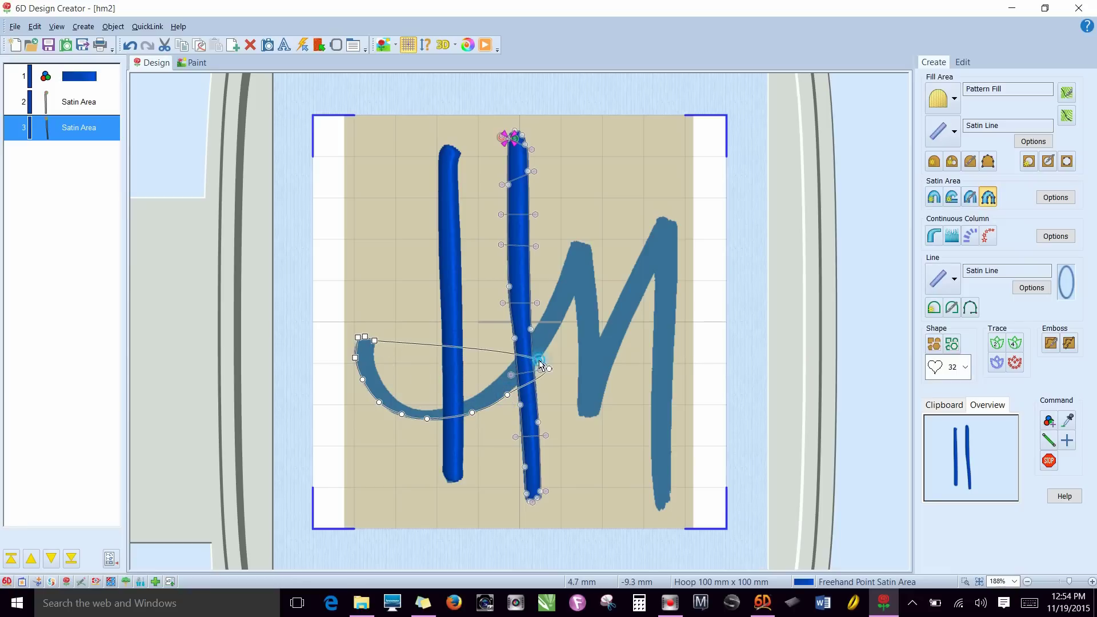
left_click(556, 332)
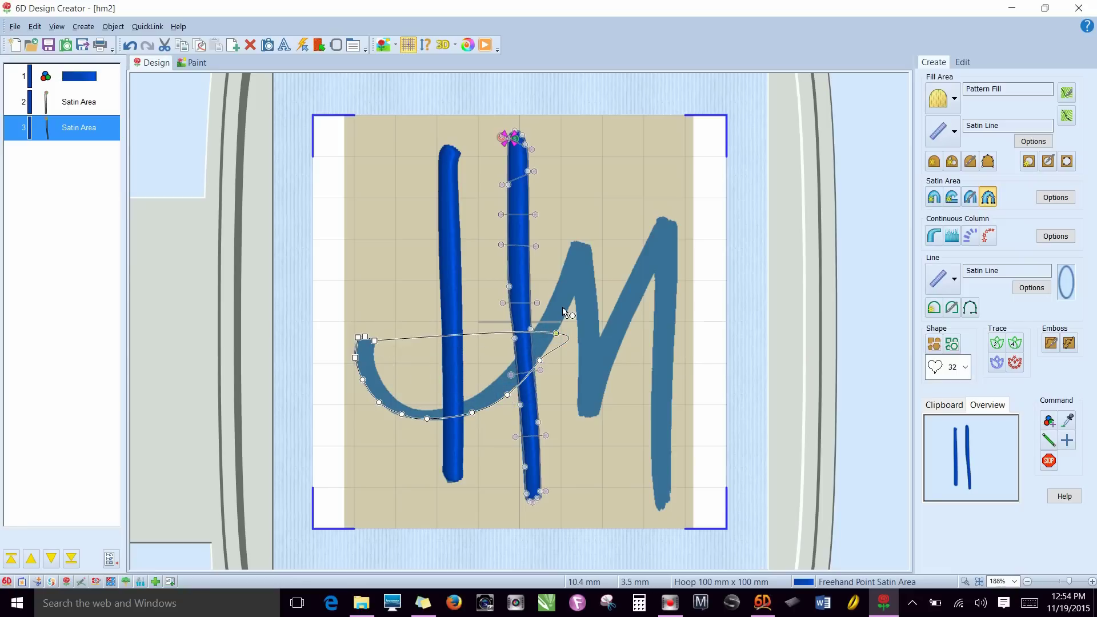
left_click(569, 306)
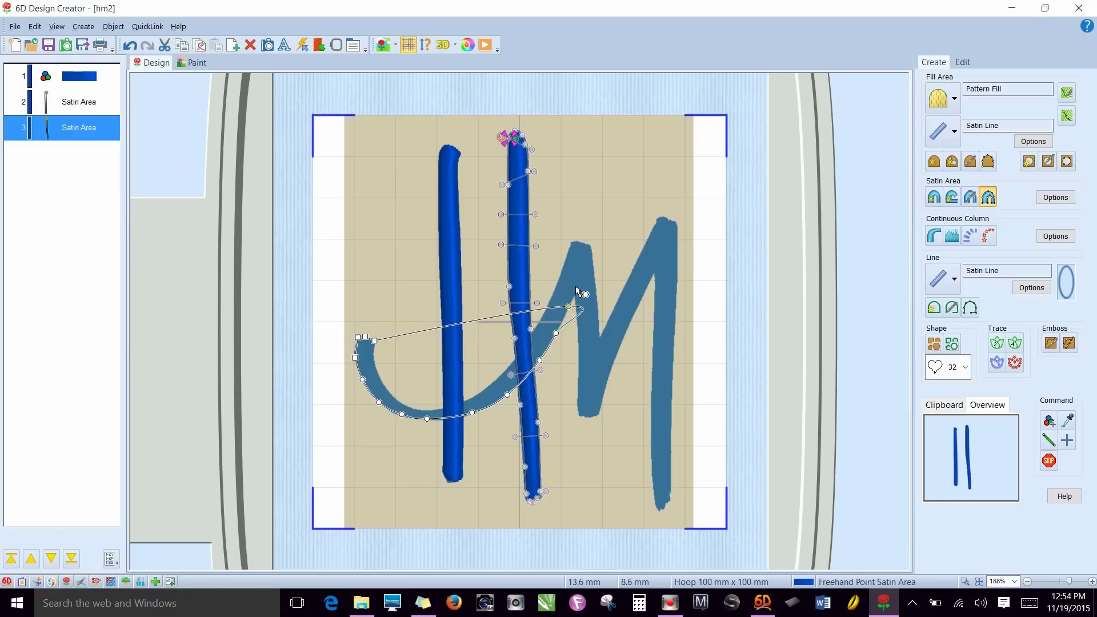
left_click(579, 282)
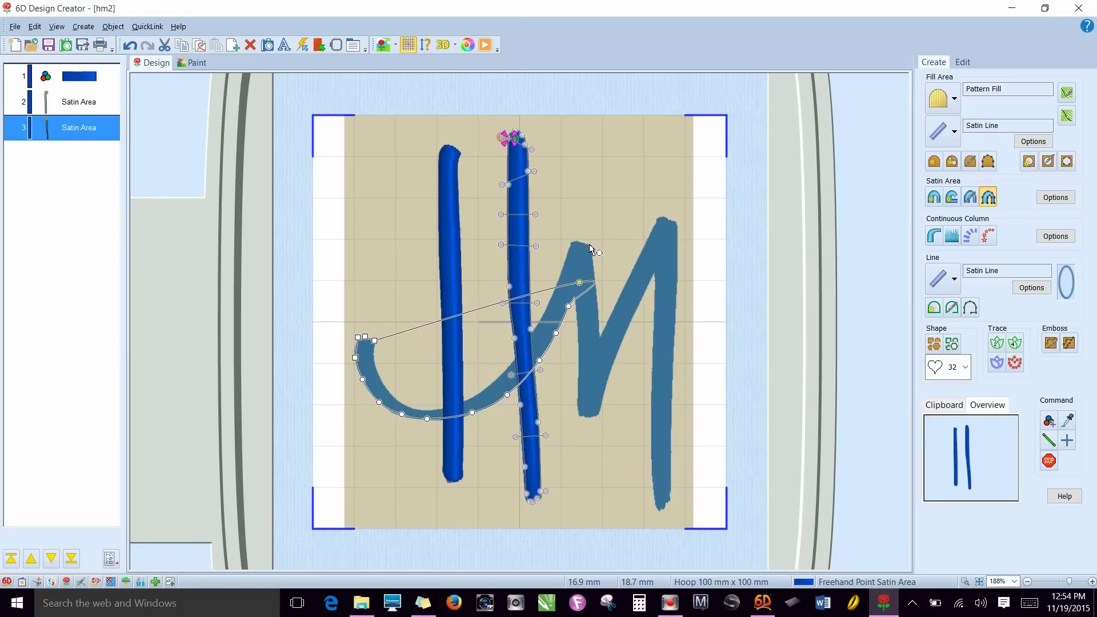
left_click(590, 247)
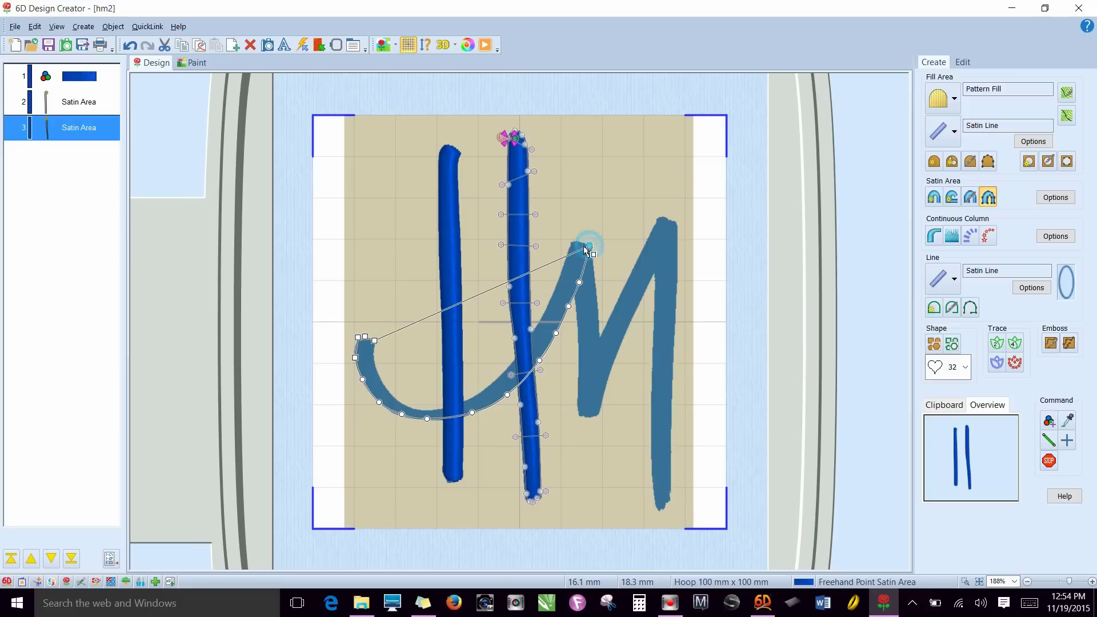
left_click(574, 239)
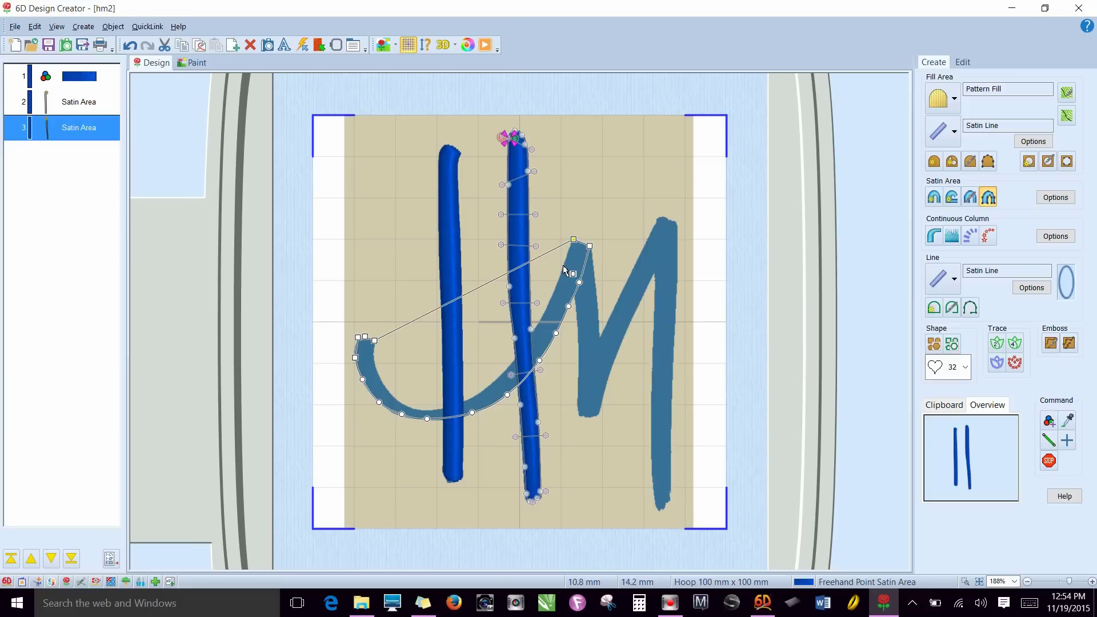
Step: Trace the outline's inner edge from the M's first peak back to the hook's tip and finish the satin area
left_click(563, 268)
left_click(549, 301)
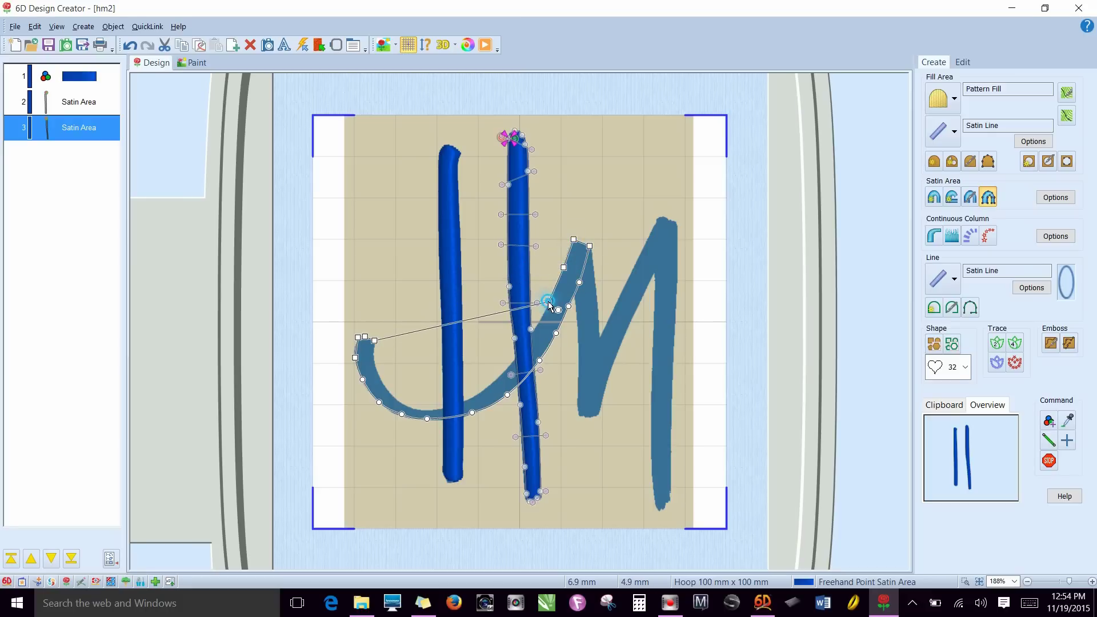
left_click(531, 333)
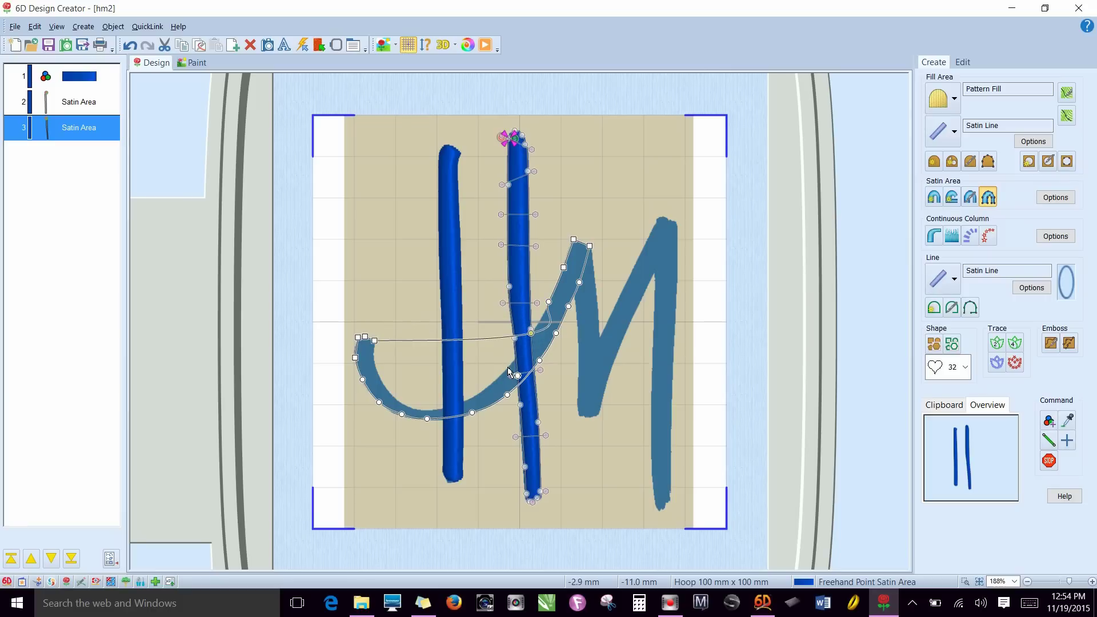
left_click(507, 370)
left_click(473, 397)
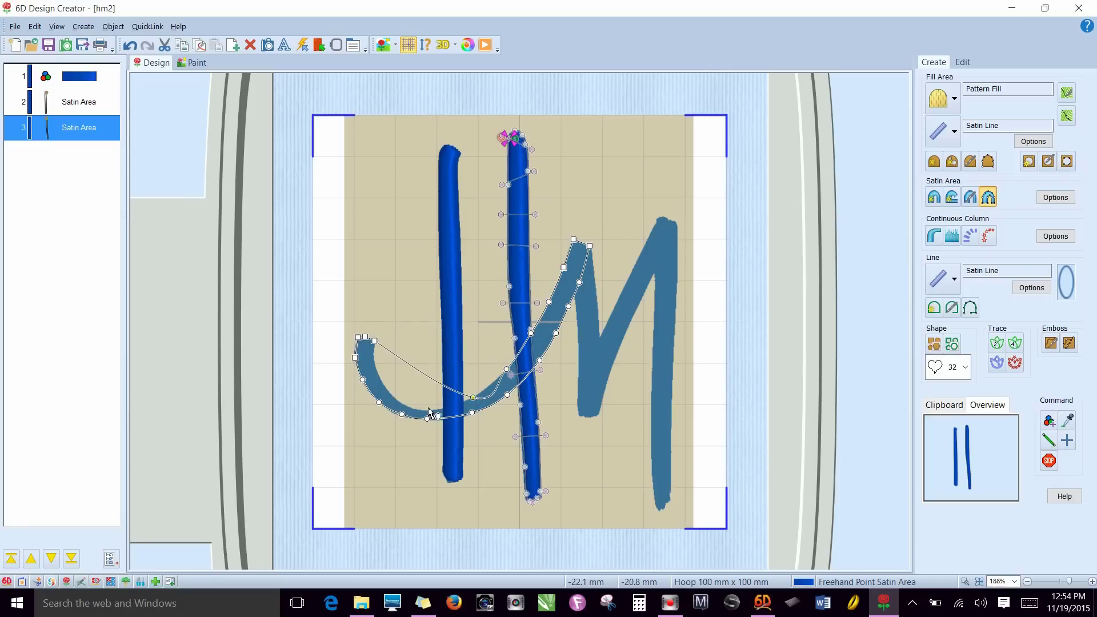
left_click(431, 410)
left_click(396, 398)
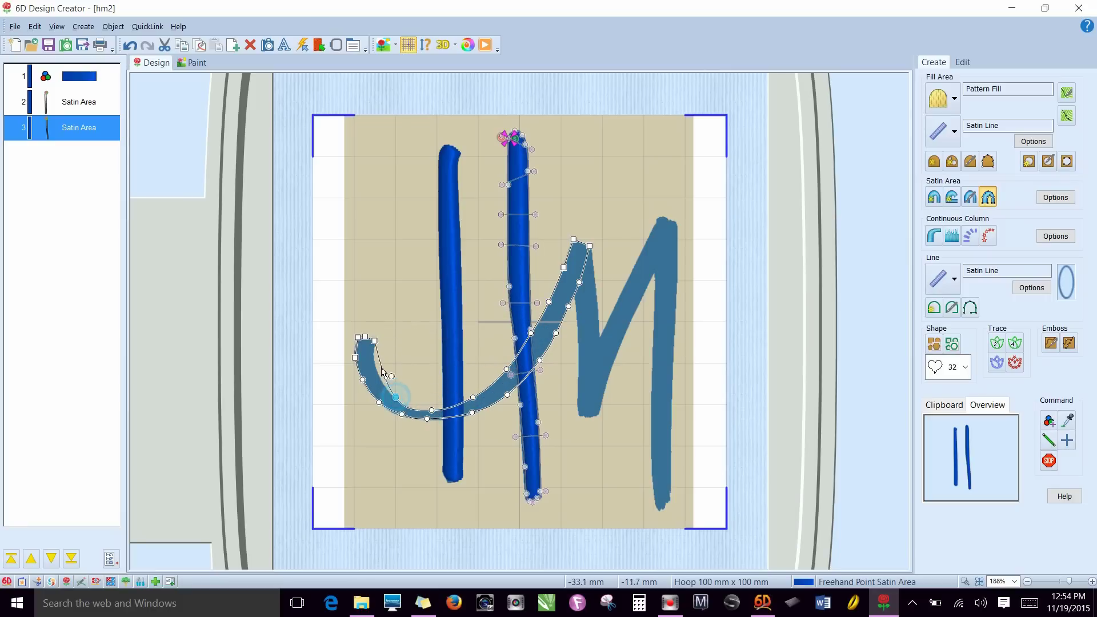
left_click(376, 367)
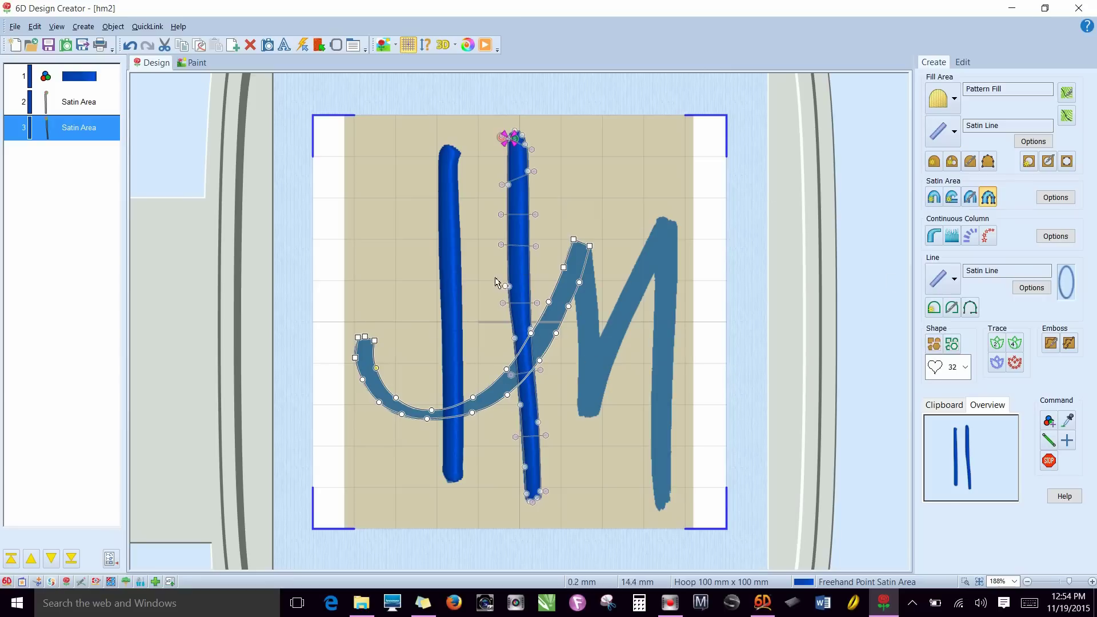
right_click(531, 347)
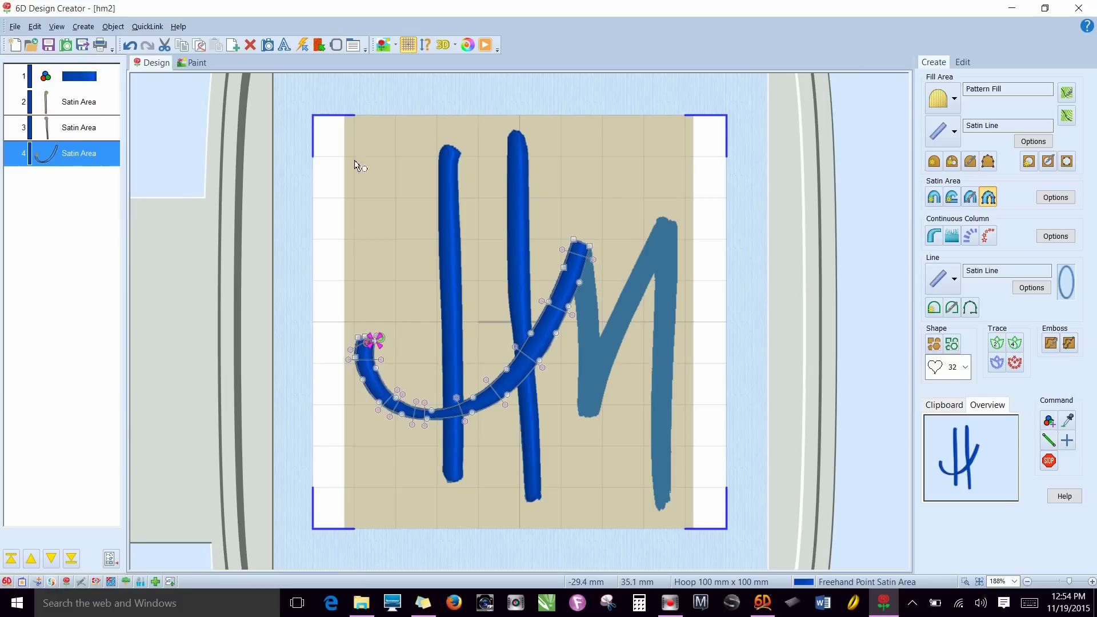
Step: Start a Continuous Column after the second H stroke in the stitch order, placing its first two point pairs down from the M's first peak
left_click(89, 135)
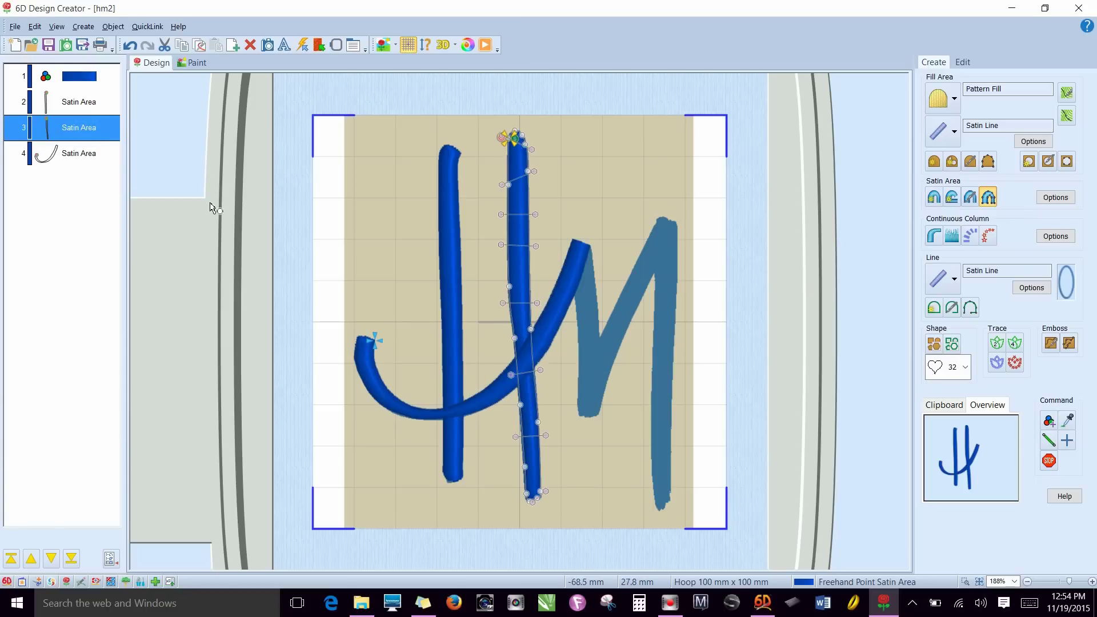
left_click(963, 62)
left_click(934, 62)
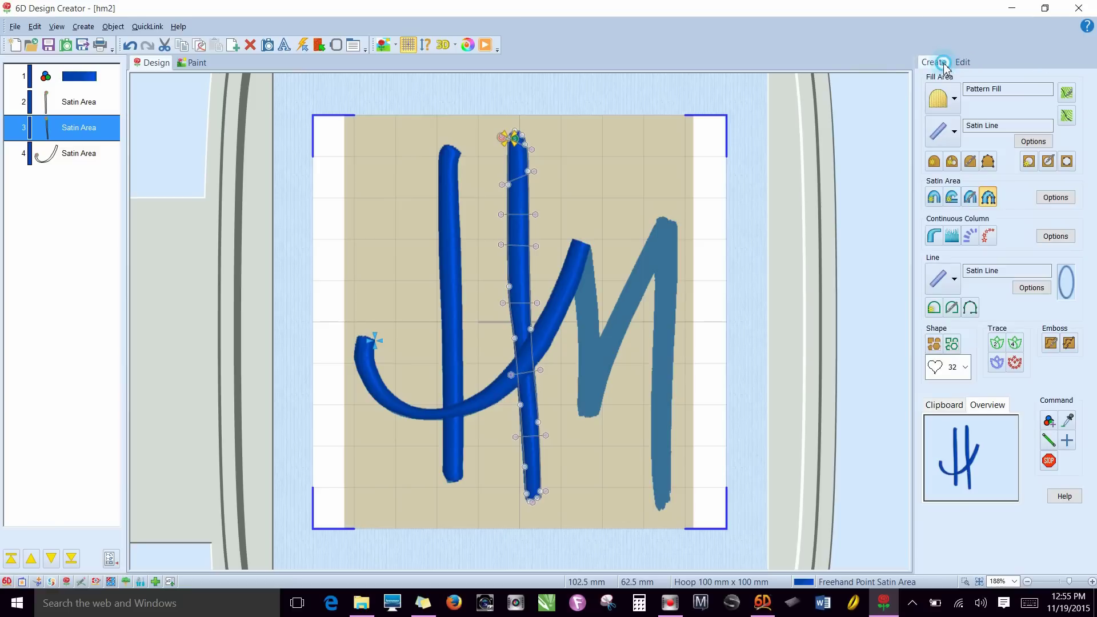
left_click(934, 236)
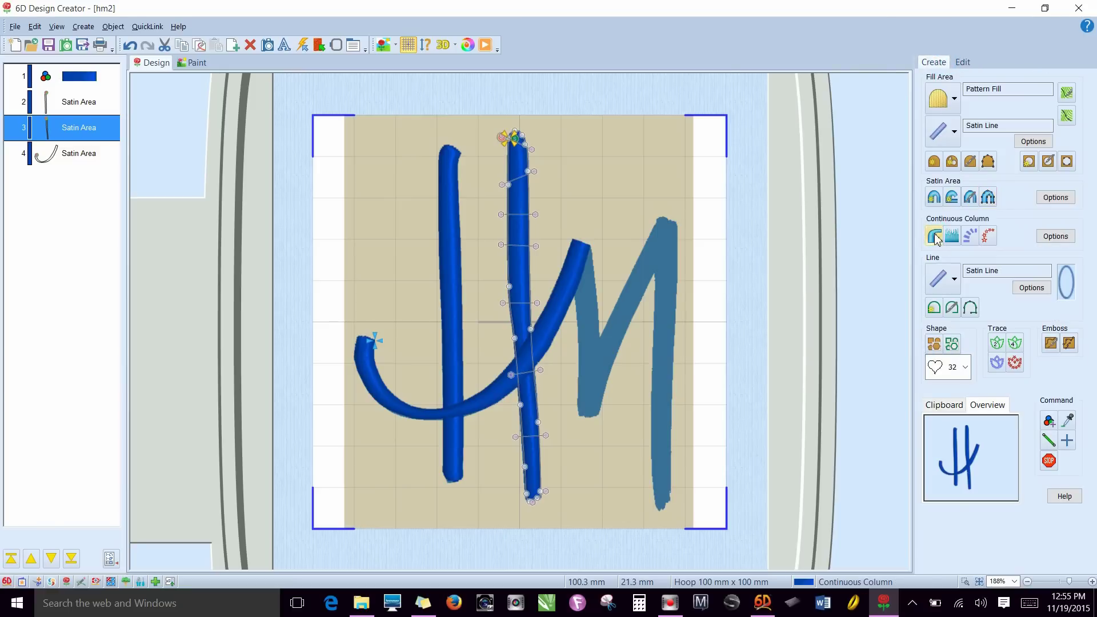
left_click(589, 245)
left_click(577, 249)
left_click(594, 283)
left_click(576, 296)
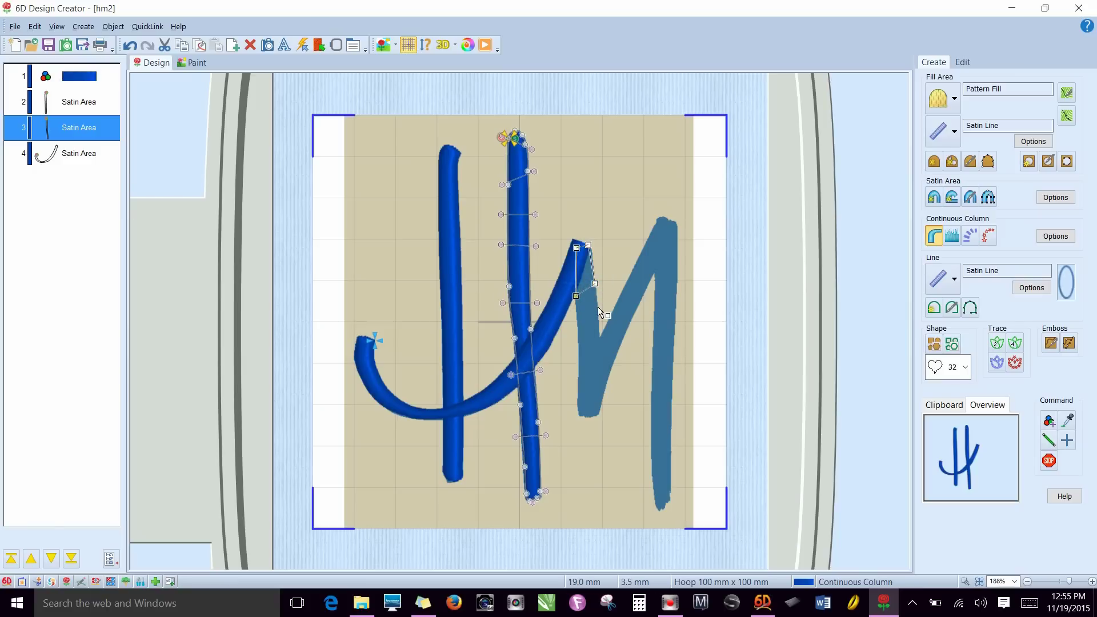
Step: Extend the column's point pairs down the M's first downstroke to slightly above its lower end, and finish the column
left_click(598, 307)
left_click(579, 325)
left_click(599, 330)
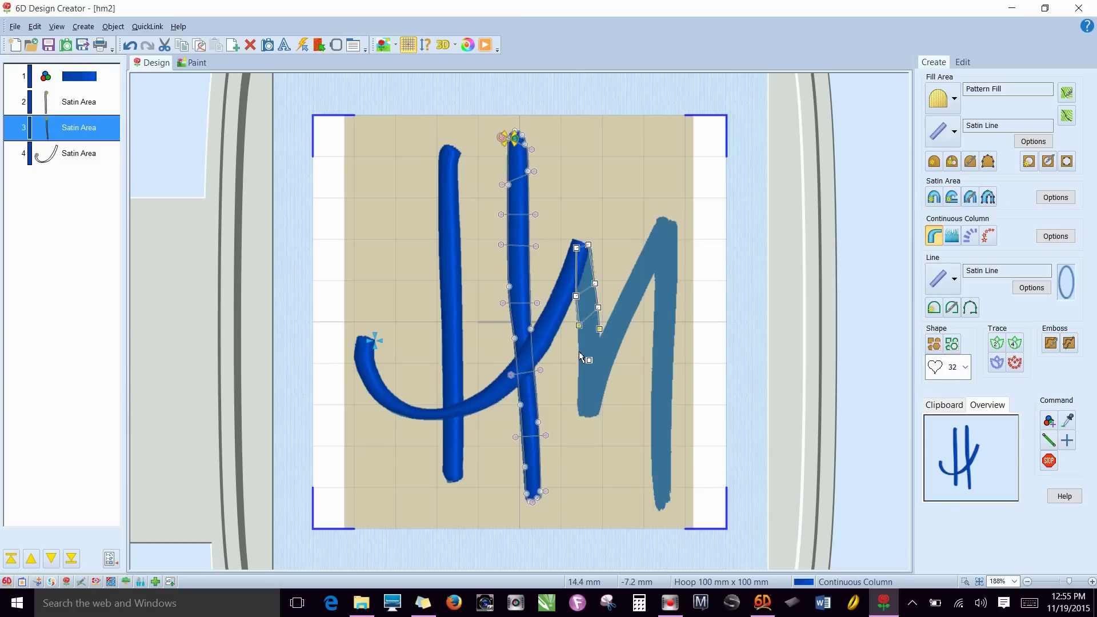
left_click(579, 352)
left_click(581, 365)
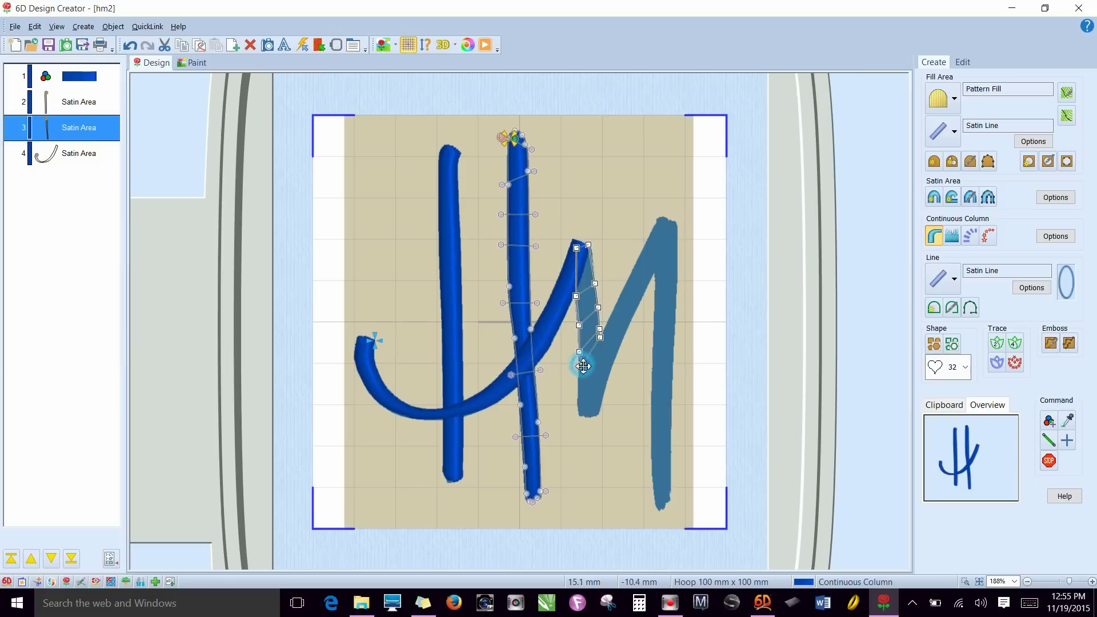
left_click_drag(582, 365, 580, 368)
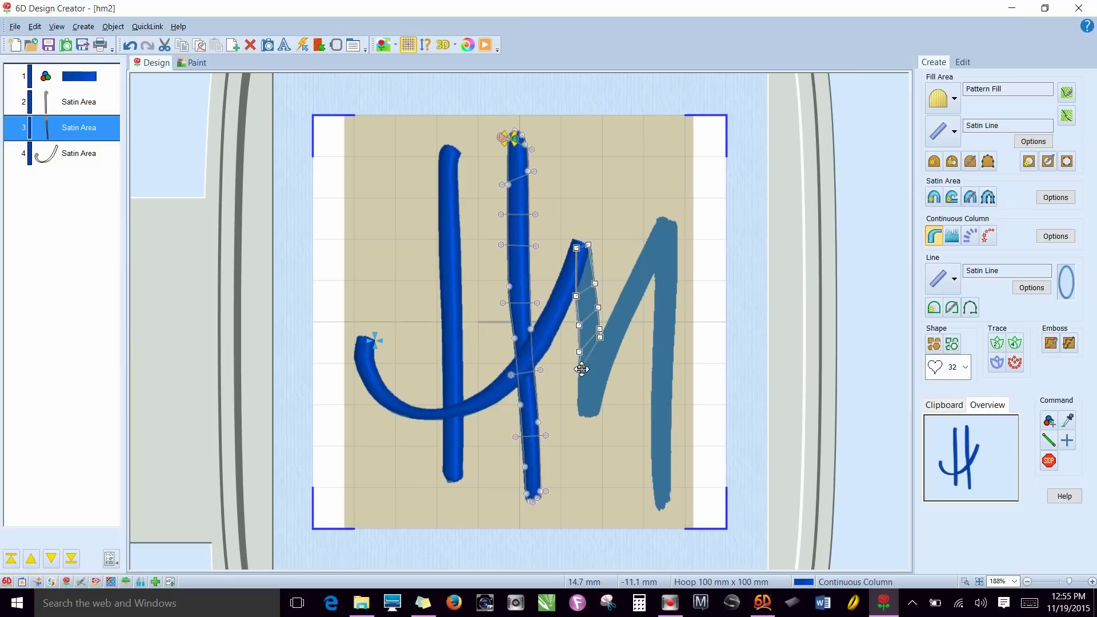
left_click(602, 346)
left_click(584, 381)
right_click(584, 380)
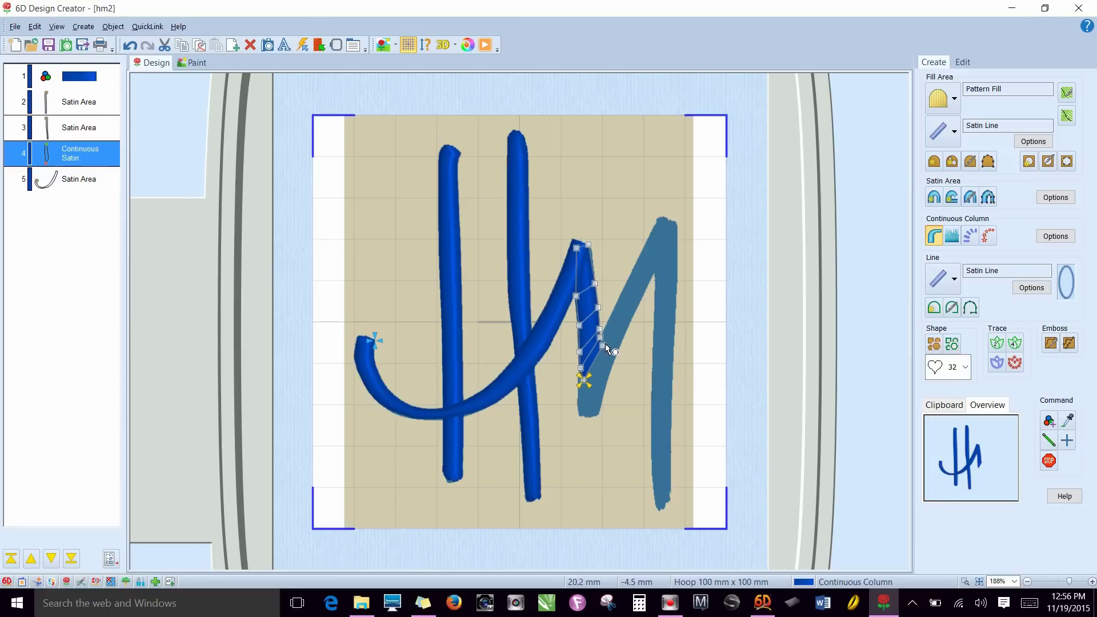
Step: Examine the stitch order and the start and end points of the hook, the M's first downstroke and both H strokes
left_click(76, 177)
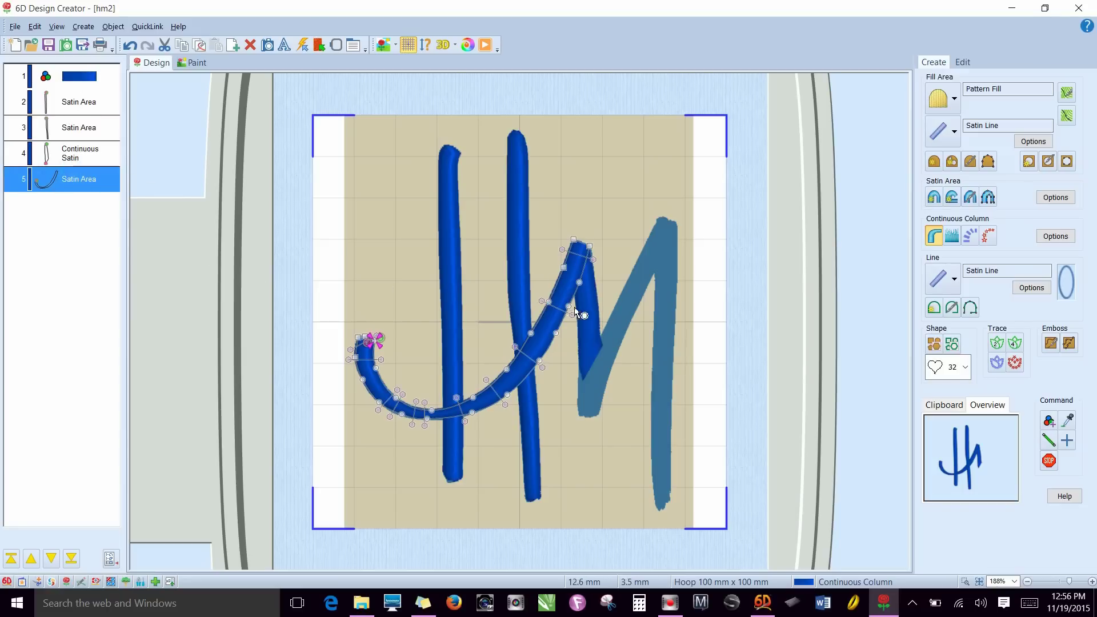
left_click(64, 162)
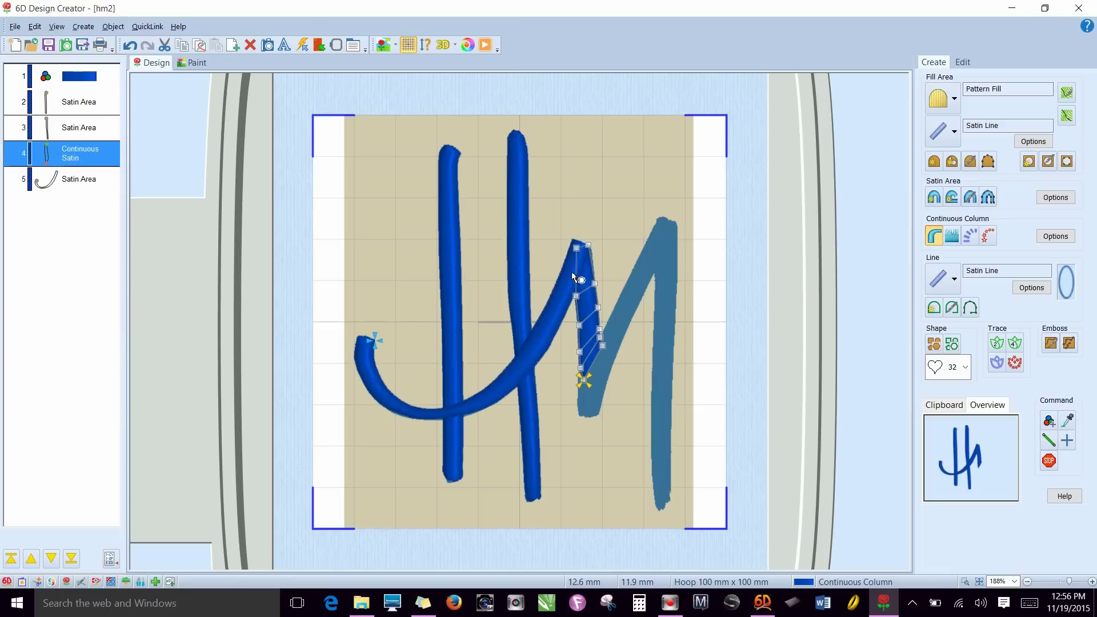
left_click(78, 131)
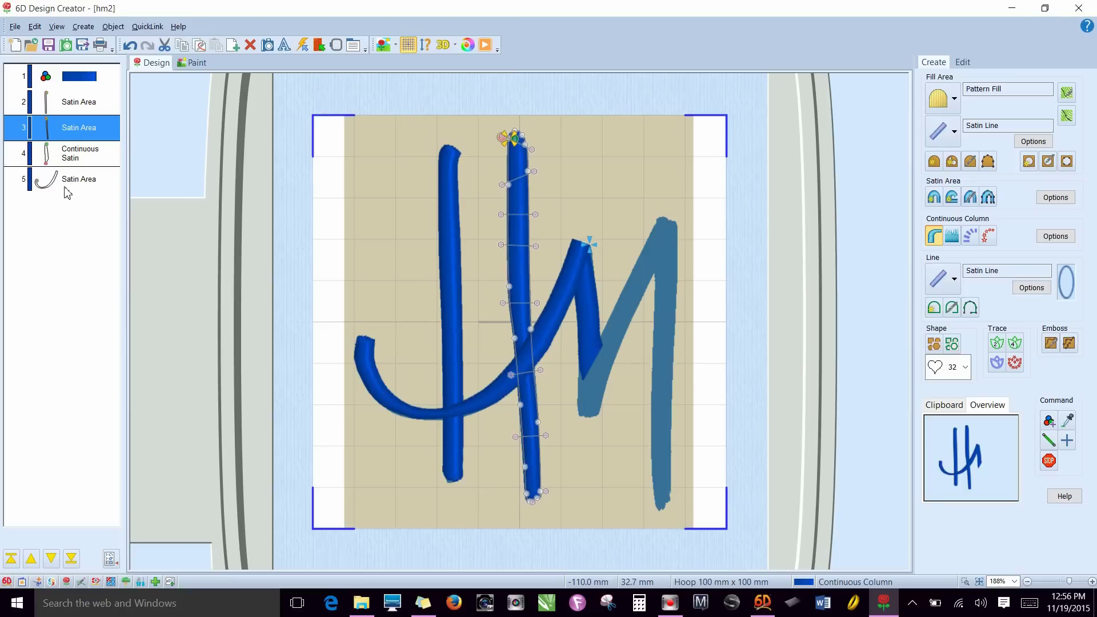
left_click(77, 154)
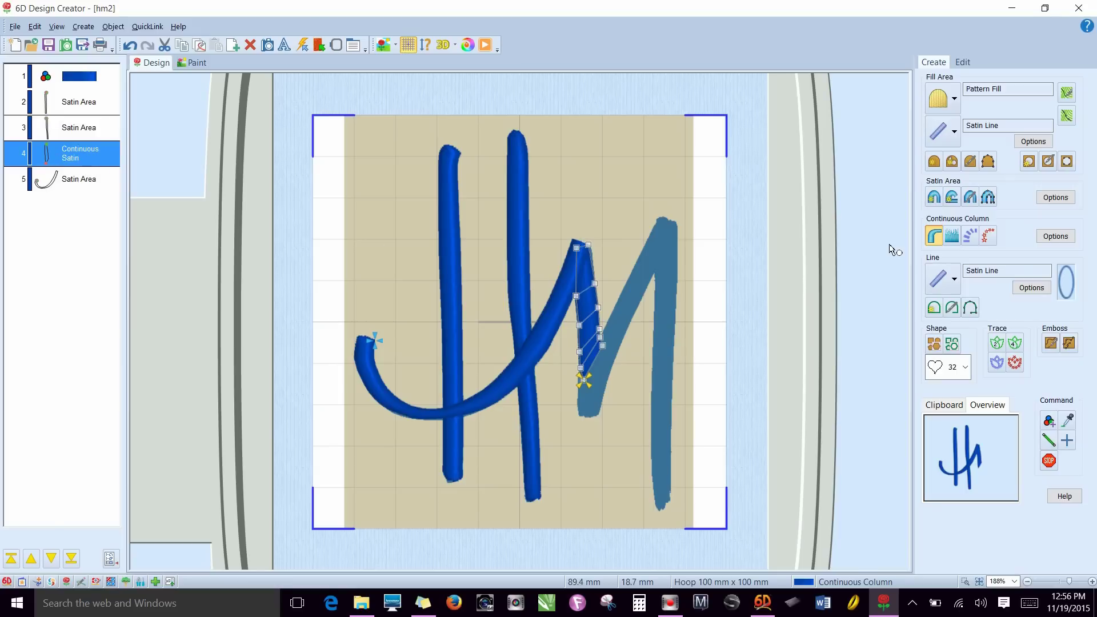
left_click(934, 239)
left_click(59, 110)
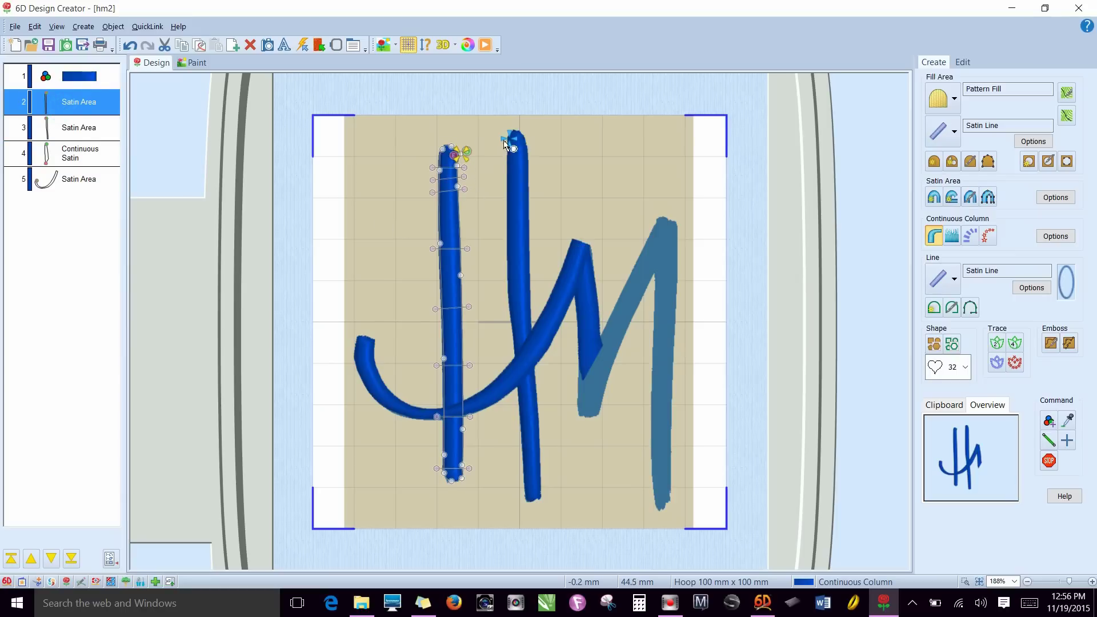
left_click(75, 127)
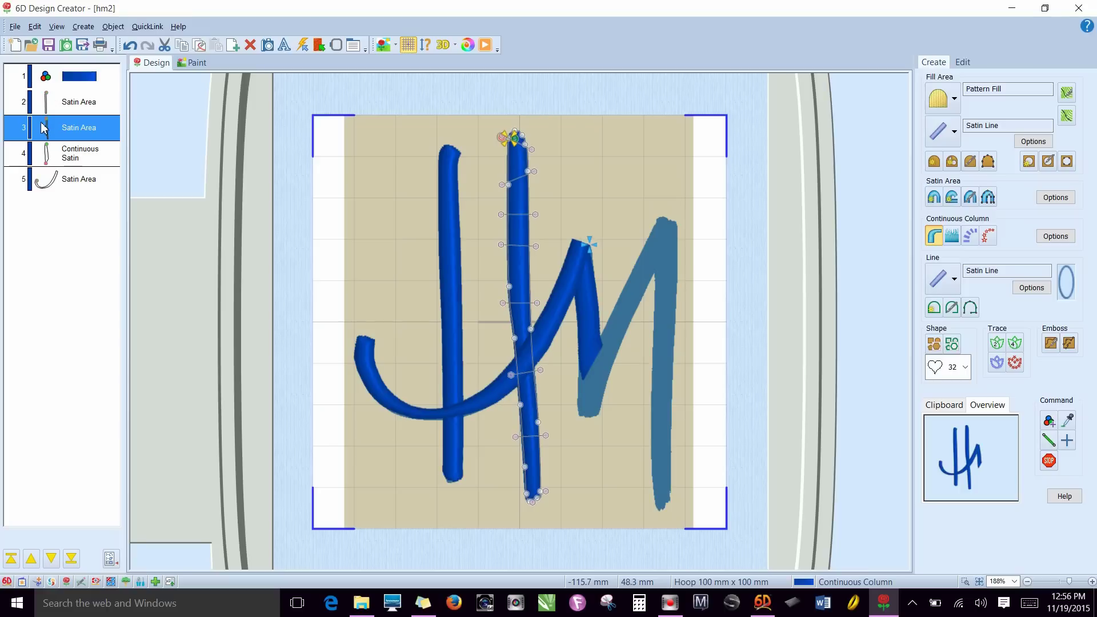
Step: Start a second Continuous Column after the M's first downstroke, placing points around the M's middle lower tip
left_click(61, 161)
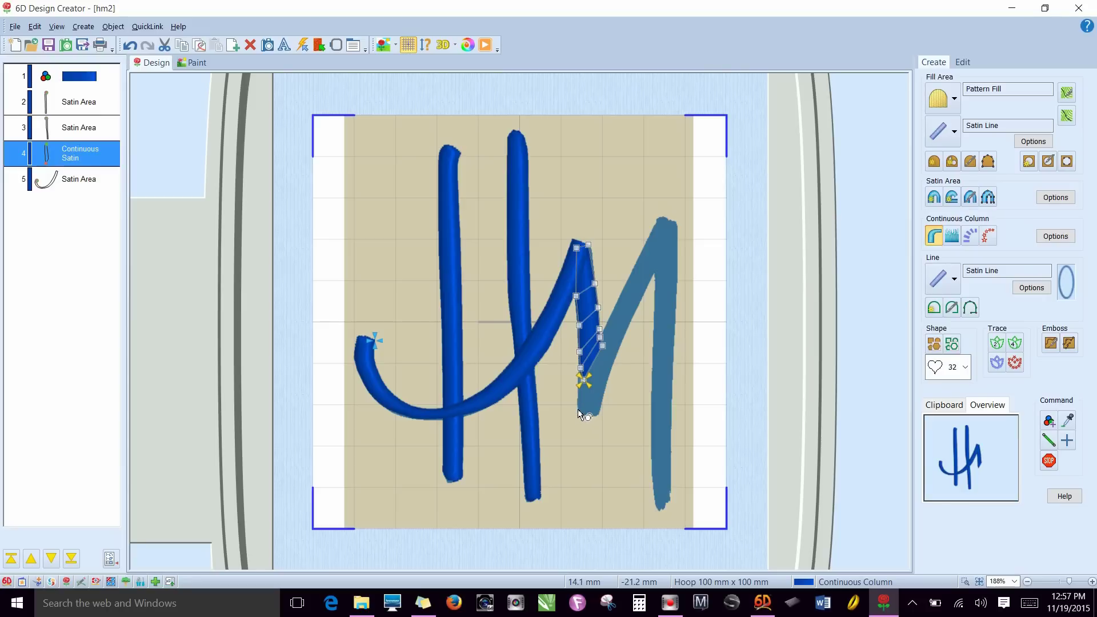
left_click(578, 411)
left_click(590, 415)
left_click(597, 412)
left_click(602, 402)
left_click(606, 388)
left_click(611, 371)
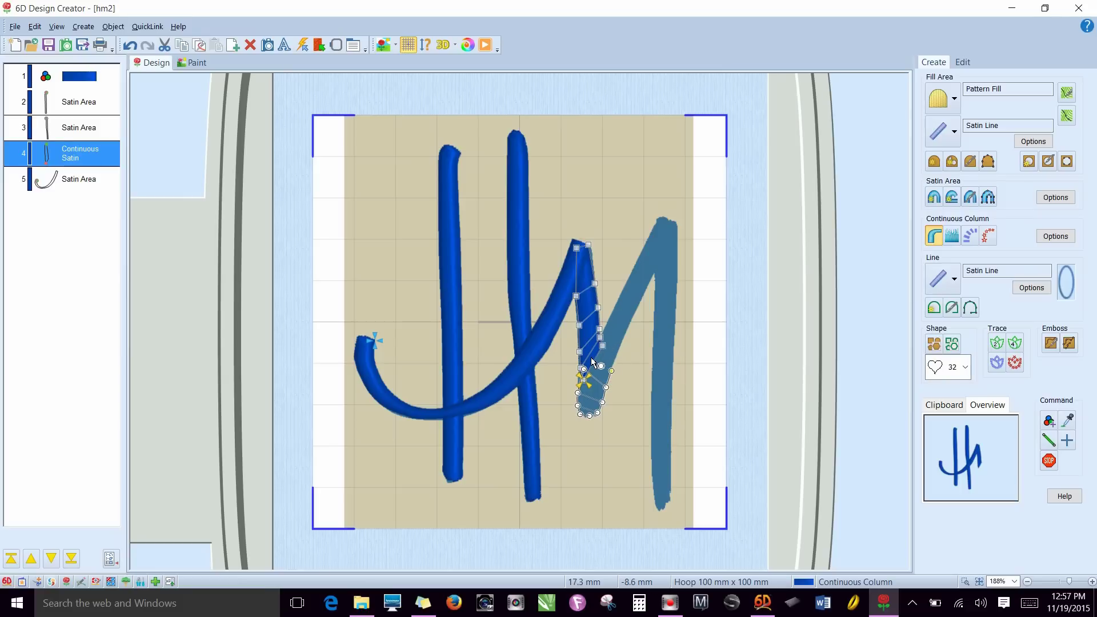
Step: Place alternating point pairs up the M's second upstroke to about halfway
left_click(590, 355)
left_click(617, 353)
left_click(600, 339)
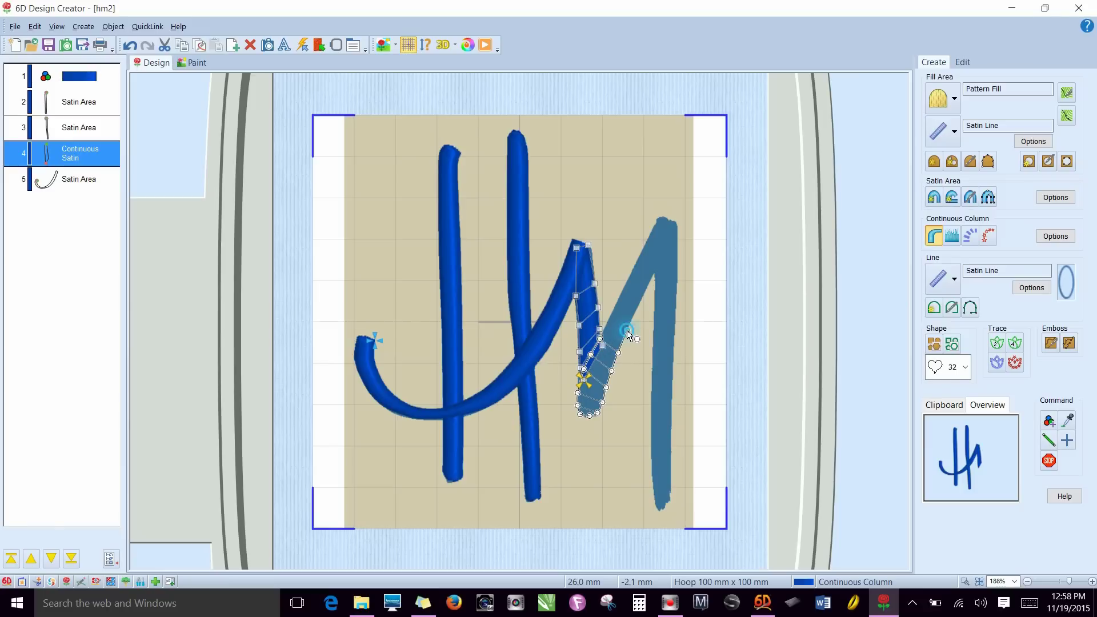
left_click(627, 330)
left_click(609, 318)
left_click(635, 310)
left_click(619, 296)
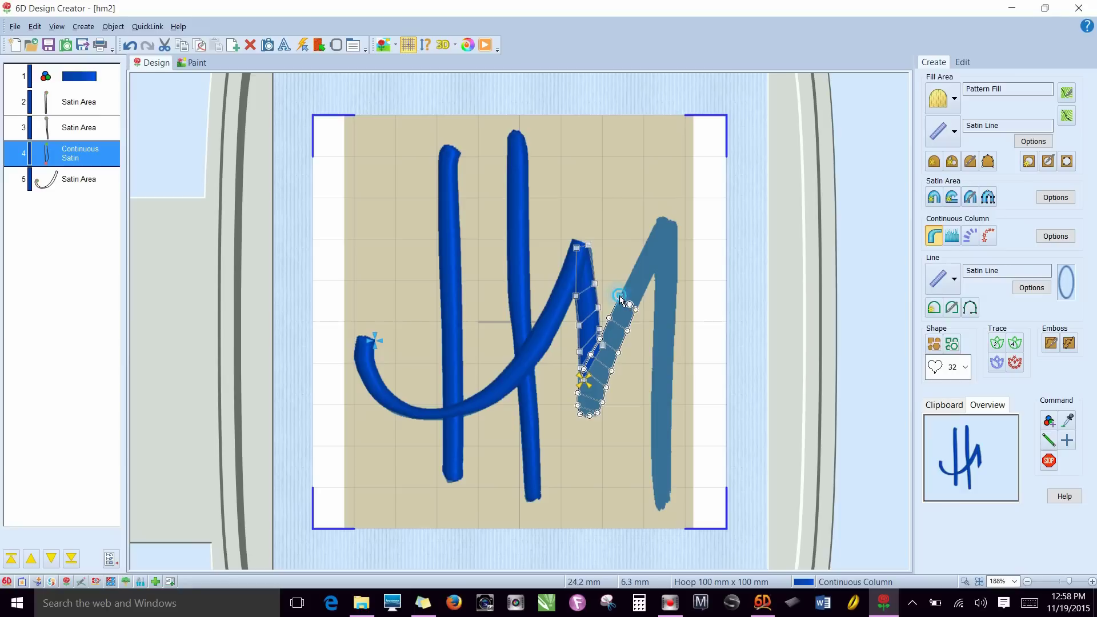
Step: Continue the point pairs up to the M's second peak and finish the upstroke's column
left_click(645, 288)
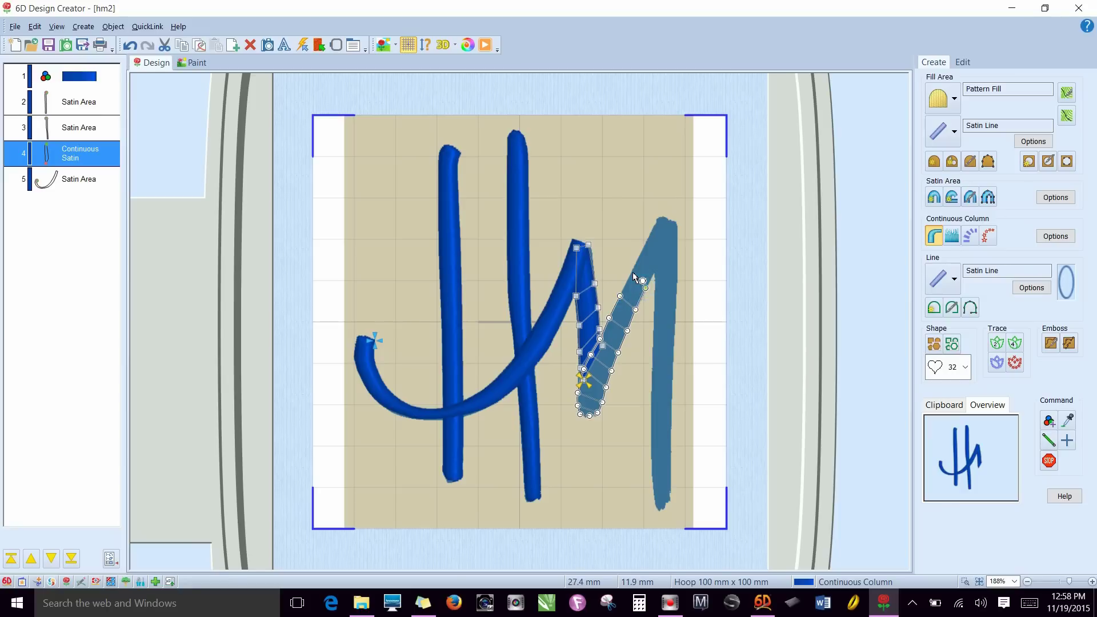
left_click(631, 273)
left_click(655, 273)
left_click(639, 254)
left_click(663, 260)
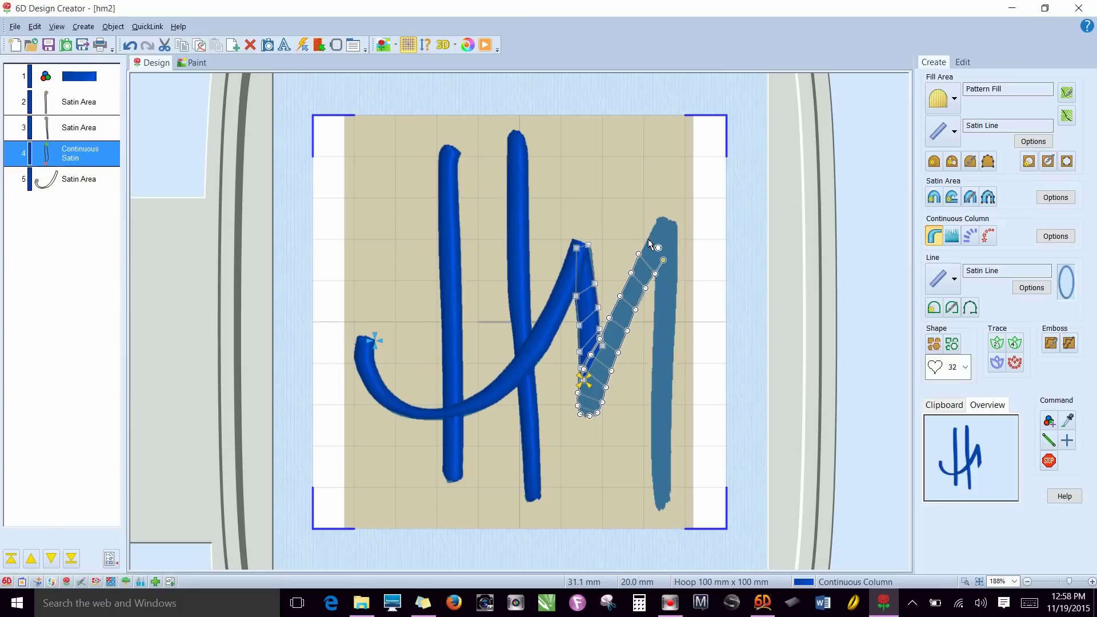
left_click(672, 253)
mouse_move(668, 245)
left_mouse_down()
mouse_move(656, 233)
mouse_move(667, 241)
left_mouse_up()
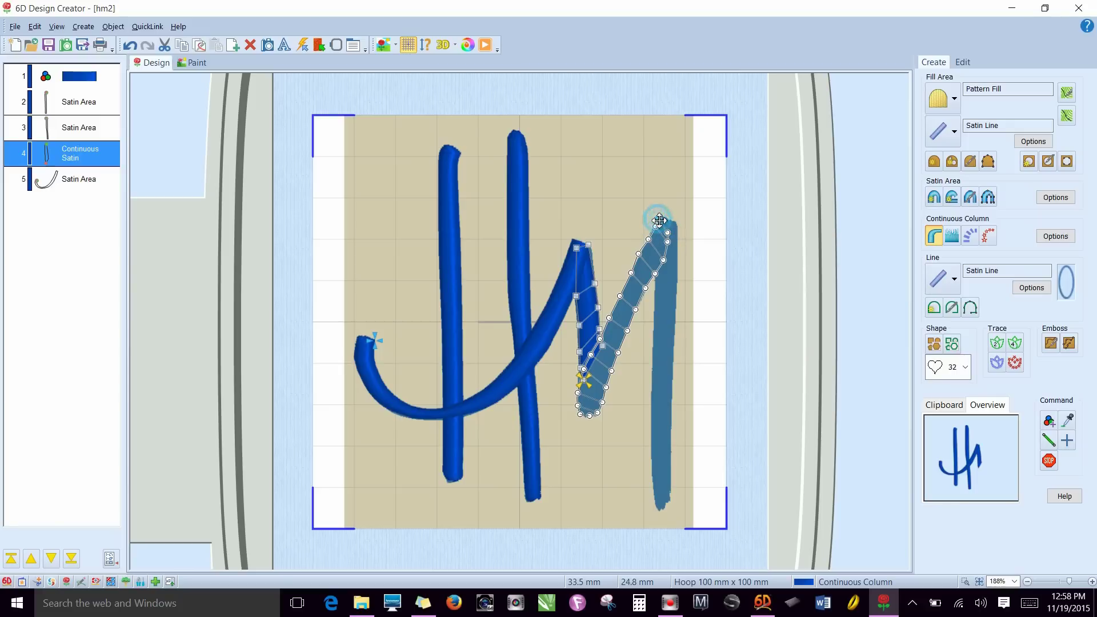
right_click(657, 222)
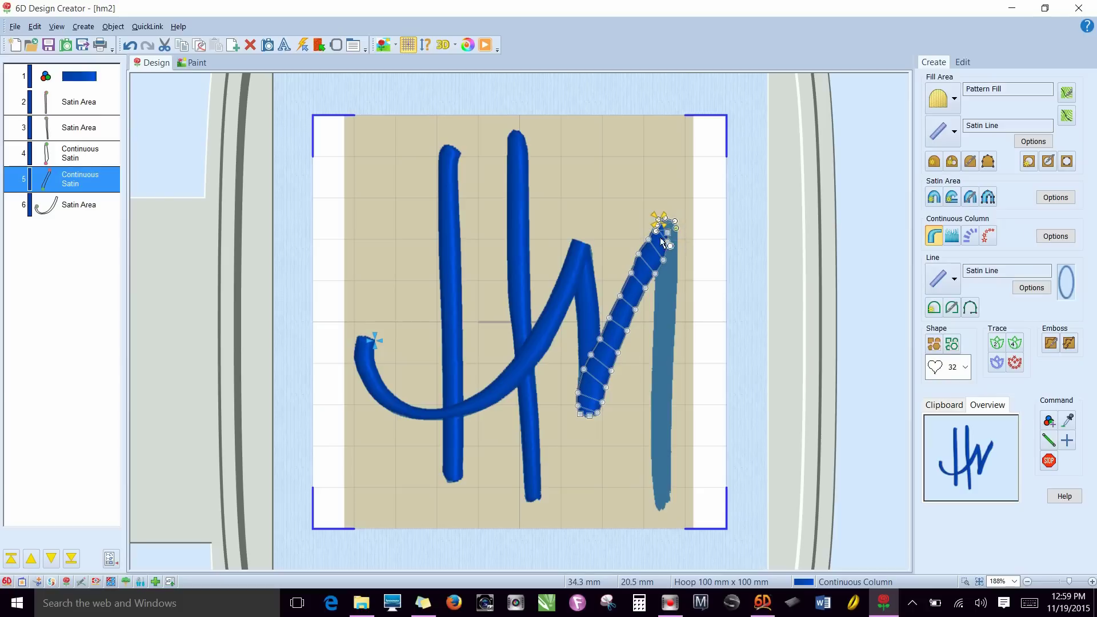
Step: Place alternating Continuous Column point pairs down the M's last downstroke from the second peak to past its middle
left_click_drag(657, 246, 654, 276)
left_click(677, 273)
left_click(656, 311)
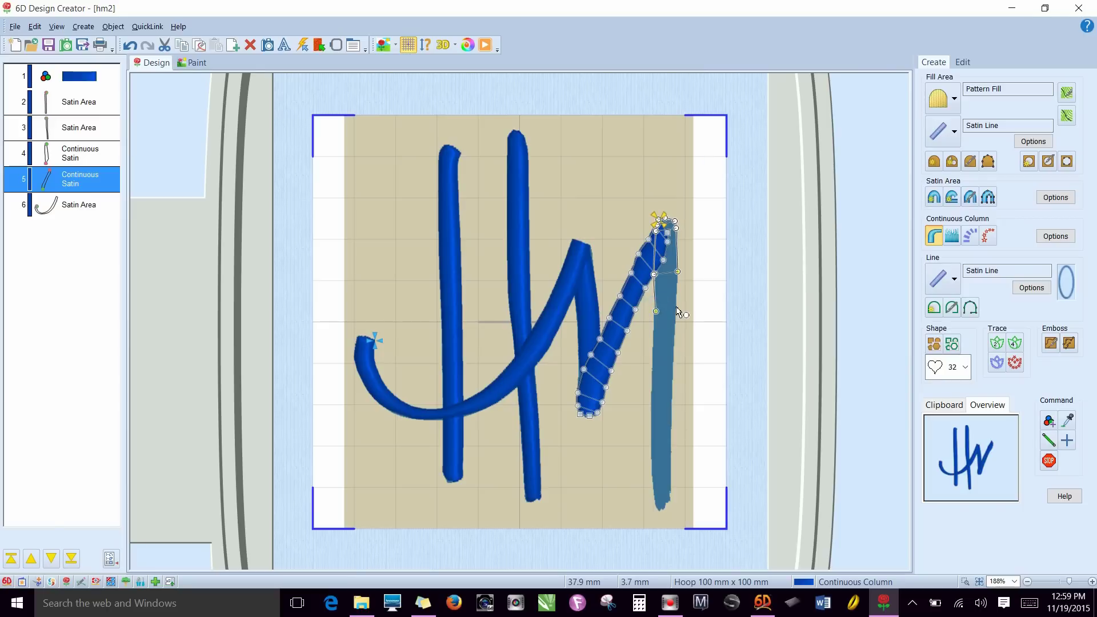
left_click(676, 307)
left_click(675, 342)
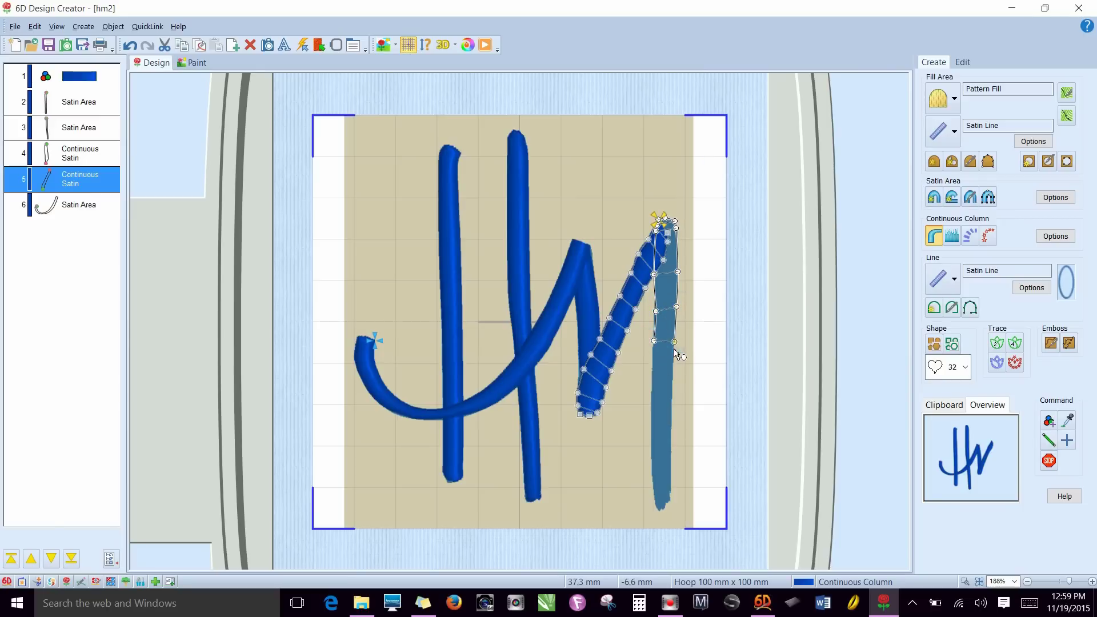
left_click(653, 384)
left_click(672, 386)
left_click(652, 418)
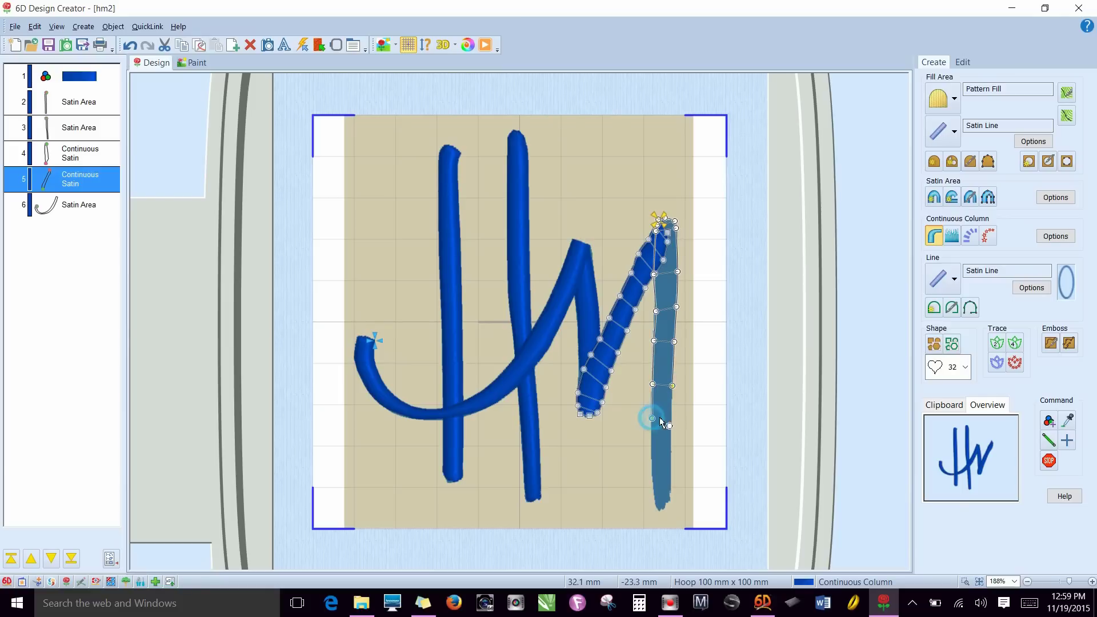
Step: Continue the point pairs down to the lower tip of the M's last downstroke and finish the column
left_click(672, 417)
left_click(651, 447)
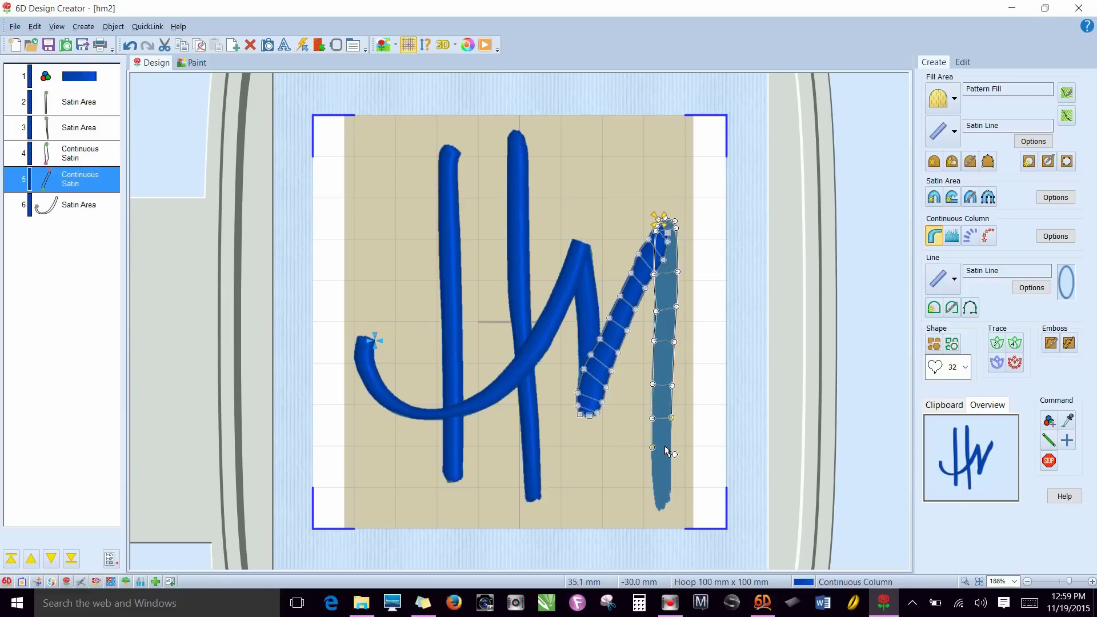
left_click(670, 447)
left_click(653, 474)
left_click(670, 470)
left_click(654, 499)
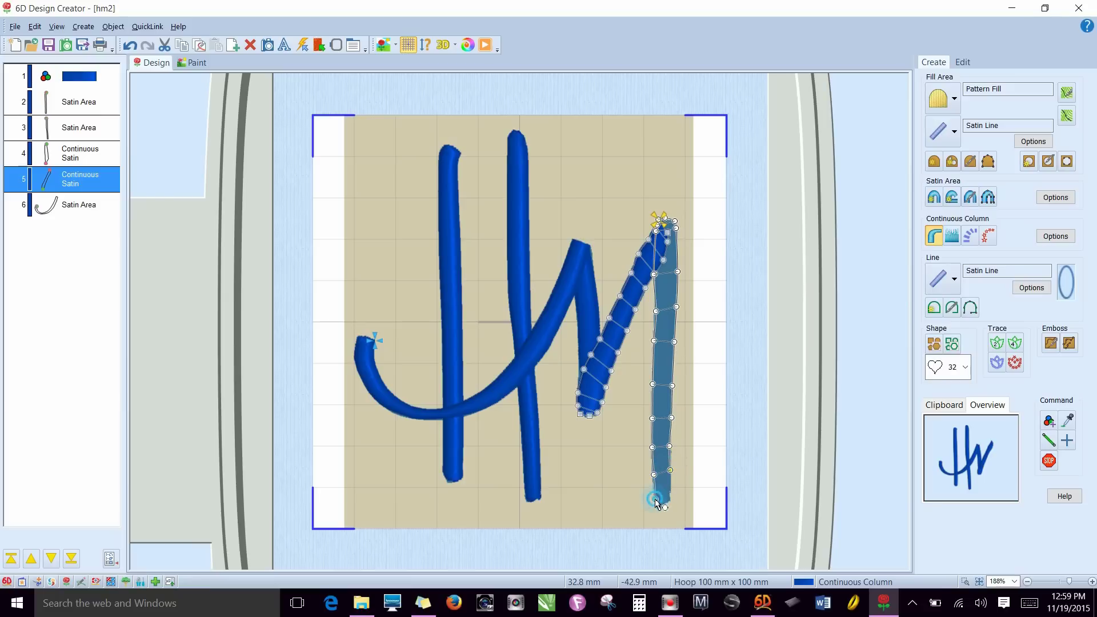
left_click(673, 490)
left_click(659, 510)
right_click(671, 501)
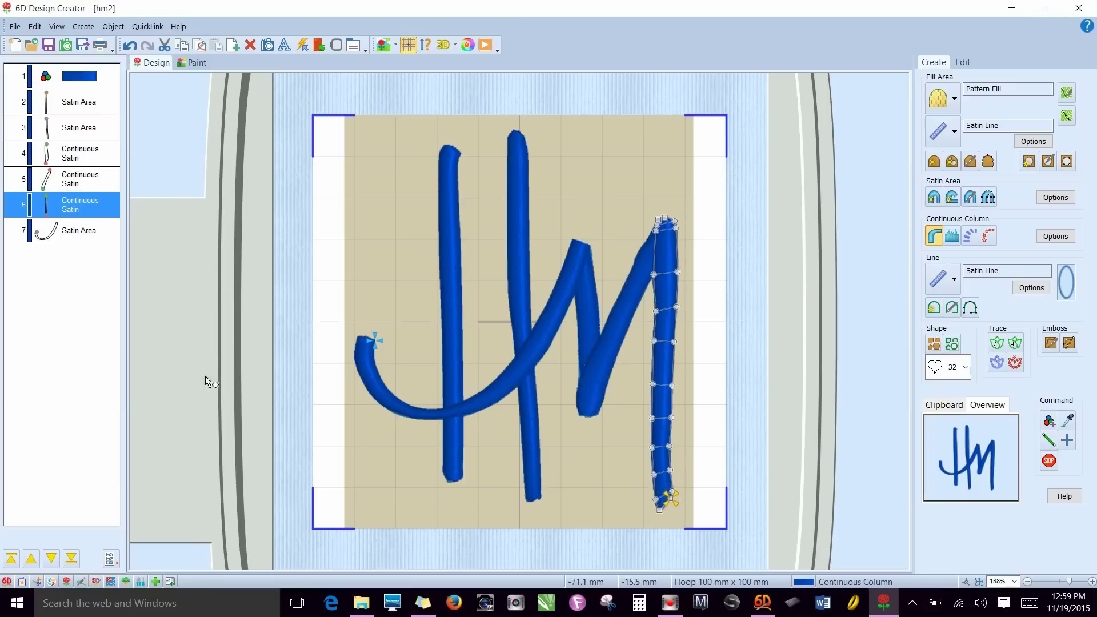
Step: Examine the stitch types available in the properties of the M's first downstroke column, leaving its settings as they are
left_click(87, 80)
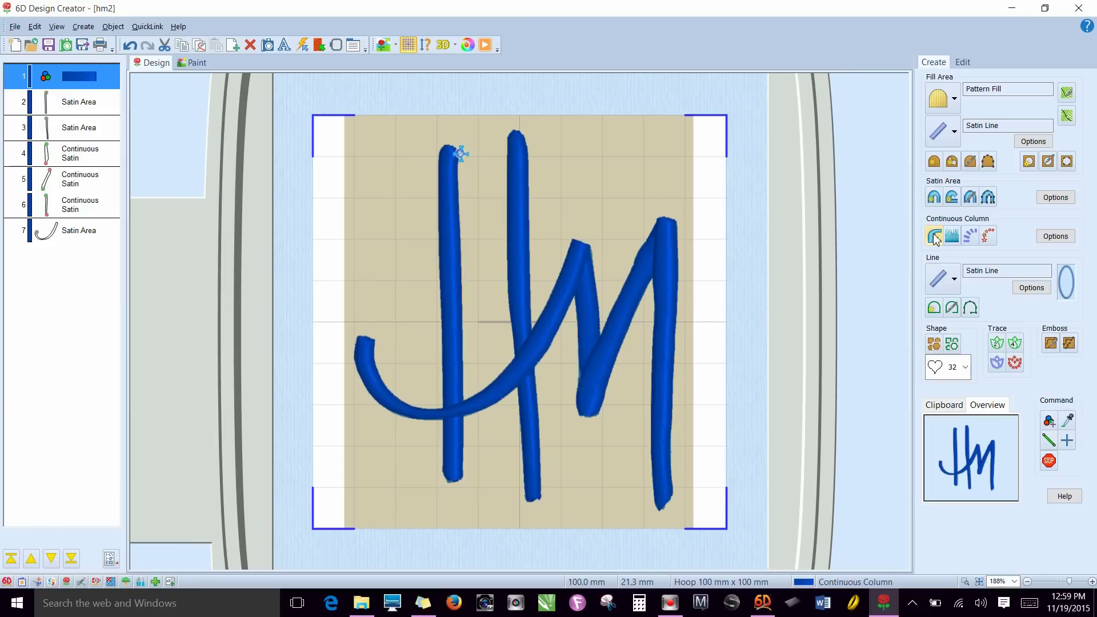
left_click(59, 157)
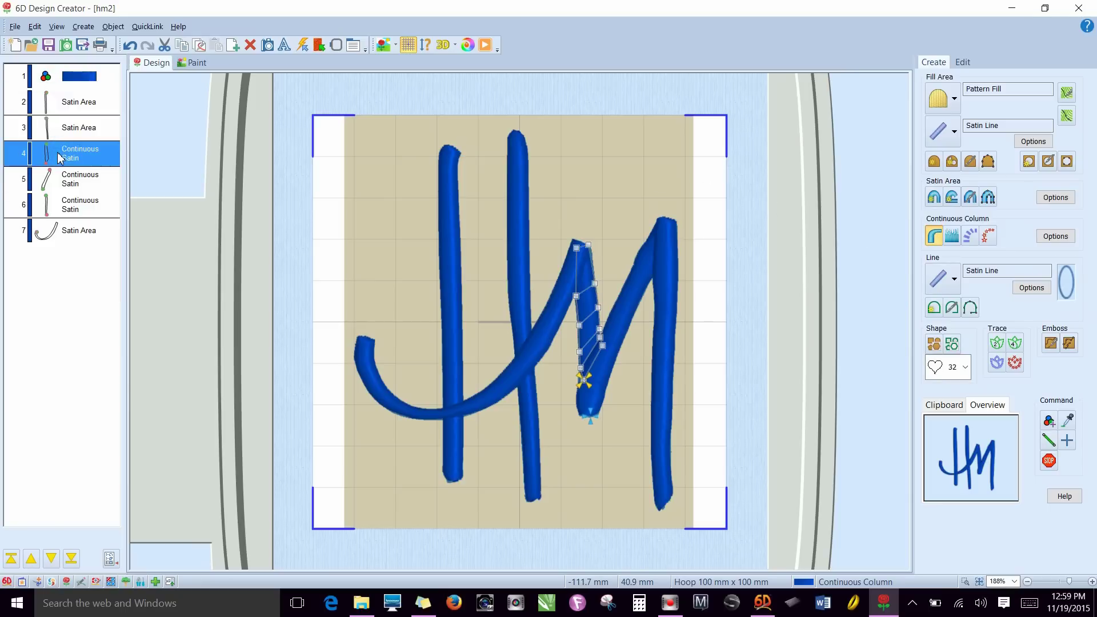
right_click(67, 149)
left_click(114, 341)
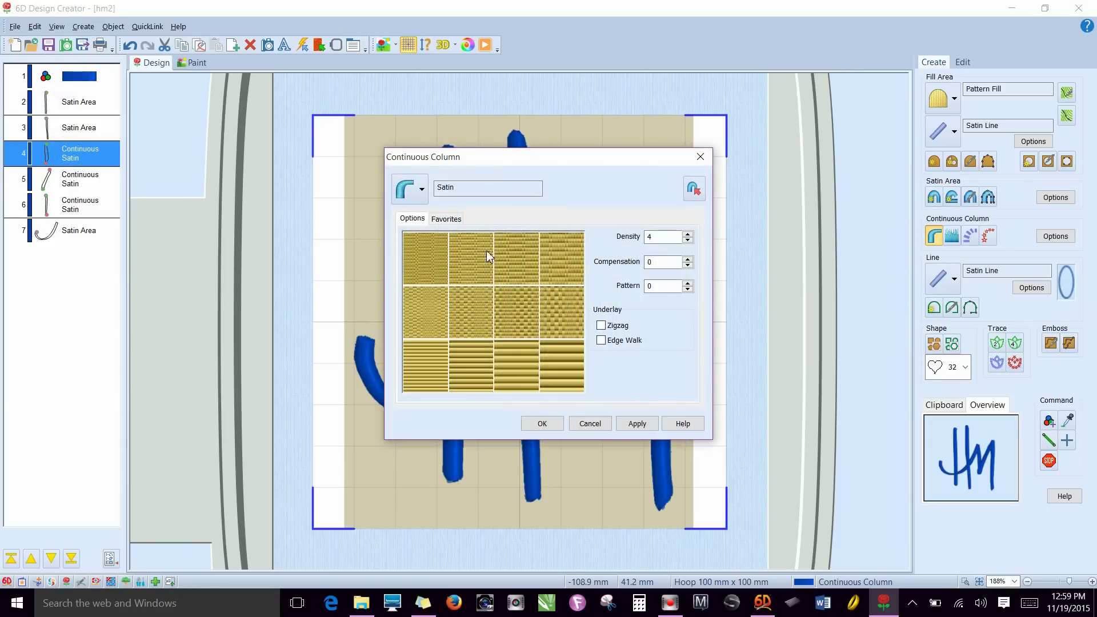
left_click(422, 189)
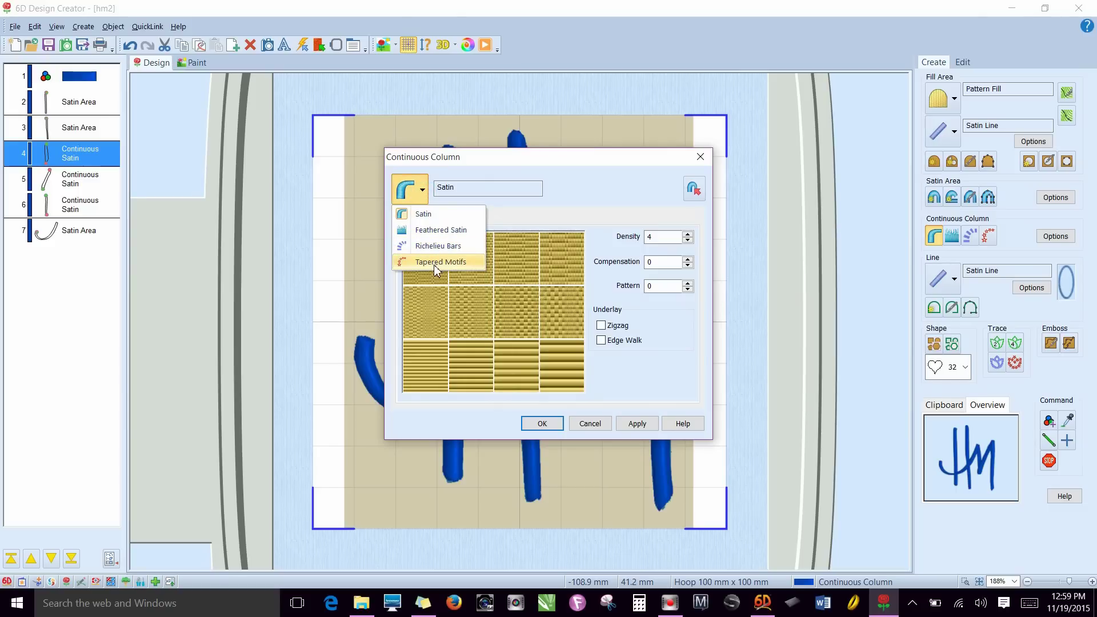
left_click(524, 210)
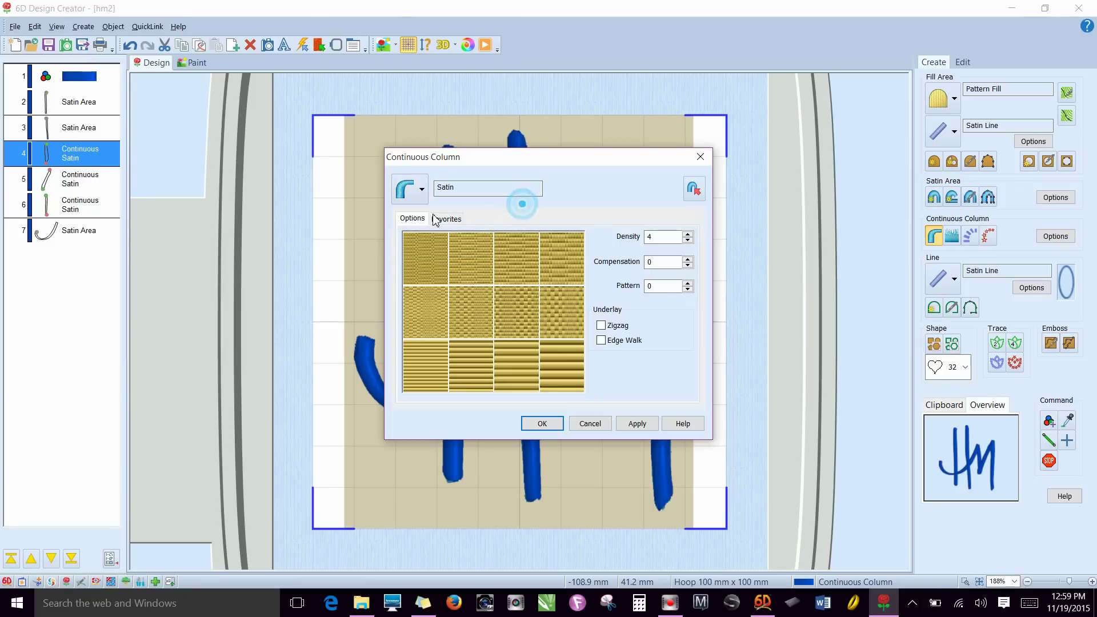
left_click(590, 426)
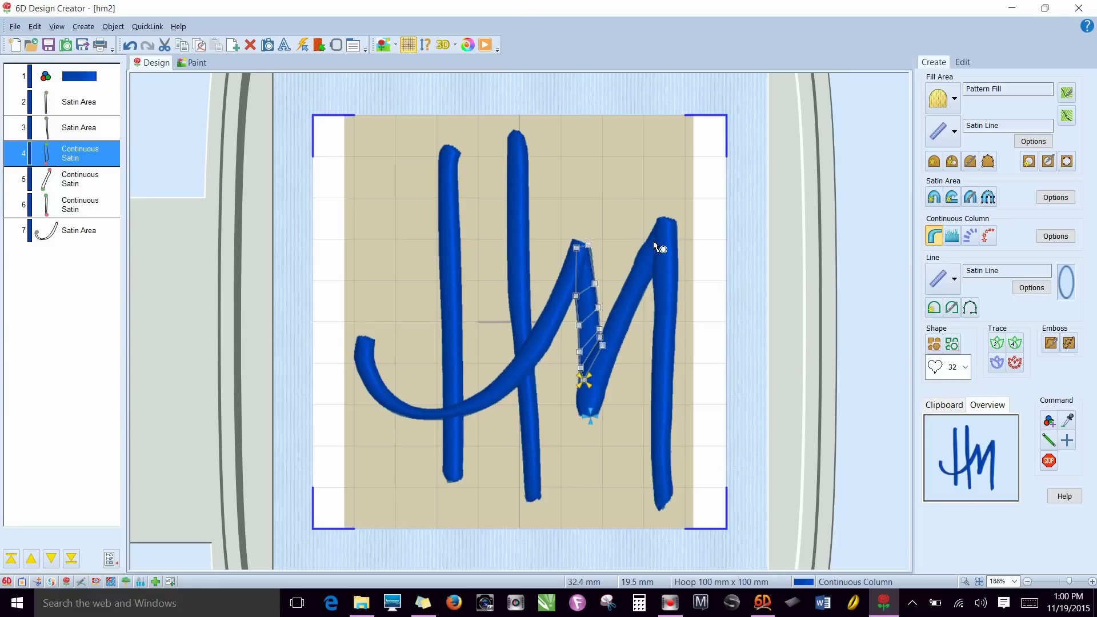
Step: Change the H's second stroke from Satin Area to Pattern Fill with Standard 1 pattern 3 and apply it
left_click(83, 128)
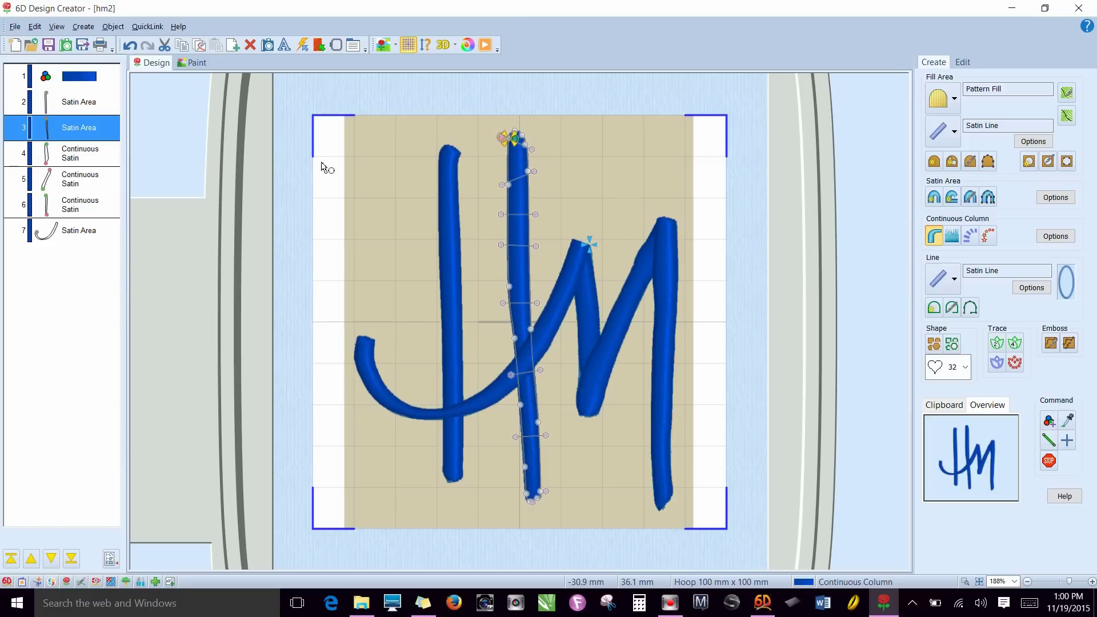
left_click(84, 127)
right_click(84, 127)
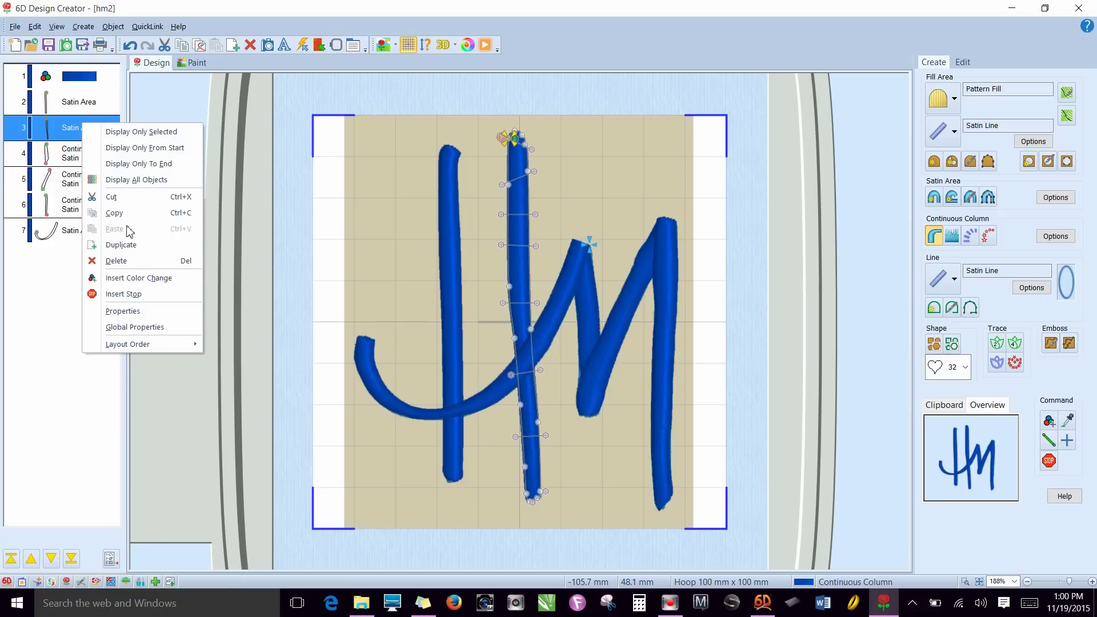
left_click(127, 312)
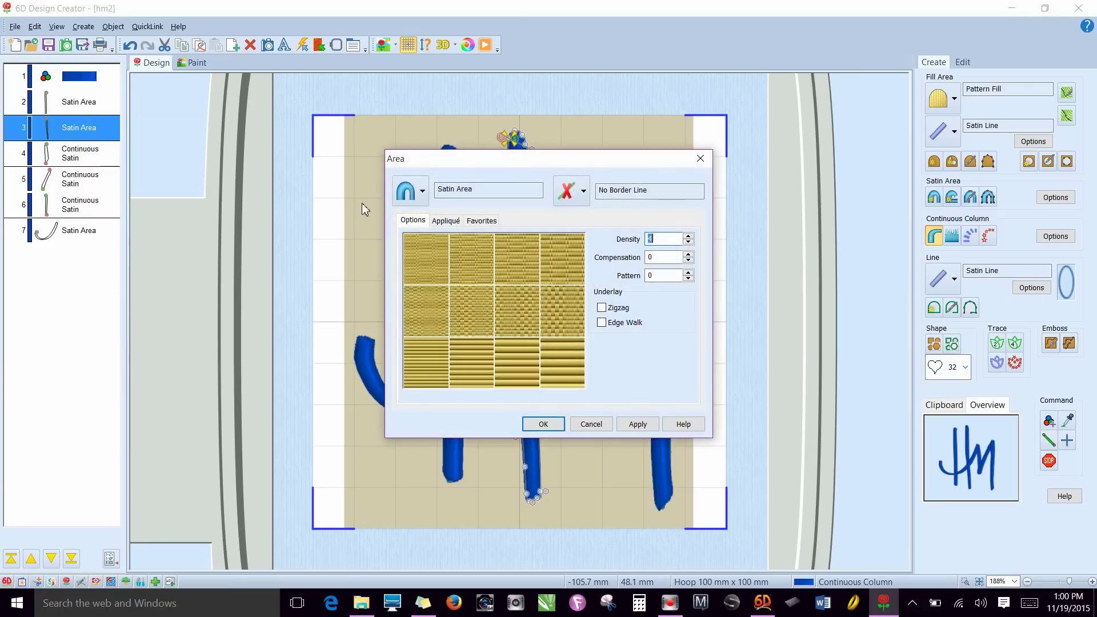
left_click_drag(473, 164, 172, 255)
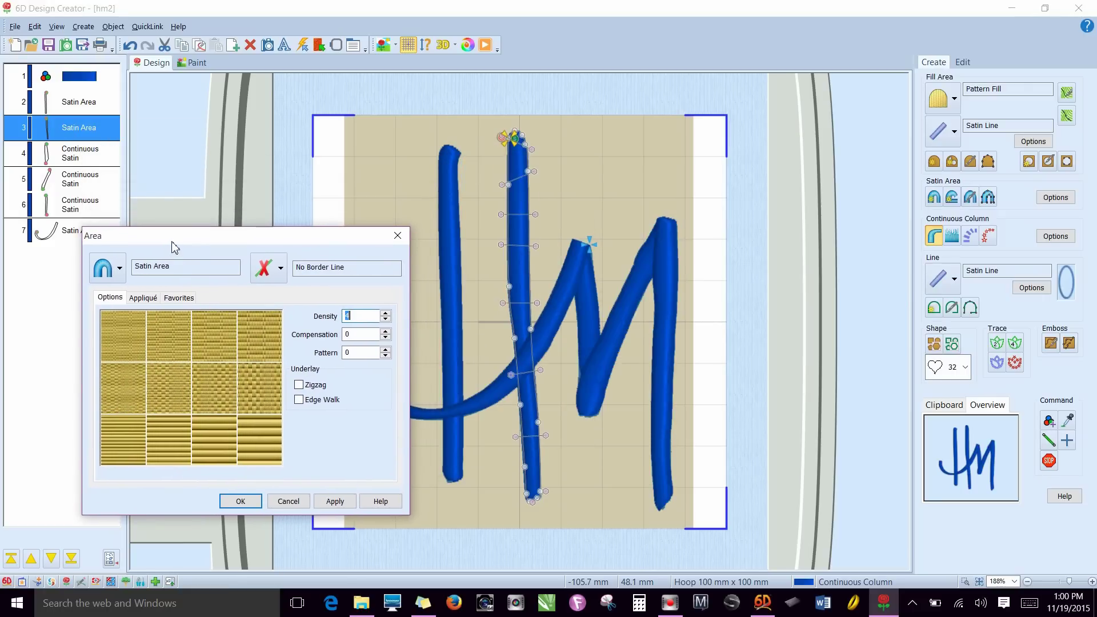
left_click(117, 269)
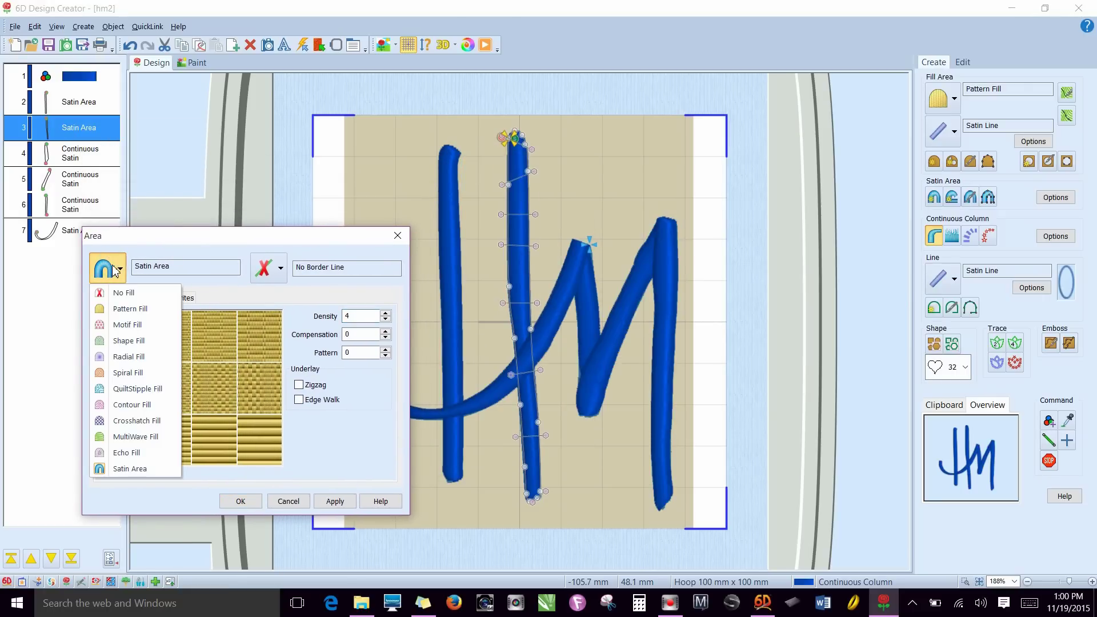
left_click(131, 309)
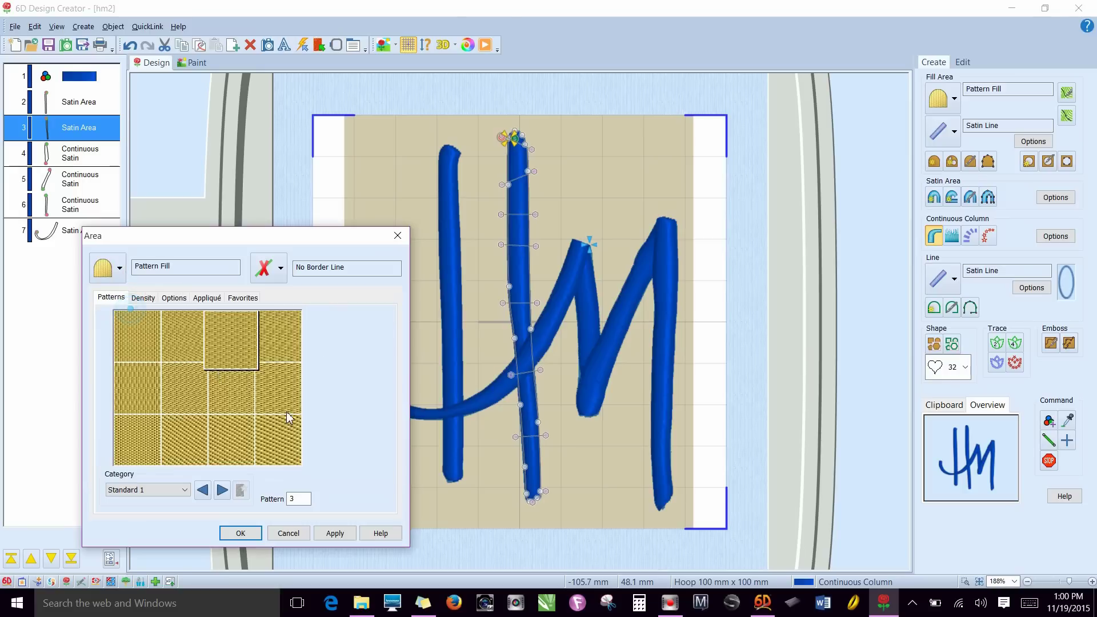
left_click(335, 533)
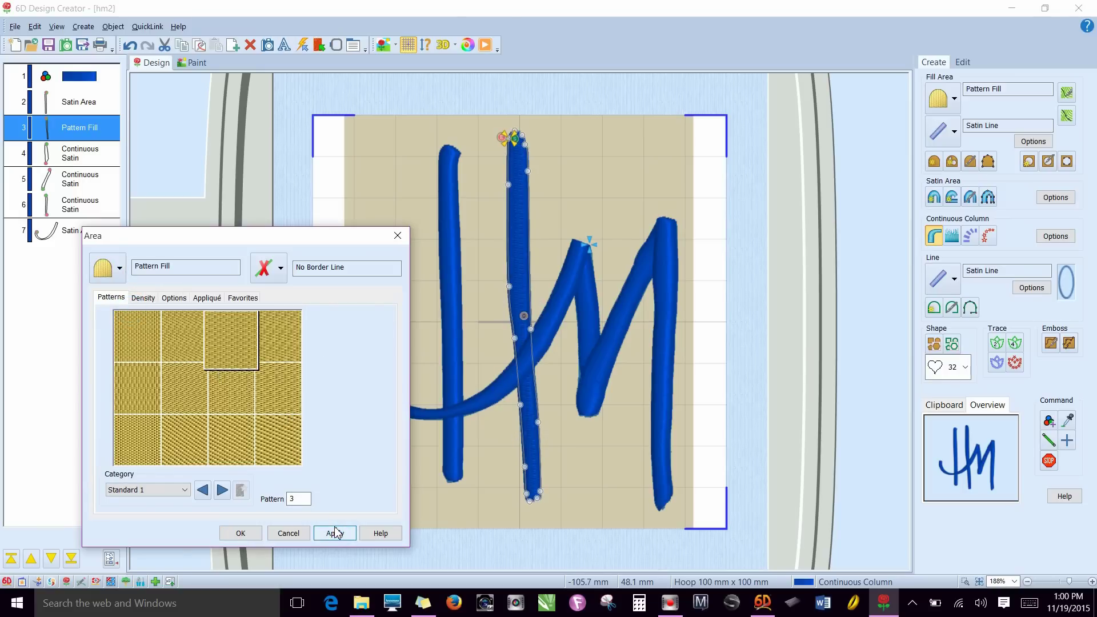
Step: Set the fill of the H's second stroke back to Satin Area and apply it
left_click(114, 269)
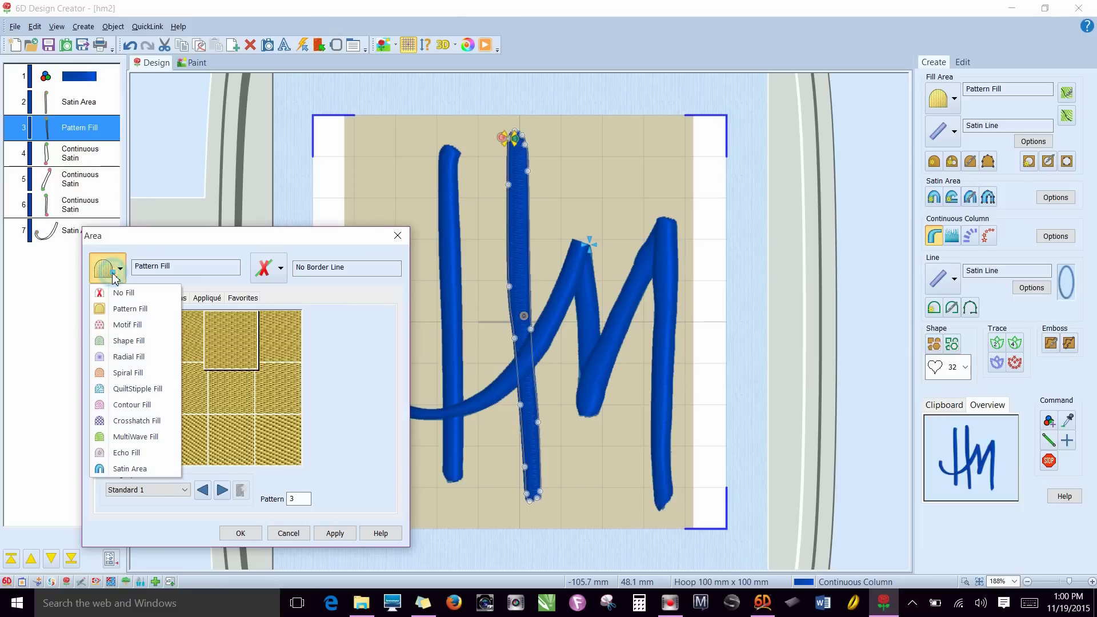
left_click(131, 468)
left_click(336, 500)
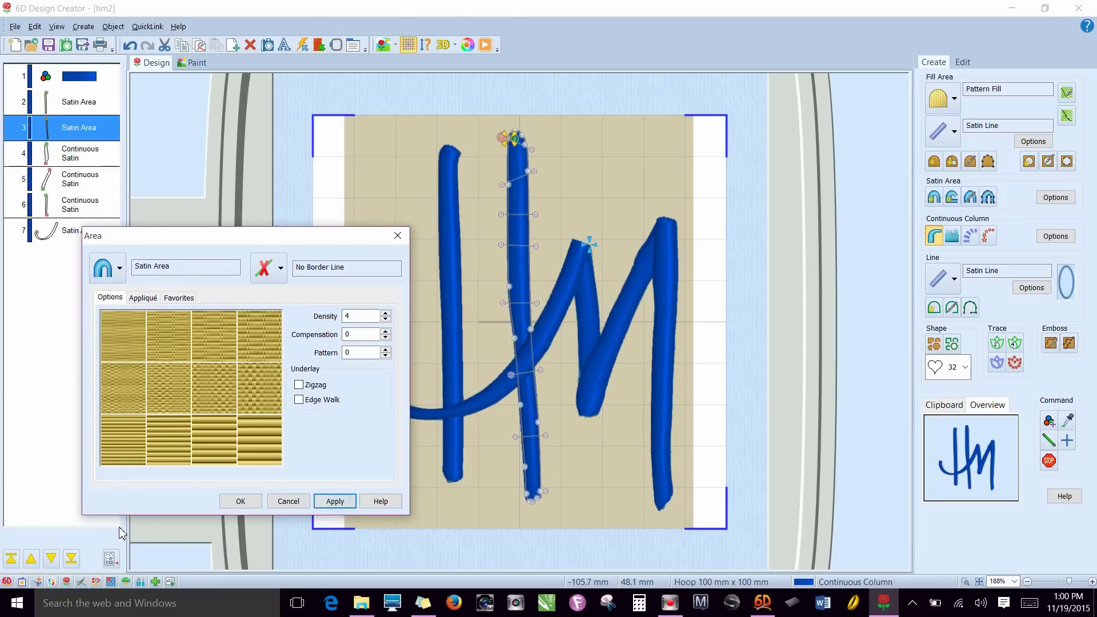
Step: Add a Triple Stitch border line to the H's second stroke
left_click(267, 269)
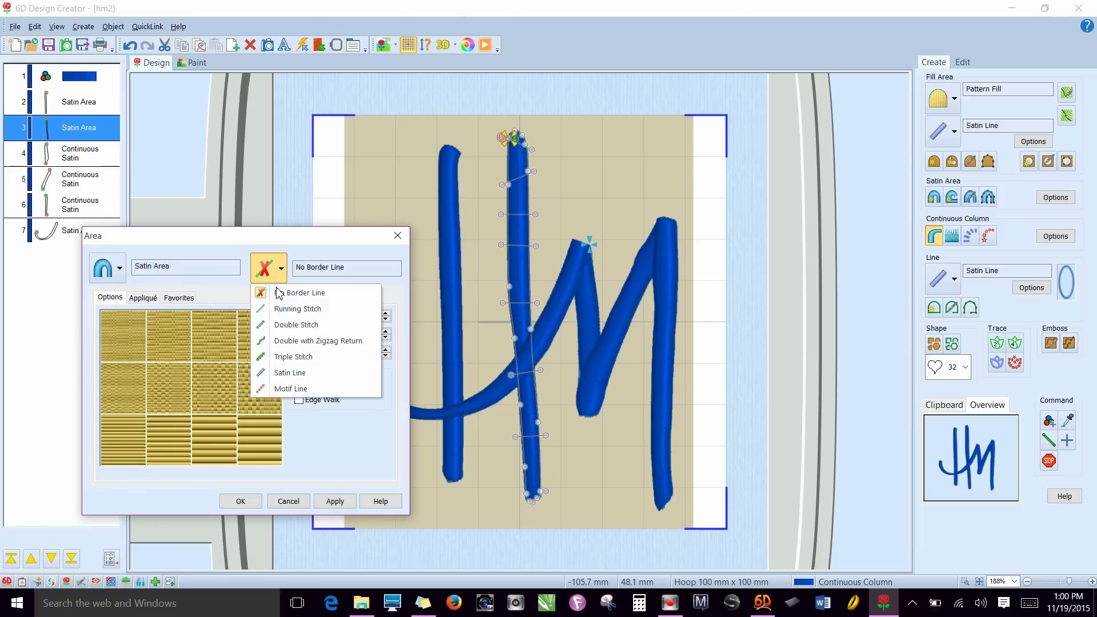
left_click(282, 357)
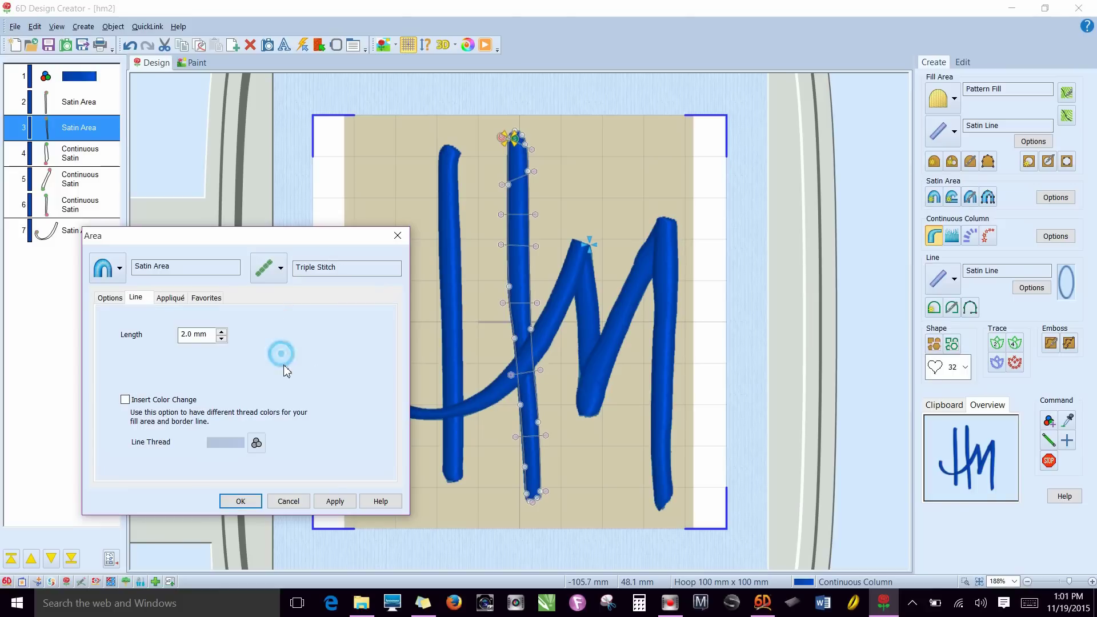
left_click(335, 501)
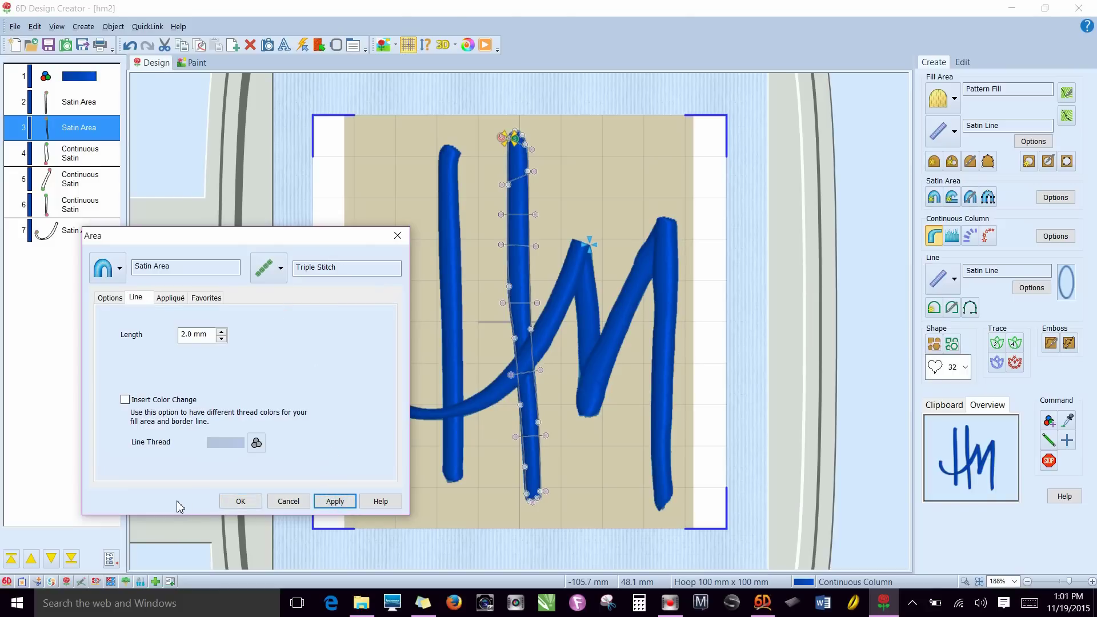
left_click(238, 498)
left_click(102, 147)
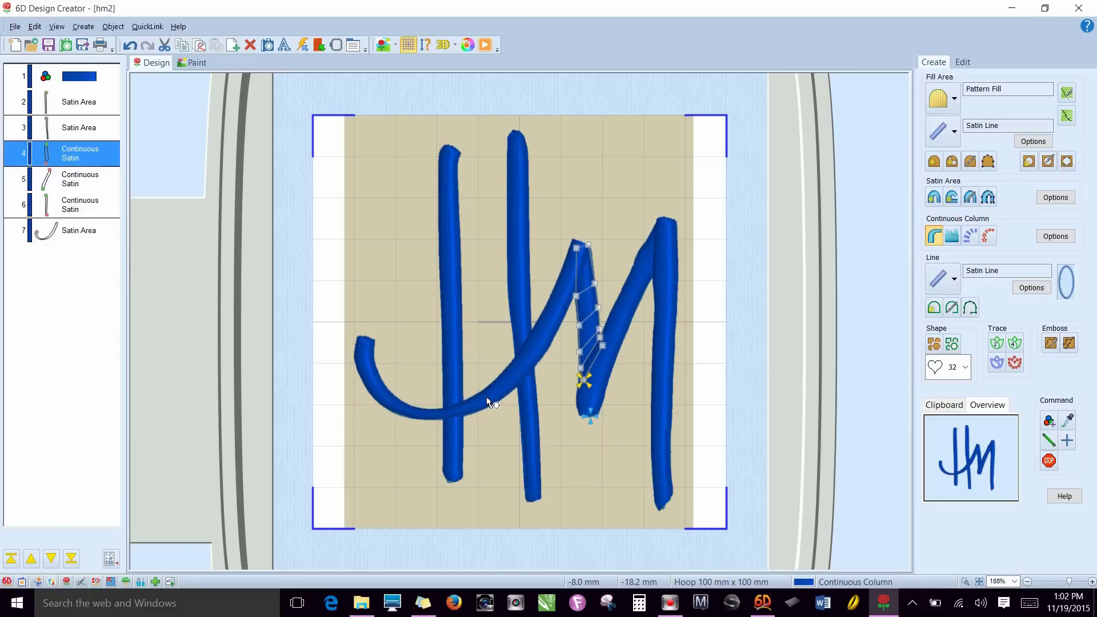
left_click(62, 228)
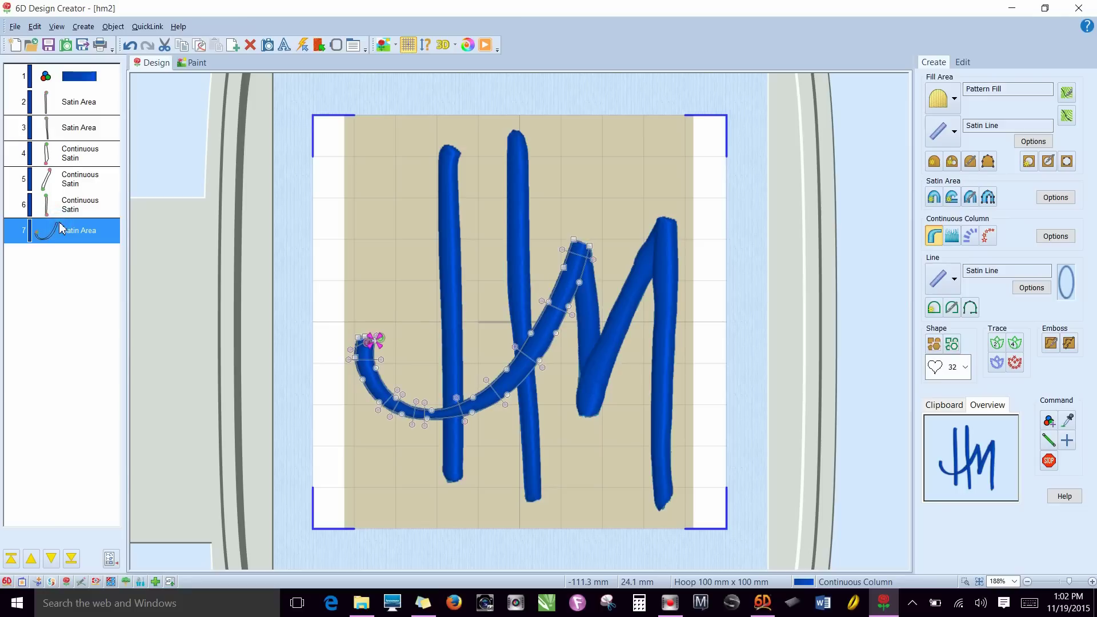
left_click(84, 84)
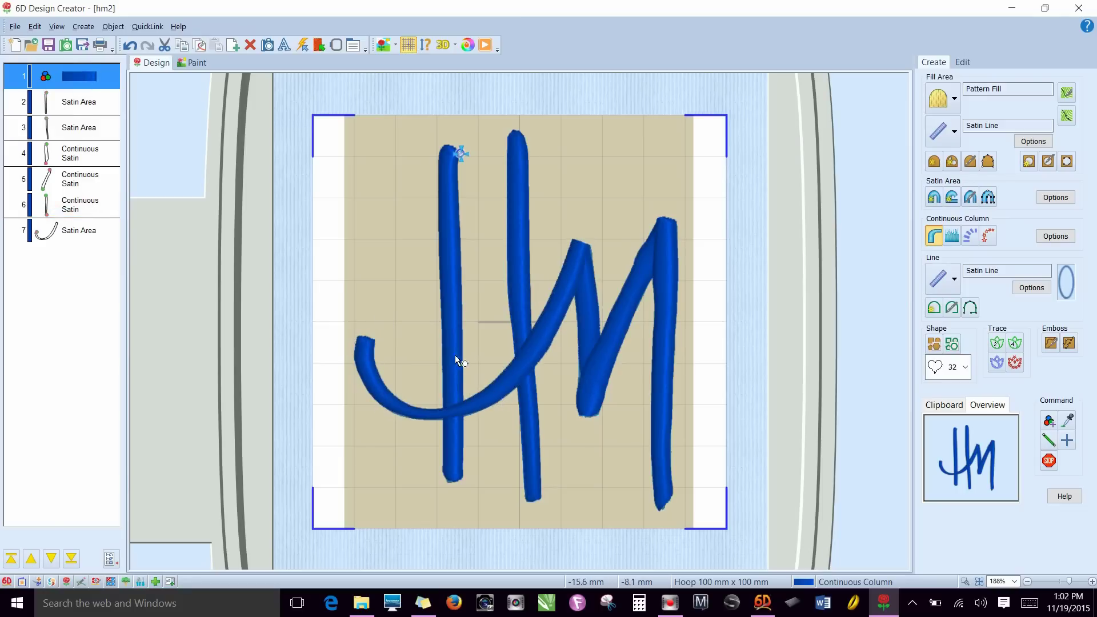
left_click(514, 221)
Step: Set the border line of the H's second stroke to Satin Line in its object properties
left_click(78, 131)
right_click(77, 126)
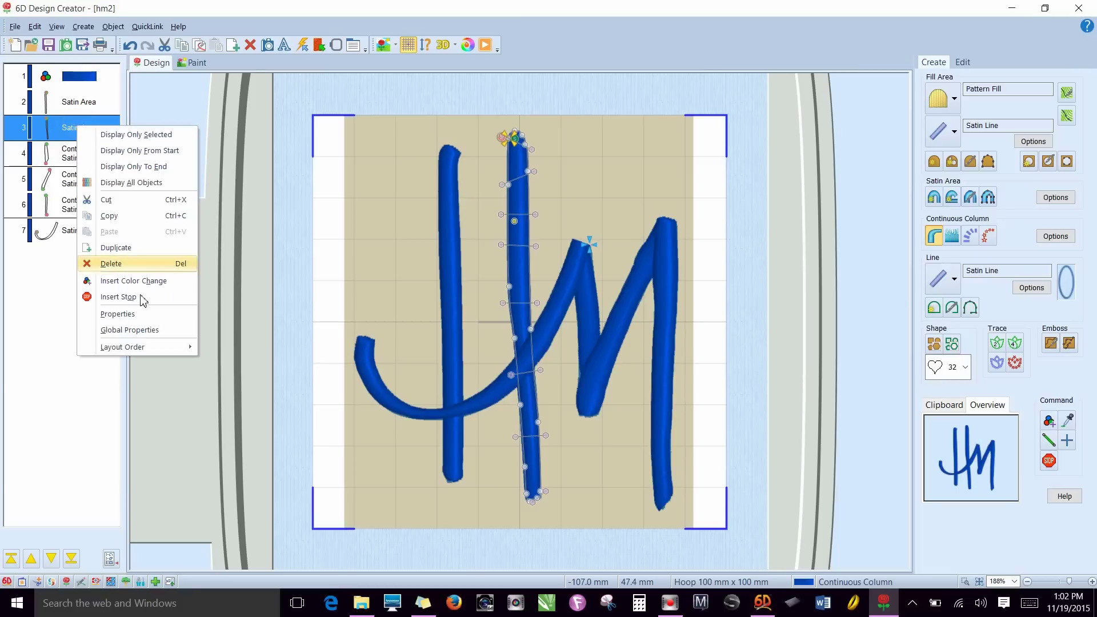
left_click(129, 321)
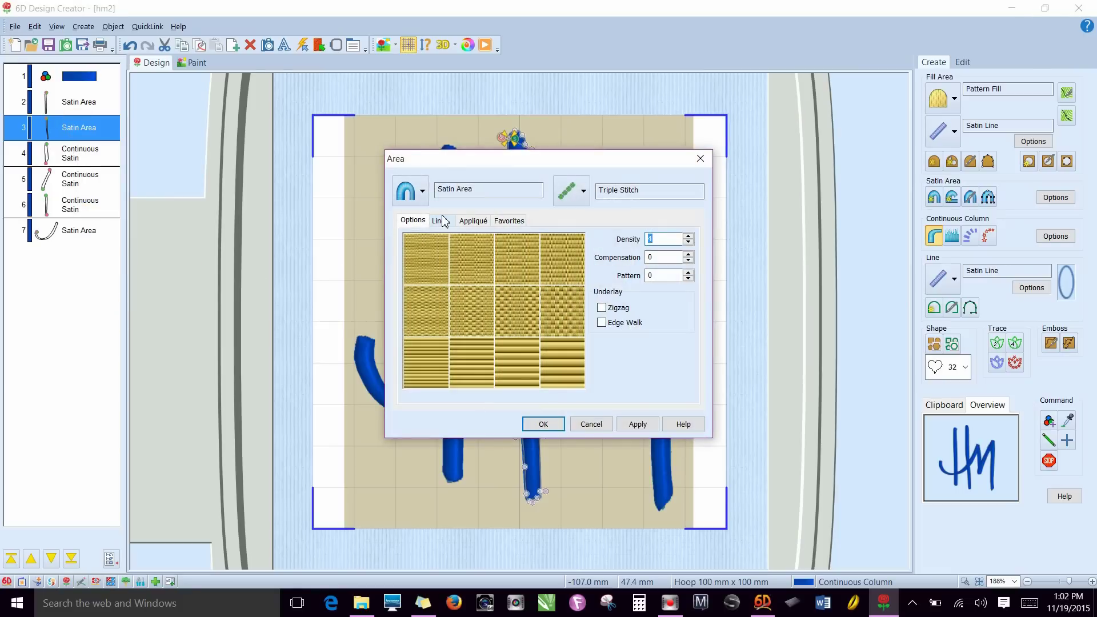
left_click(583, 195)
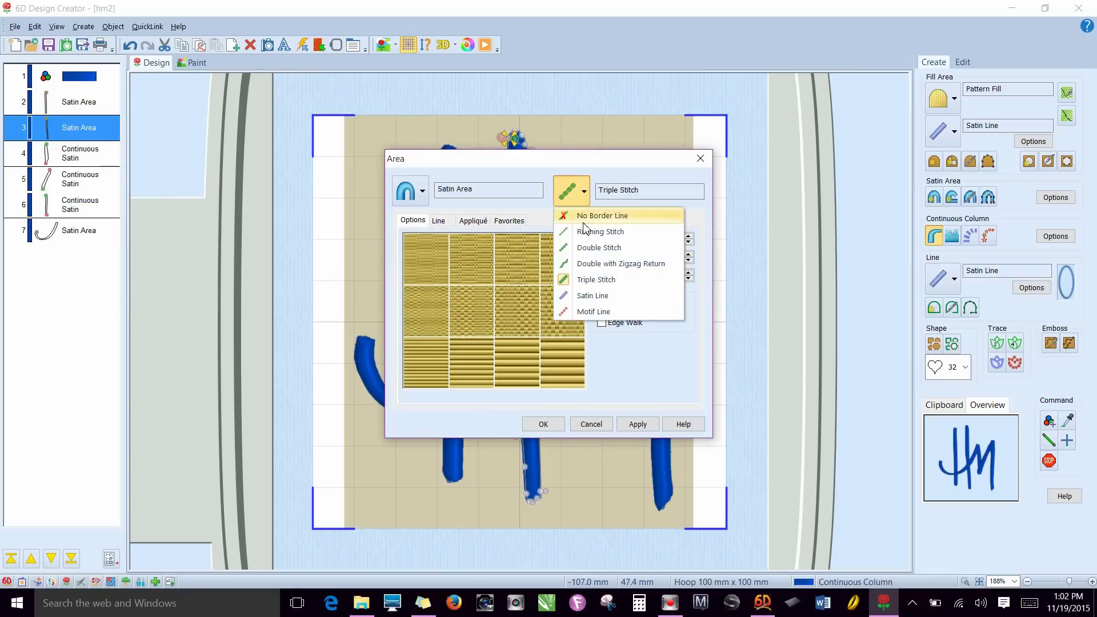
left_click(586, 292)
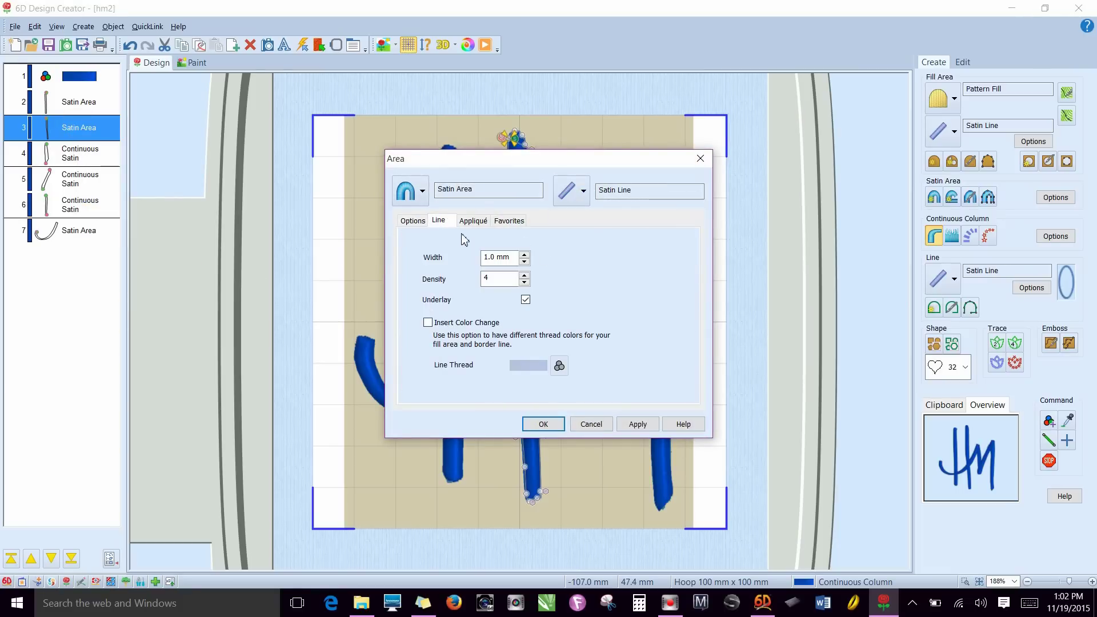
Step: Insert a color change for the Satin Line border using Robison-Anton Rayon 40 thread 2522 Bridgeport Blue, and apply it
left_click(427, 323)
left_click(559, 366)
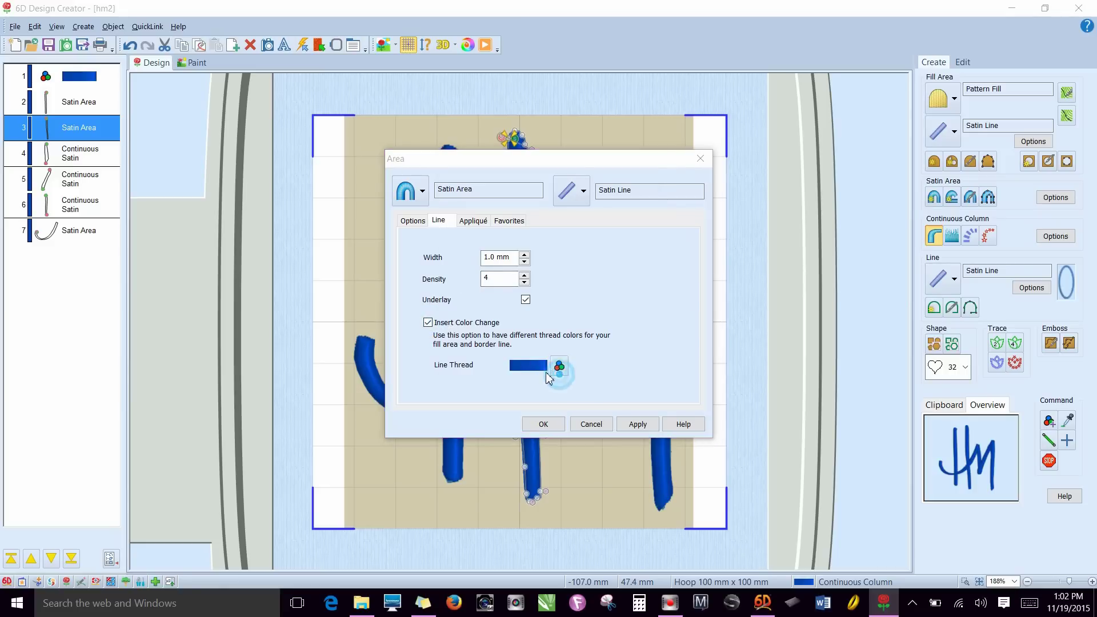
left_click(473, 314)
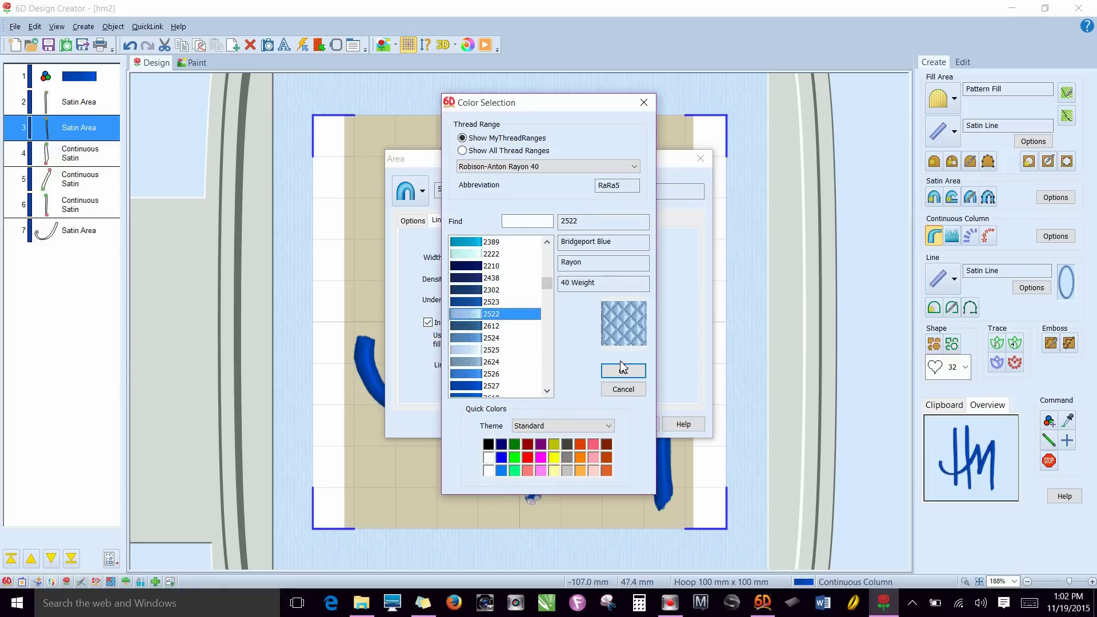
left_click(623, 370)
left_click(635, 421)
left_click(542, 421)
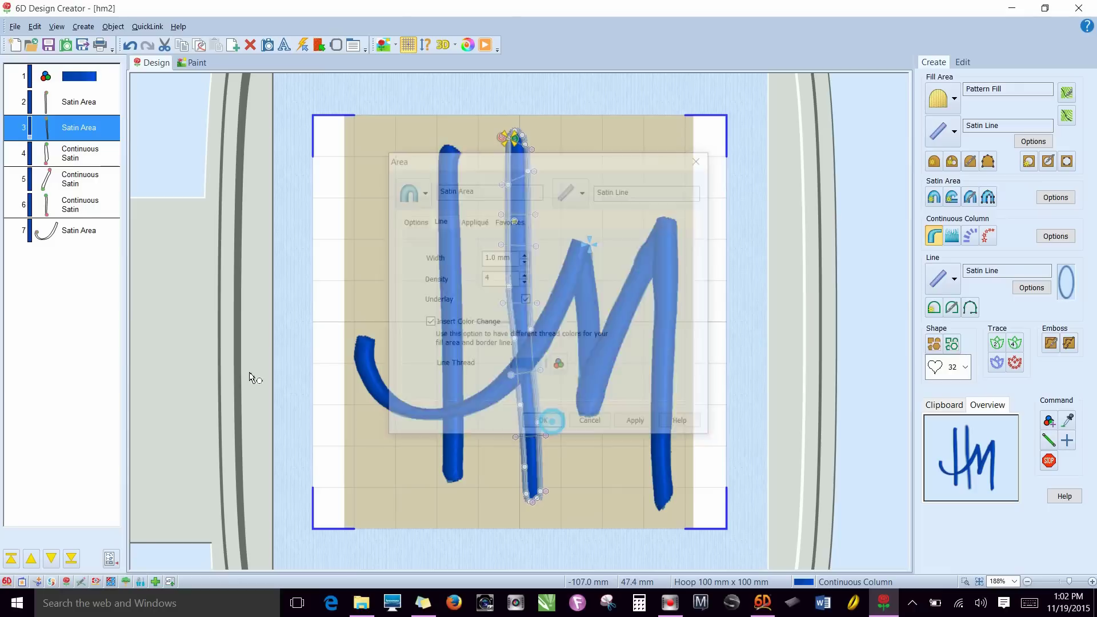
left_click(94, 98)
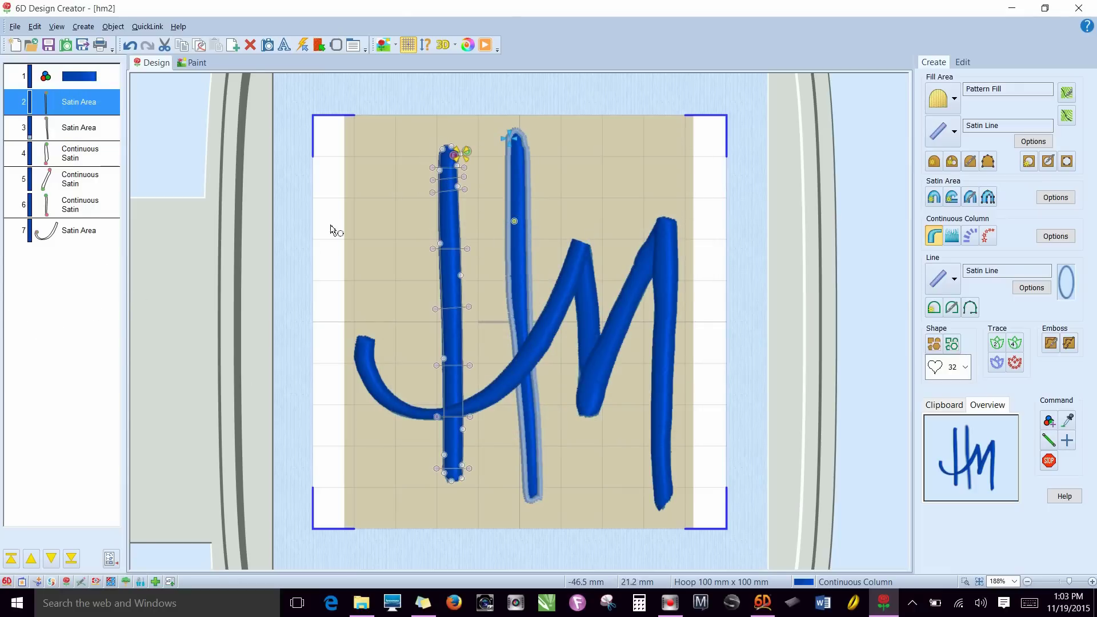
Step: Insert the lowercase letter d as 20 mm lettering in the Traditional font Georgia 20-40mm
left_click(282, 49)
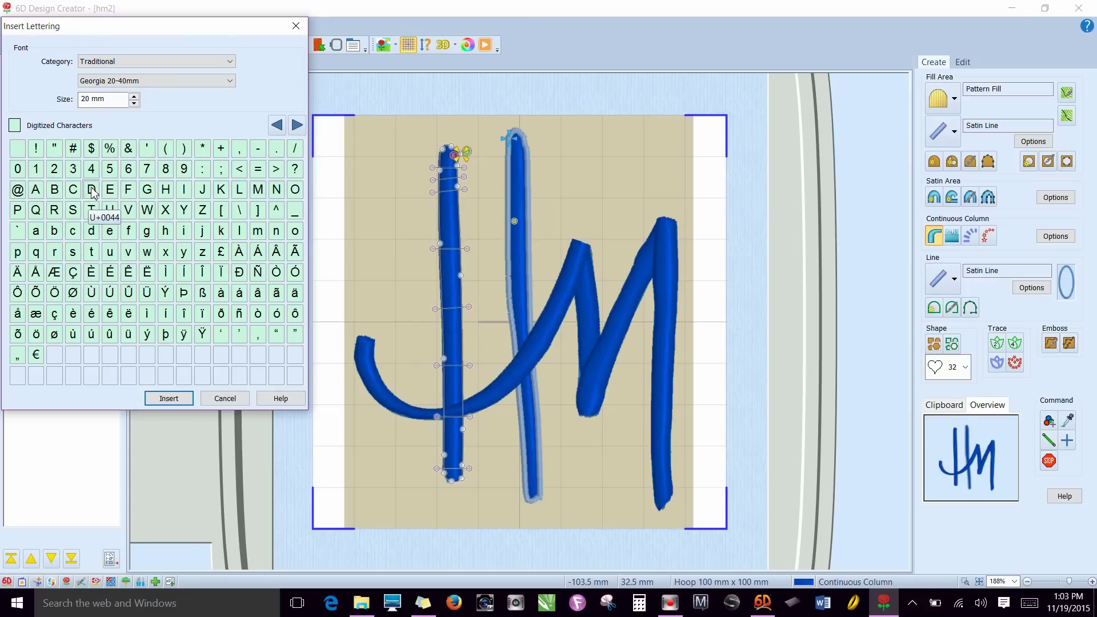
left_click(91, 232)
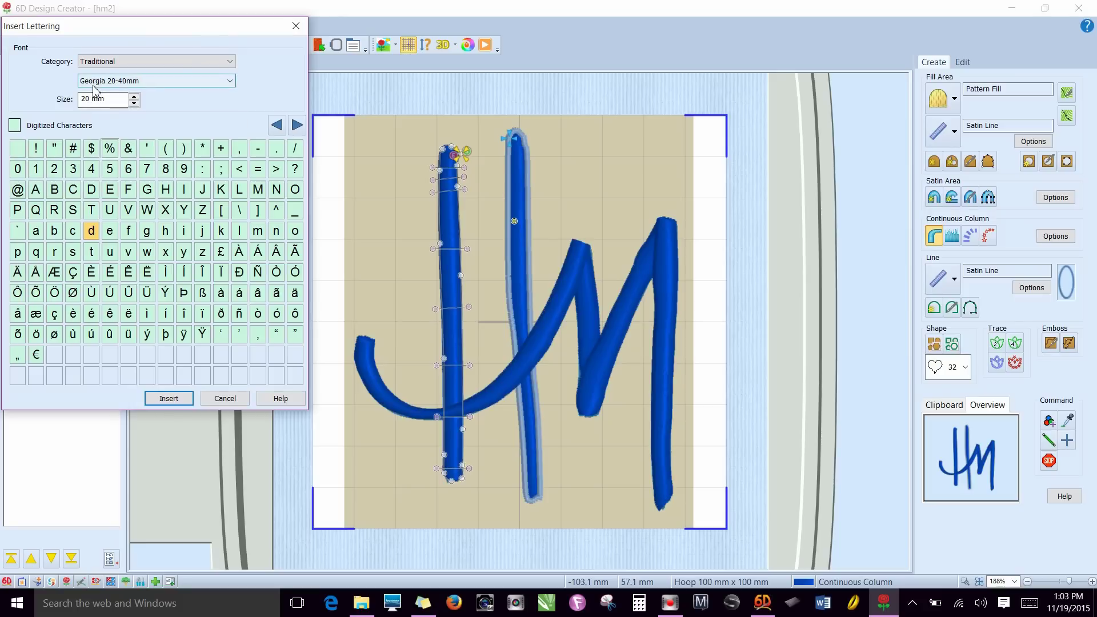
left_click(102, 61)
left_click(129, 59)
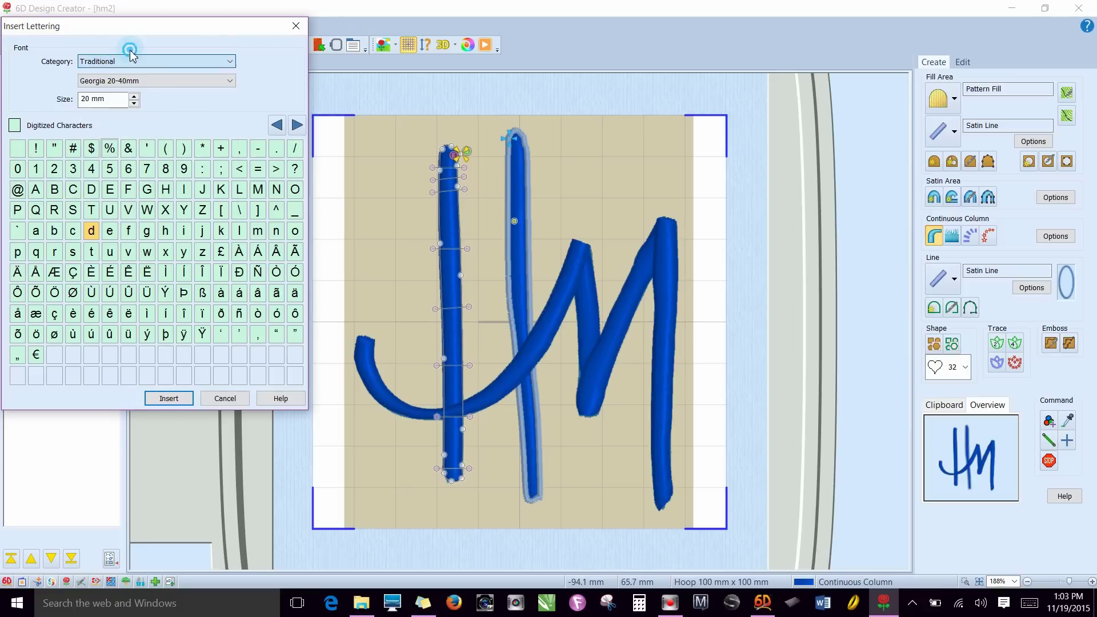
left_click(131, 79)
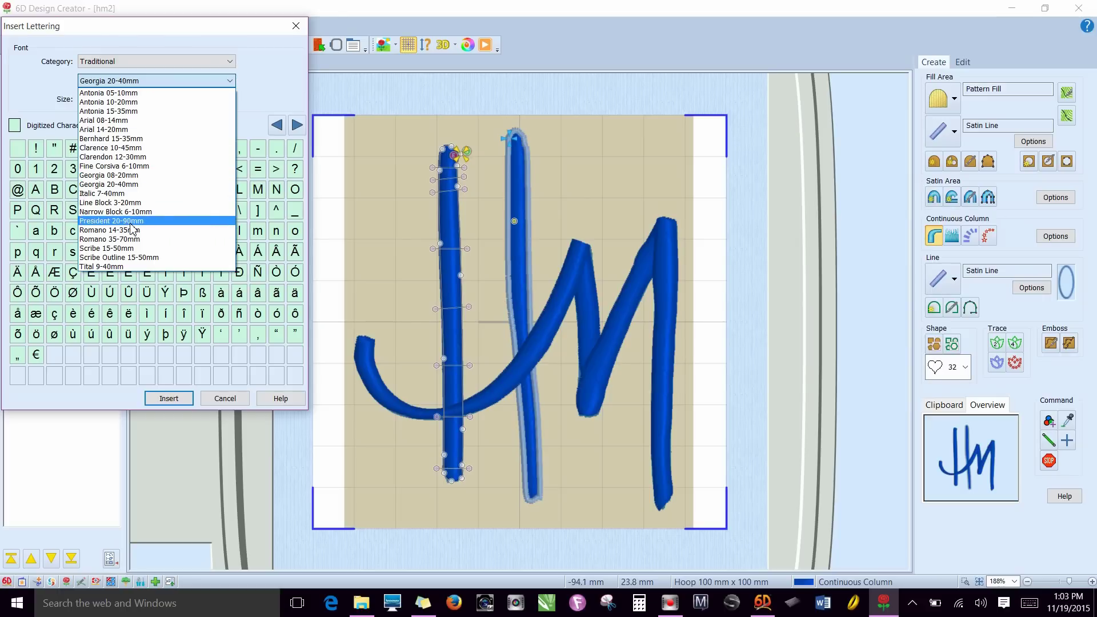
left_click(161, 37)
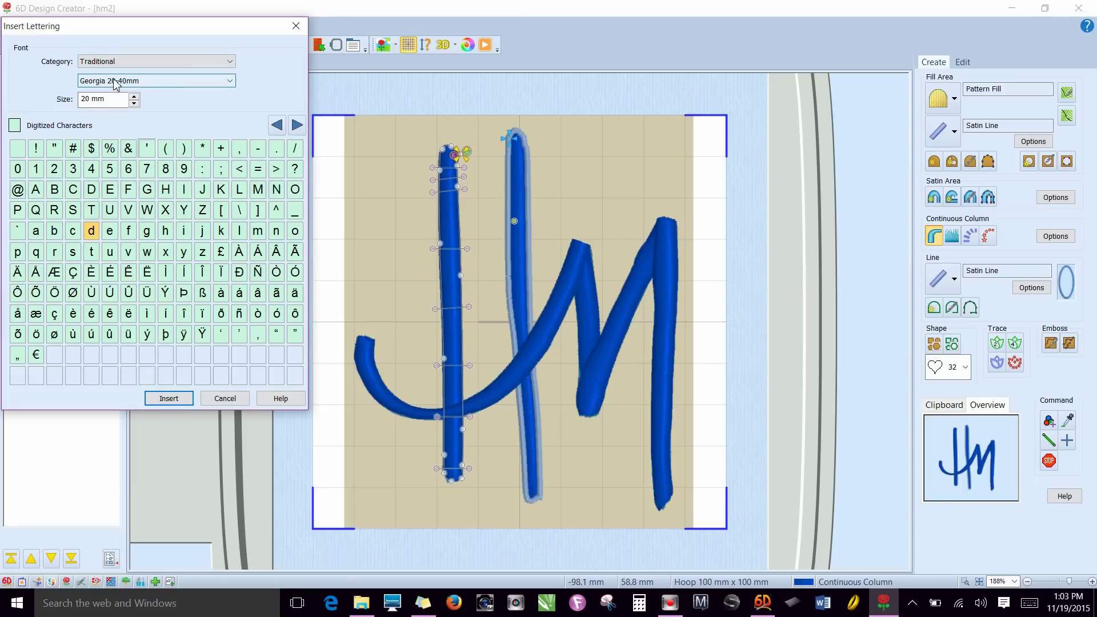
left_click(170, 399)
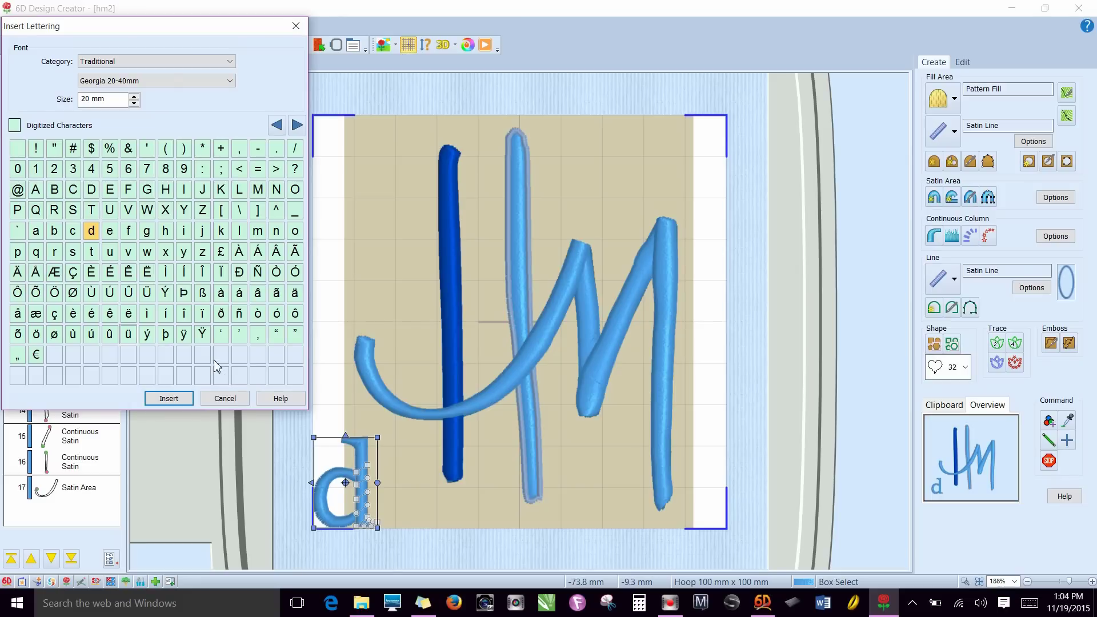
Step: Insert the lowercase letter o in the same Georgia 20-40mm font at 20 mm and finish inserting lettering
left_click_drag(227, 32, 413, 58)
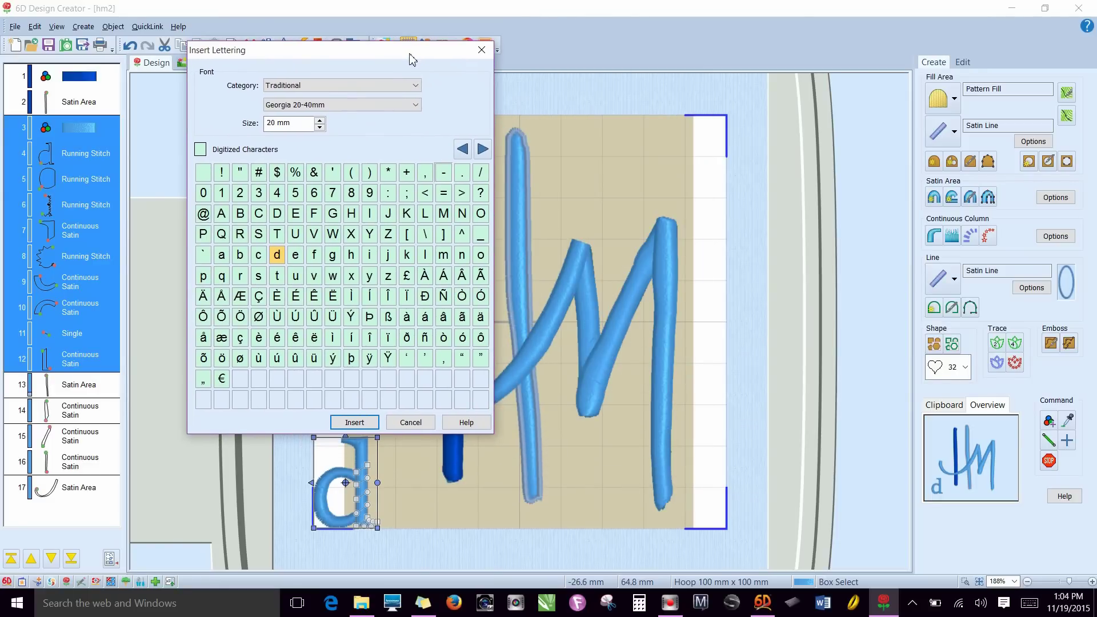
left_click(299, 279)
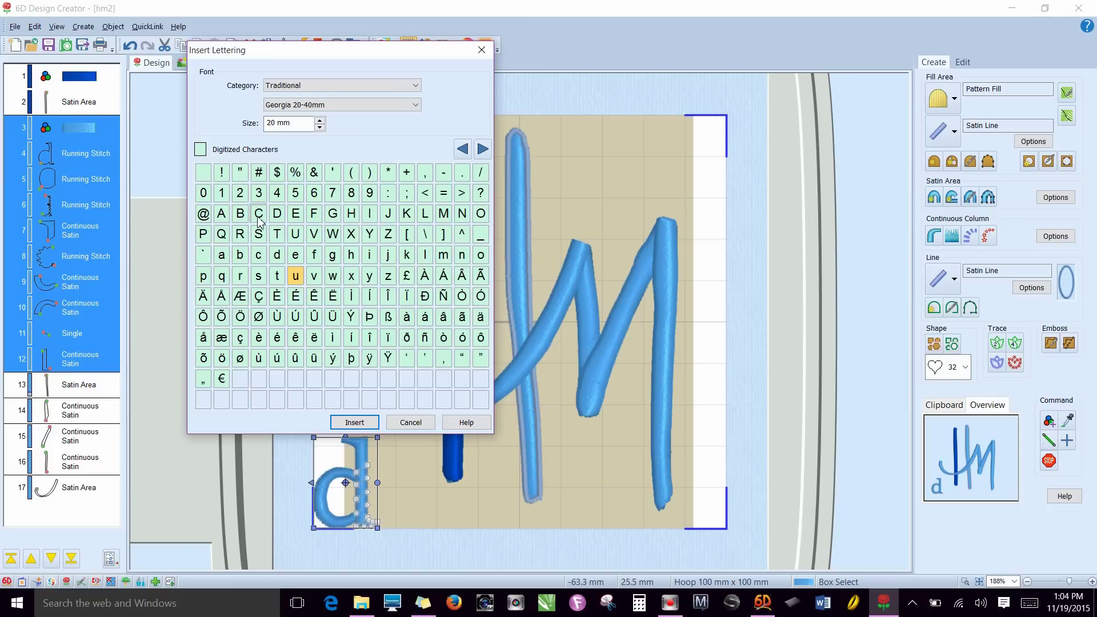
left_click(478, 257)
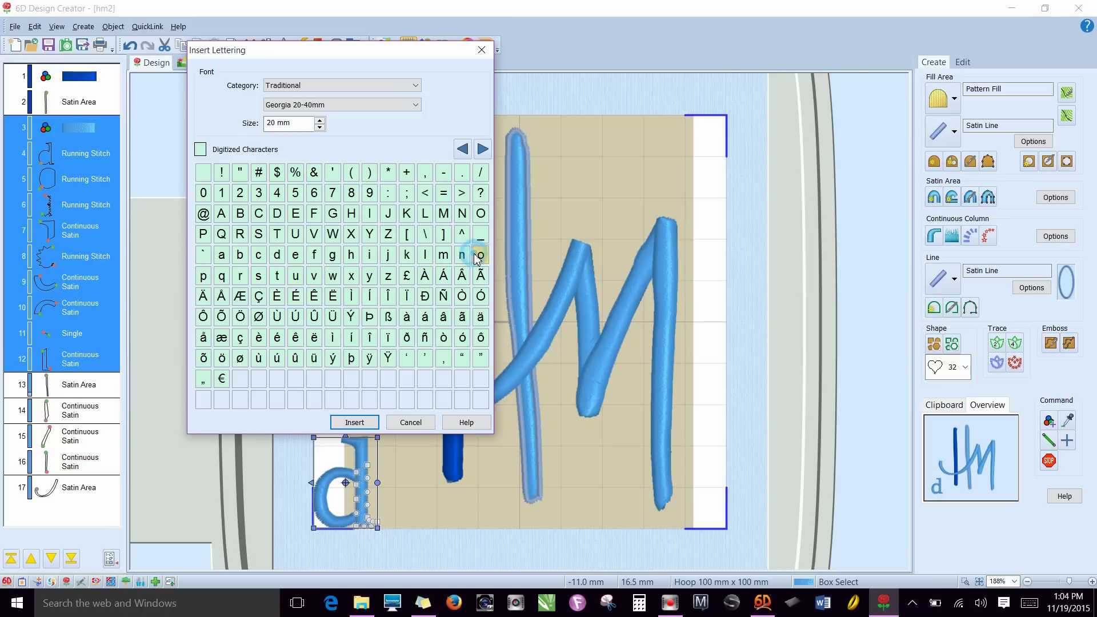
left_click(354, 422)
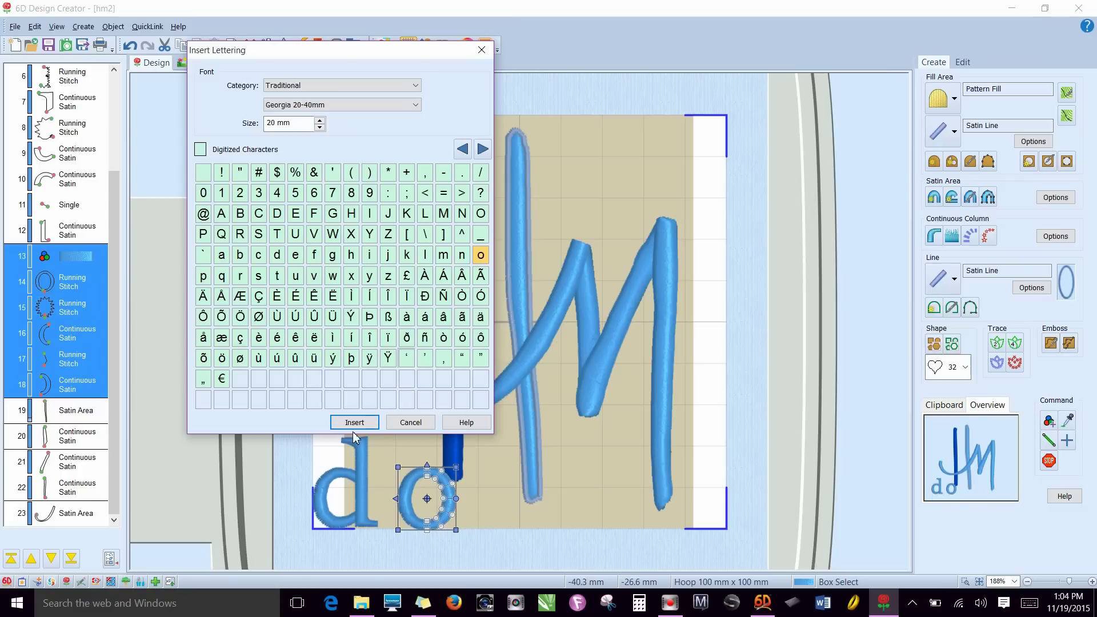
left_click(411, 422)
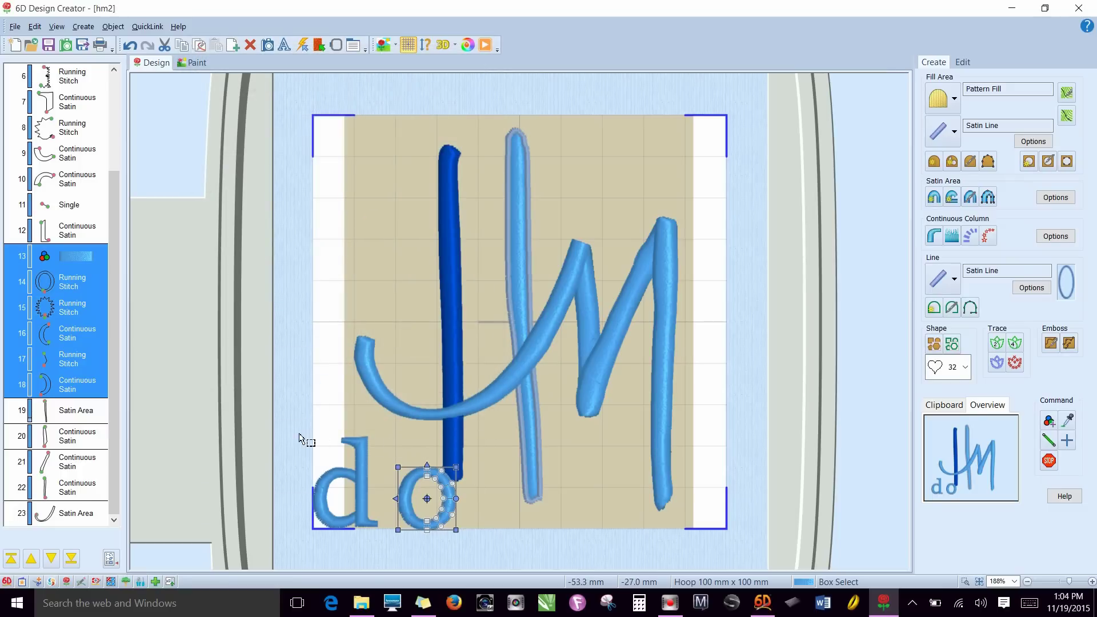
Step: Box-select the letter d and move it to the right of the M's last stroke
left_click(963, 61)
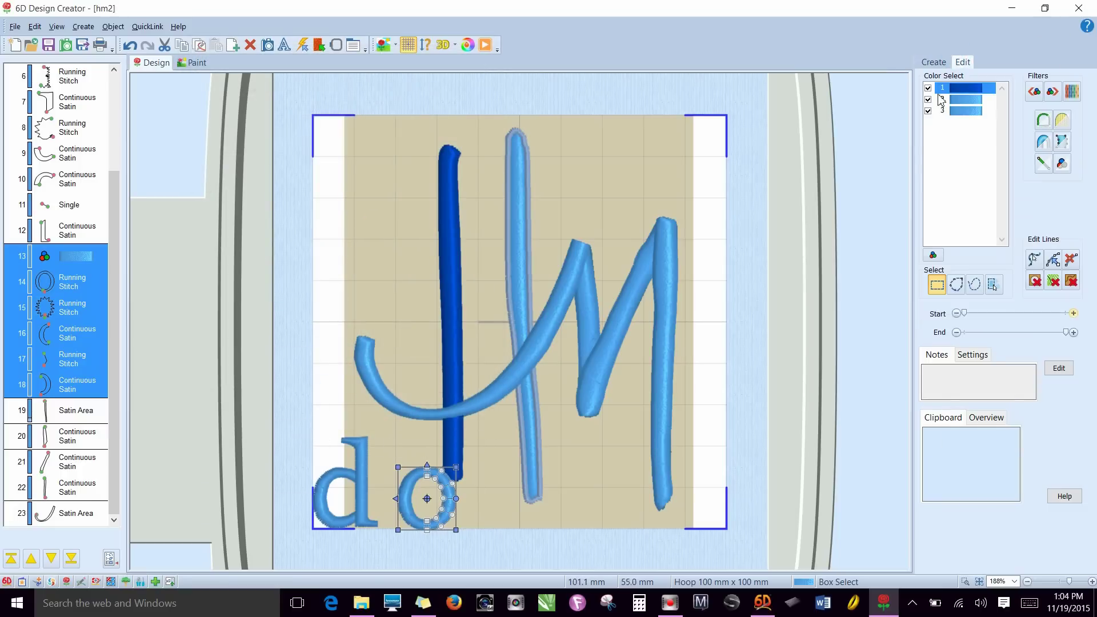
left_click(936, 284)
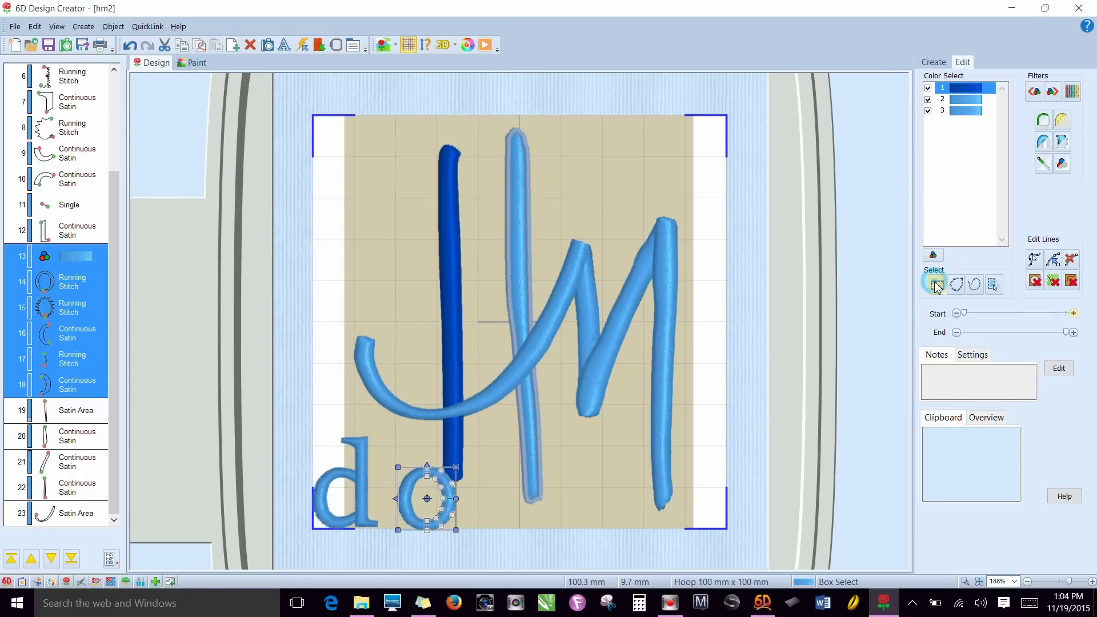
left_click(301, 415)
left_click_drag(299, 414, 389, 547)
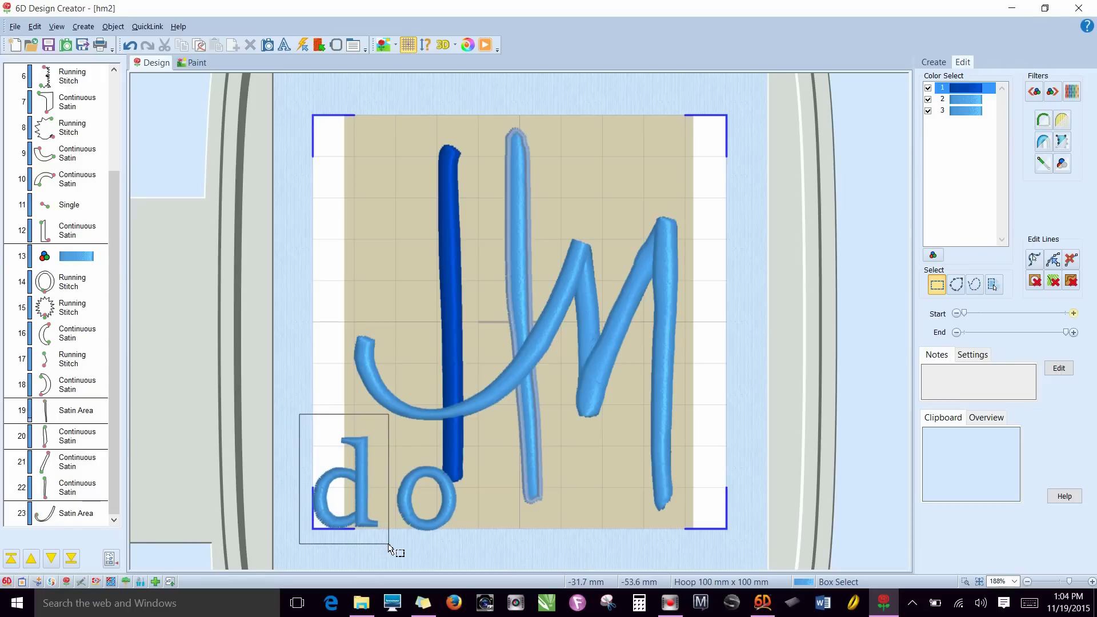
left_click_drag(389, 546, 388, 546)
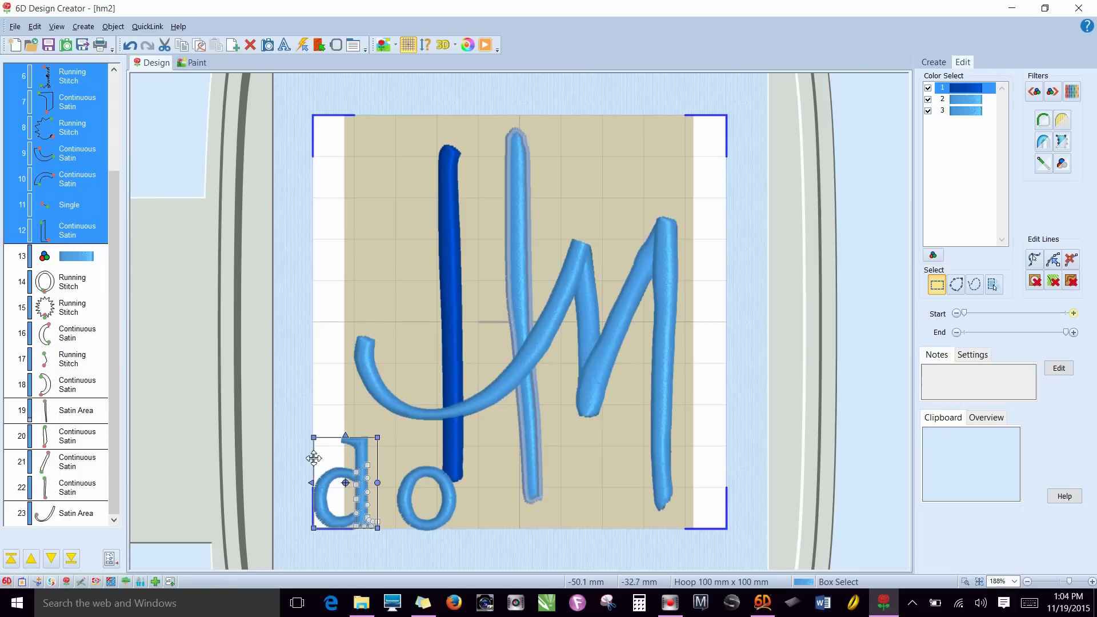
left_click_drag(328, 467, 722, 353)
left_click(367, 476)
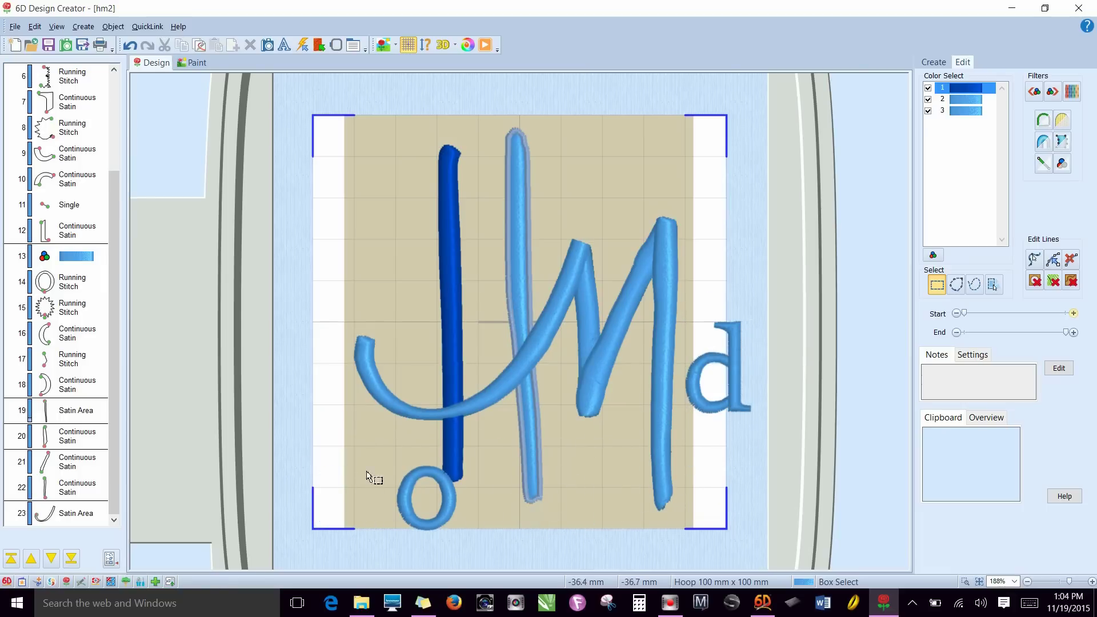
Step: Box-select the letter o and move it directly beneath the d, beside the M's last stroke
left_click_drag(385, 461, 476, 548)
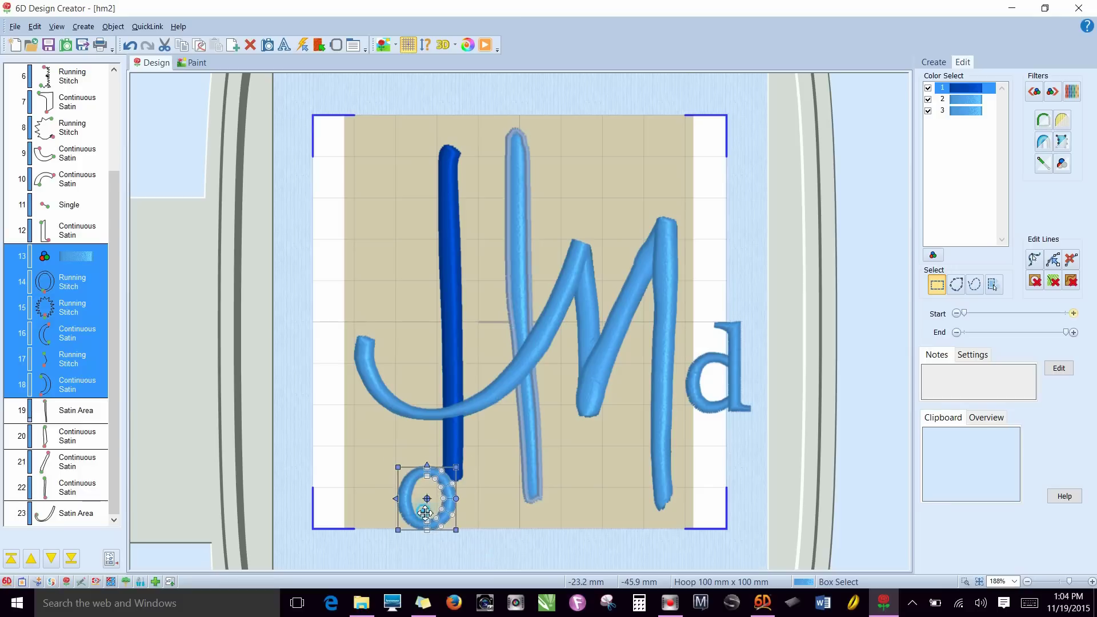
left_click_drag(424, 513, 706, 439)
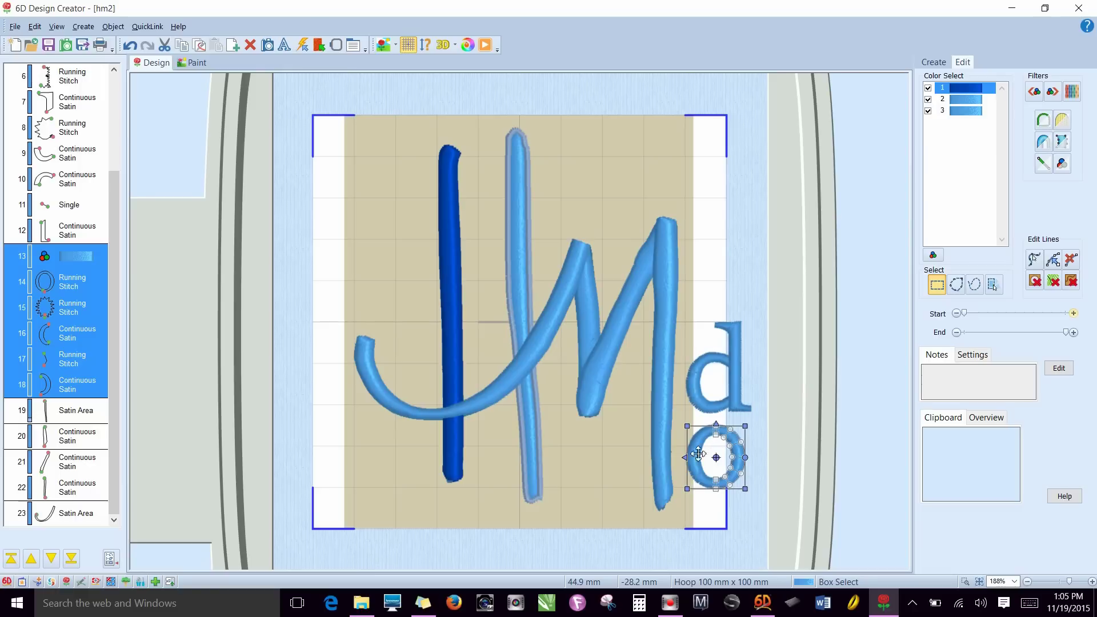
left_click(583, 516)
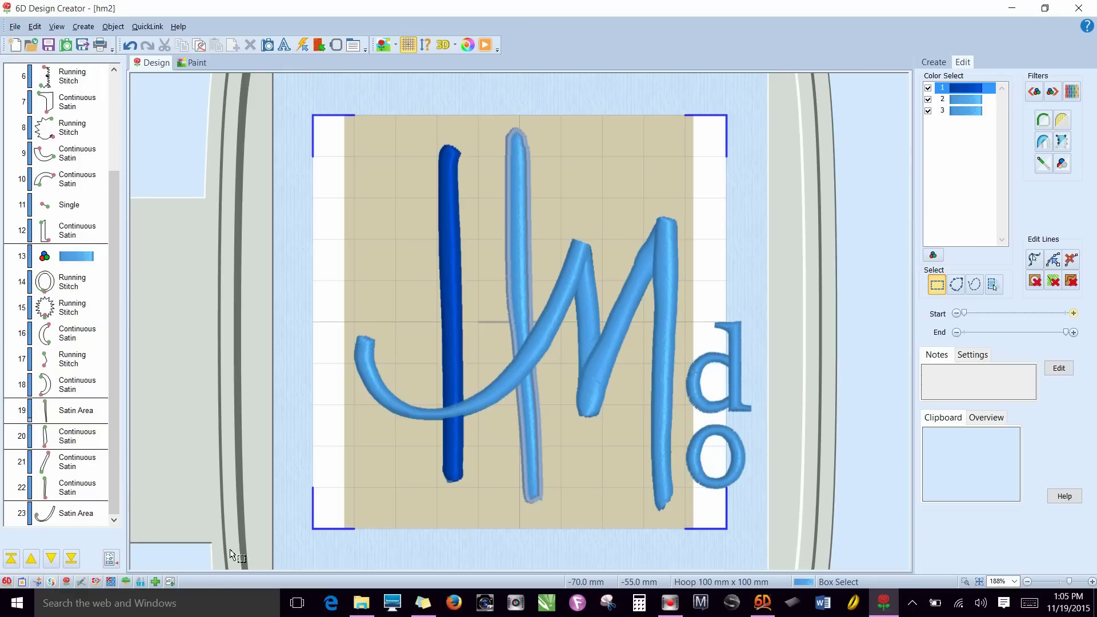
Step: Move all objects and color changes of the letters d and o to the end of the stitch order and check the sequence
left_click_drag(113, 249, 122, 137)
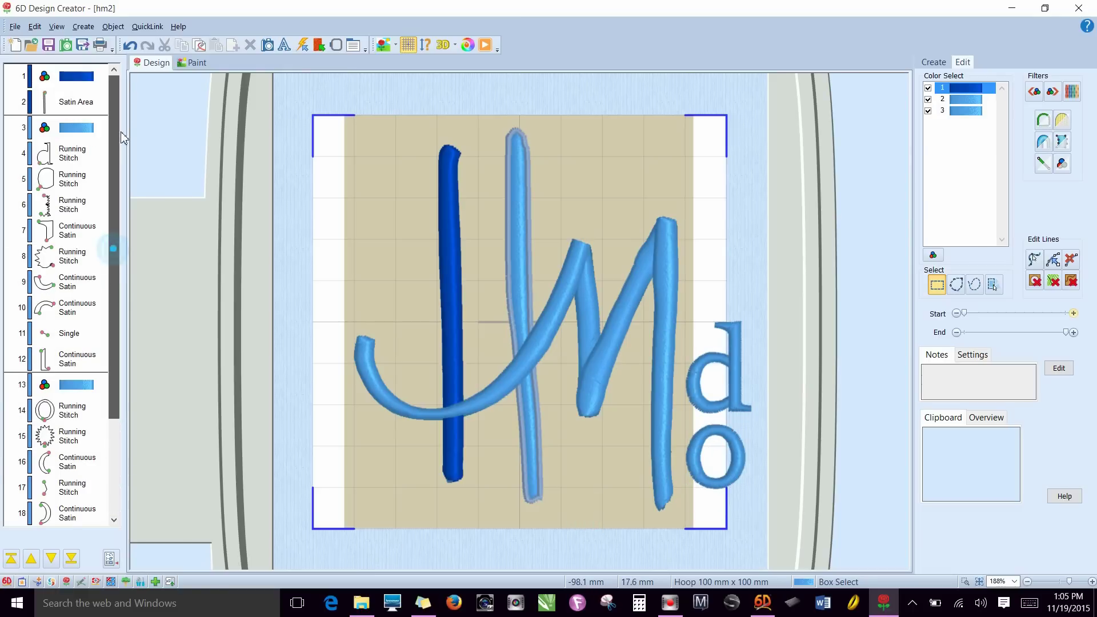
left_click(88, 134)
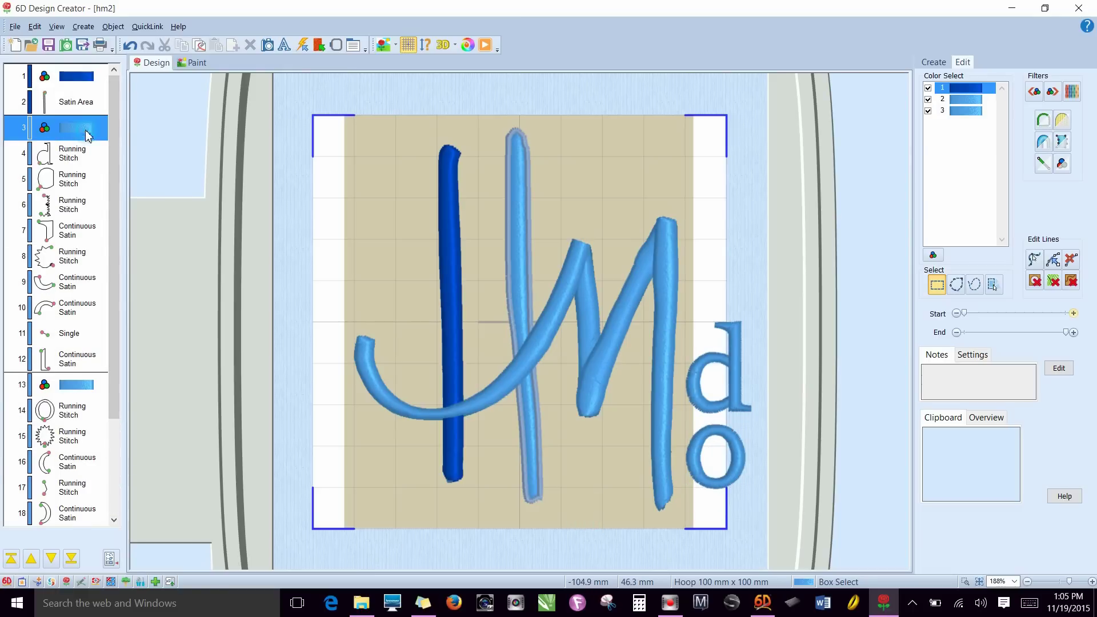
left_click_drag(115, 276, 135, 382)
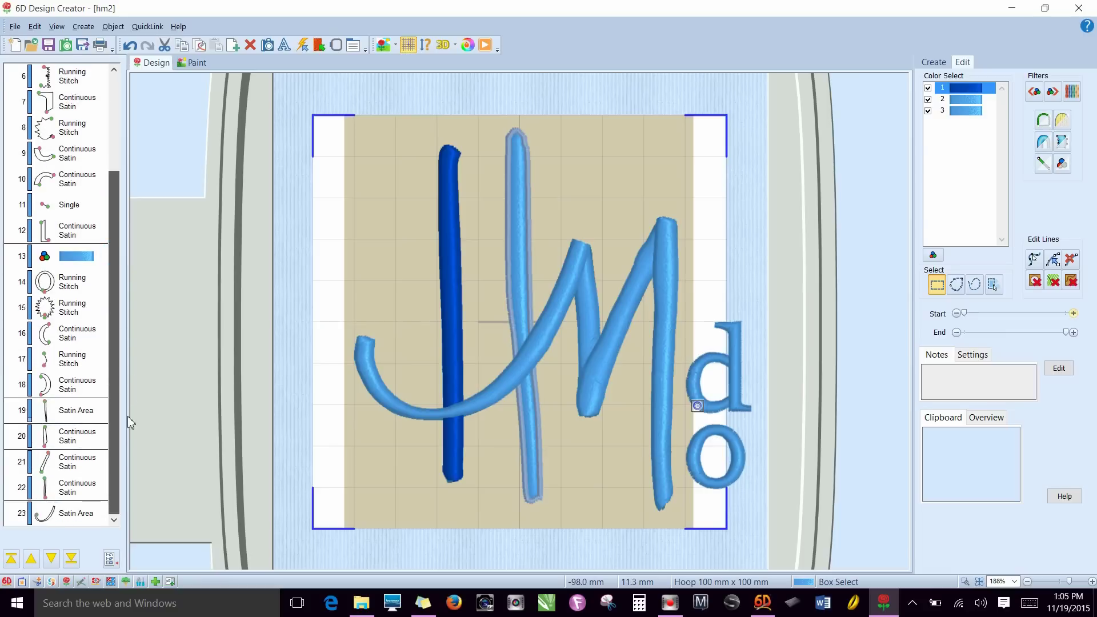
left_click(77, 392, "shift")
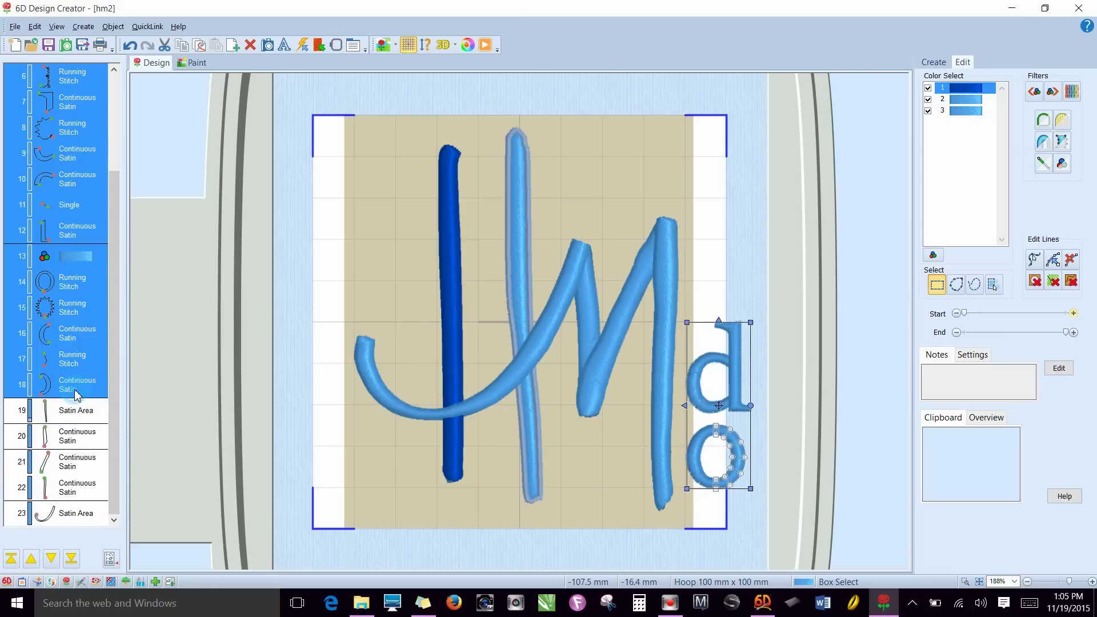
left_click(68, 564)
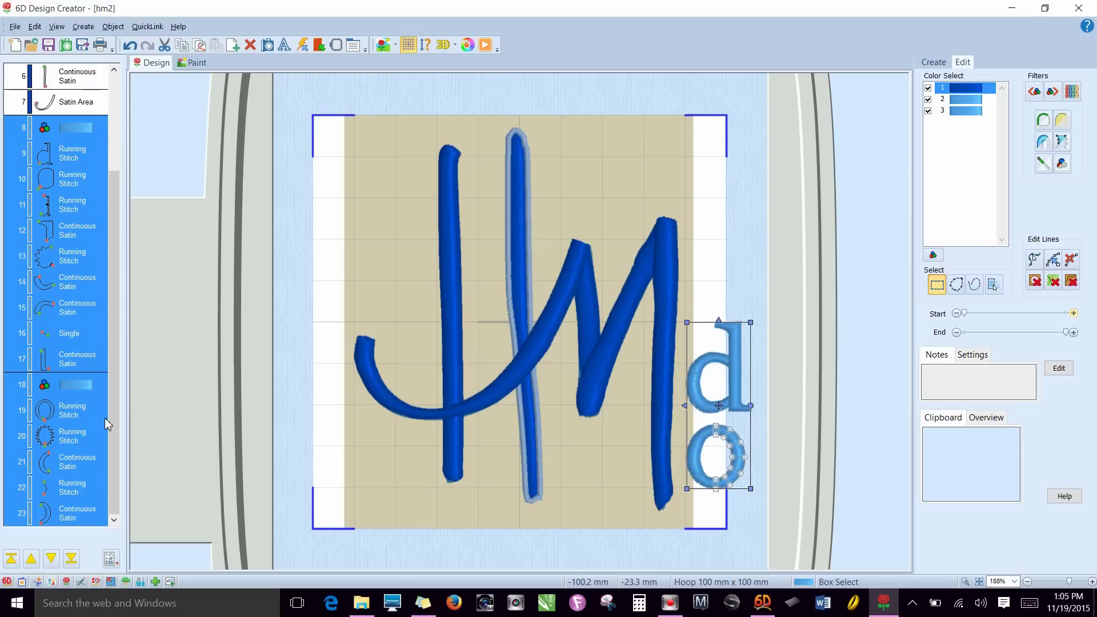
left_click(77, 106)
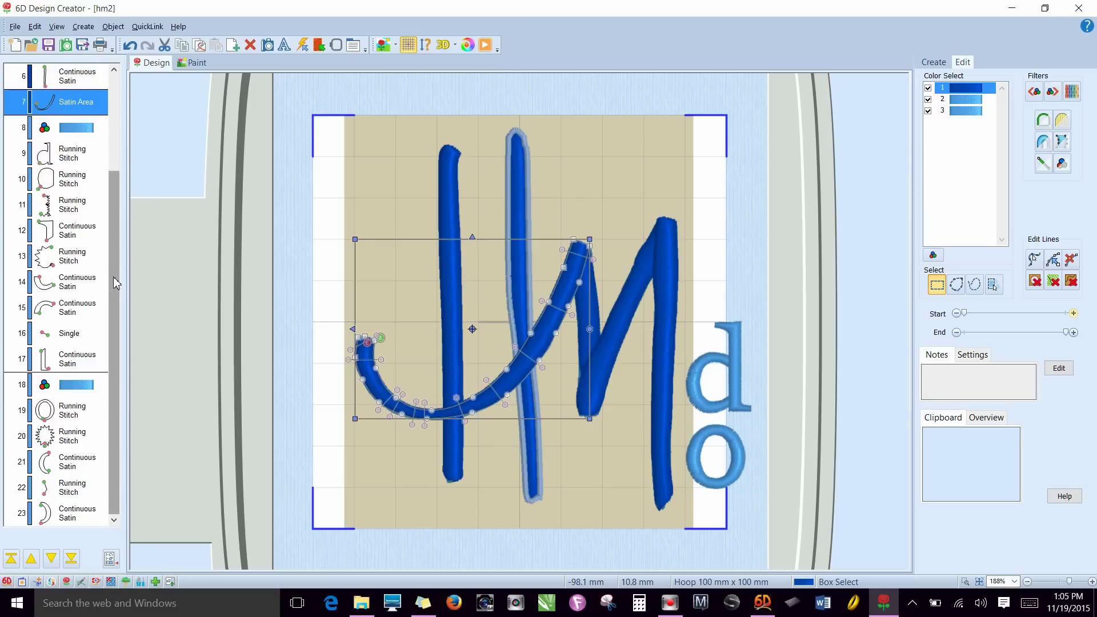
scroll(114, 283, "up", 3)
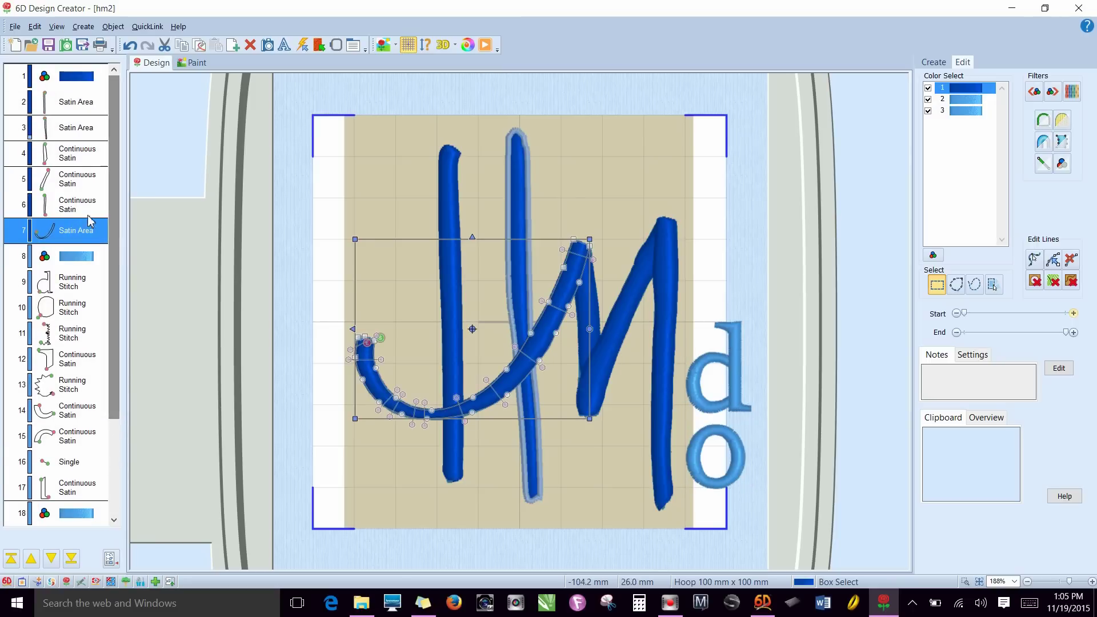
left_click(87, 288)
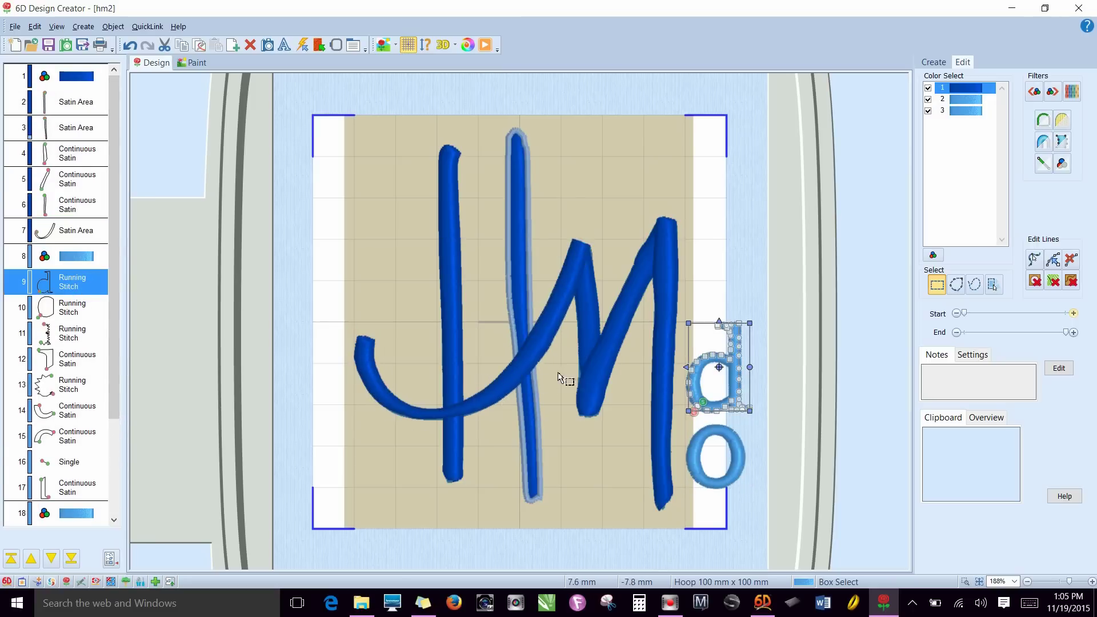
left_click(14, 26)
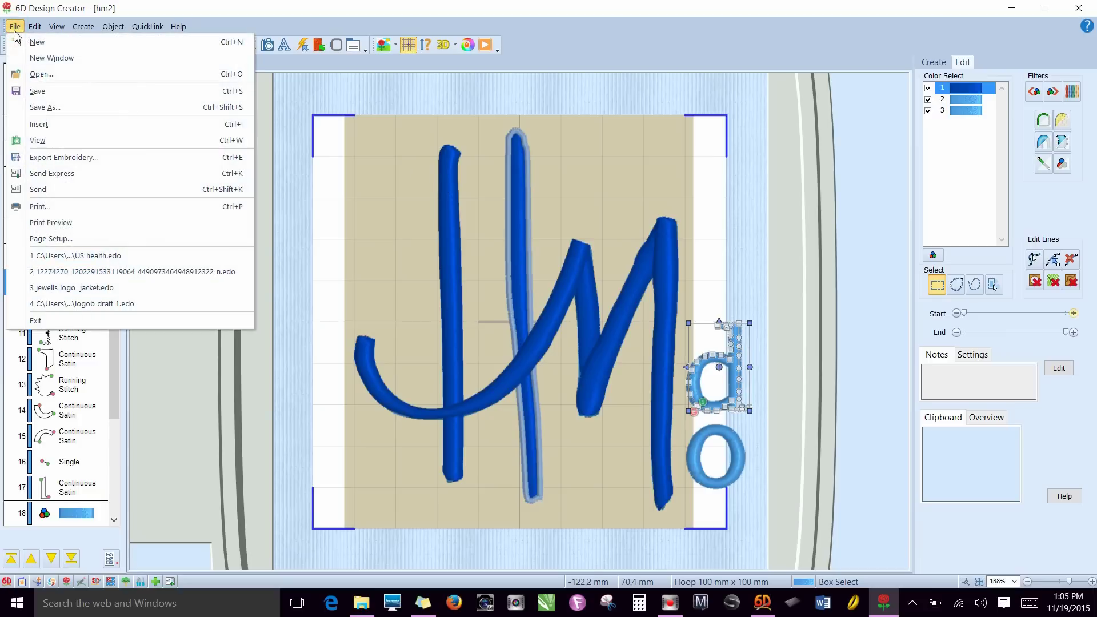
left_click(44, 107)
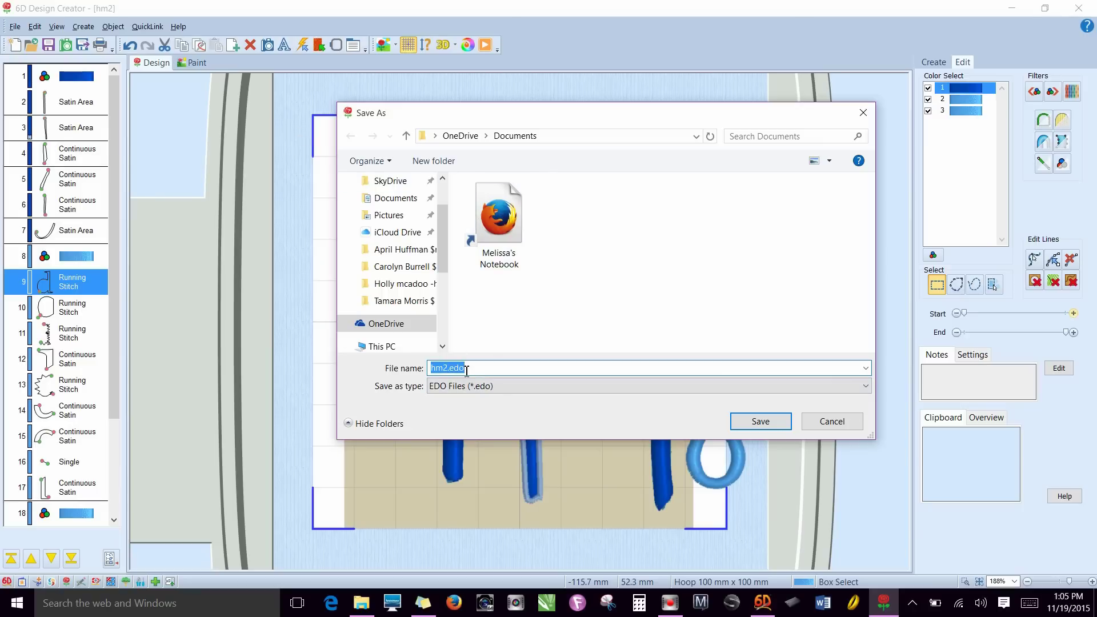
left_click(824, 423)
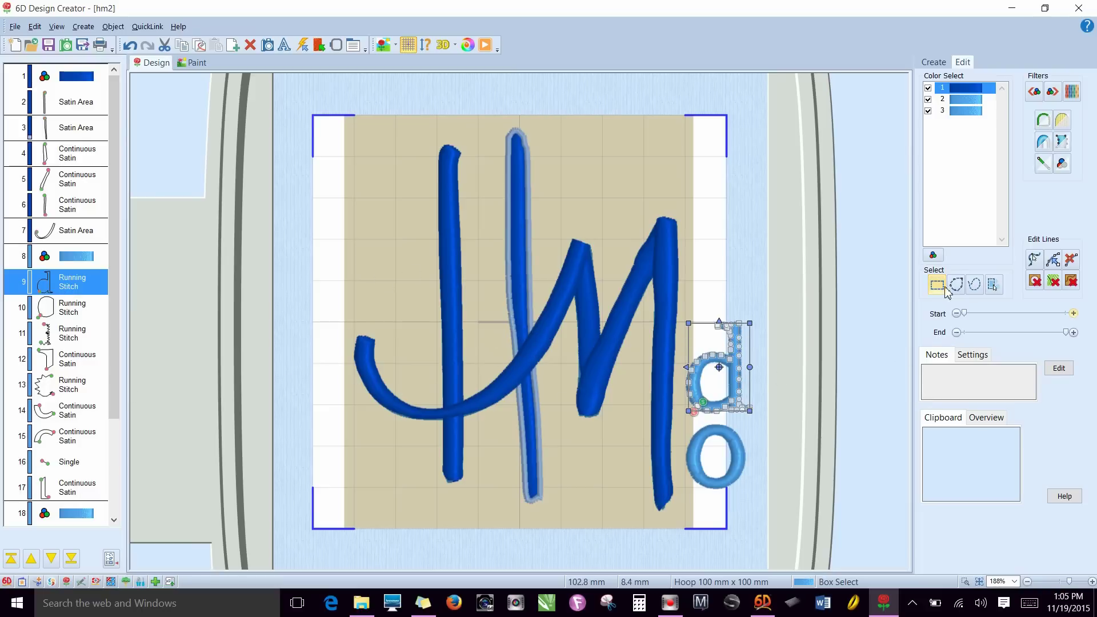
Step: Enlarge the whole HM design with its d and o slightly beyond the hoop edges, and hide the background picture
left_click_drag(327, 109, 759, 566)
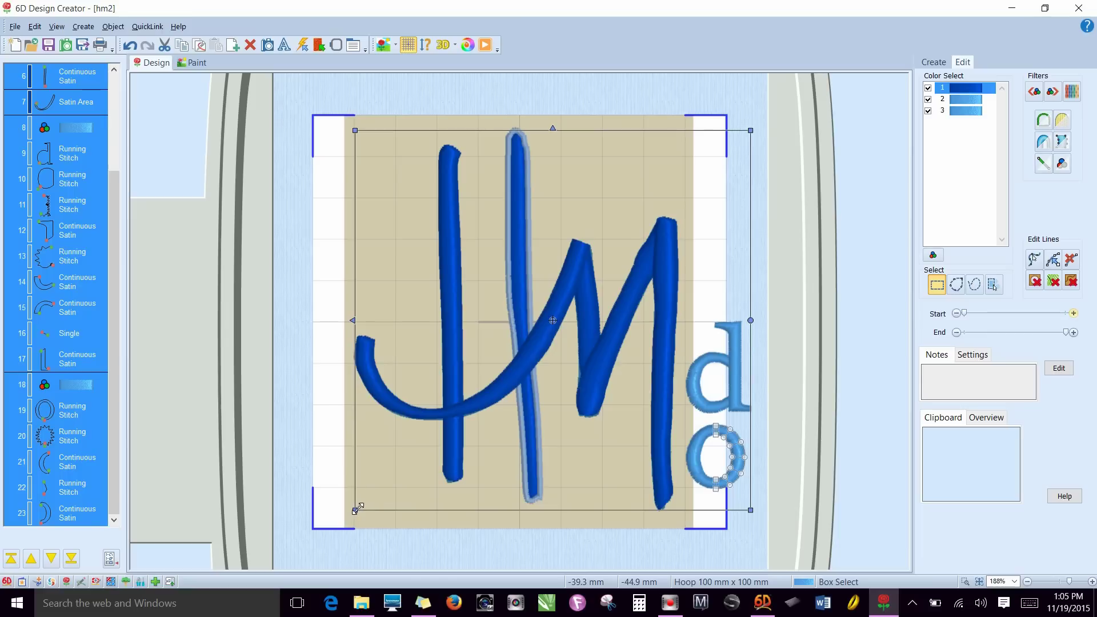
left_click_drag(355, 509, 289, 557)
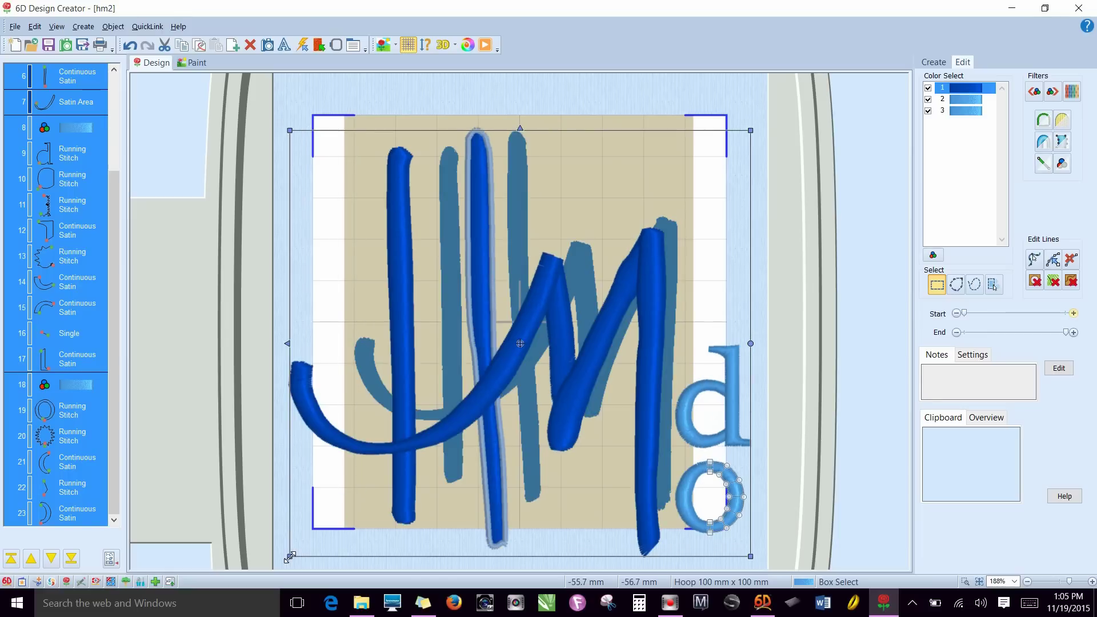
left_click(380, 47)
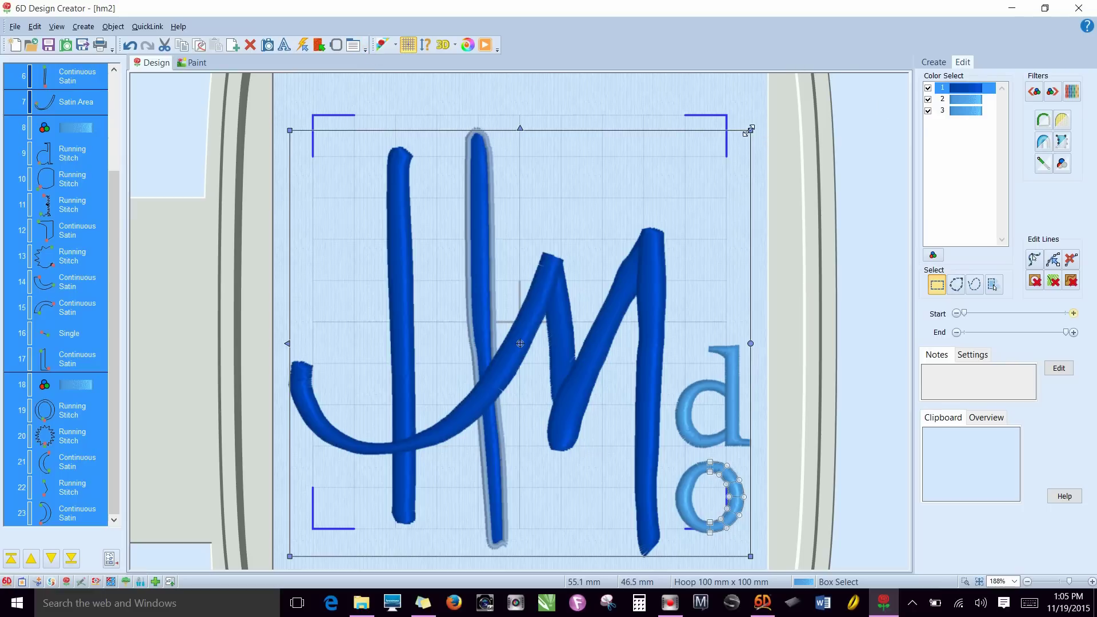
left_click_drag(750, 130, 764, 103)
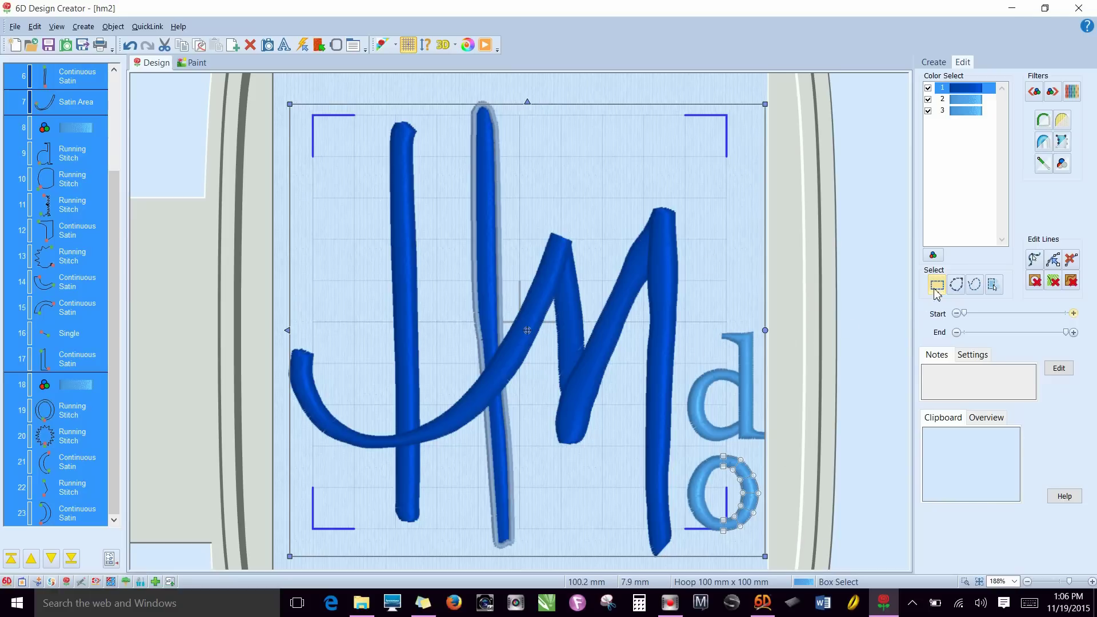
Step: Freehand-select the letters d and o together and enlarge them upward beside the M, and check the d's stitches and color change in the sequence
left_click(974, 285)
mouse_move(787, 313)
left_mouse_down()
mouse_move(732, 308)
mouse_move(691, 358)
mouse_move(676, 401)
mouse_move(675, 505)
mouse_move(706, 547)
mouse_move(739, 541)
mouse_move(774, 498)
mouse_move(785, 397)
mouse_move(772, 302)
left_mouse_up()
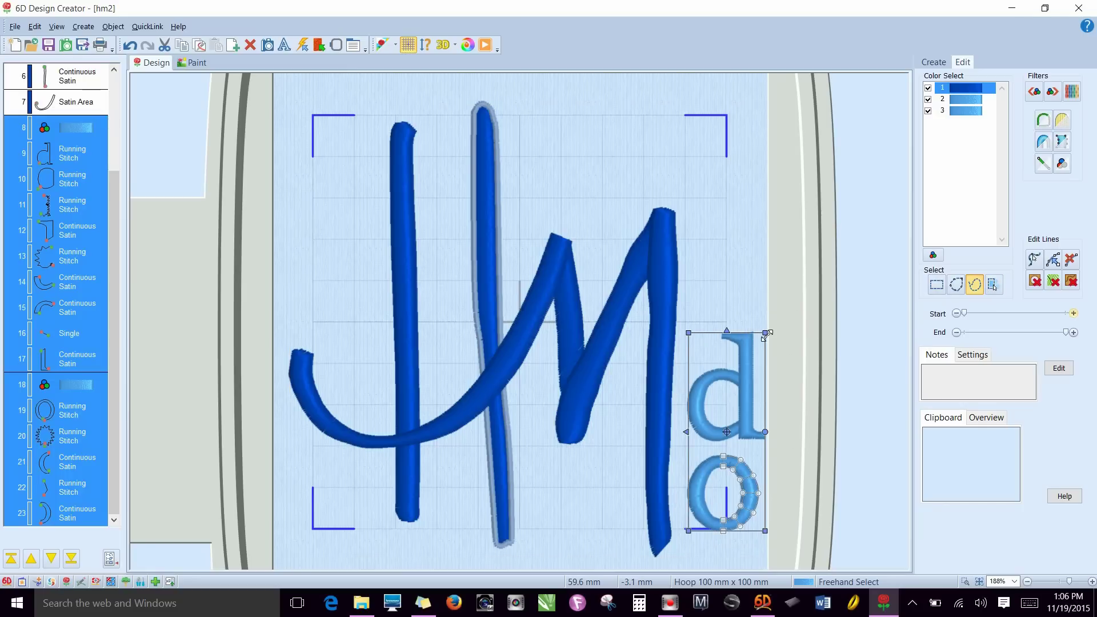
left_click_drag(766, 334, 770, 286)
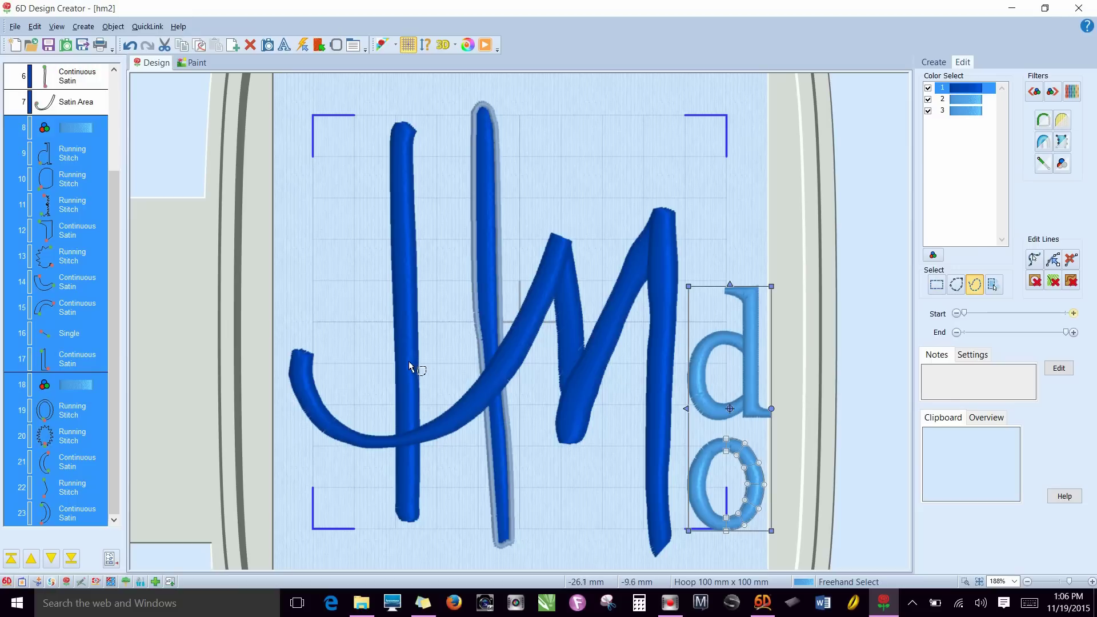
left_click(65, 210)
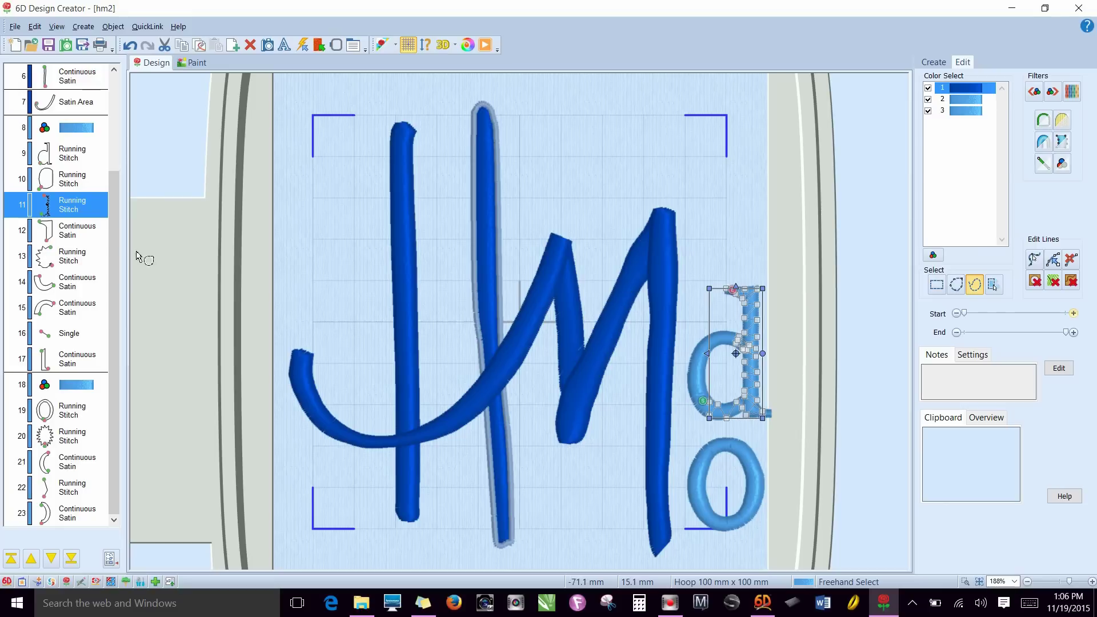
left_click(68, 130)
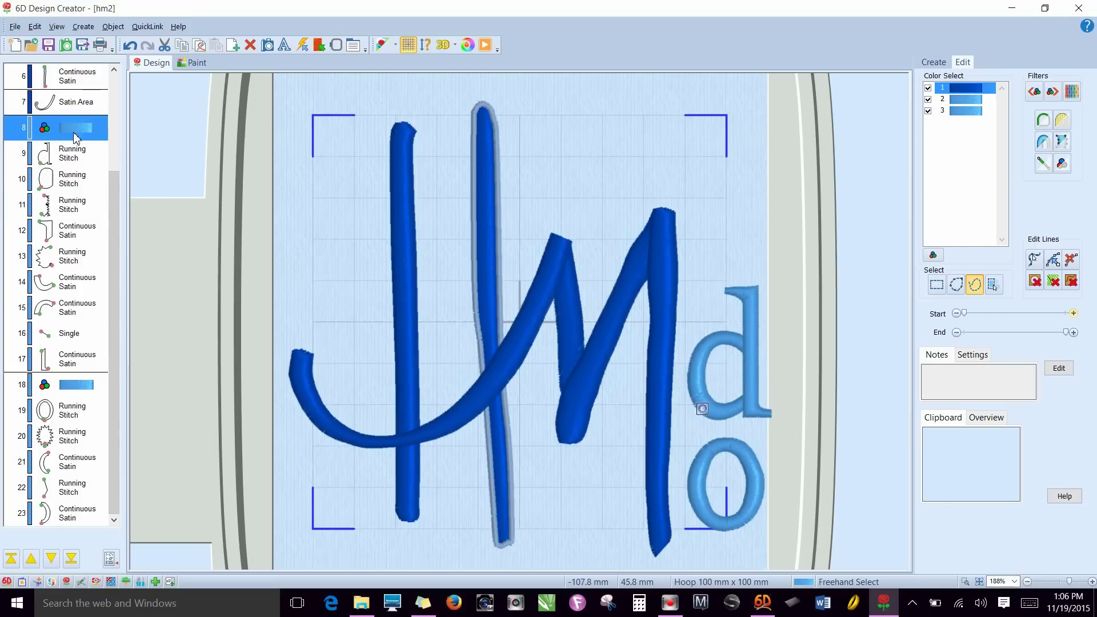
Step: Try to export the embroidery with the 100 mm x 100 mm hoop
left_click(14, 26)
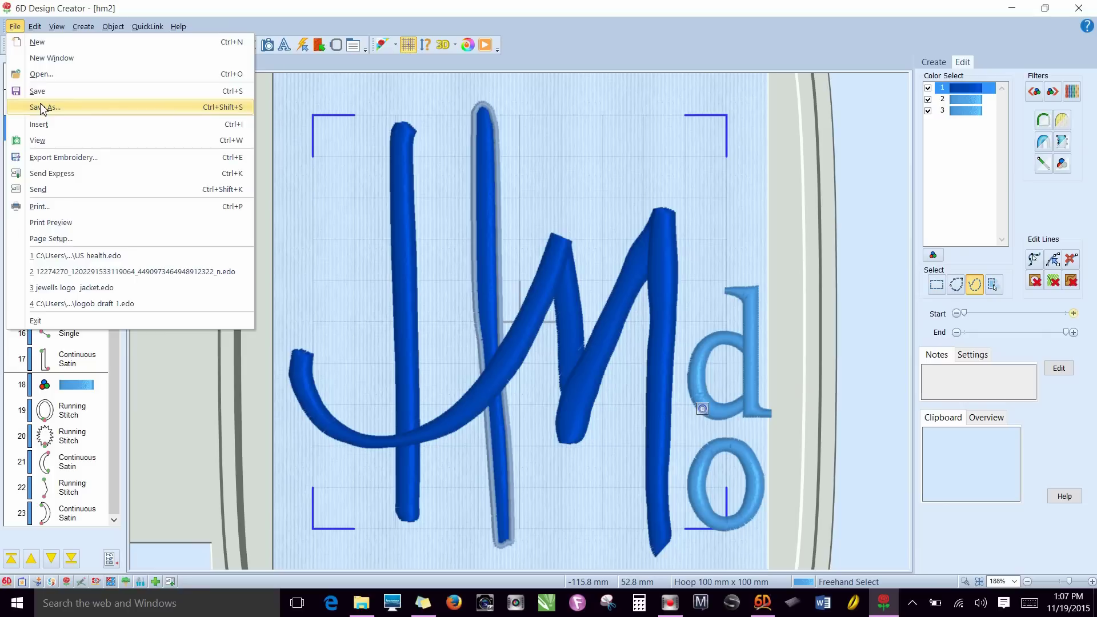
left_click(15, 26)
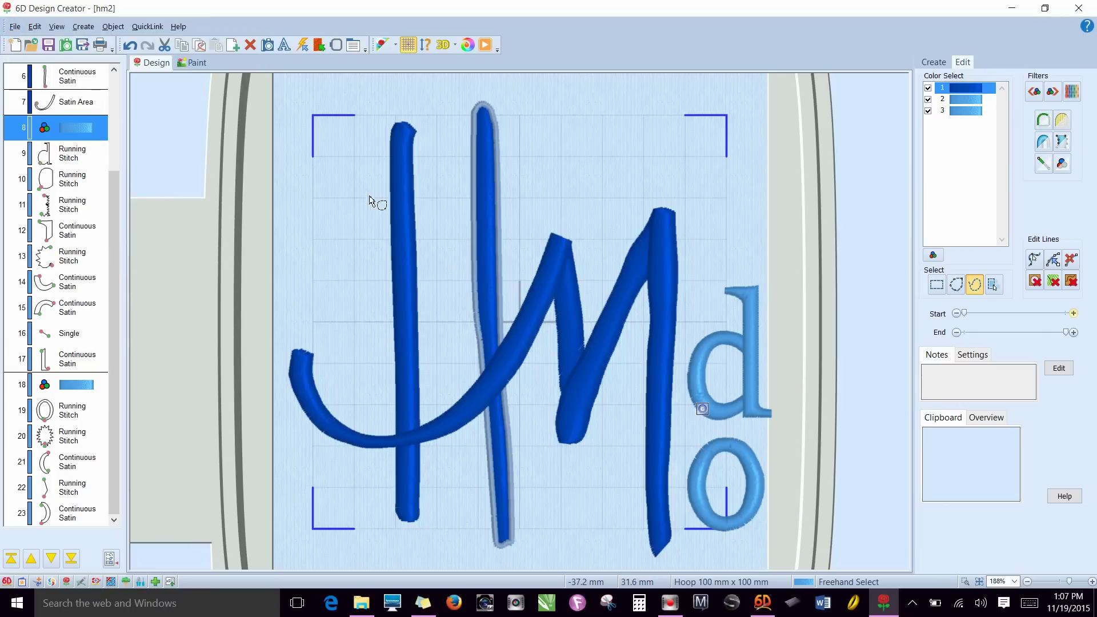
left_click(15, 27)
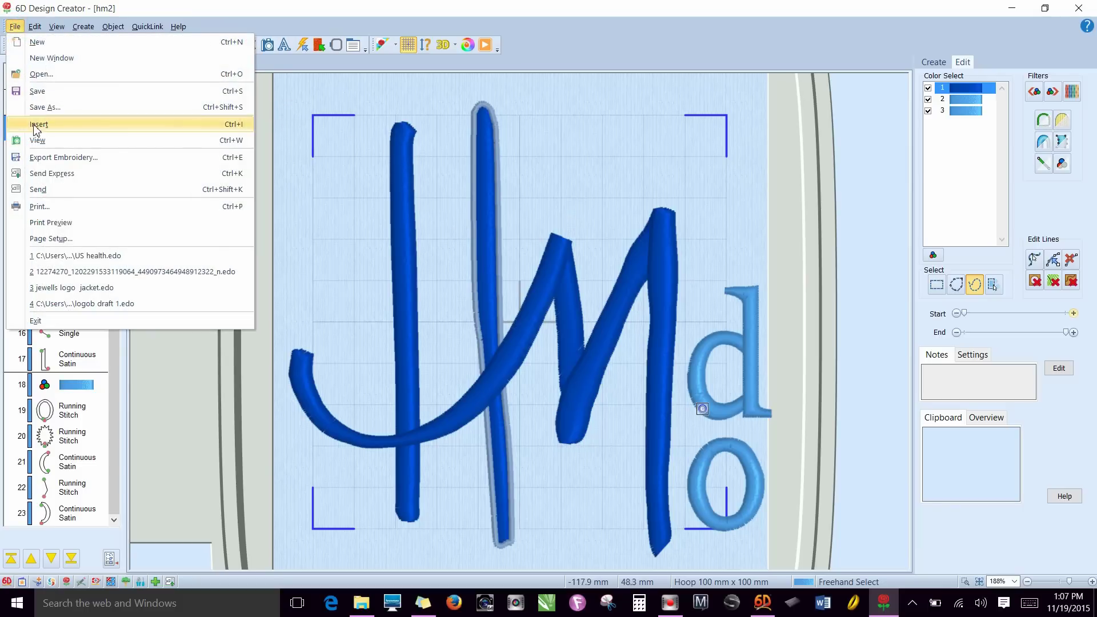
left_click(45, 157)
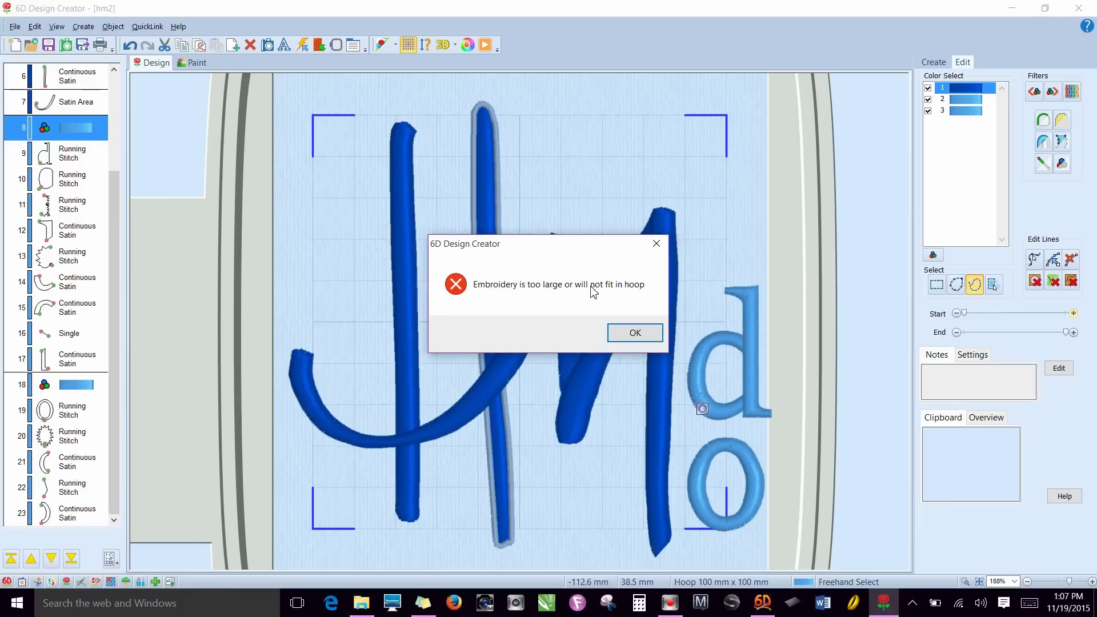
left_click(651, 337)
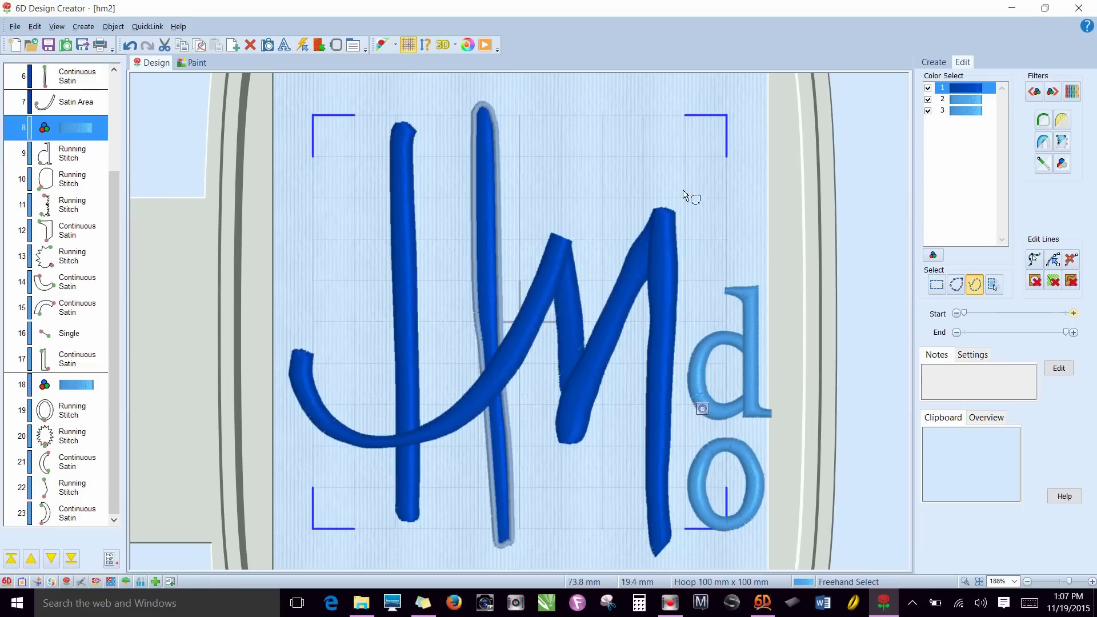
Step: Change the hoop size to 150mm x 150mm - Do All Quilter's Hoop
left_click(335, 46)
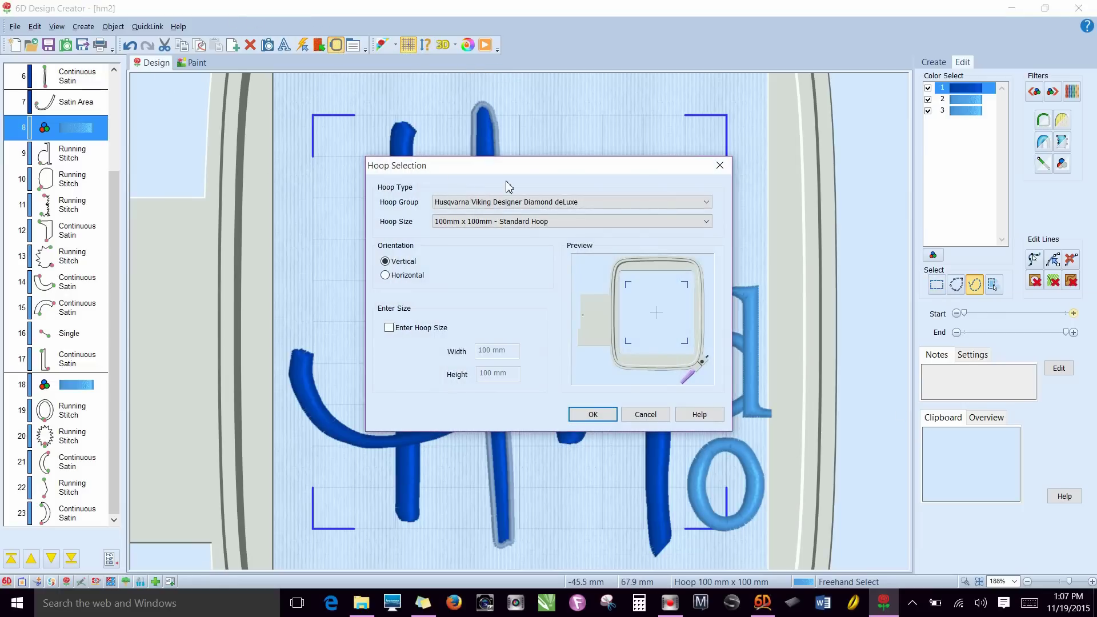
left_click(531, 221)
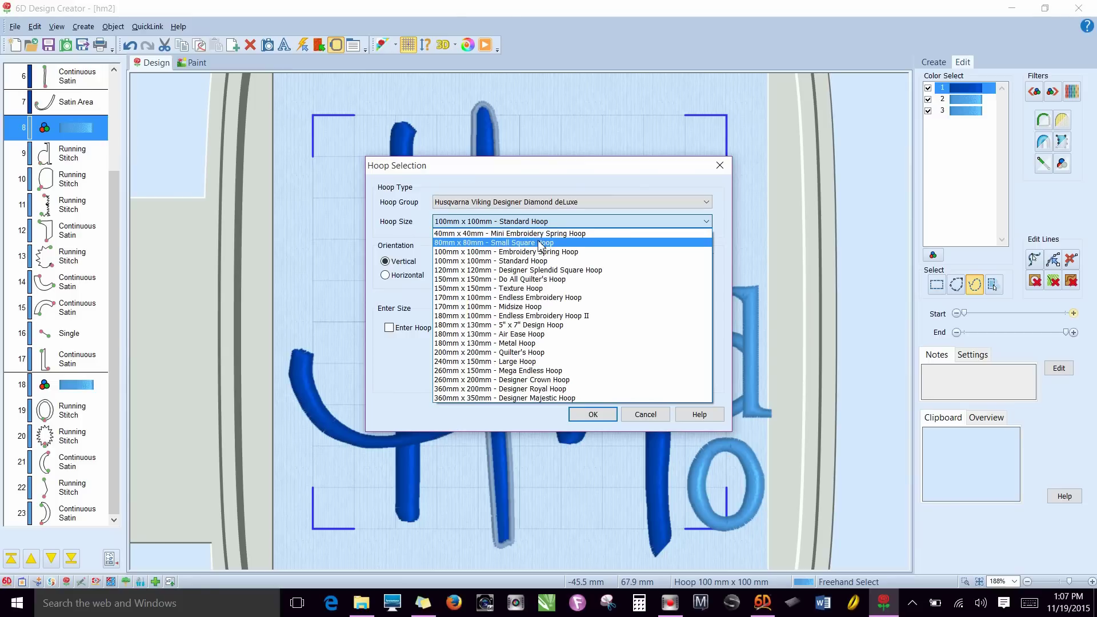
left_click(529, 280)
left_click(591, 415)
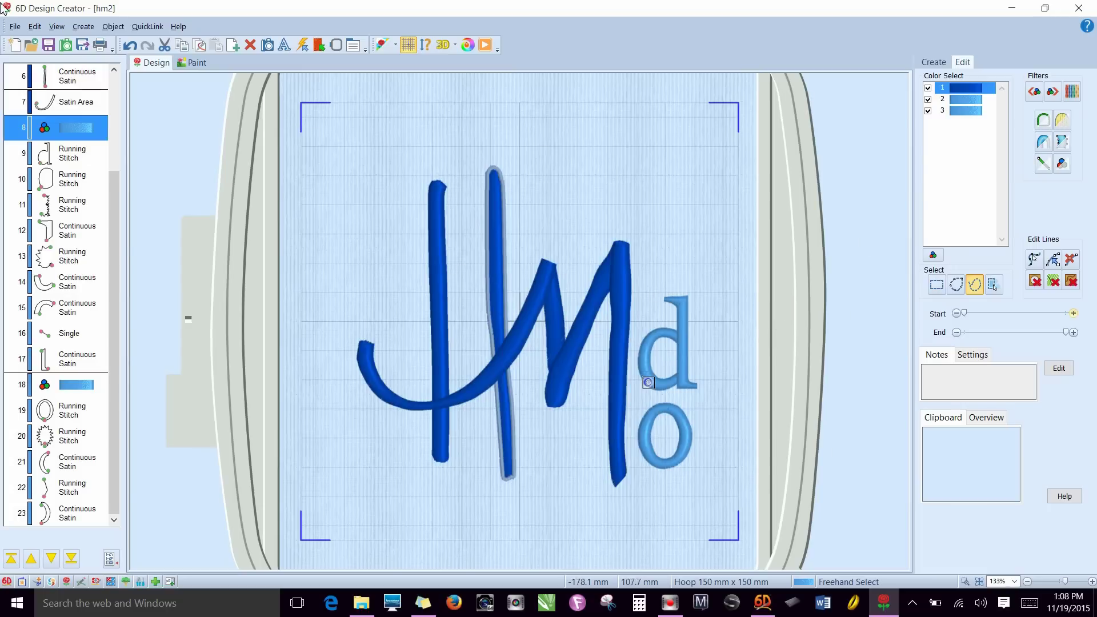
Step: Set up an embroidery export in Husqvarna Viking / Pfaff (.vp3) format with Combine, ColorSort and Optimize Stitch Length turned off
left_click(15, 27)
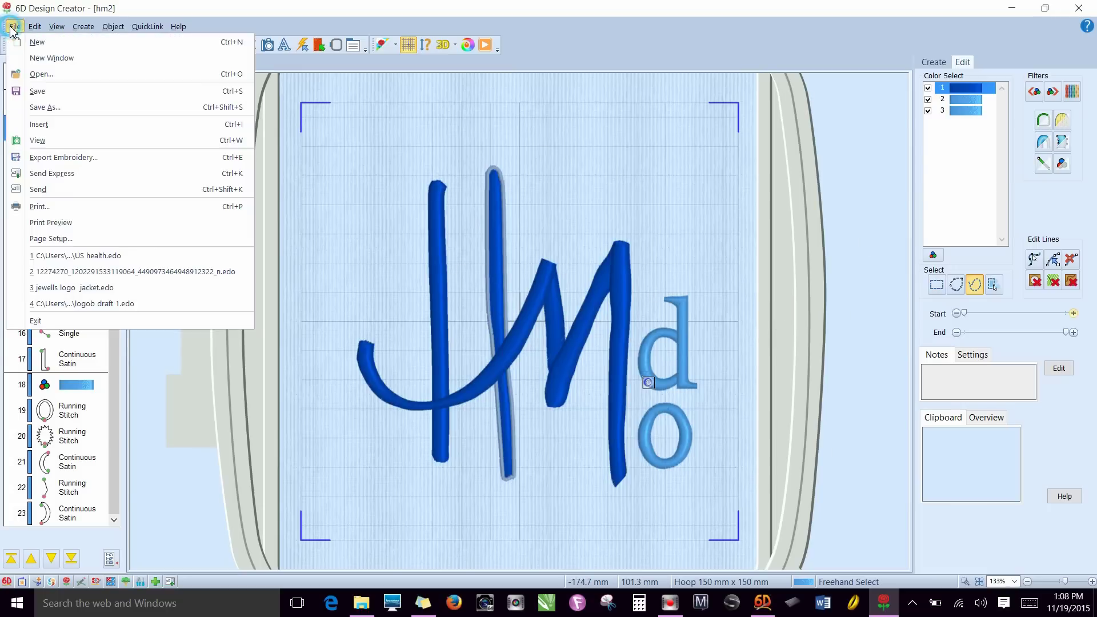
left_click(52, 158)
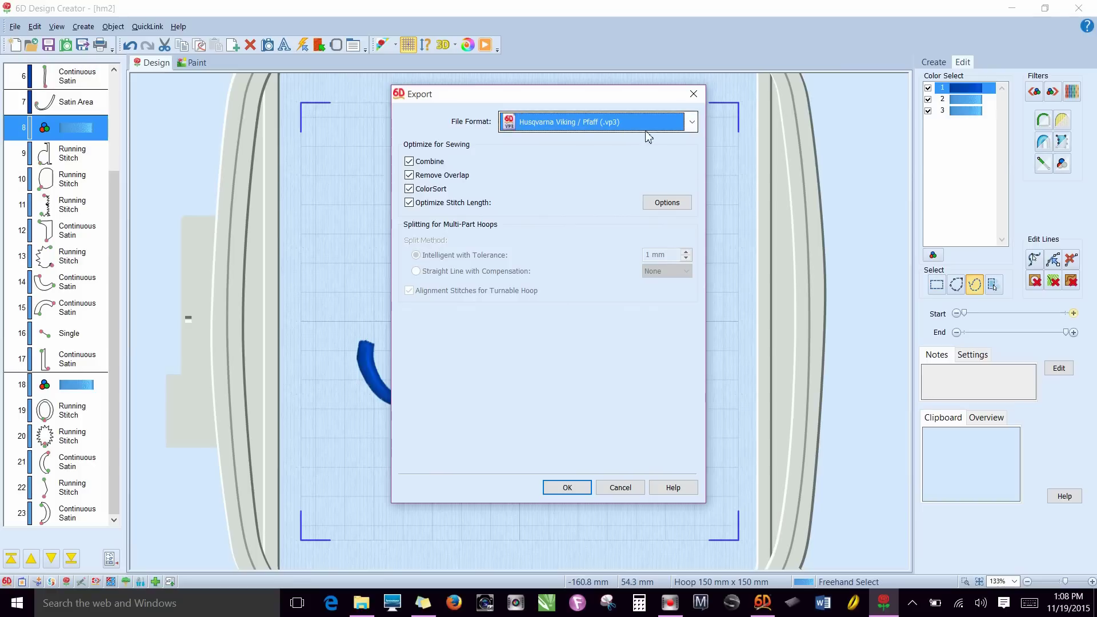
left_click(675, 122)
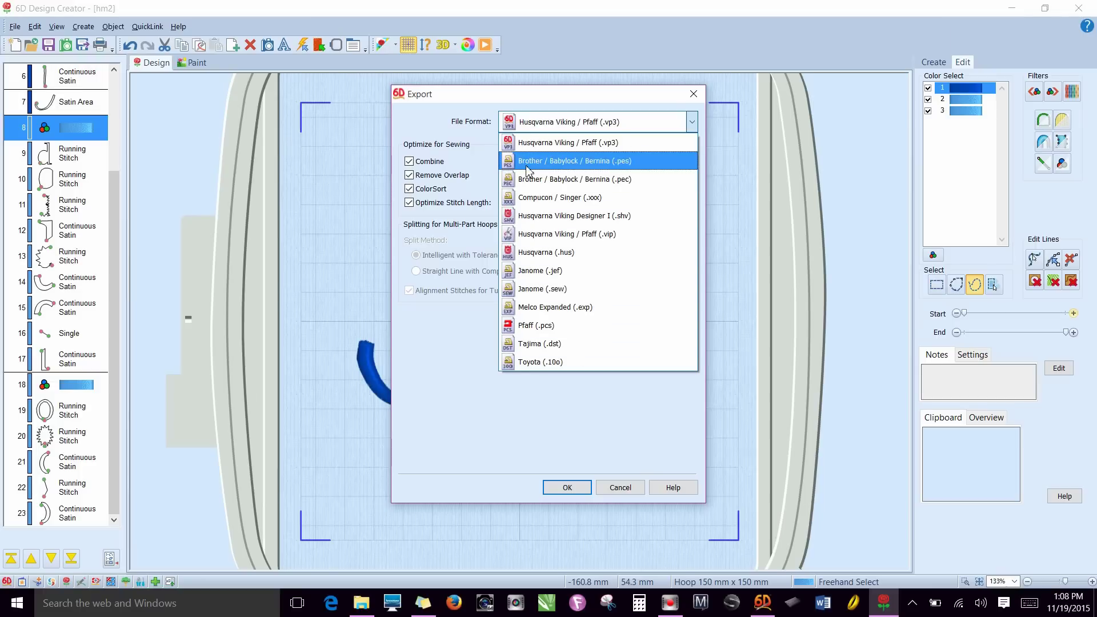
left_click(432, 111)
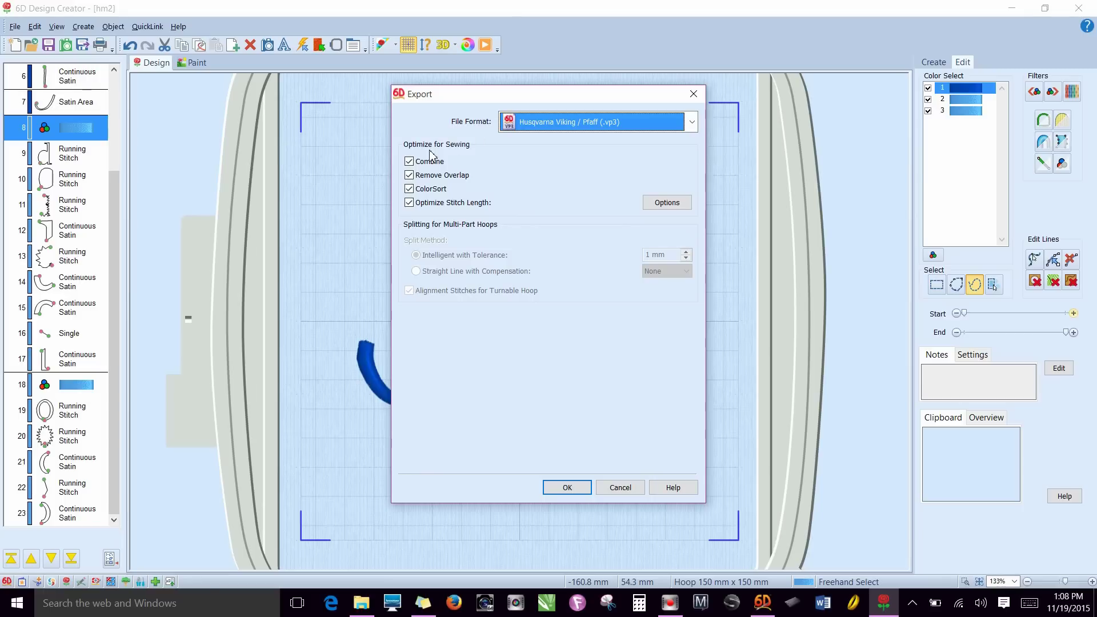
left_click(409, 175)
left_click(409, 174)
left_click(409, 162)
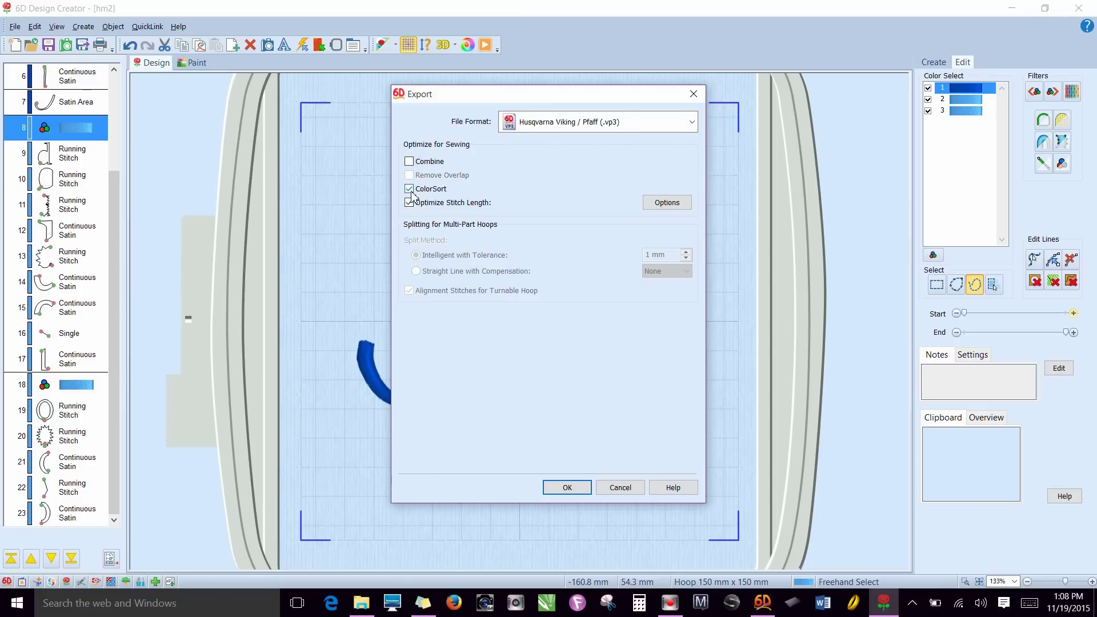
left_click(409, 189)
left_click(409, 203)
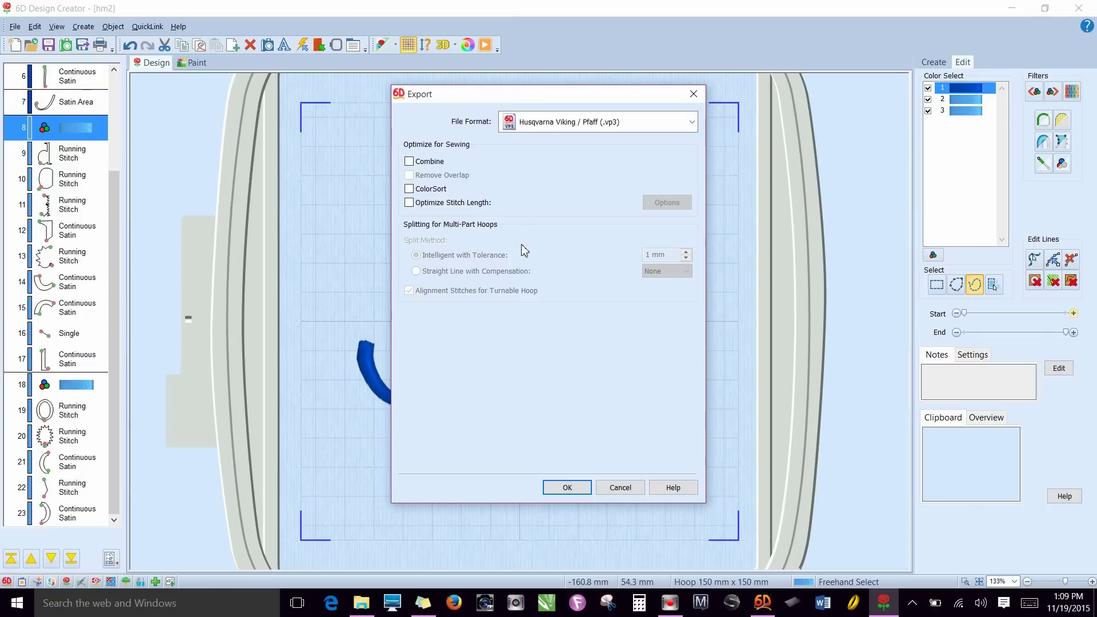
Step: Accept the export options and export the design to the Desktop as hm2.vp3
left_click(567, 488)
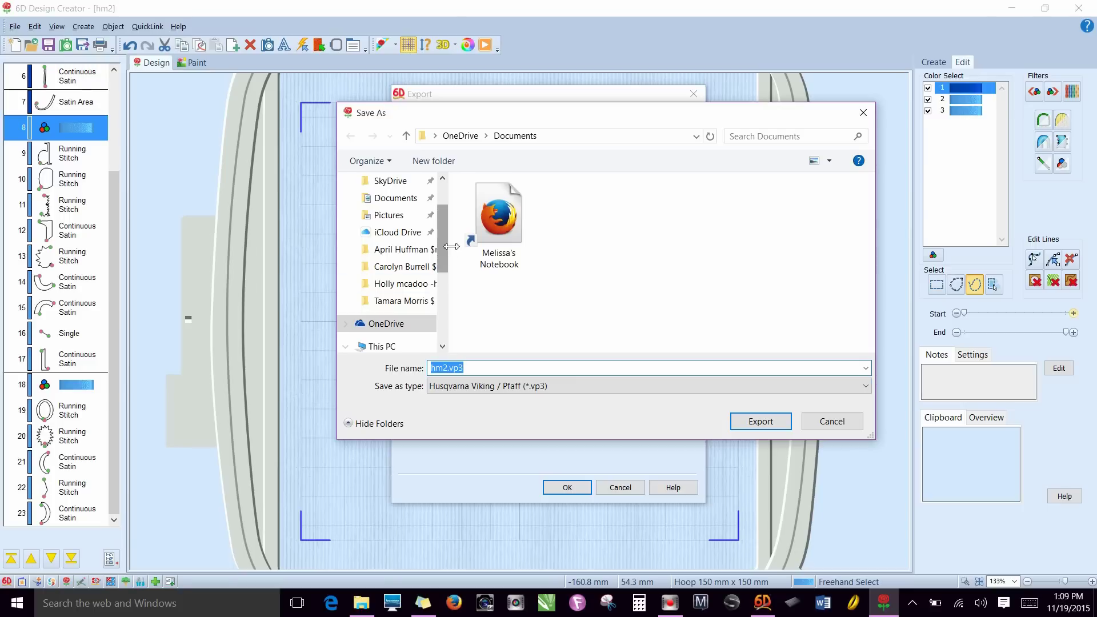
left_click_drag(445, 253, 445, 260)
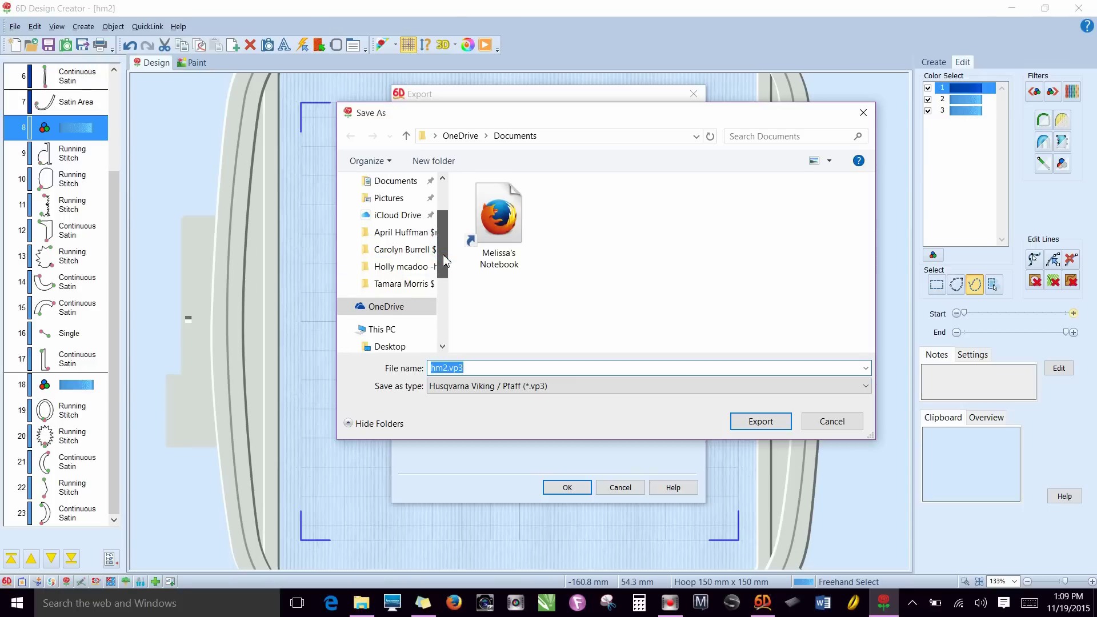
left_click_drag(445, 260, 455, 287)
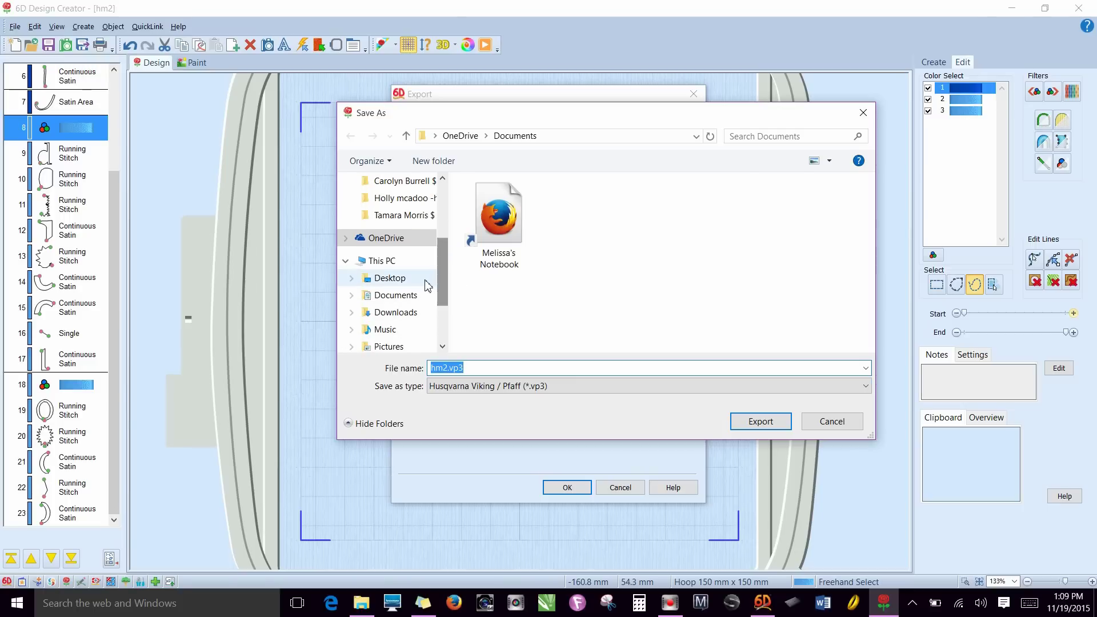
left_click(426, 280)
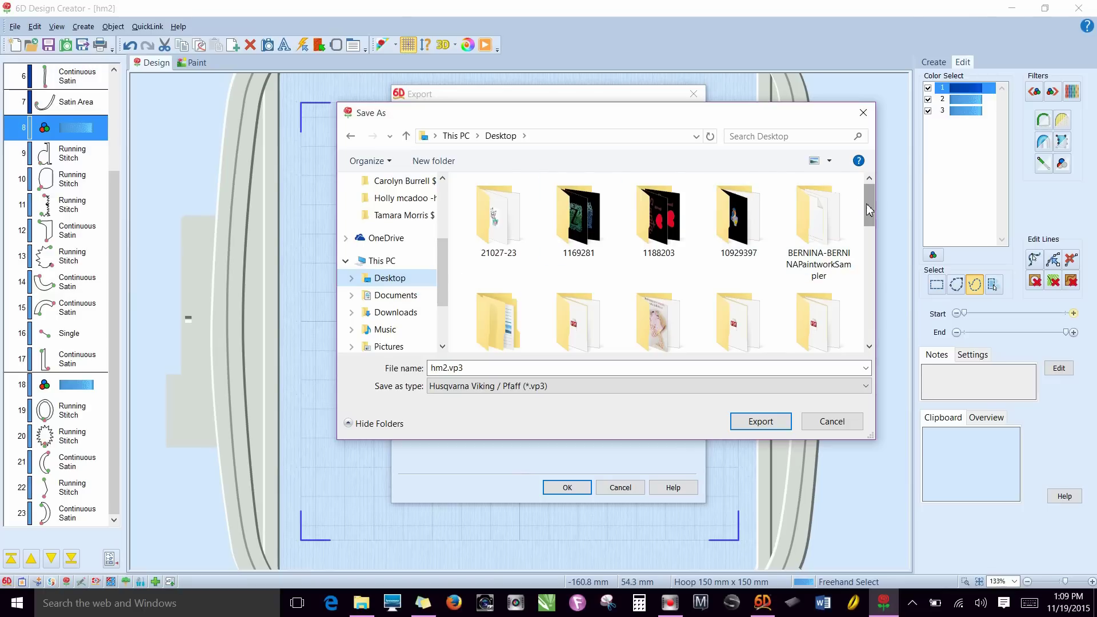
scroll(856, 206, "down", 6)
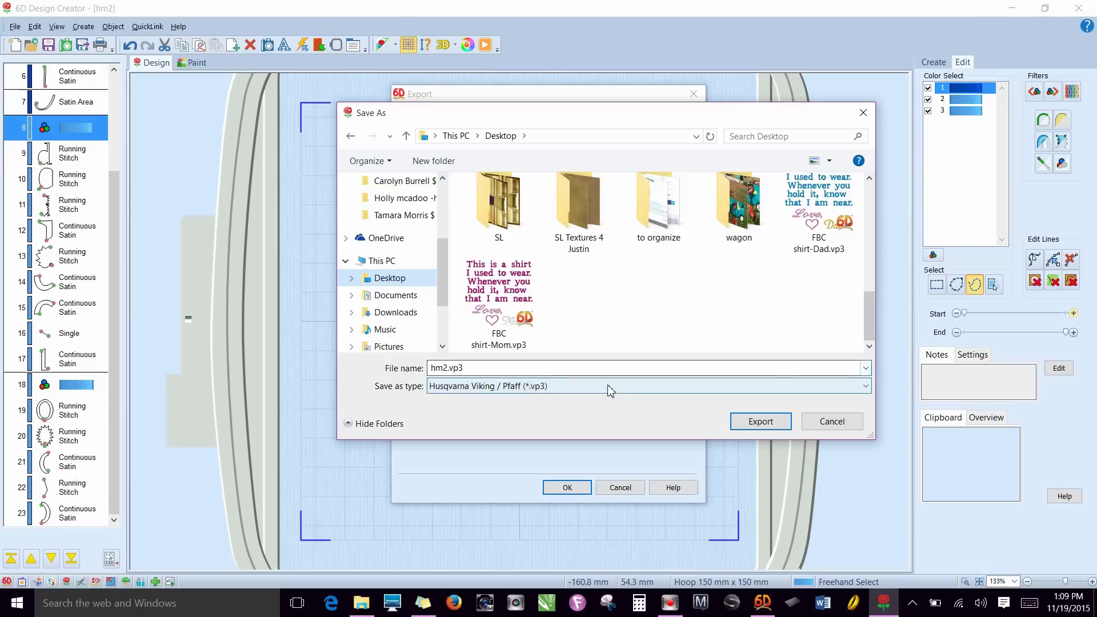
left_click(759, 422)
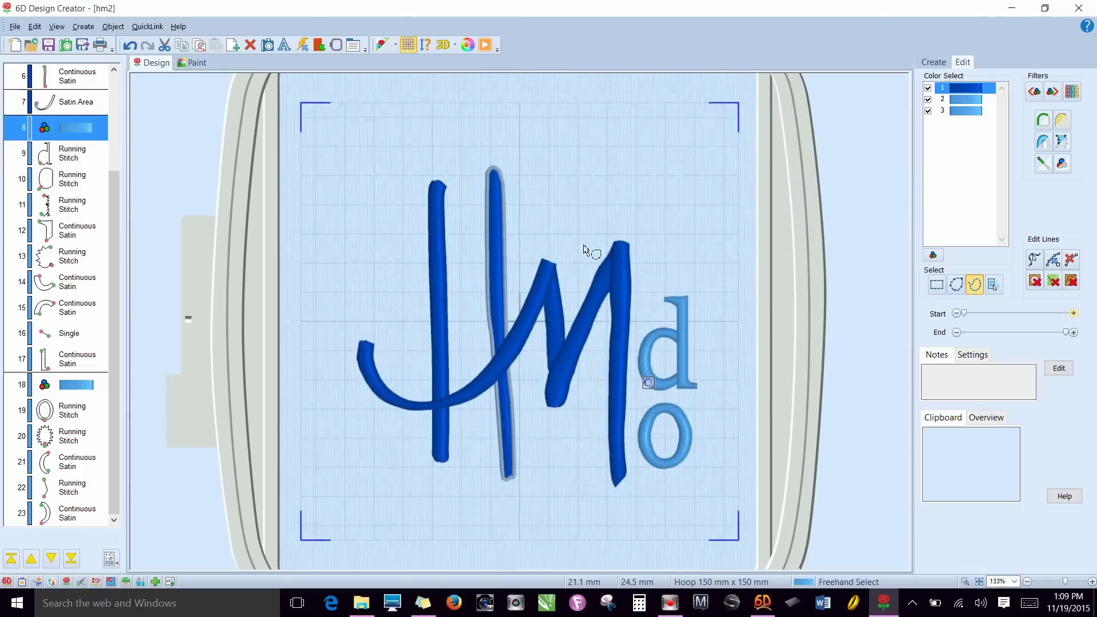
Step: Minimize the design window, move hm2.vp3 to an empty area of the desktop, and open it in 6D Embroidery Extra
left_click(1011, 13)
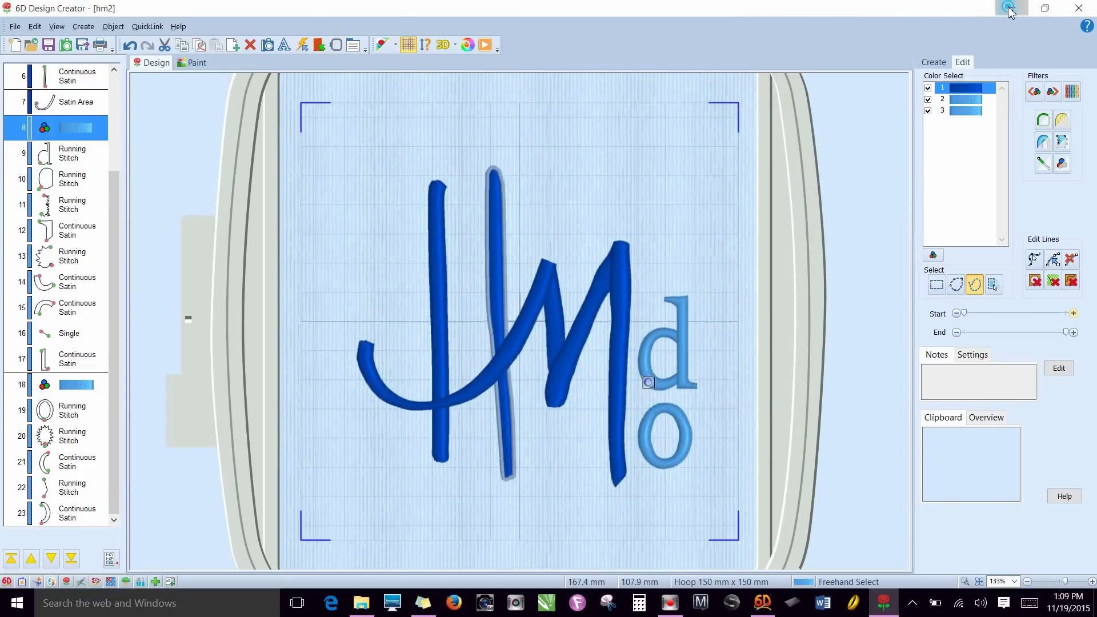
left_click(1016, 11)
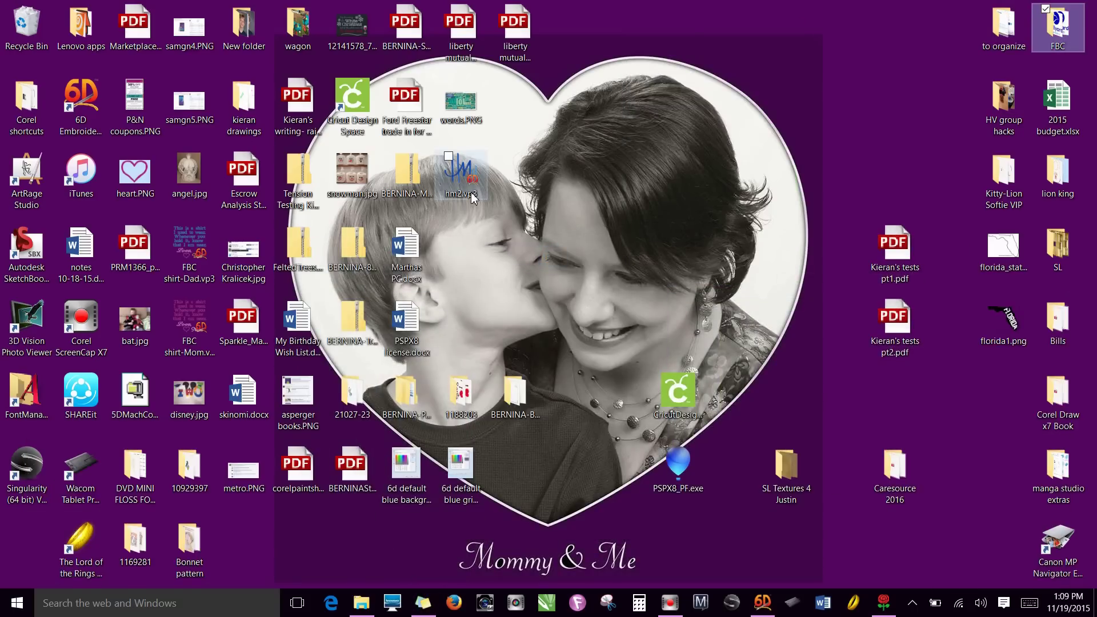
left_click_drag(480, 192, 859, 118)
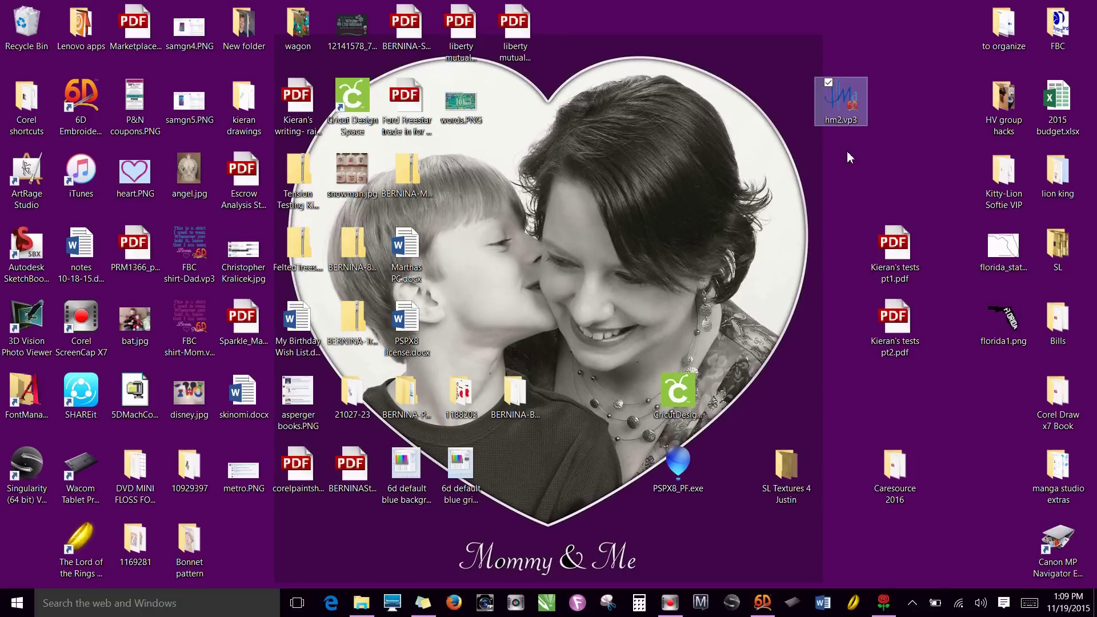
double_click(850, 104)
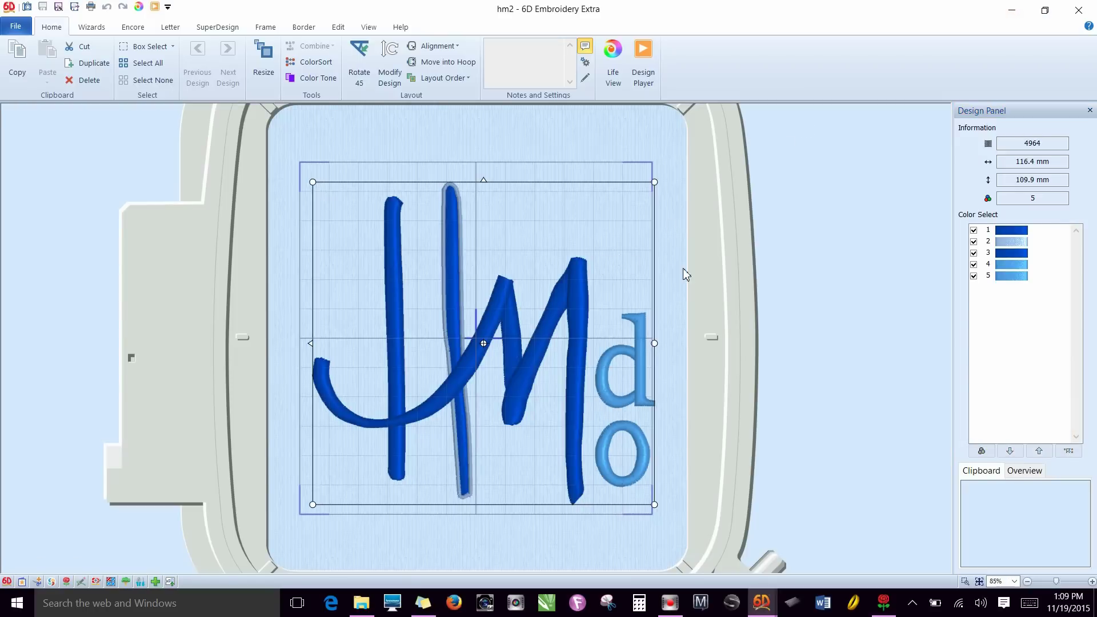
Step: Select the whole hm2 design and move it until it sits centered within the hoop boundary
left_click(677, 273)
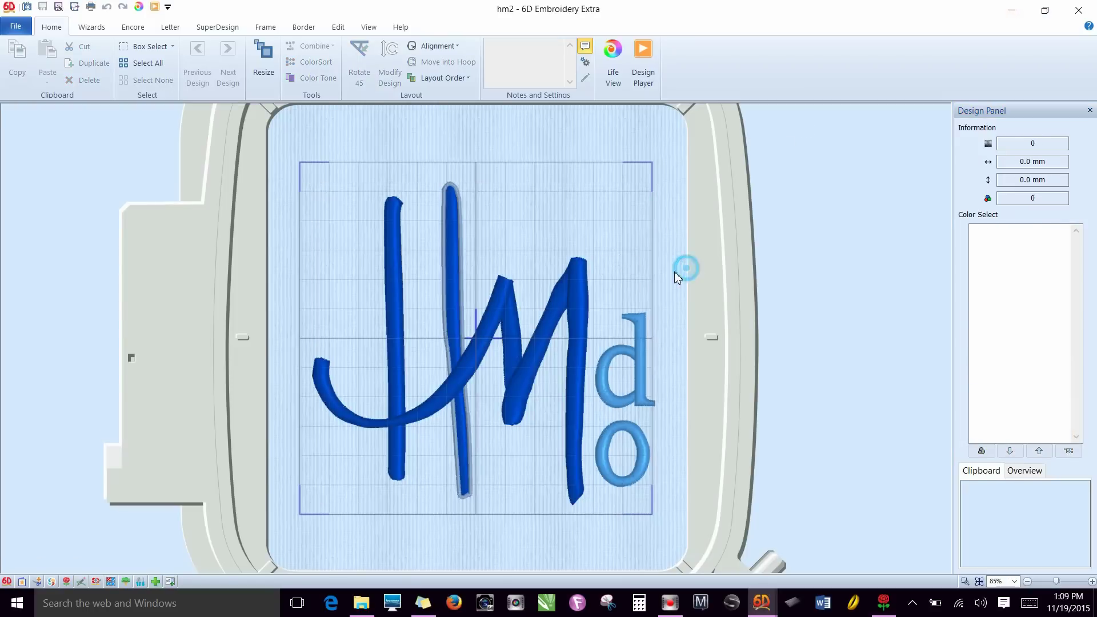
left_click(524, 364)
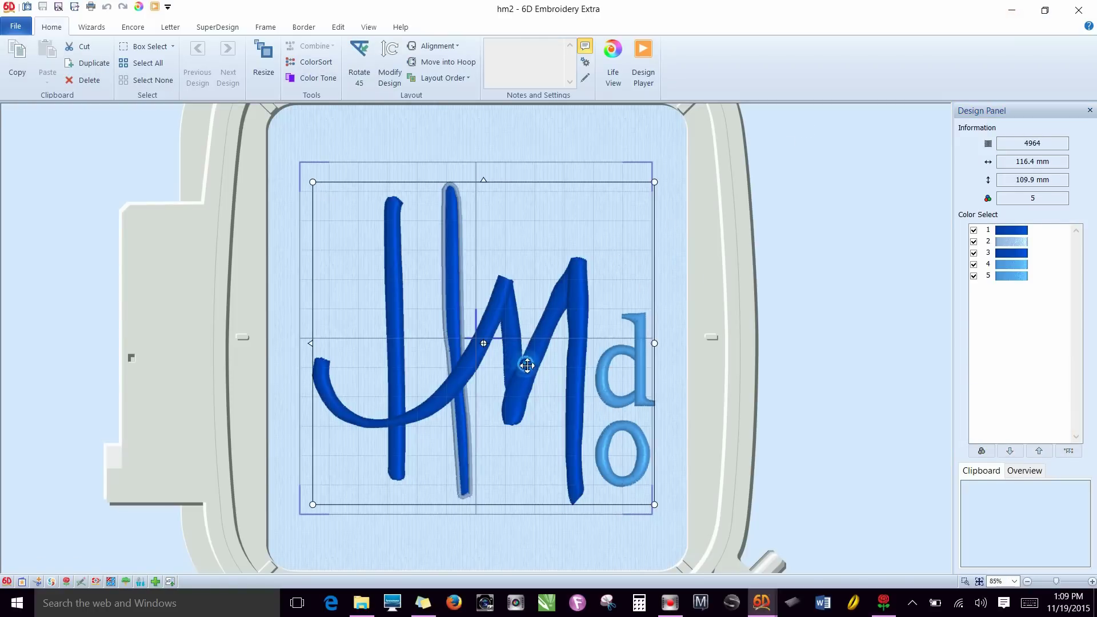
left_click_drag(527, 365, 516, 360)
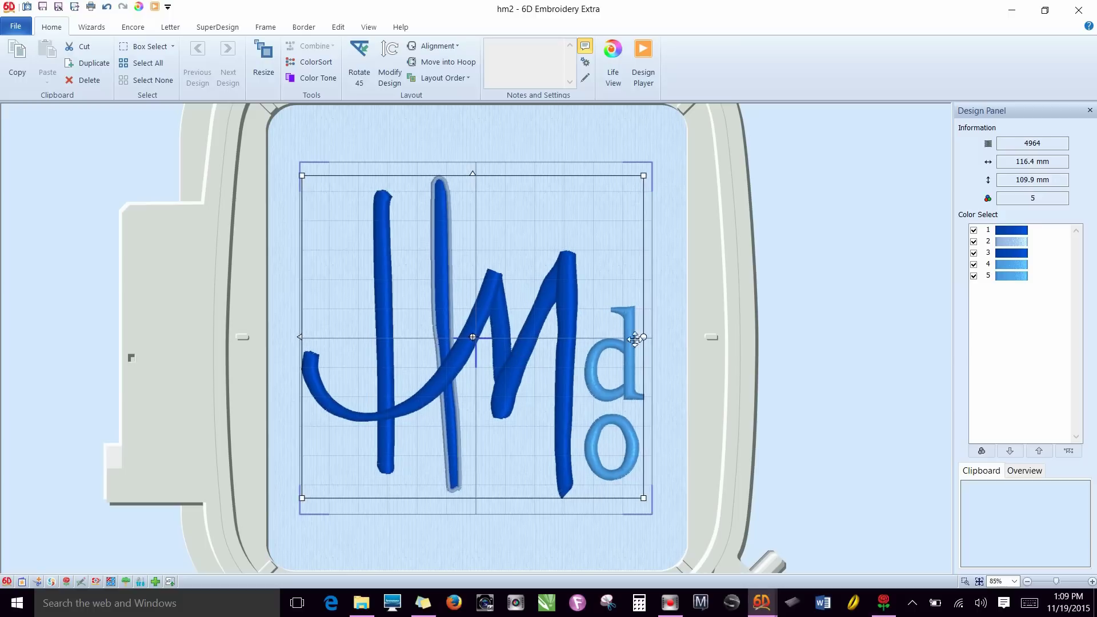
left_click(666, 327)
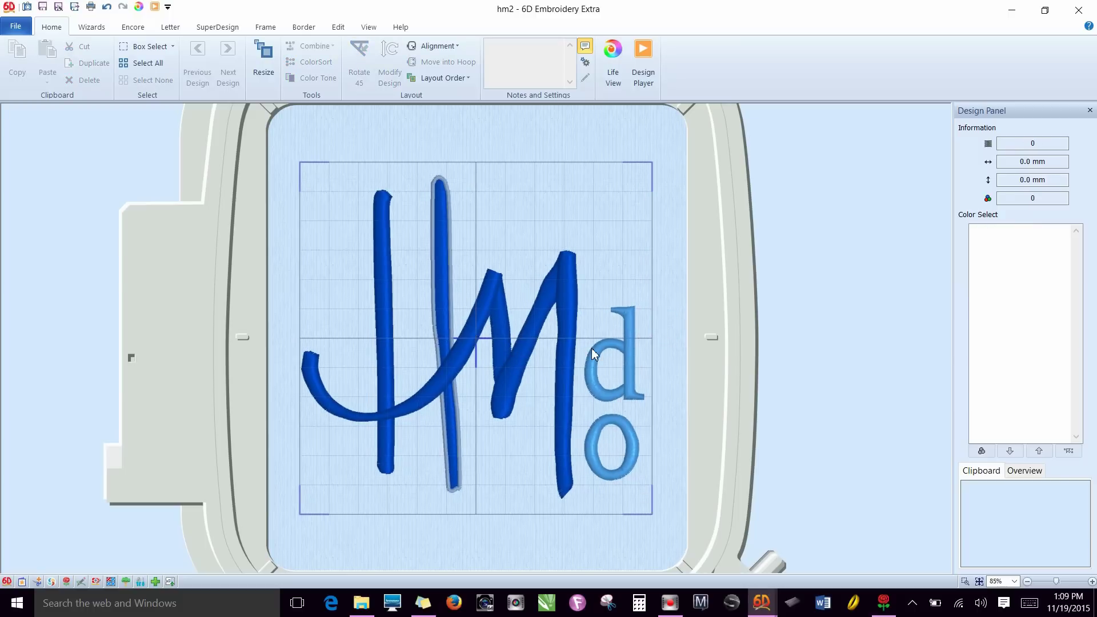
left_click(505, 343)
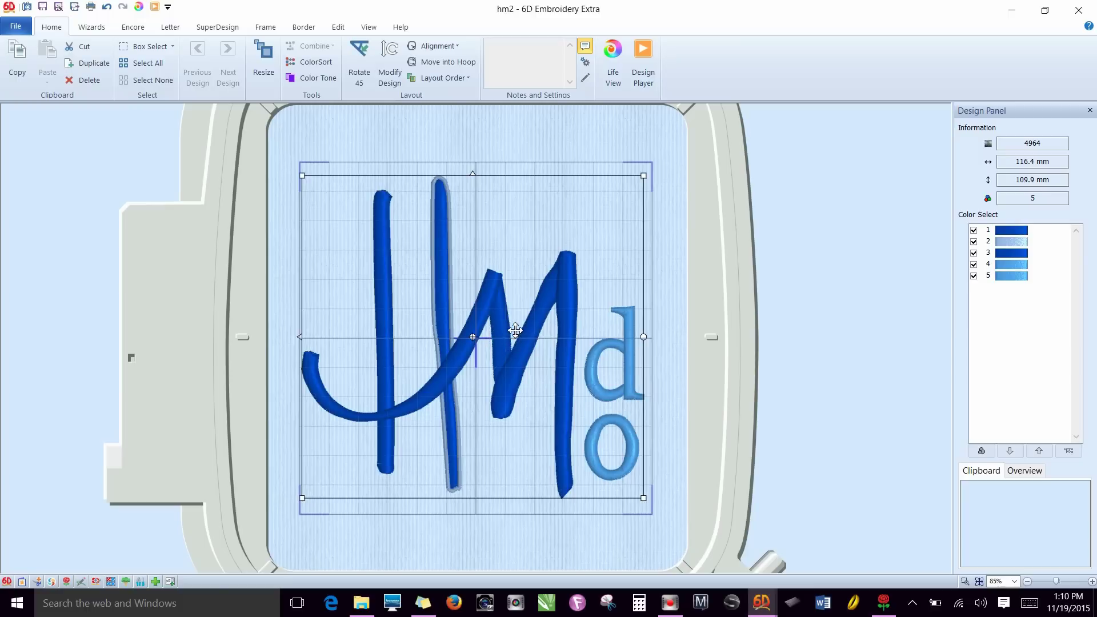
left_click_drag(523, 344, 526, 340)
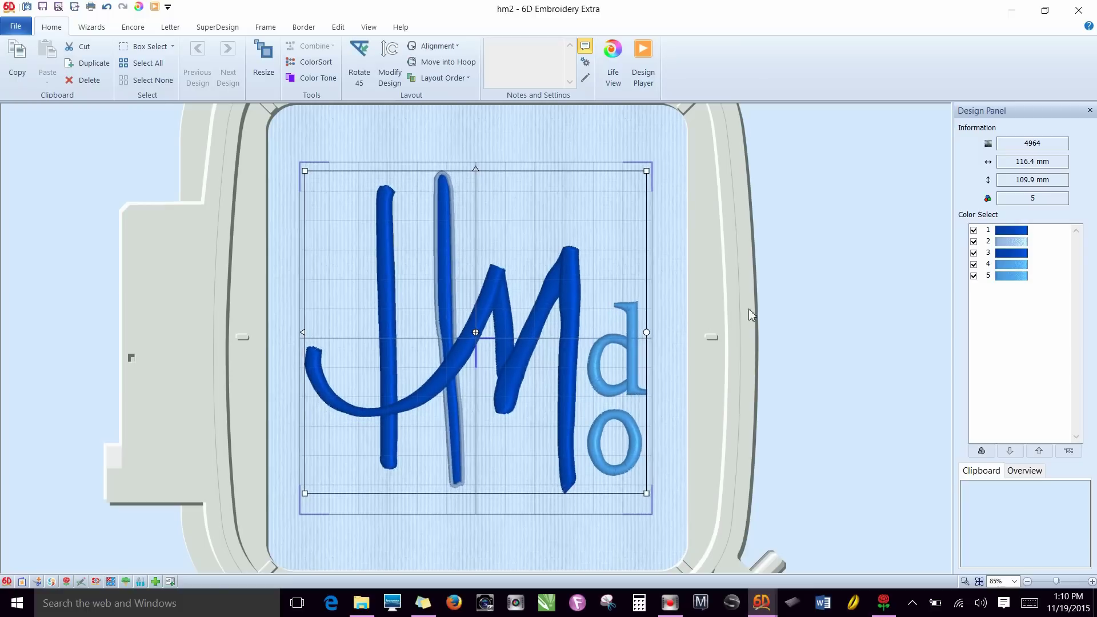
mouse_move(1022, 234)
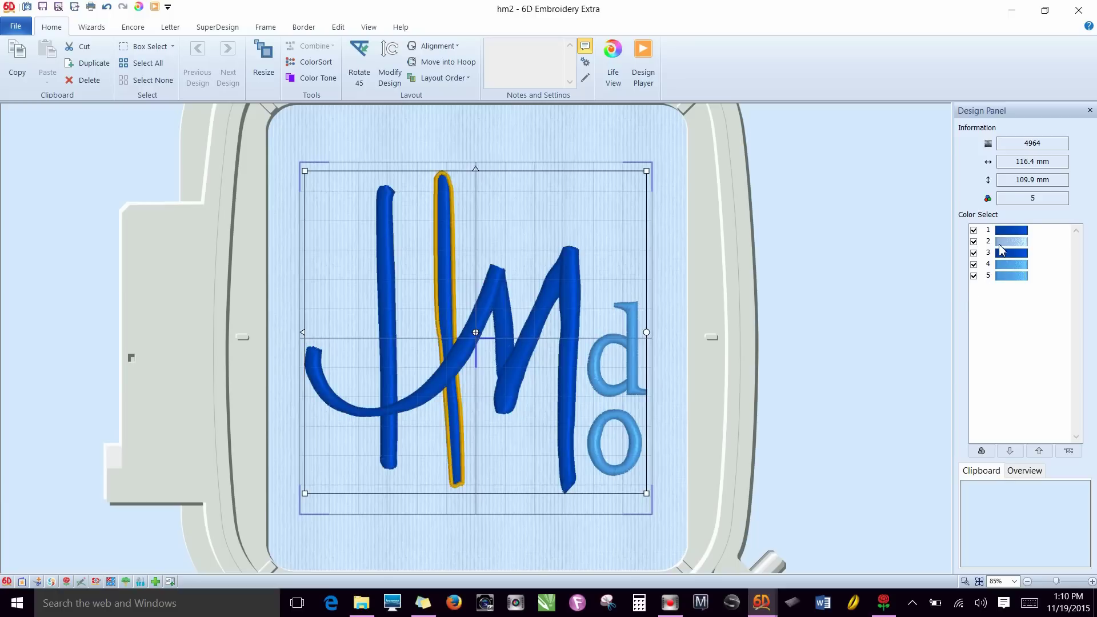
Step: Move the pale blue outline color block from second to third in the stitching order, and return to the hoop view
mouse_move(1000, 249)
left_click(1012, 243)
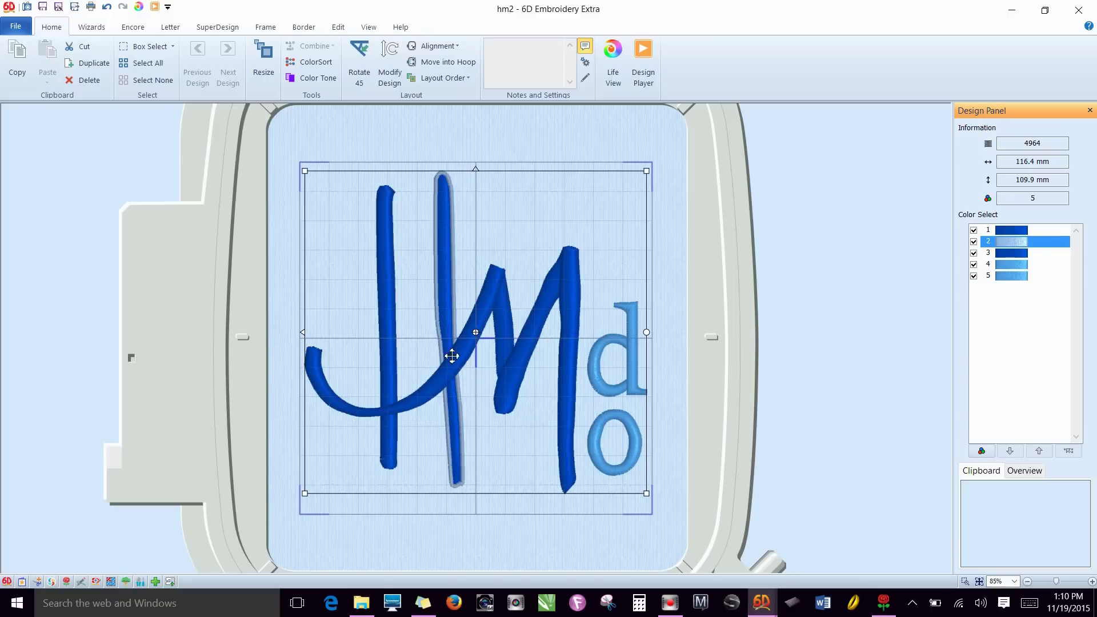
left_click(338, 29)
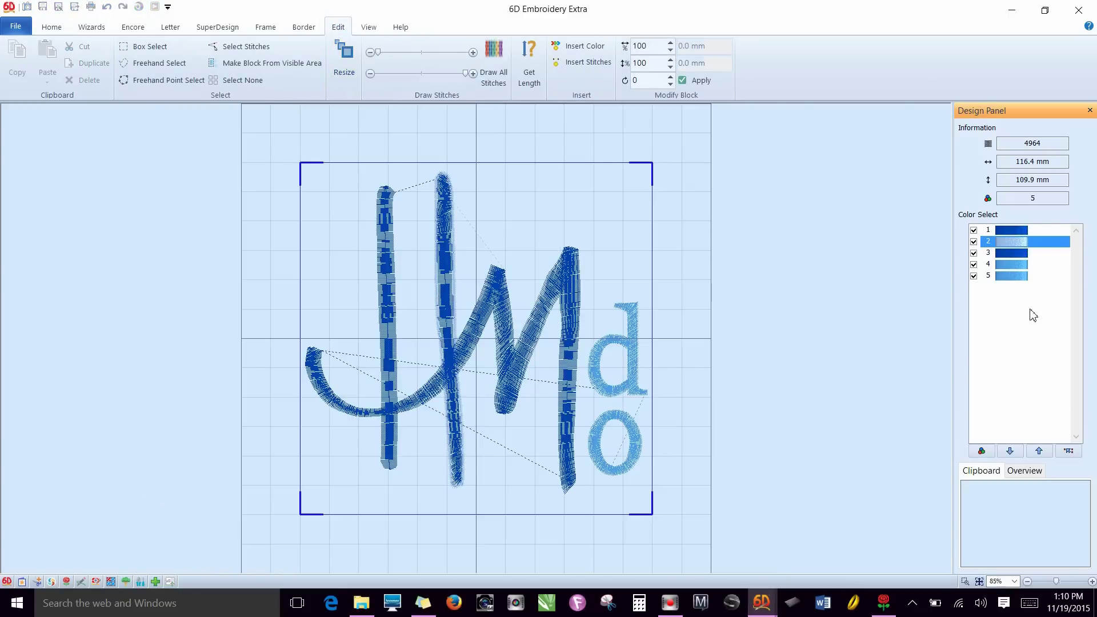
left_click(1009, 452)
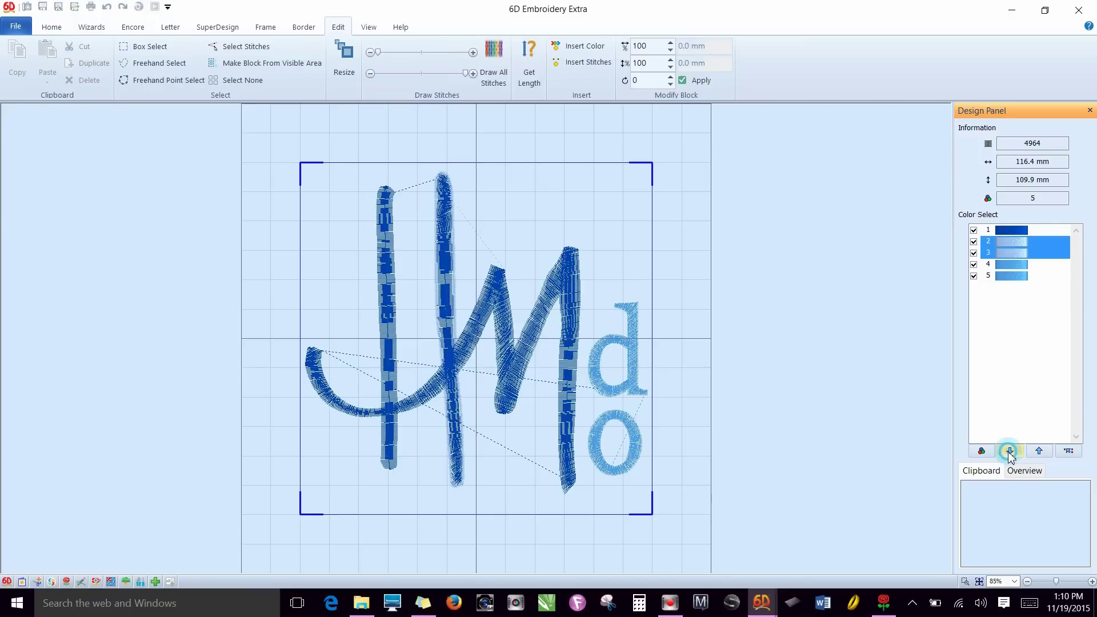
left_click(55, 34)
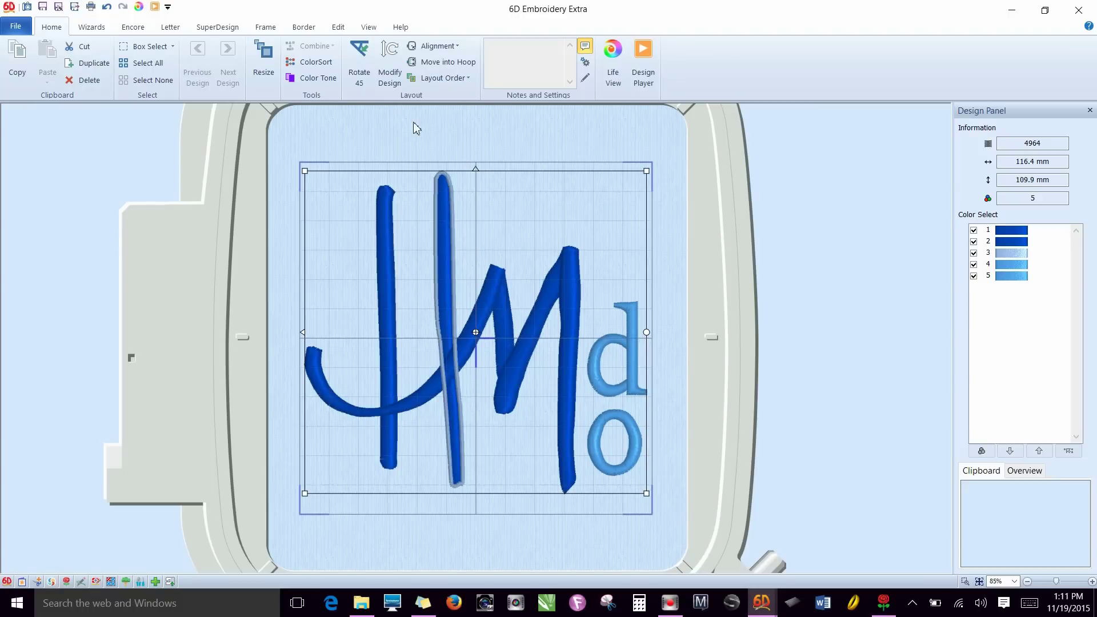
Step: Move the pale blue outline color block back up to second place in the stitching order in stitch editing mode
left_click(336, 25)
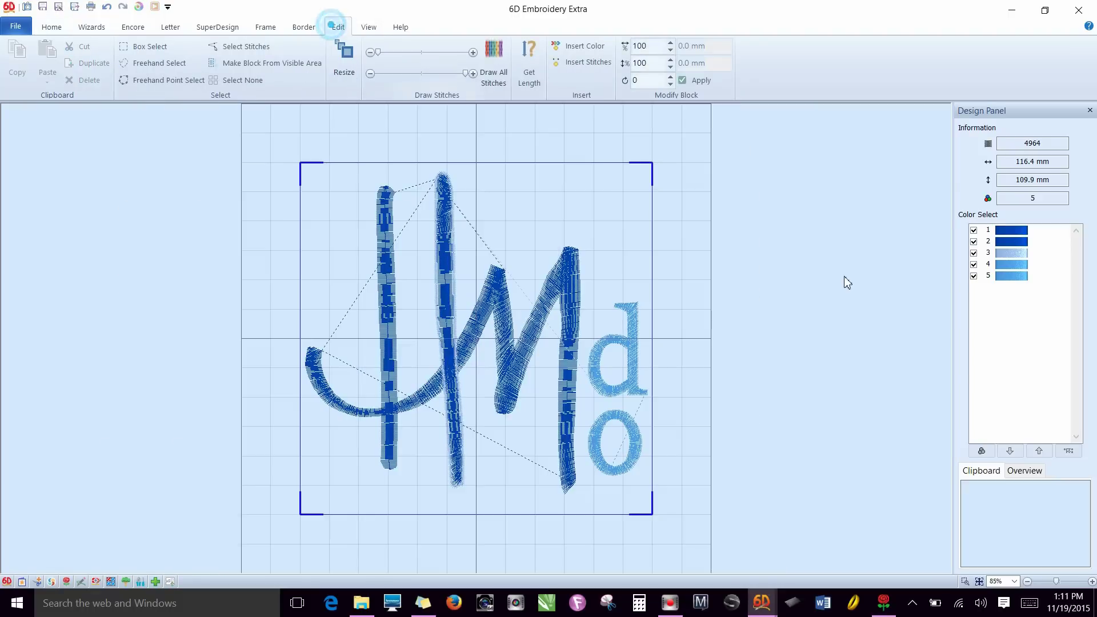
left_click(1027, 251)
left_click(1039, 451)
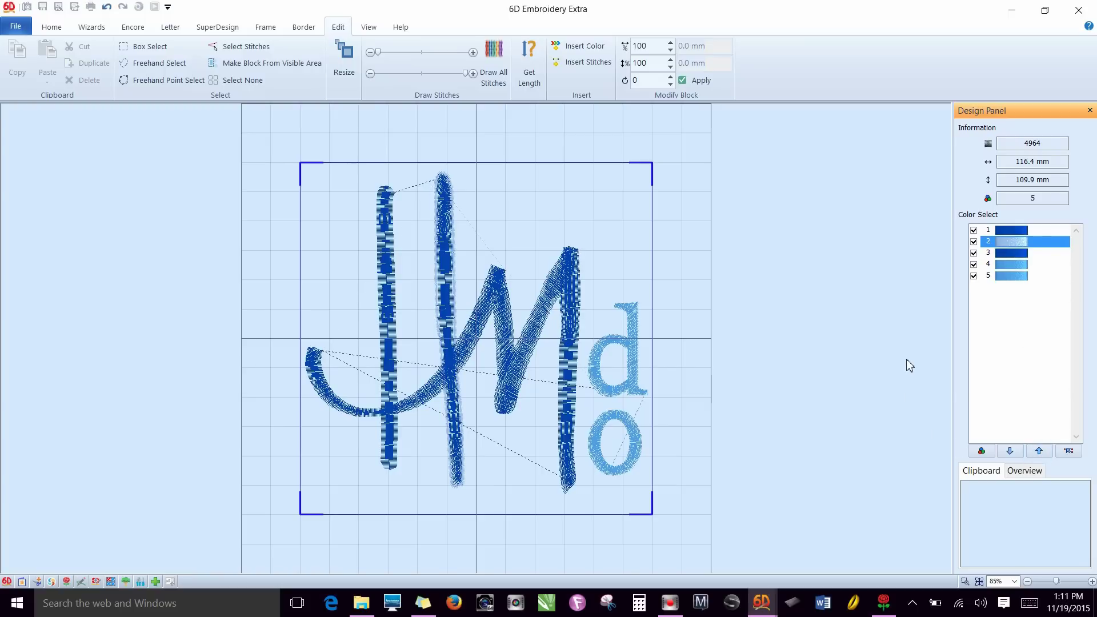
Step: Run ColorSort on the design in the hoop view and save hm2
left_click(51, 27)
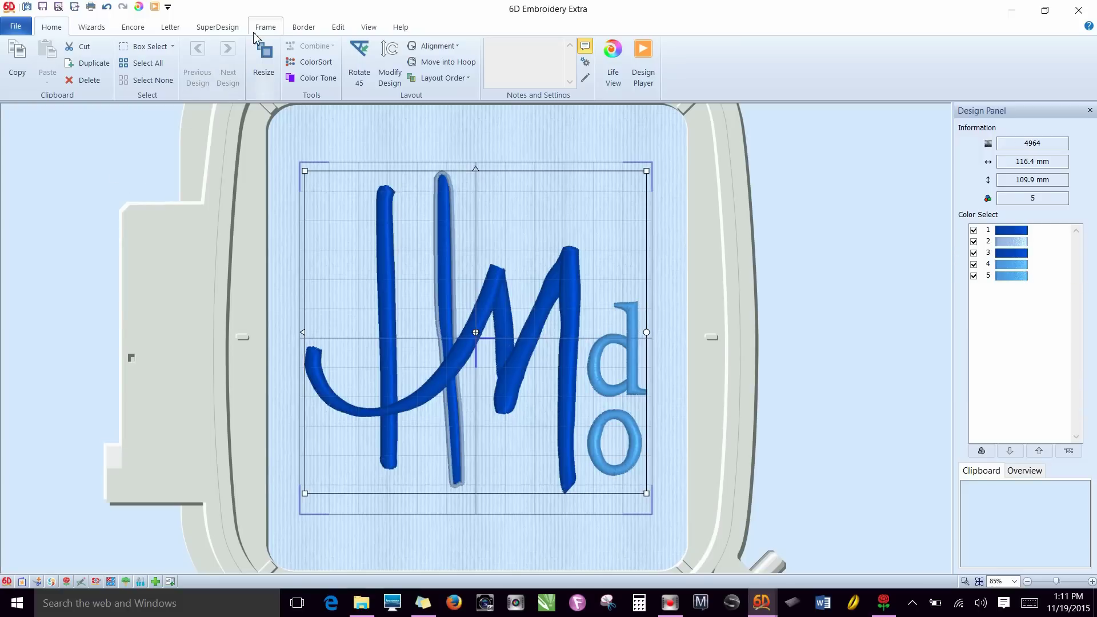
left_click(308, 66)
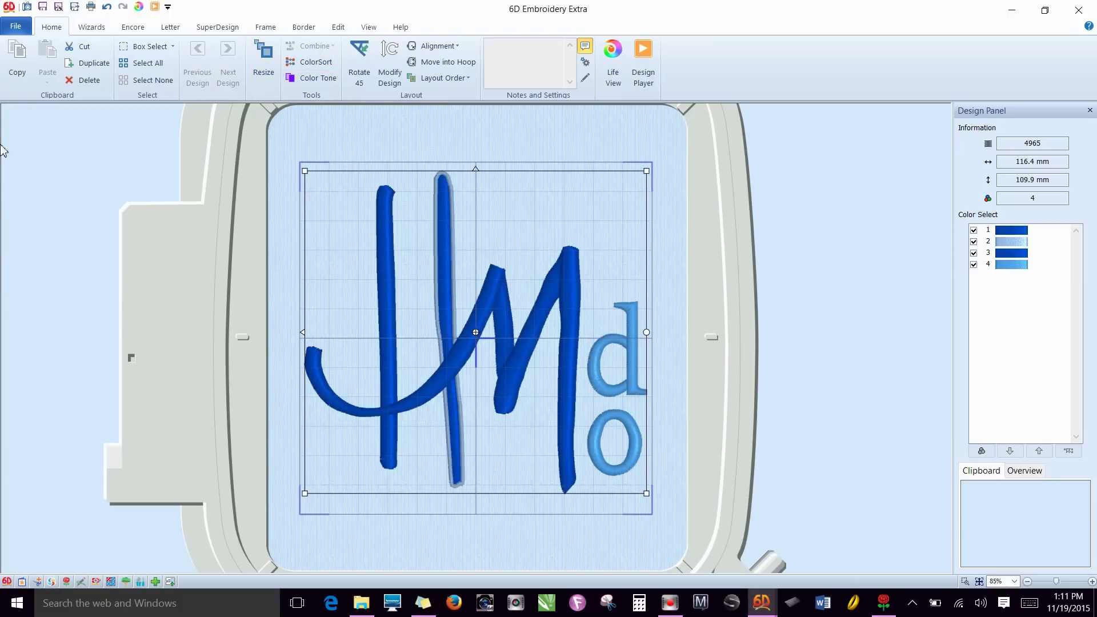
left_click(43, 9)
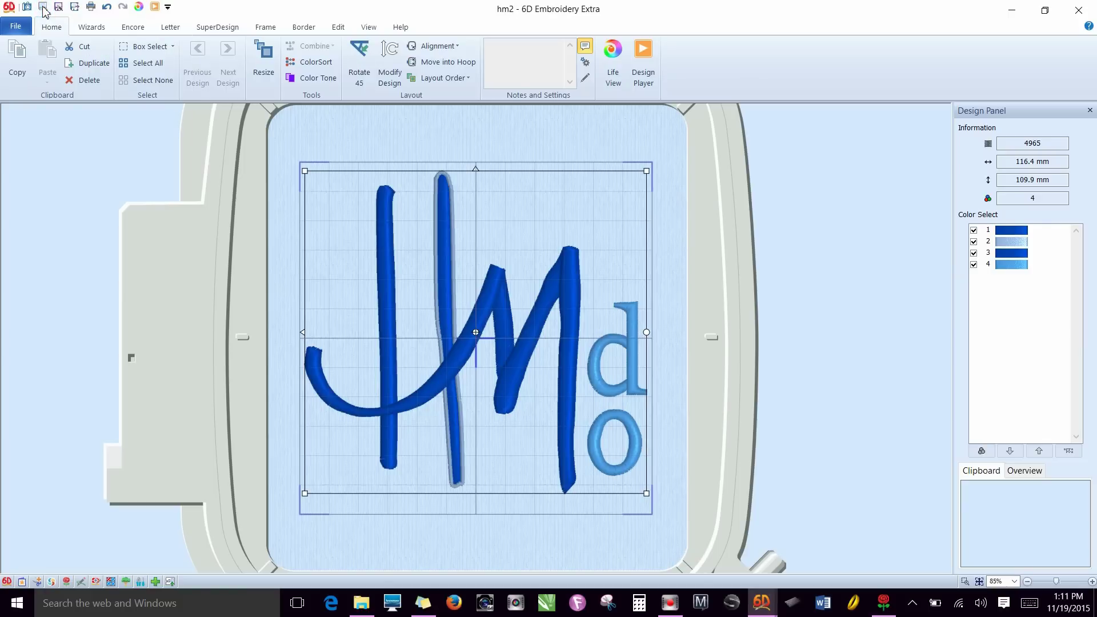